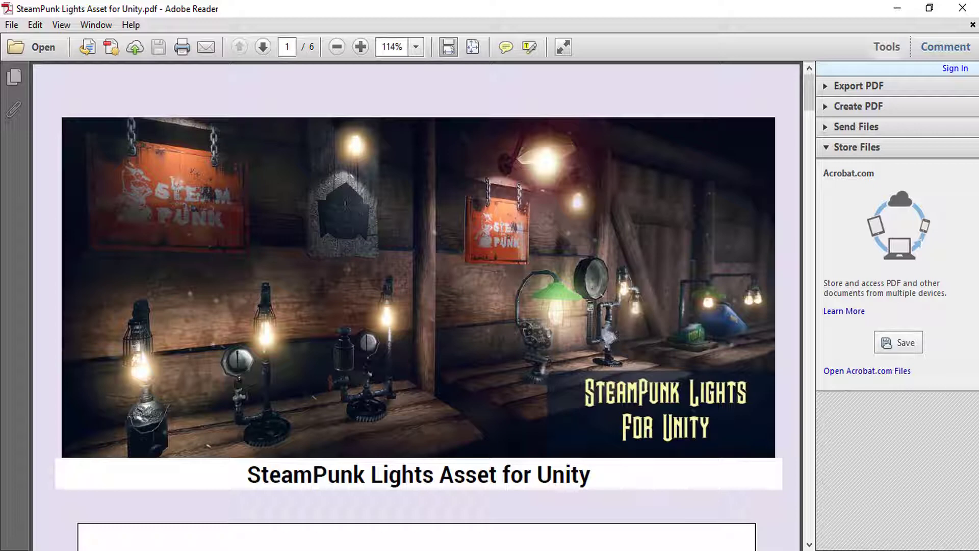
# Step: Switch from the PDF document to 3ds Max and open the standard parts folder as the source for a file import
pyautogui.click(897, 9)
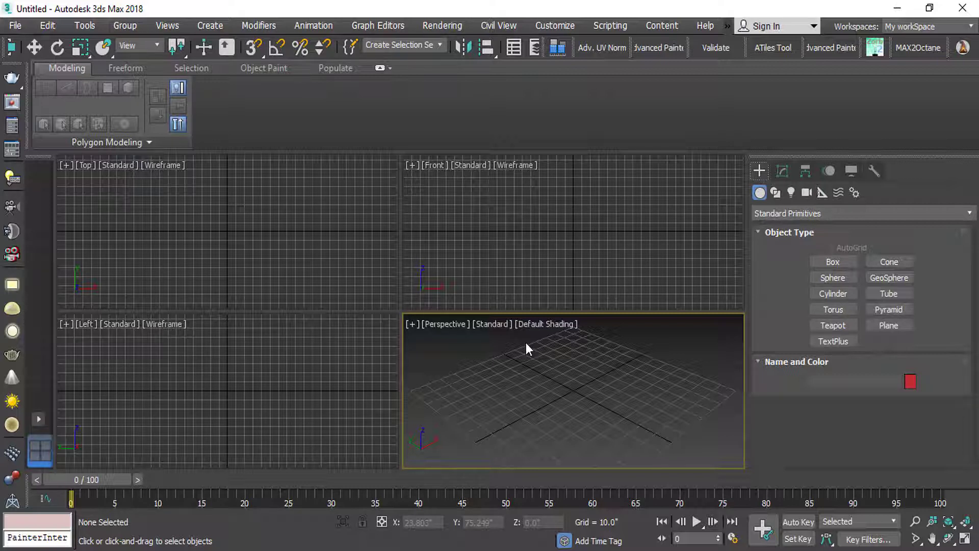
pyautogui.click(15, 26)
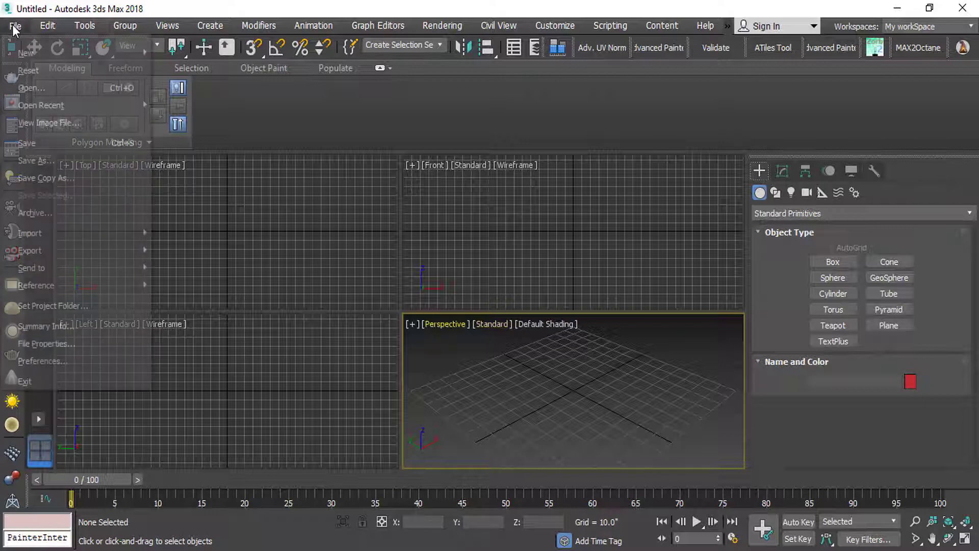
pyautogui.moveTo(63, 239)
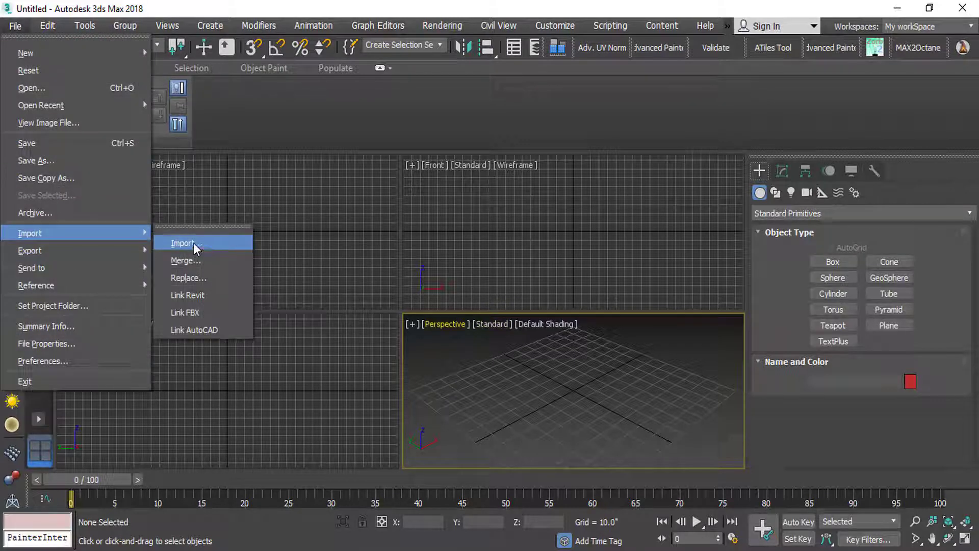
pyautogui.click(195, 245)
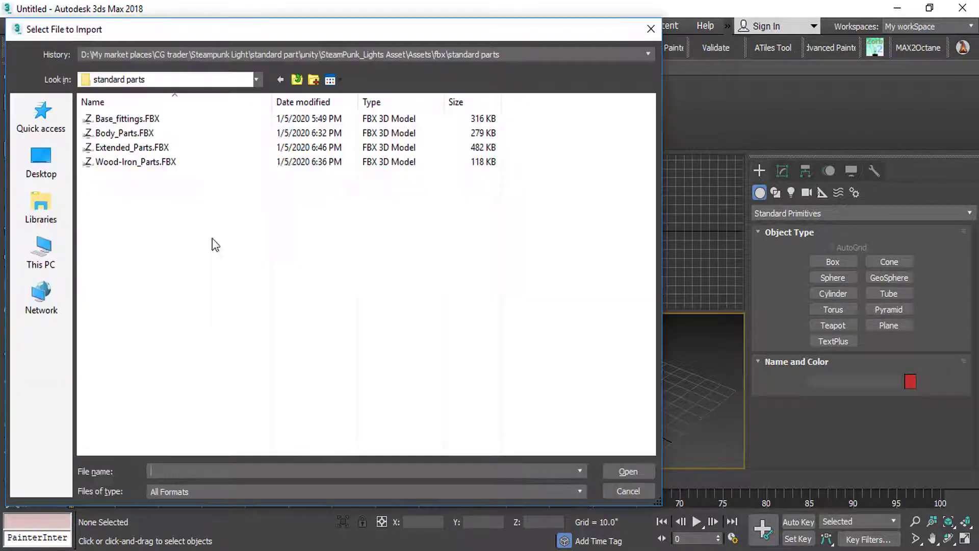
pyautogui.click(297, 80)
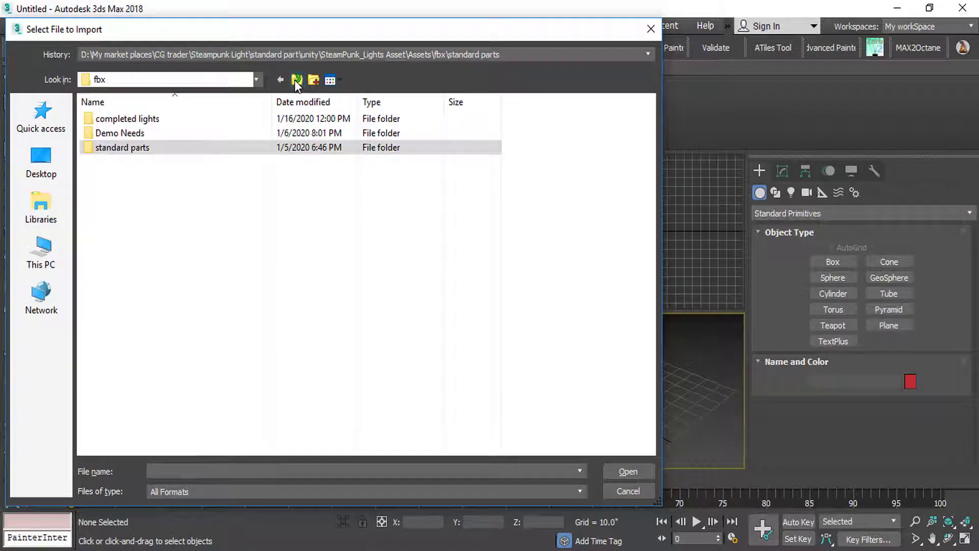
pyautogui.click(297, 80)
pyautogui.doubleClick(122, 118)
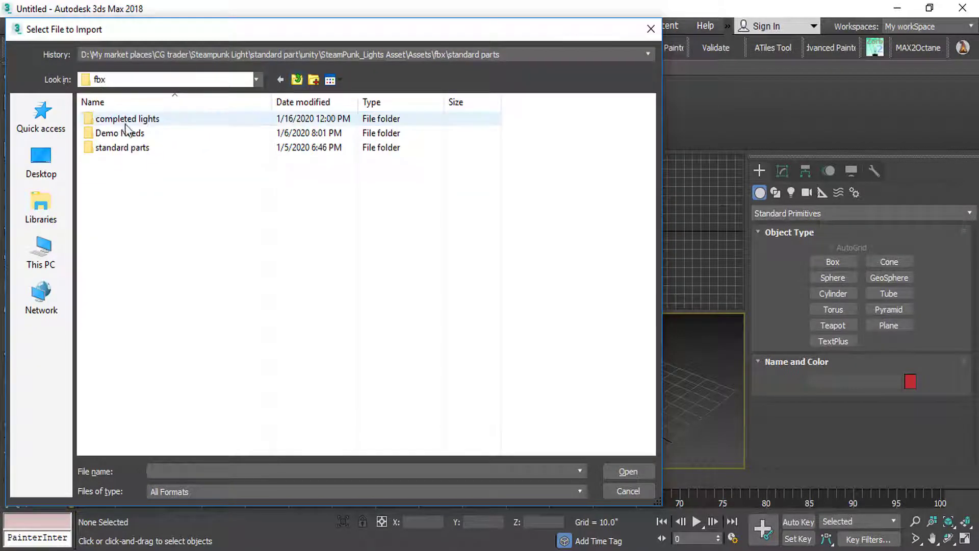
pyautogui.doubleClick(116, 148)
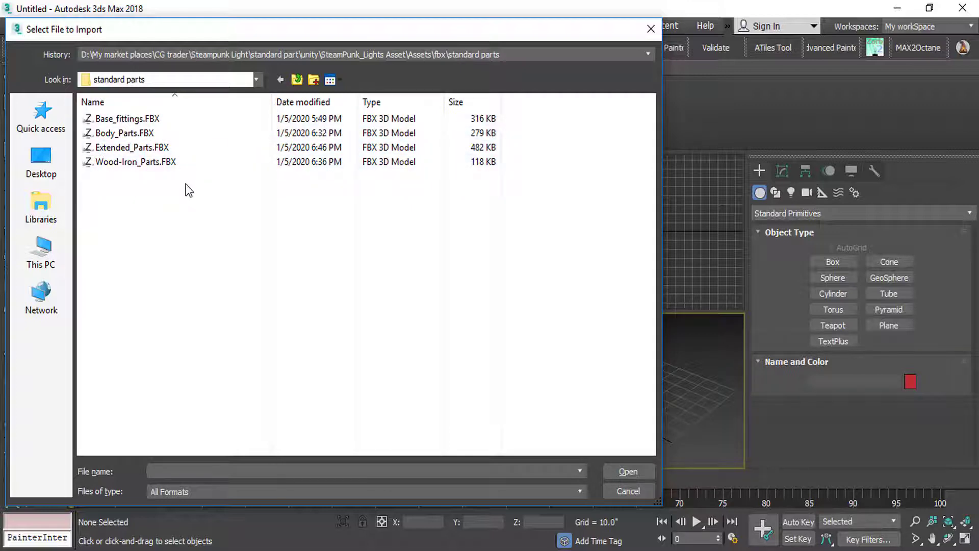
# Step: Import Base_fittings.FBX into the empty scene with the current FBX import options
pyautogui.click(127, 118)
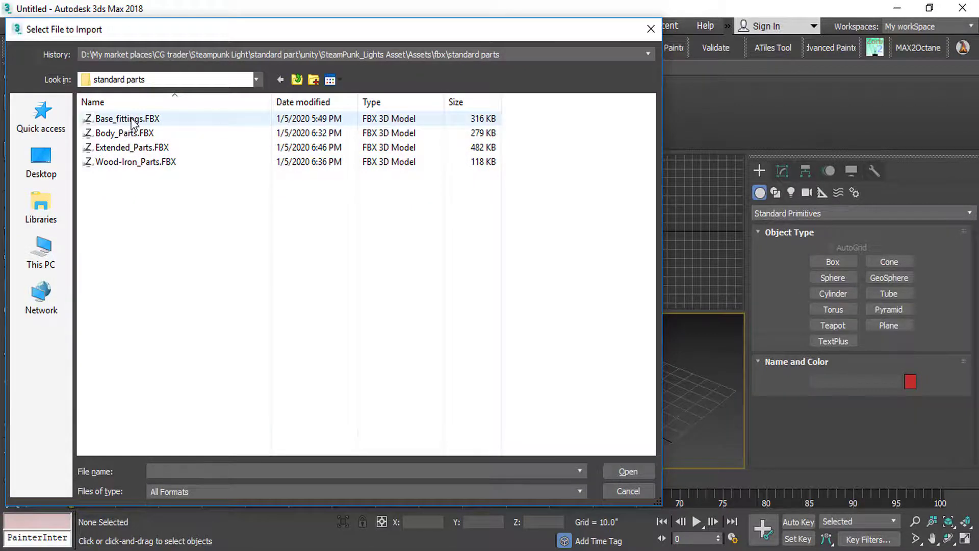
pyautogui.doubleClick(135, 122)
pyautogui.click(546, 456)
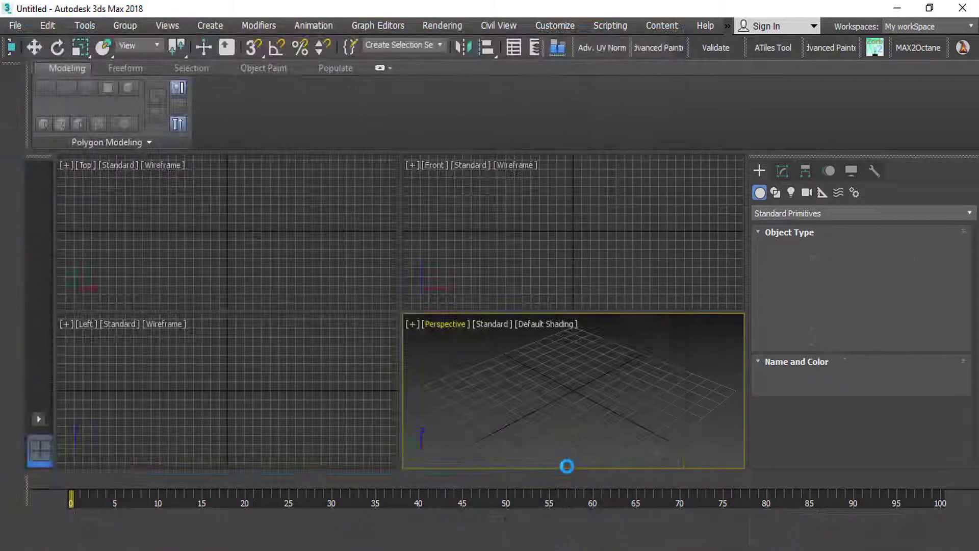
pyautogui.click(474, 448)
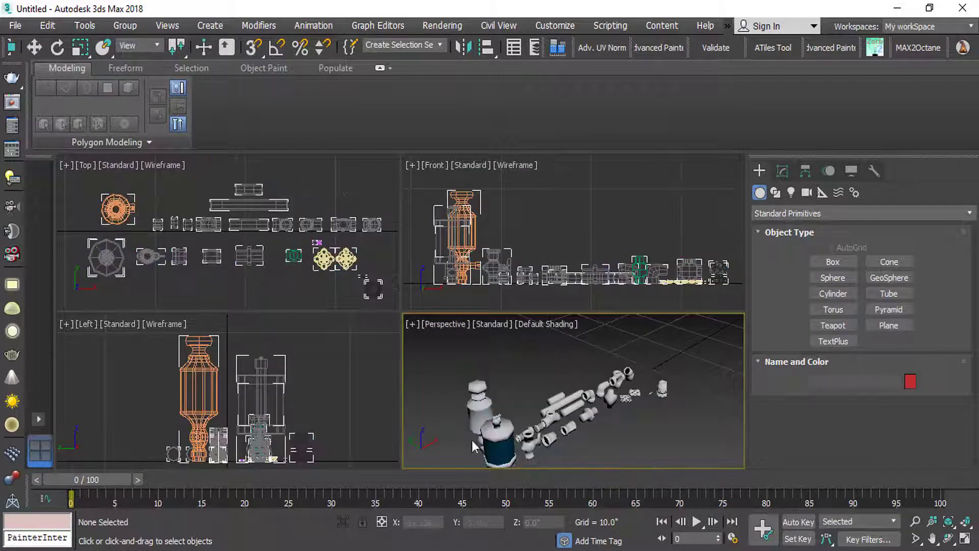
# Step: Import Extended_Parts.FBX into the same scene with the current FBX import options
pyautogui.click(15, 25)
pyautogui.moveTo(30, 232)
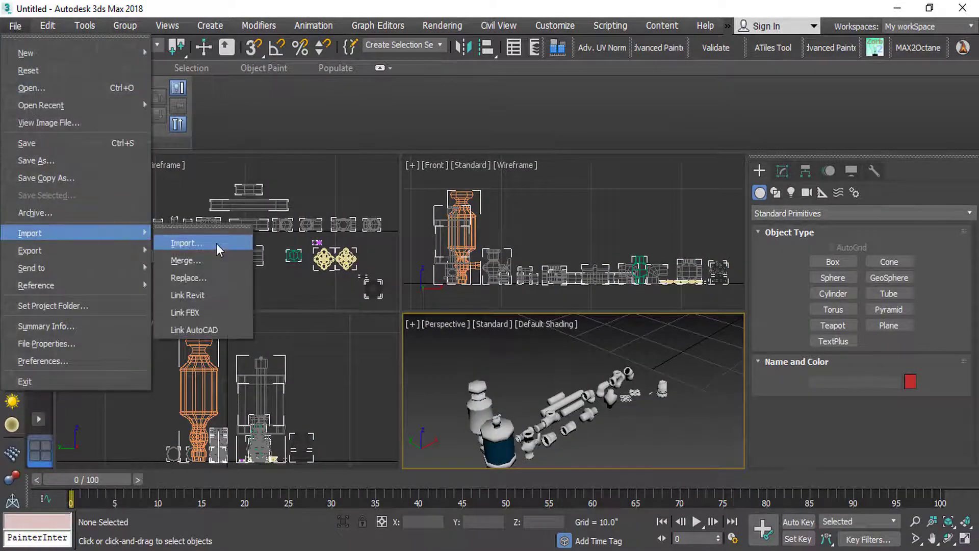
pyautogui.click(204, 244)
pyautogui.click(132, 147)
pyautogui.click(624, 468)
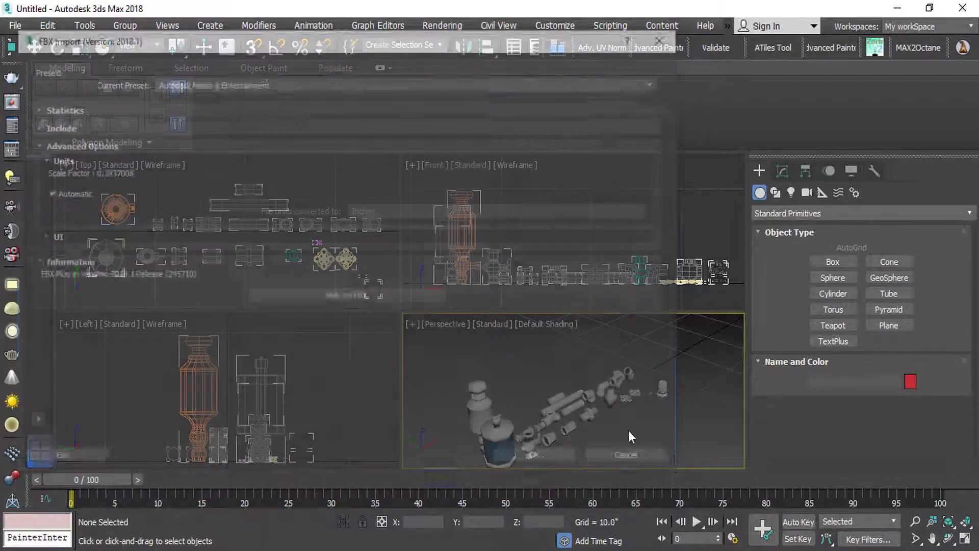
pyautogui.click(536, 459)
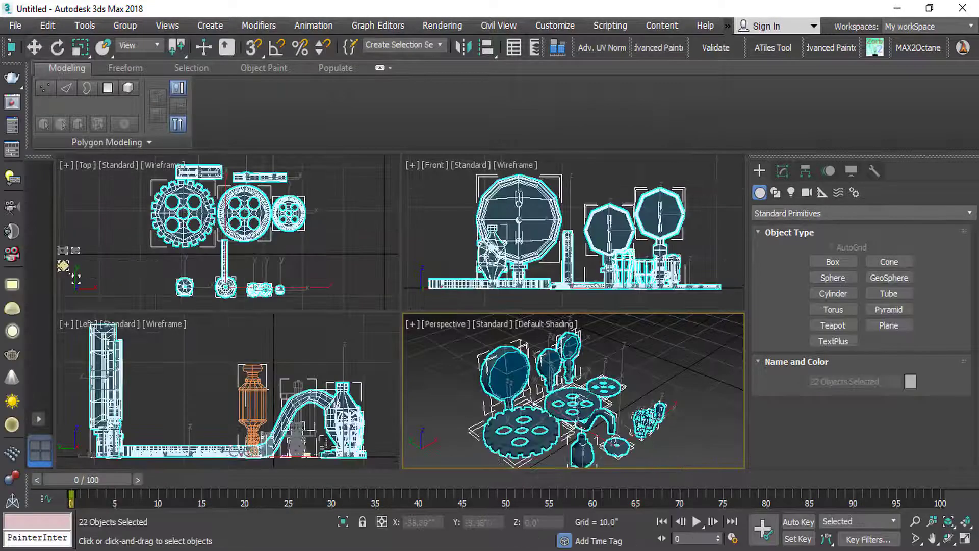
# Step: Duplicate the tee fitting and place the copy in the open area in front of the row of parts
pyautogui.scroll(-5, 545, 362)
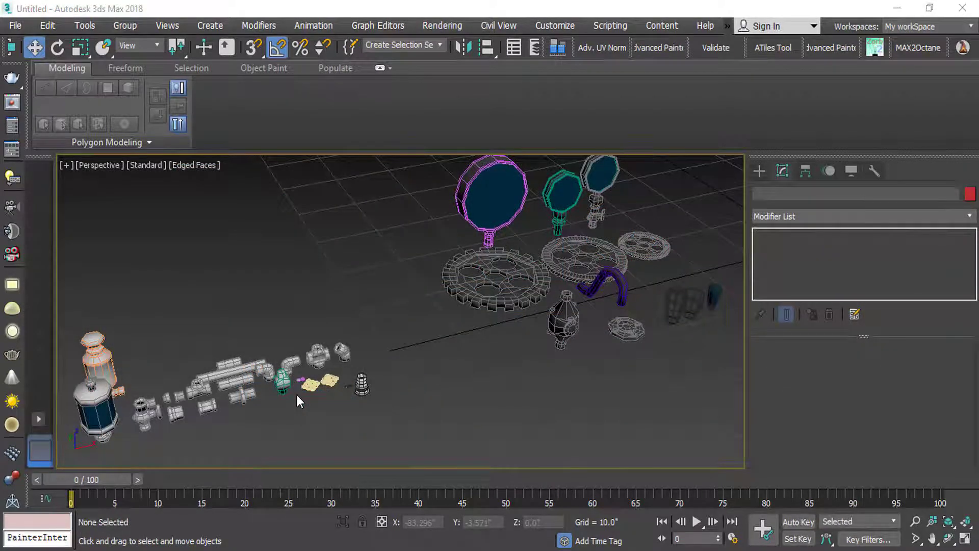
pyautogui.scroll(5, 222, 406)
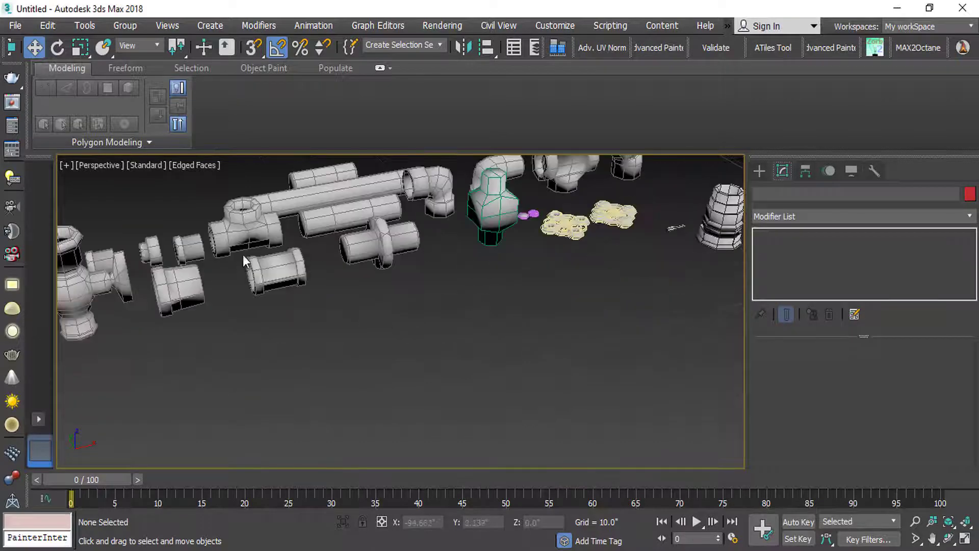
pyautogui.click(244, 240)
pyautogui.scroll(-2, 285, 263)
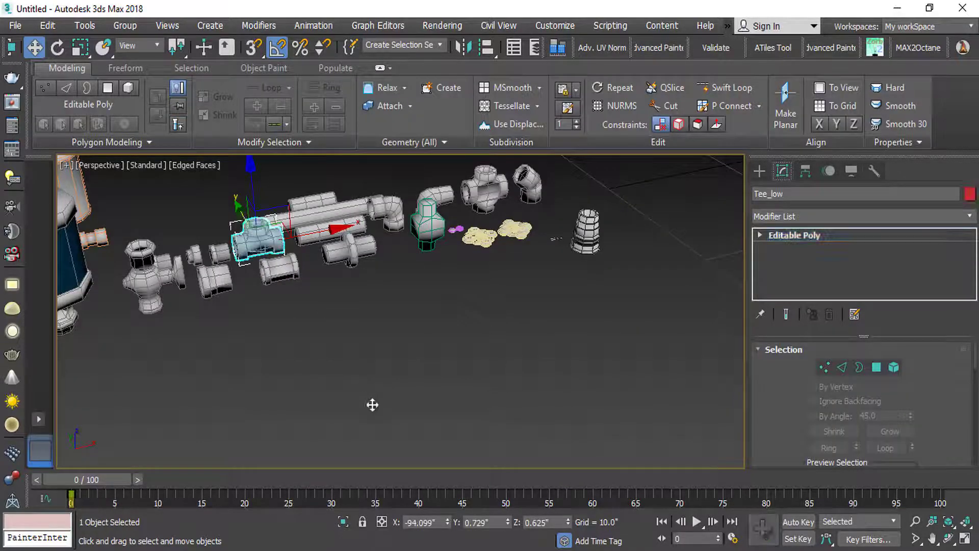
pyautogui.keyDown('shift'); pyautogui.moveTo(252, 214); pyautogui.dragTo(339, 372); pyautogui.keyUp('shift')
pyautogui.click(491, 347)
pyautogui.scroll(-1, 347, 360)
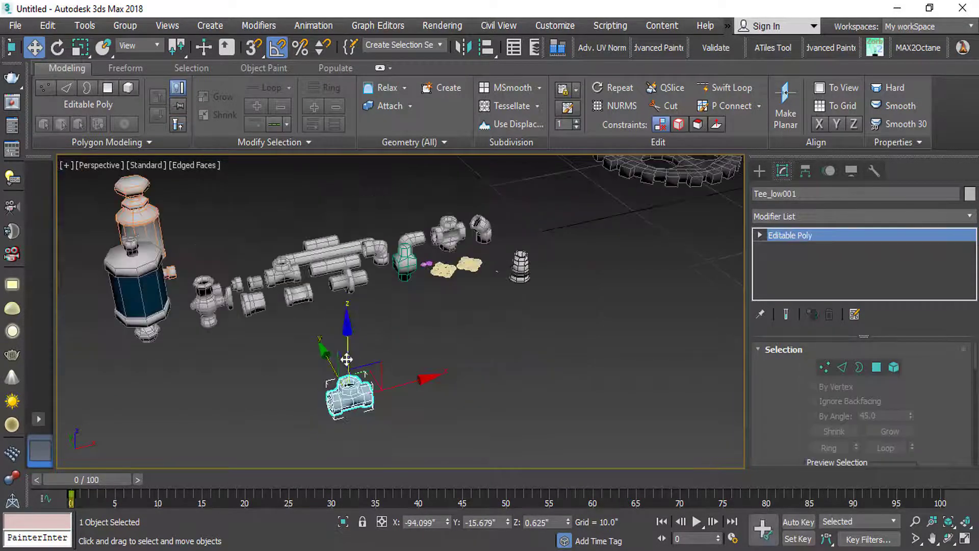
# Step: Make one independent copy of the short pipe and place it next to the tee copy
pyautogui.scroll(2, 344, 299)
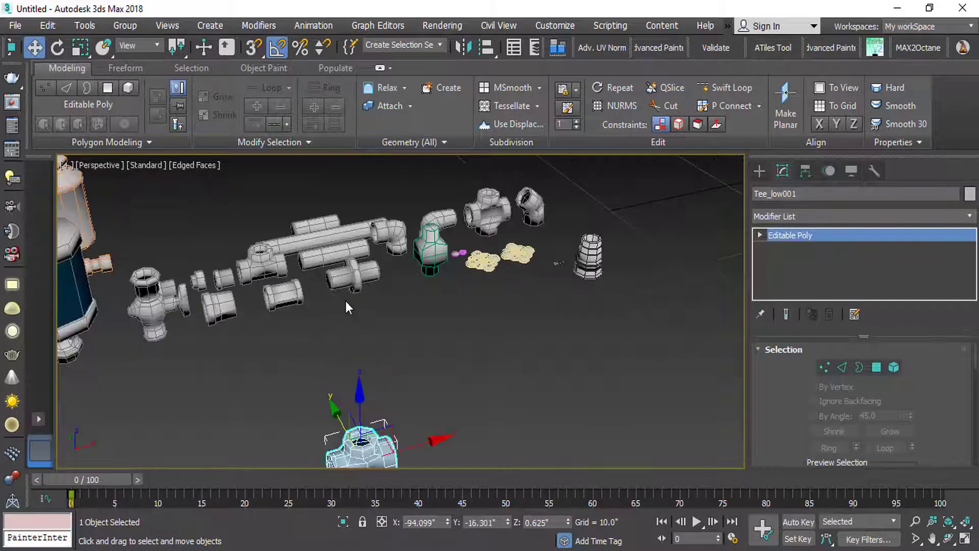
pyautogui.click(322, 220)
pyautogui.moveTo(322, 219)
pyautogui.keyDown('shift'); pyautogui.mouseDown()
pyautogui.moveTo(419, 393)
pyautogui.moveTo(438, 403)
pyautogui.mouseUp(); pyautogui.keyUp('shift')
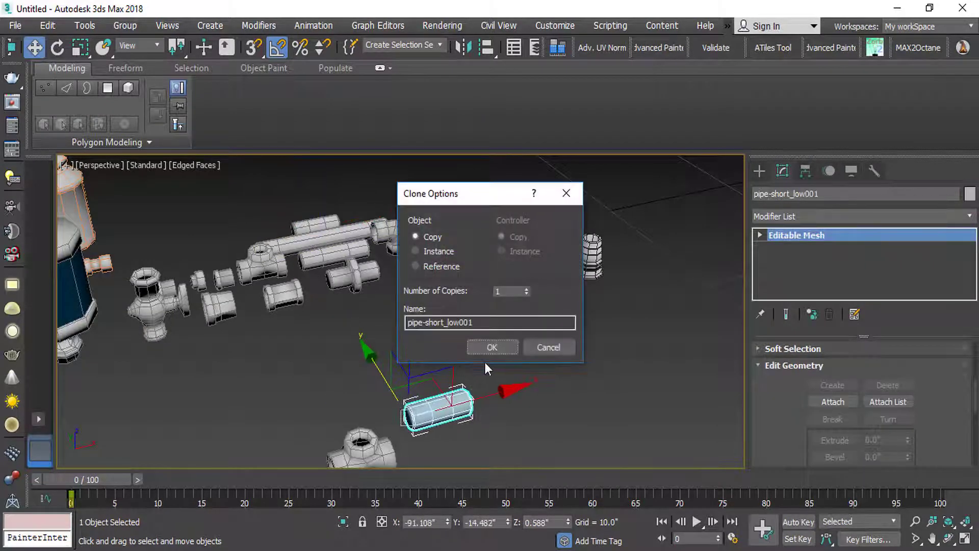
pyautogui.click(491, 347)
# Step: Align the short pipe copy to the tee copy with the Align tool
pyautogui.scroll(5, 347, 391)
pyautogui.hotkey('alt', 'a')
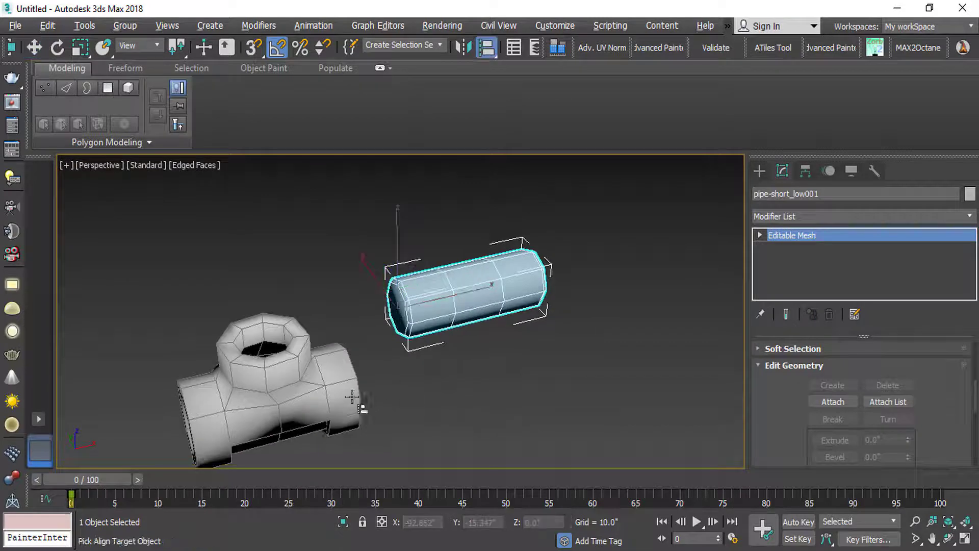
pyautogui.click(351, 397)
pyautogui.click(491, 403)
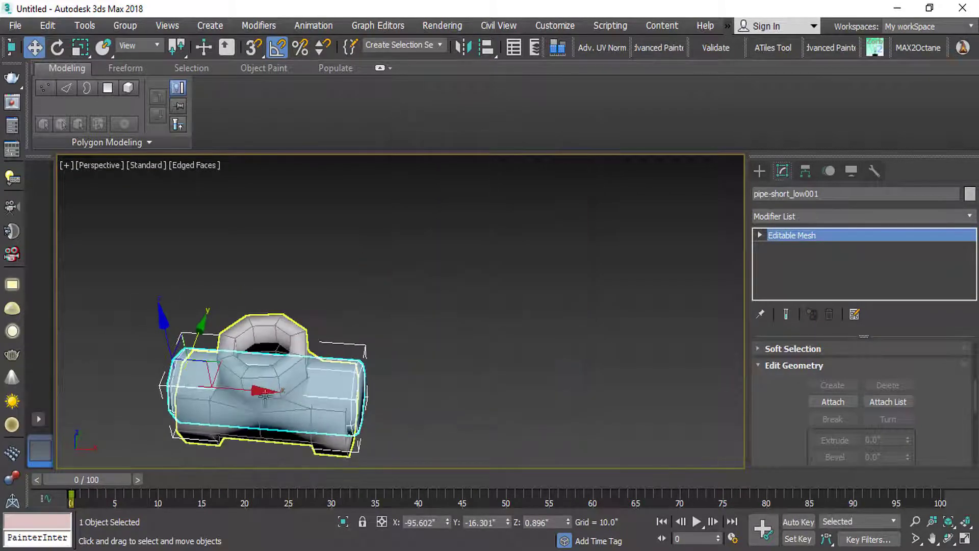
# Step: Move the short pipe copy into the tee's side opening, at about X -93.3, Y -16.3 and Z 0.65 inches
pyautogui.moveTo(264, 397)
pyautogui.mouseDown()
pyautogui.moveTo(400, 431)
pyautogui.moveTo(386, 436)
pyautogui.mouseUp()
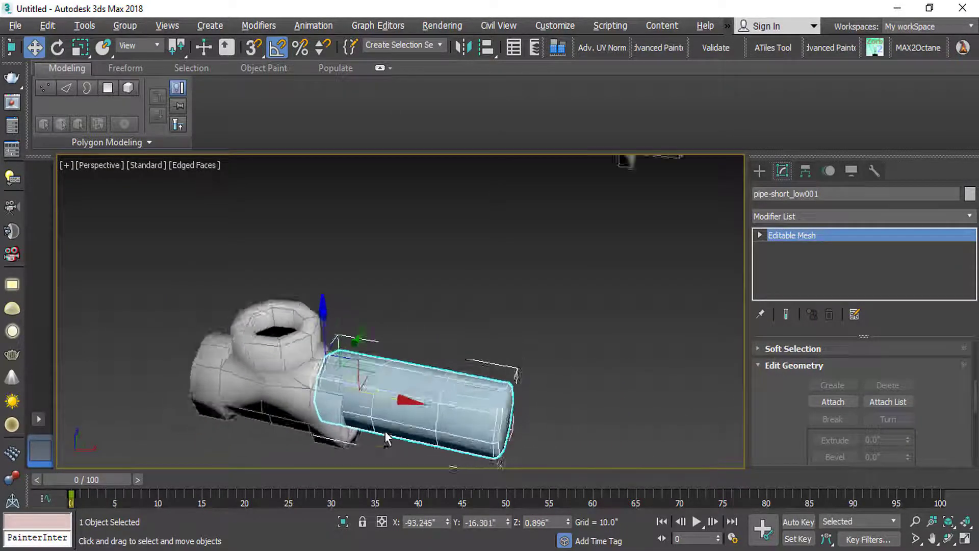
pyautogui.keyDown('alt'); pyautogui.moveTo(386, 437); pyautogui.dragTo(385, 415, button='middle'); pyautogui.keyUp('alt')
pyautogui.moveTo(329, 345); pyautogui.dragTo(329, 360)
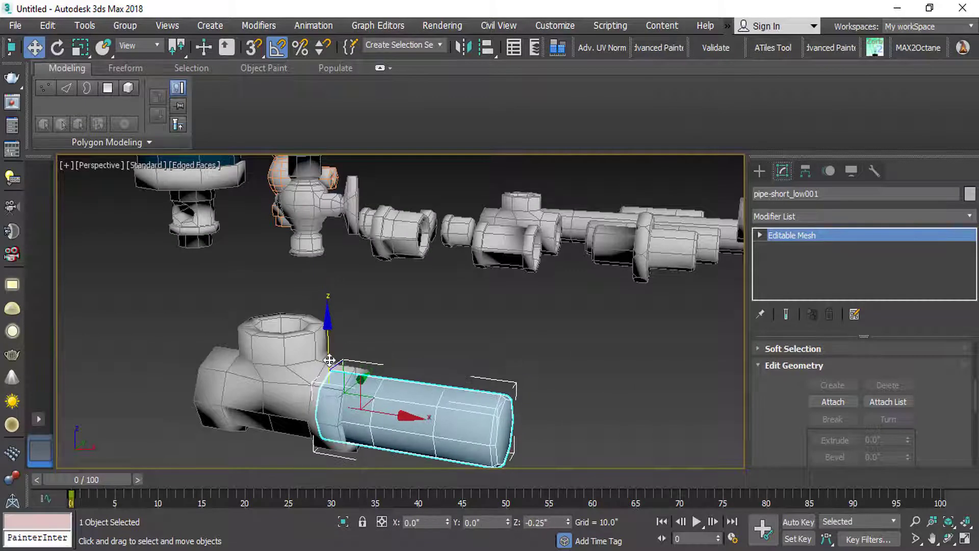
pyautogui.keyDown('alt'); pyautogui.moveTo(329, 360); pyautogui.dragTo(357, 341, button='middle'); pyautogui.keyUp('alt')
pyautogui.moveTo(367, 335); pyautogui.dragTo(379, 351)
pyautogui.keyDown('alt'); pyautogui.moveTo(379, 350); pyautogui.dragTo(384, 415, button='middle'); pyautogui.keyUp('alt')
pyautogui.moveTo(386, 415); pyautogui.dragTo(384, 414)
pyautogui.scroll(-3, 344, 395)
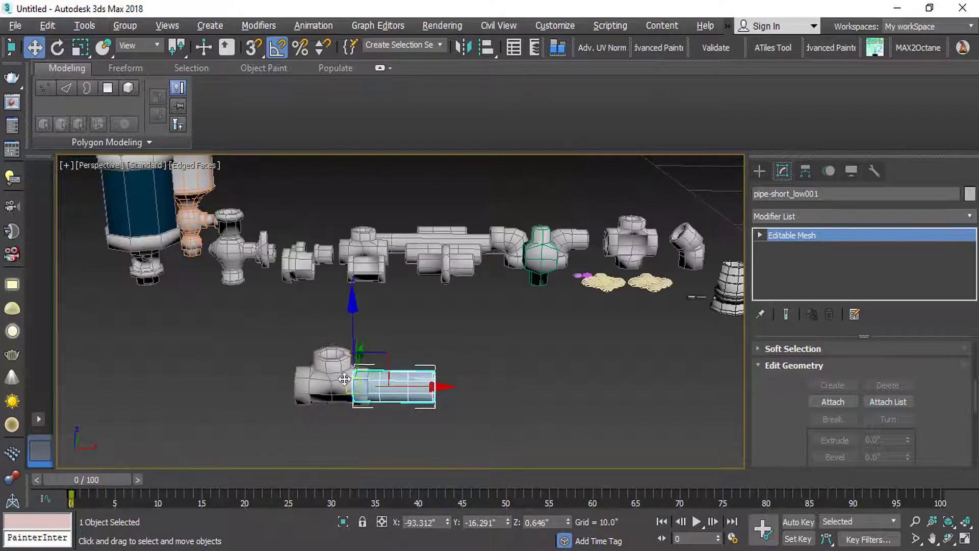
# Step: Delete the short pipe copy attached to the tee
pyautogui.keyDown('alt'); pyautogui.moveTo(345, 395); pyautogui.dragTo(427, 347, button='middle'); pyautogui.keyUp('alt')
pyautogui.scroll(3, 306, 357)
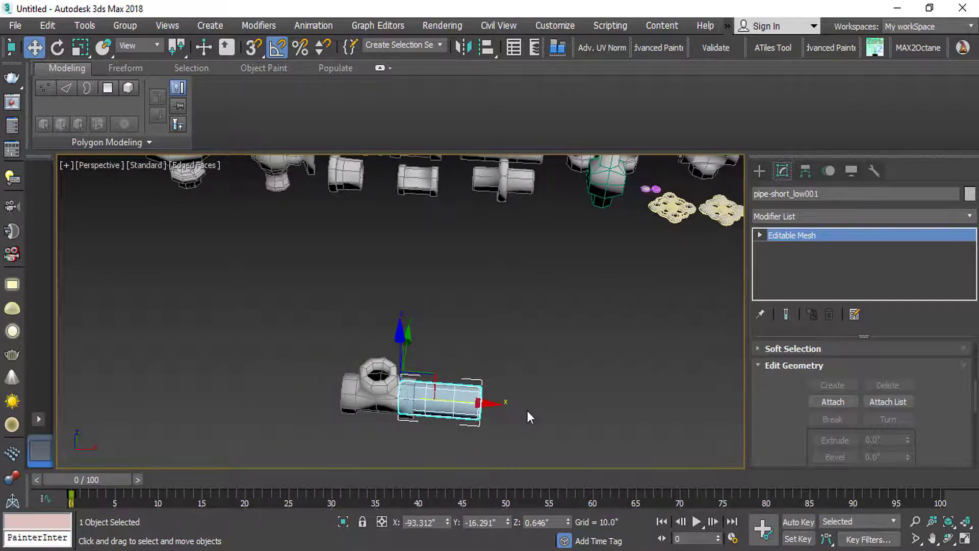
pyautogui.scroll(-4, 246, 375)
pyautogui.press('Delete')
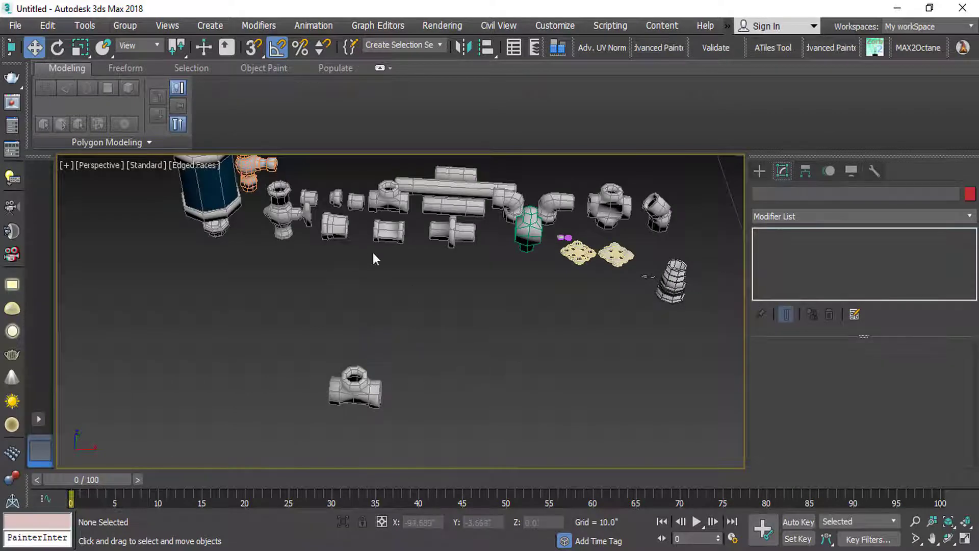
# Step: Duplicate the union fitting and place the copy beside the tee copy, at about Y -12.3 inches
pyautogui.click(467, 242)
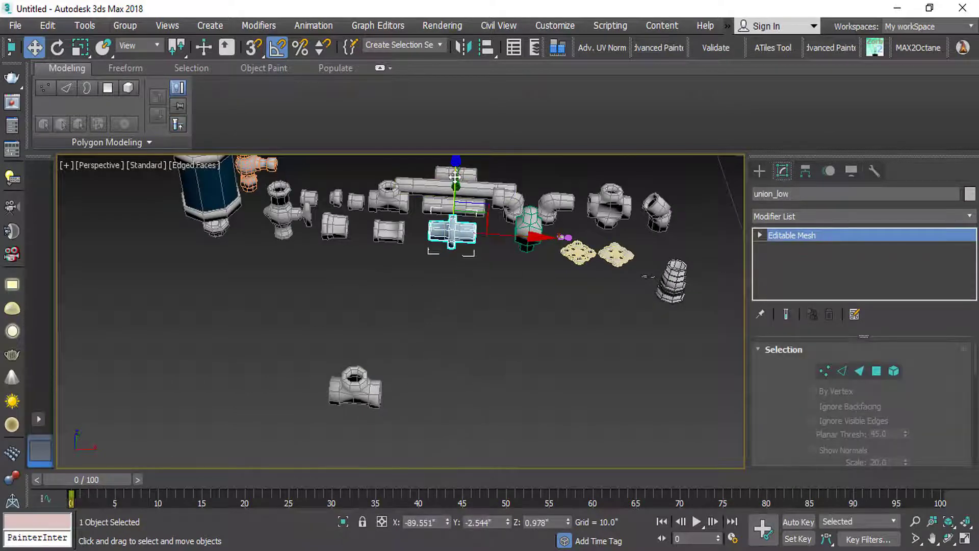
pyautogui.keyDown('alt'); pyautogui.moveTo(502, 251); pyautogui.dragTo(471, 228, button='middle'); pyautogui.keyUp('alt')
pyautogui.keyDown('shift'); pyautogui.moveTo(479, 212); pyautogui.dragTo(402, 263); pyautogui.keyUp('shift')
pyautogui.click(491, 346)
# Step: Align the union copy to the tee copy with the Align tool
pyautogui.scroll(3, 274, 280)
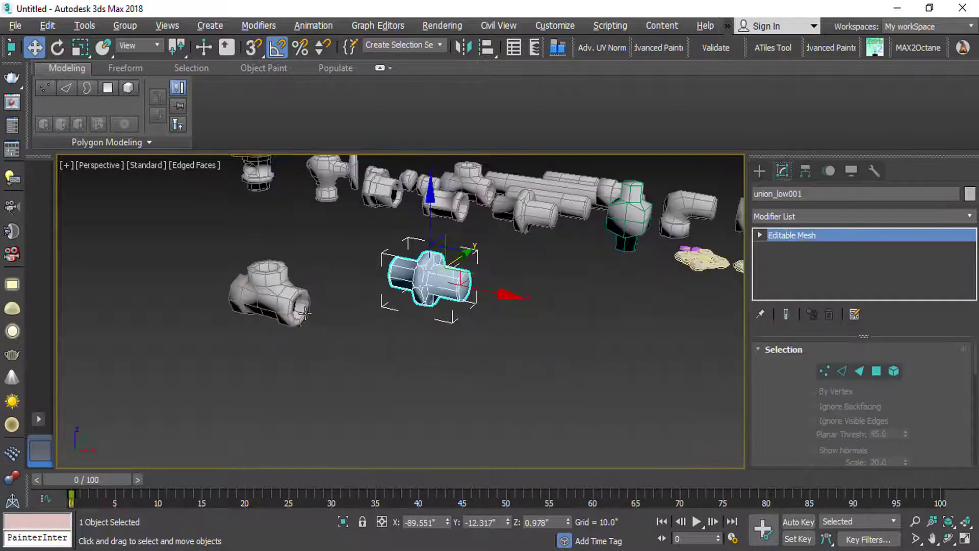
pyautogui.hotkey('alt', 'a')
pyautogui.click(269, 294)
pyautogui.click(497, 405)
pyautogui.scroll(3, 255, 276)
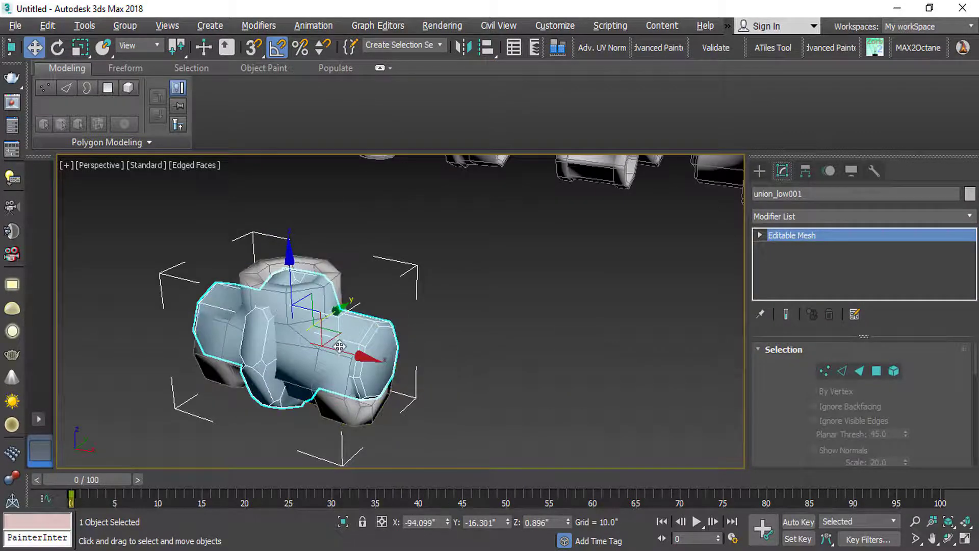
# Step: Move the union copy into the tee's side opening, at about X -91.9 and Z 0.65 inches
pyautogui.moveTo(339, 346); pyautogui.dragTo(466, 357)
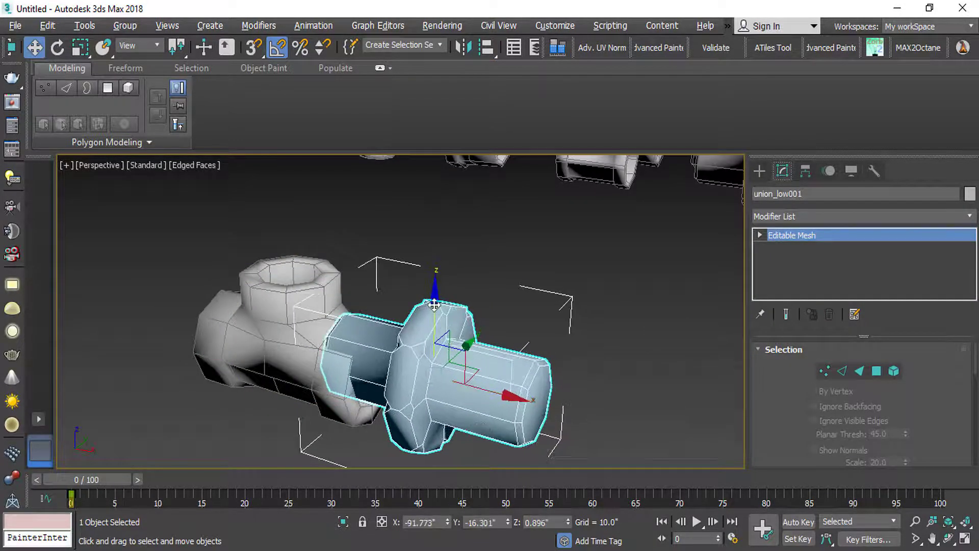
pyautogui.moveTo(434, 304)
pyautogui.mouseDown()
pyautogui.moveTo(435, 339)
pyautogui.moveTo(435, 322)
pyautogui.mouseUp()
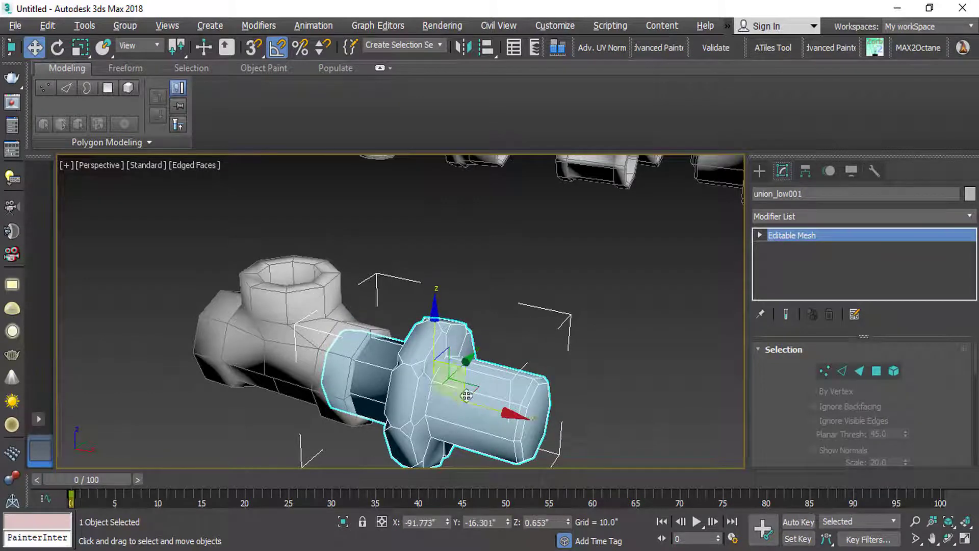
pyautogui.moveTo(465, 393)
pyautogui.mouseDown()
pyautogui.moveTo(490, 406)
pyautogui.moveTo(467, 397)
pyautogui.mouseUp()
pyautogui.keyDown('alt'); pyautogui.moveTo(467, 397); pyautogui.dragTo(406, 394, button='middle'); pyautogui.keyUp('alt')
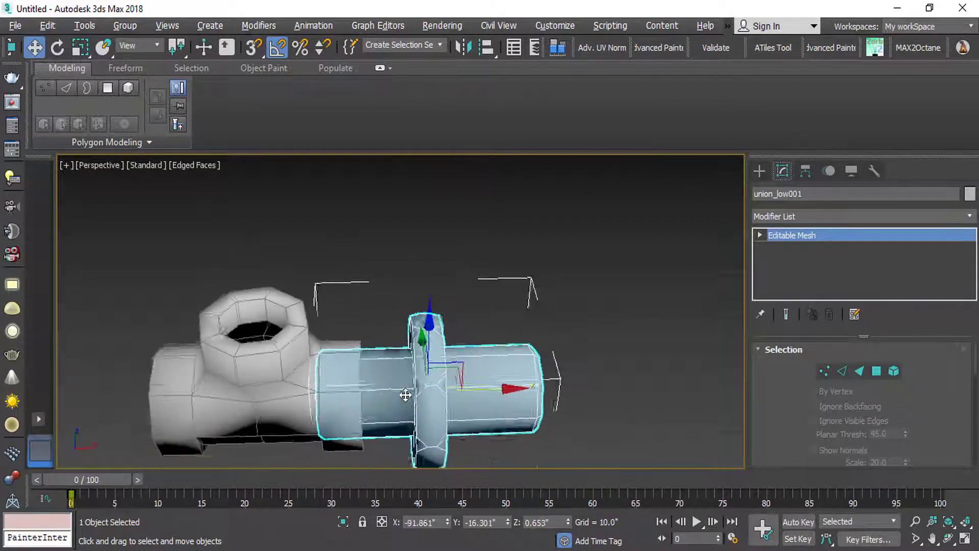
pyautogui.scroll(-2, 405, 394)
pyautogui.moveTo(472, 389); pyautogui.dragTo(476, 388)
pyautogui.scroll(-2, 450, 308)
pyautogui.keyDown('alt'); pyautogui.moveTo(448, 303); pyautogui.dragTo(457, 266, button='middle'); pyautogui.keyUp('alt')
# Step: Duplicate the 90-degree elbow and place the copy near the free end of the union, at about Y -18.2 inches
pyautogui.click(466, 208)
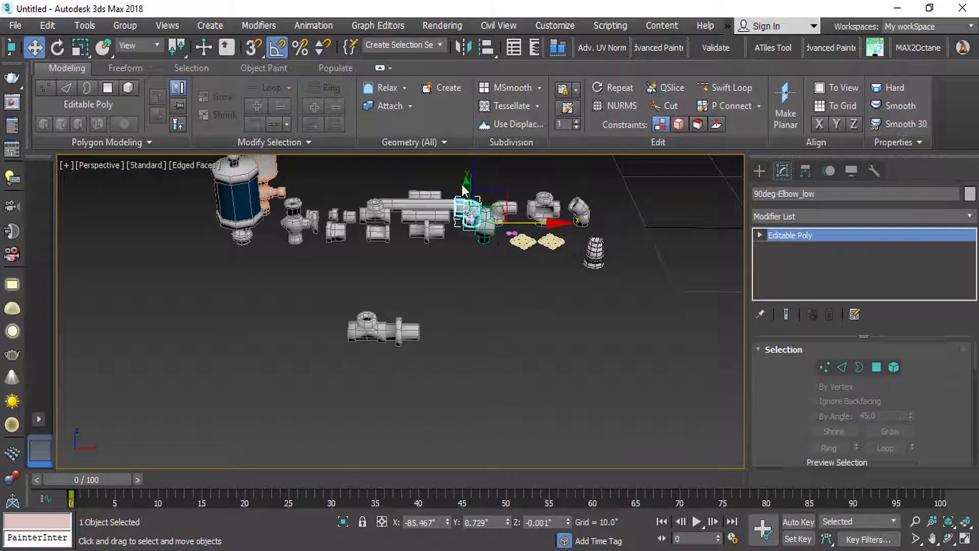
pyautogui.moveTo(465, 188); pyautogui.dragTo(470, 320)
pyautogui.click(495, 346)
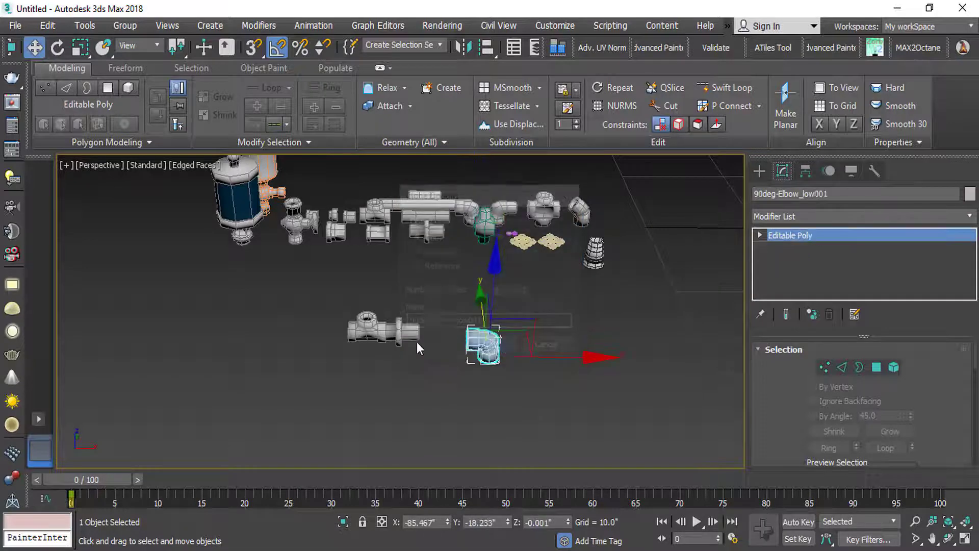
# Step: Rotate the elbow copy 90 degrees about the X axis
pyautogui.scroll(4, 465, 338)
pyautogui.moveTo(466, 352); pyautogui.dragTo(433, 312, button='middle')
pyautogui.press('e')
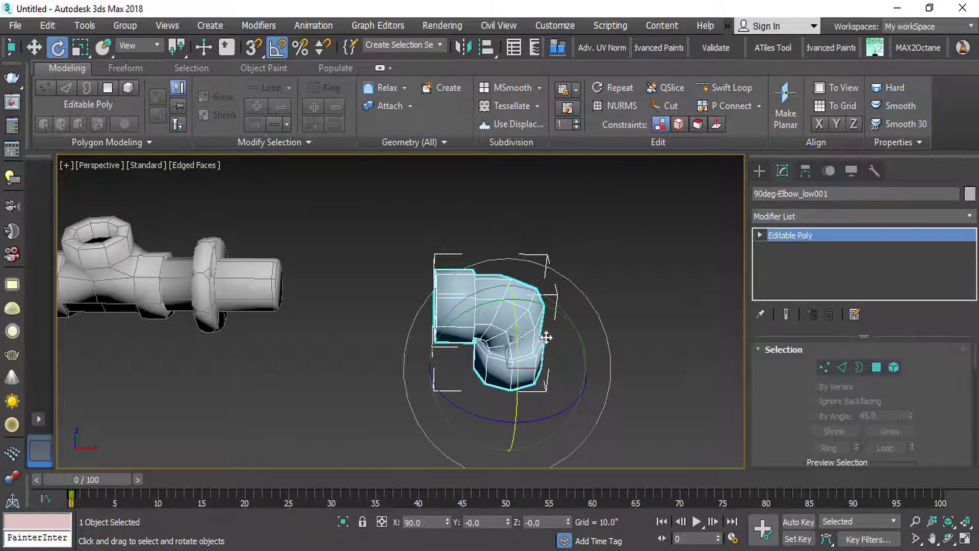
pyautogui.moveTo(511, 346); pyautogui.dragTo(564, 422)
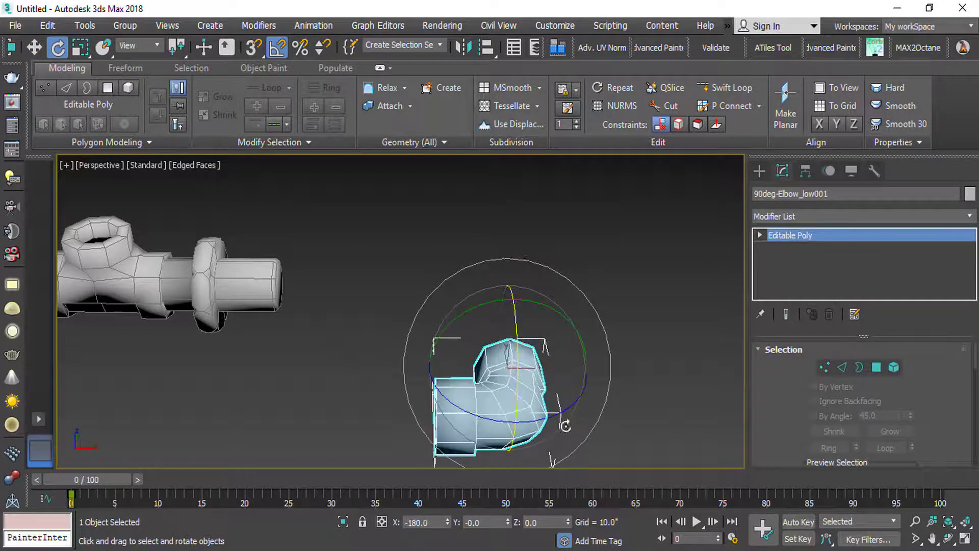
# Step: Align the elbow copy to the union copy with the Align tool
pyautogui.moveTo(564, 422); pyautogui.dragTo(518, 353, button='middle')
pyautogui.scroll(2, 518, 357)
pyautogui.moveTo(517, 357); pyautogui.dragTo(343, 327)
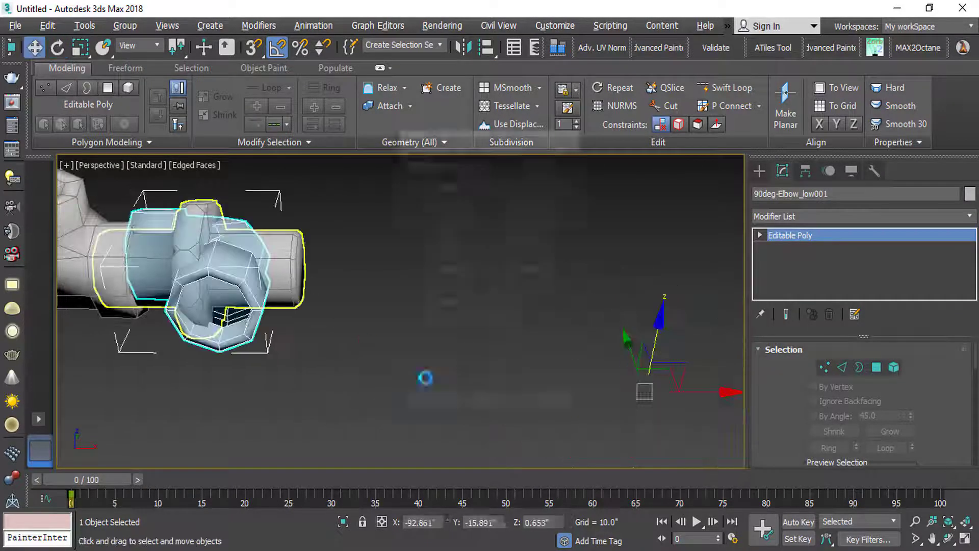
pyautogui.click(495, 408)
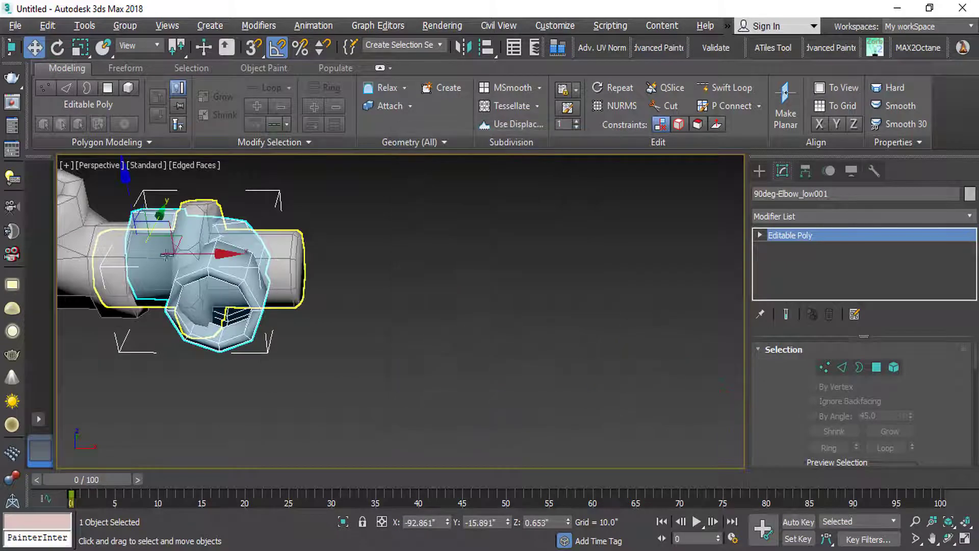
# Step: Move the elbow copy onto the free end of the union, at about X -90.9 and Y -16.3 inches
pyautogui.moveTo(157, 221); pyautogui.dragTo(152, 227)
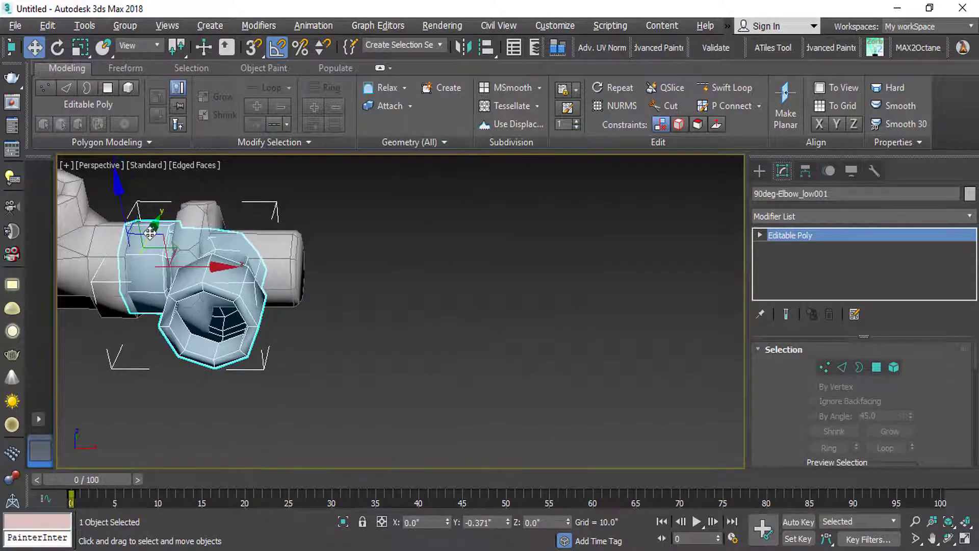
pyautogui.moveTo(185, 267); pyautogui.dragTo(320, 273)
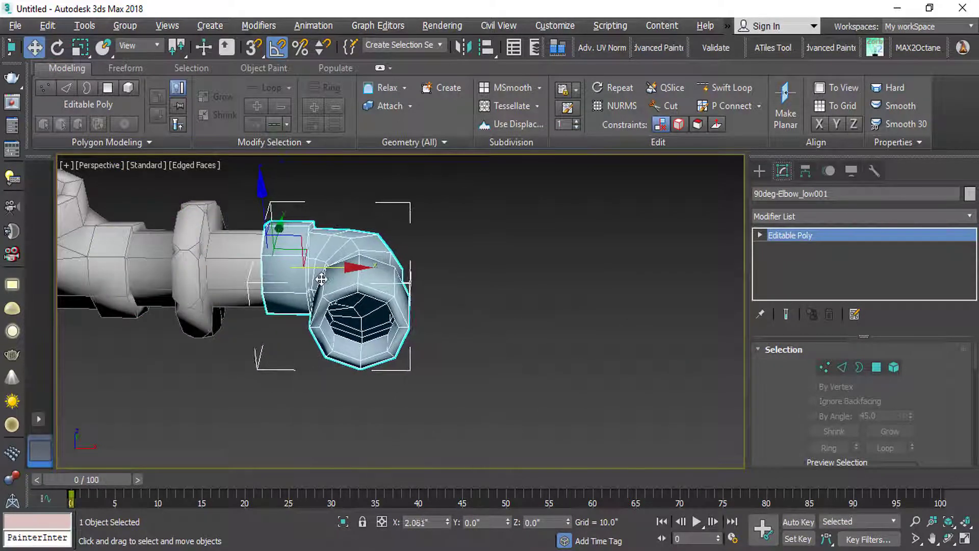
pyautogui.keyDown('alt'); pyautogui.moveTo(268, 280); pyautogui.dragTo(295, 287, button='middle'); pyautogui.keyUp('alt')
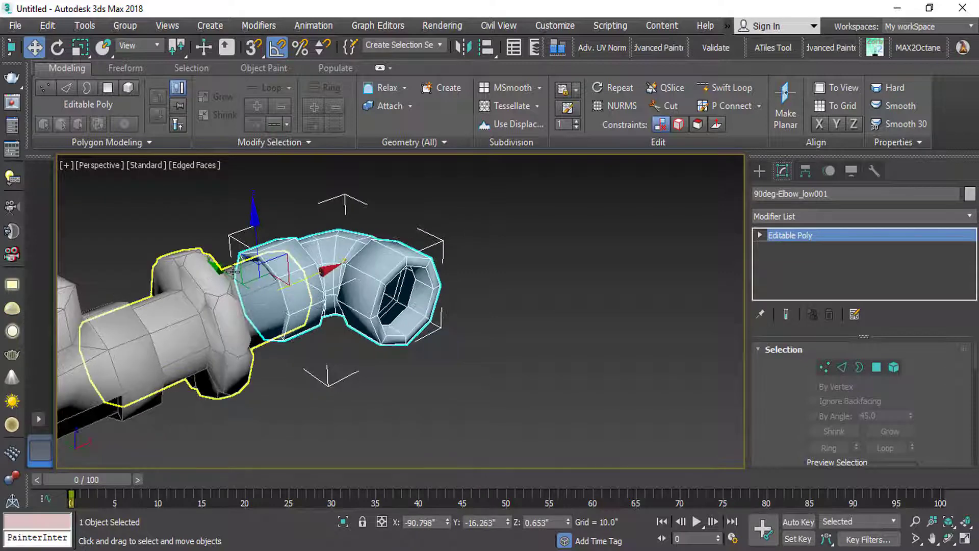
pyautogui.moveTo(229, 274); pyautogui.dragTo(231, 275)
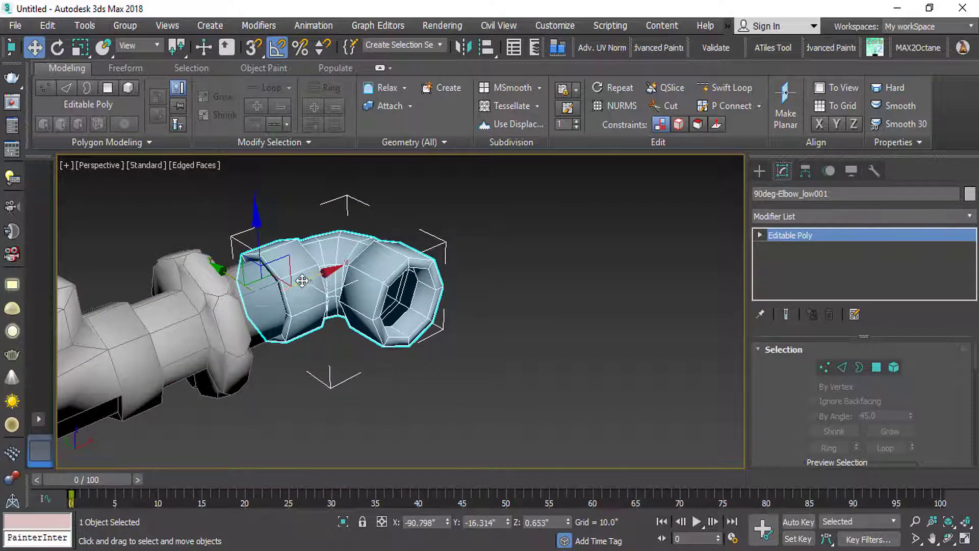
pyautogui.moveTo(302, 281); pyautogui.dragTo(295, 277)
pyautogui.keyDown('alt'); pyautogui.moveTo(295, 278); pyautogui.dragTo(322, 303, button='middle'); pyautogui.keyUp('alt')
pyautogui.moveTo(348, 284); pyautogui.dragTo(347, 284)
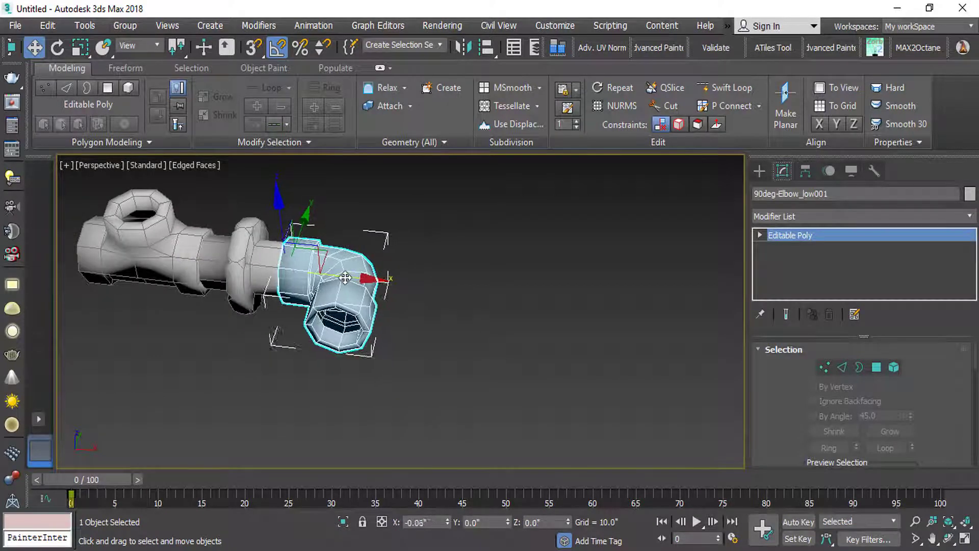
# Step: Duplicate the short pipe and place the copy in front of the elbow, at about Y -18.6 inches
pyautogui.moveTo(346, 284); pyautogui.dragTo(434, 334, button='middle')
pyautogui.scroll(-6, 434, 334)
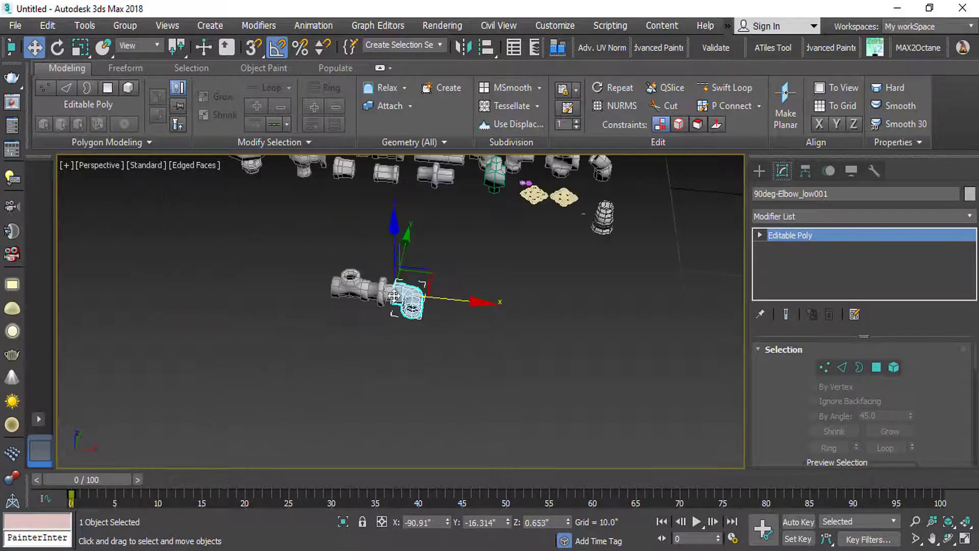
pyautogui.click(434, 196)
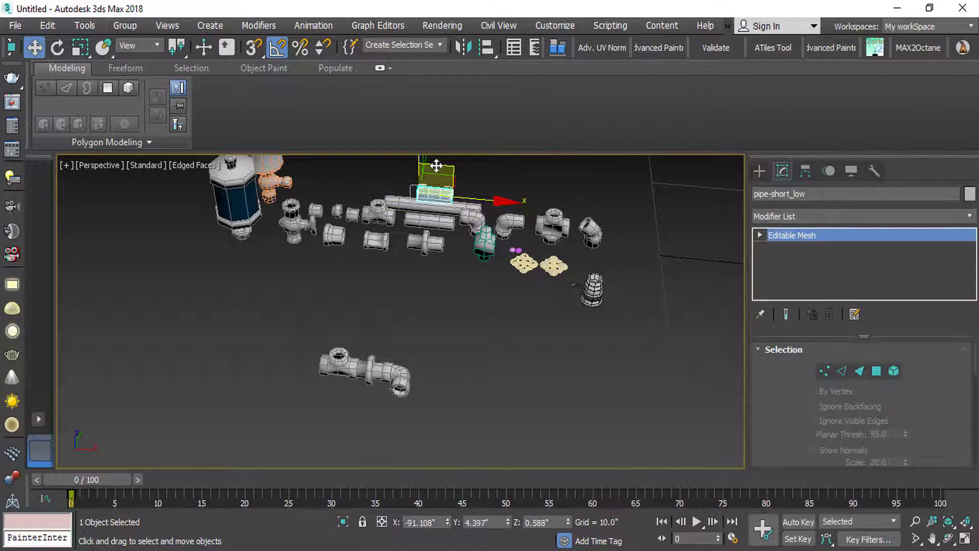
pyautogui.keyDown('shift'); pyautogui.moveTo(426, 164); pyautogui.dragTo(327, 365); pyautogui.keyUp('shift')
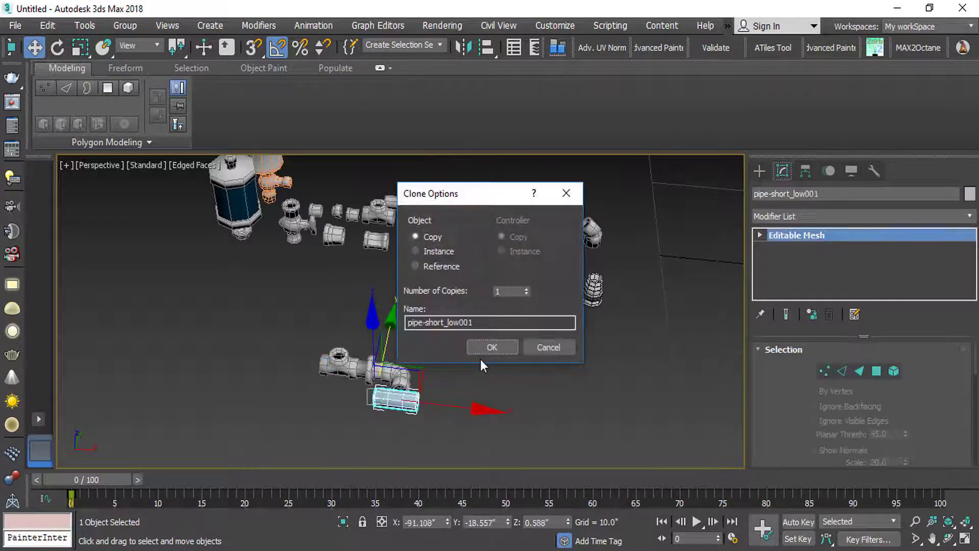
pyautogui.click(495, 347)
# Step: Rotate the short pipe copy by -90 degrees about the Z axis
pyautogui.scroll(6, 393, 396)
pyautogui.press('e')
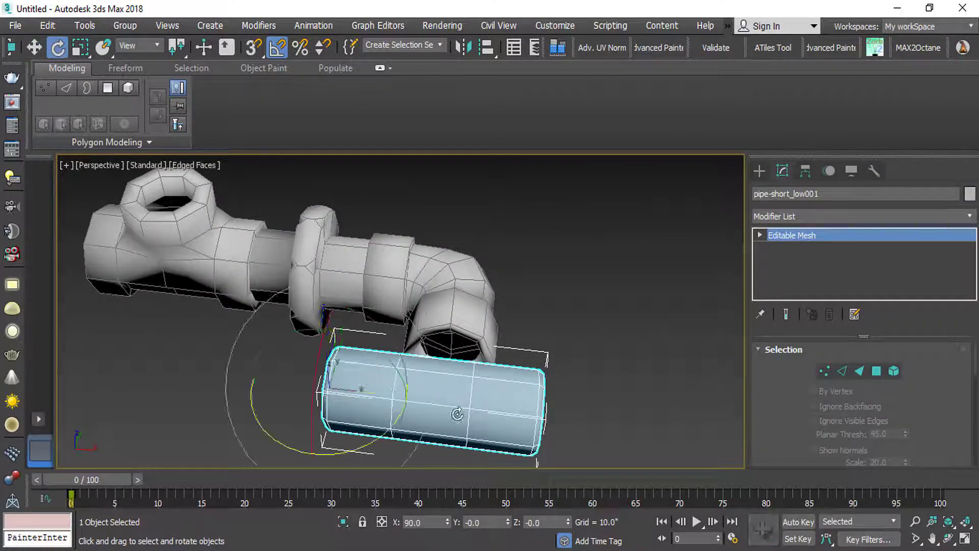
pyautogui.moveTo(393, 396); pyautogui.dragTo(439, 350, button='middle')
pyautogui.moveTo(431, 381); pyautogui.dragTo(367, 411)
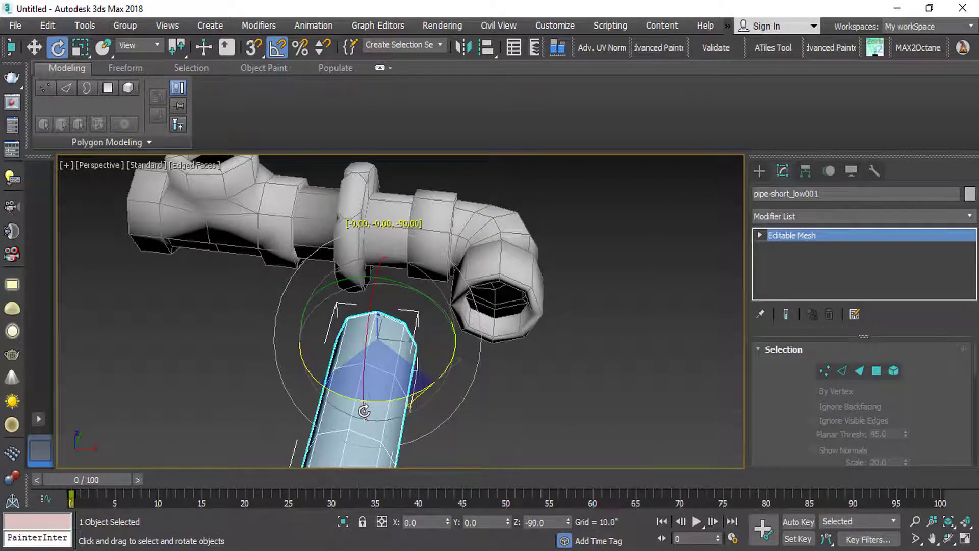
# Step: Align the short pipe copy to the elbow copy with the Align tool
pyautogui.hotkey('alt', 'a')
pyautogui.click(490, 278)
pyautogui.click(493, 407)
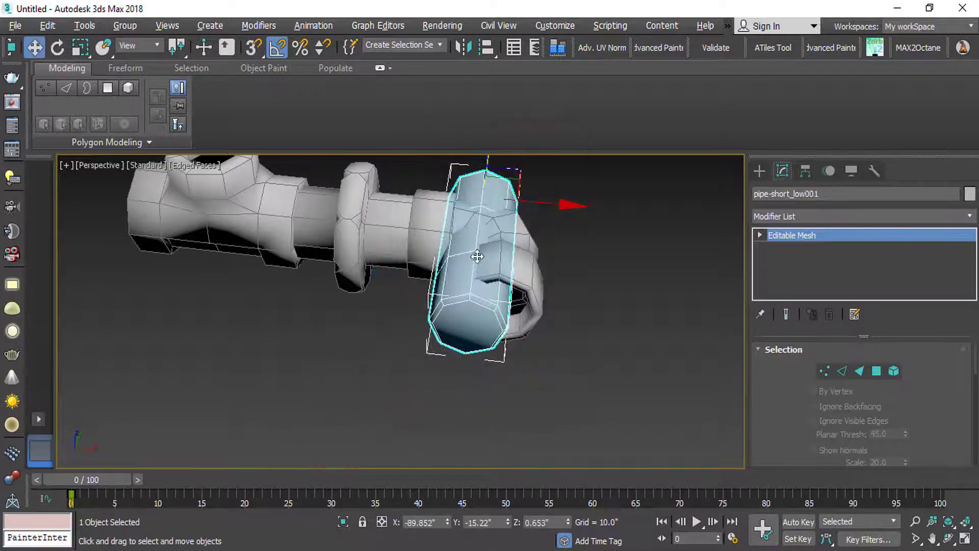
# Step: Move the short pipe copy into the elbow's open end, at about X -89.5, Y -17.2 and Z 0.63 inches
pyautogui.keyDown('alt'); pyautogui.moveTo(482, 199); pyautogui.dragTo(480, 201, button='middle'); pyautogui.keyUp('alt')
pyautogui.moveTo(471, 177)
pyautogui.mouseDown()
pyautogui.moveTo(468, 201)
pyautogui.moveTo(474, 182)
pyautogui.mouseUp()
pyautogui.moveTo(533, 261); pyautogui.dragTo(546, 258)
pyautogui.keyDown('alt'); pyautogui.moveTo(546, 258); pyautogui.dragTo(423, 277, button='middle'); pyautogui.keyUp('alt')
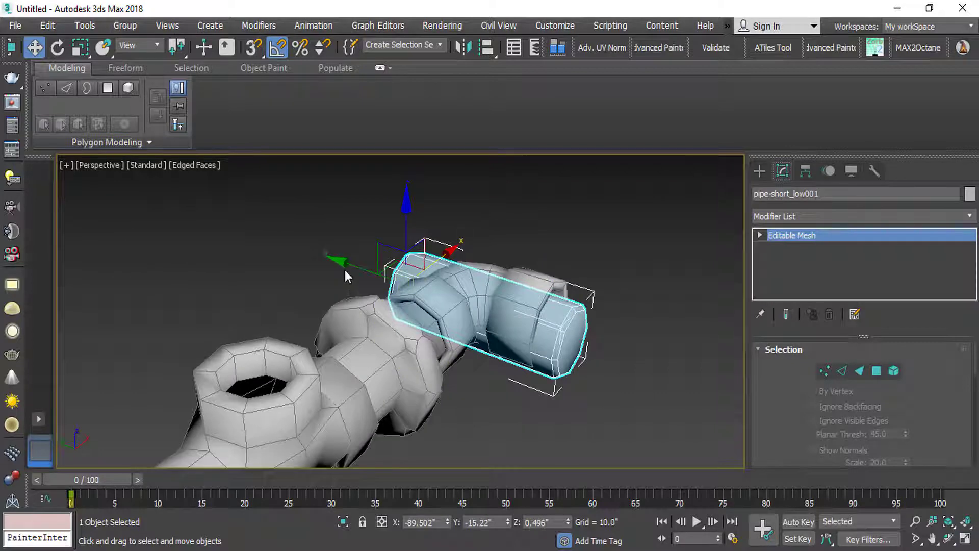
pyautogui.moveTo(345, 270); pyautogui.dragTo(465, 278)
pyautogui.scroll(3, 464, 306)
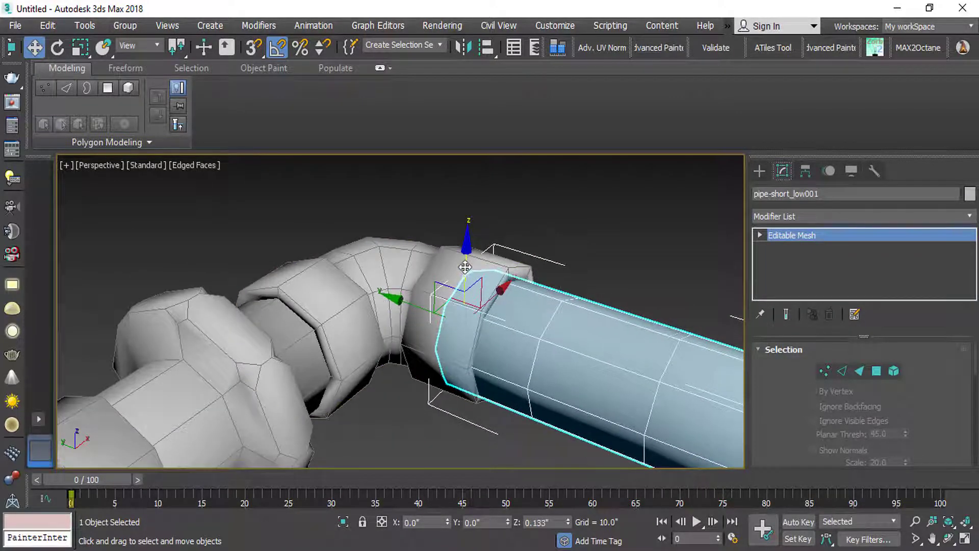
pyautogui.moveTo(415, 301); pyautogui.dragTo(396, 300)
pyautogui.scroll(-5, 397, 300)
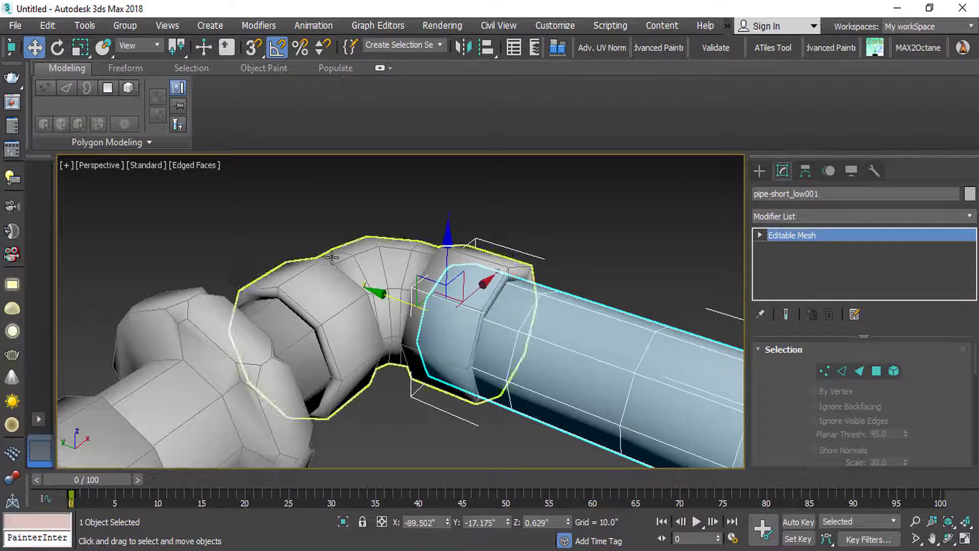
# Step: Duplicate the assembled elbow and place the new copy near the short pipe's free end, at about Y -20.4 inches
pyautogui.keyDown('alt'); pyautogui.moveTo(397, 299); pyautogui.dragTo(366, 306, button='middle'); pyautogui.keyUp('alt')
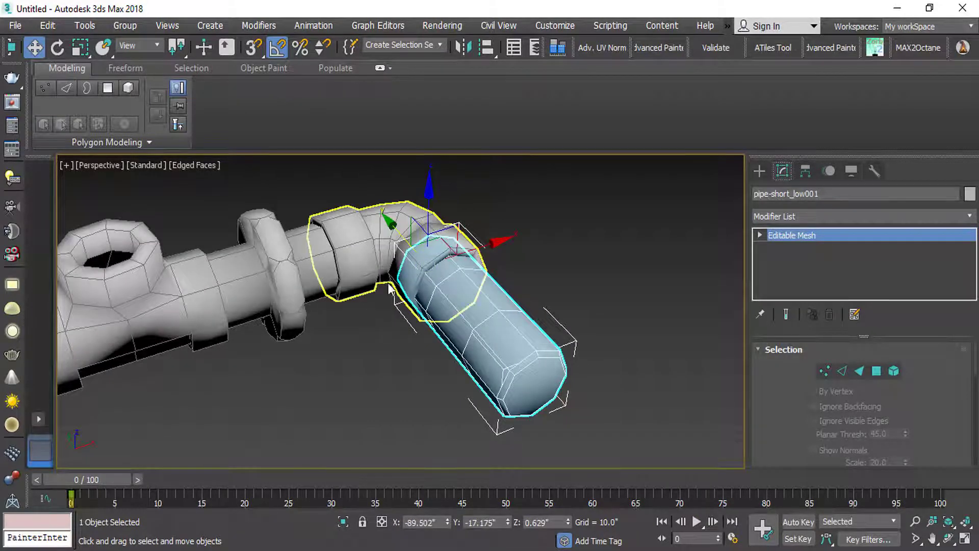
pyautogui.scroll(-3, 357, 239)
pyautogui.scroll(2, 388, 245)
pyautogui.click(357, 244)
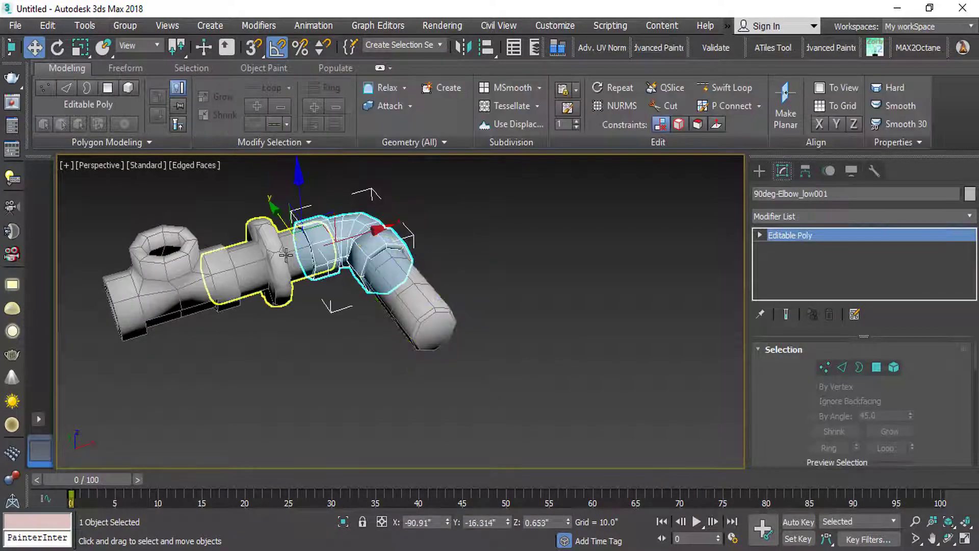
pyautogui.keyDown('shift'); pyautogui.moveTo(274, 209); pyautogui.dragTo(357, 329); pyautogui.keyUp('shift')
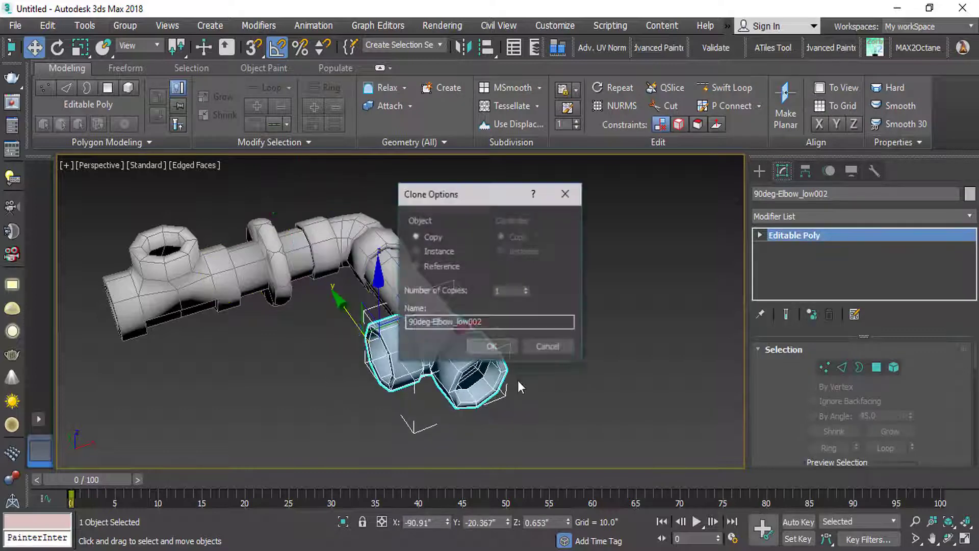
pyautogui.click(493, 345)
# Step: Rotate the second elbow about the Z axis so one opening faces the short pipe
pyautogui.press('e')
pyautogui.moveTo(401, 402); pyautogui.dragTo(321, 431)
pyautogui.press('w')
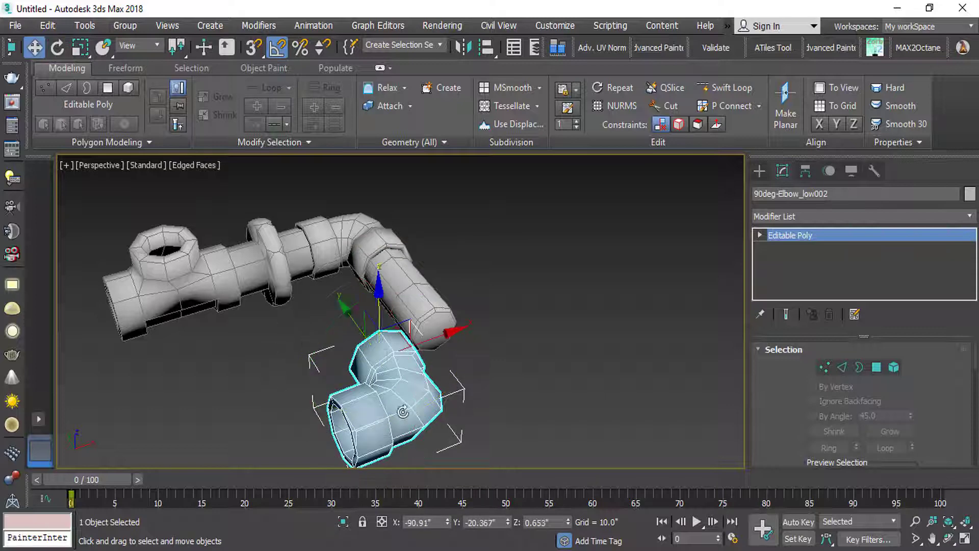
# Step: Shift the second elbow along X in line with the short pipe and align it to that pipe with the Align tool
pyautogui.moveTo(432, 347); pyautogui.dragTo(484, 328)
pyautogui.hotkey('alt', 'a')
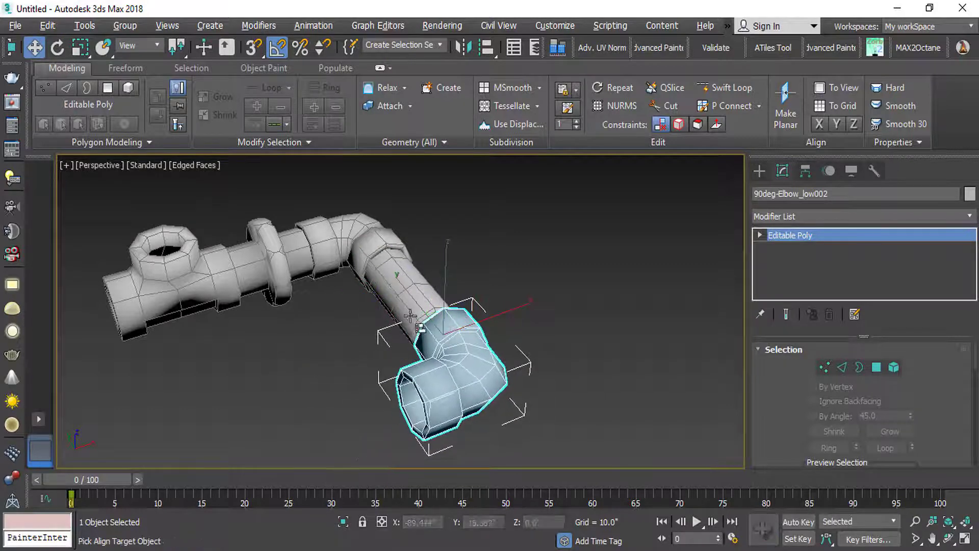
pyautogui.click(388, 278)
pyautogui.click(494, 406)
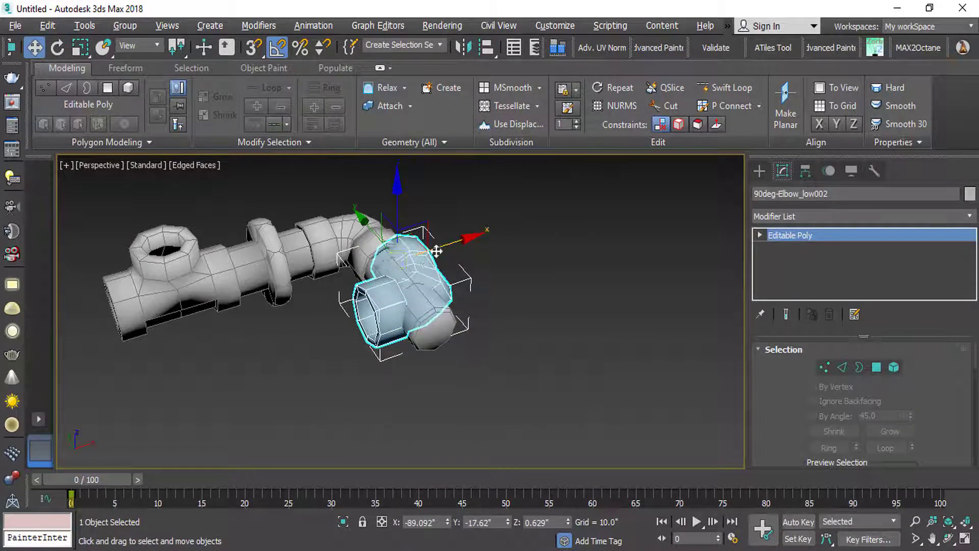
# Step: Move the second elbow onto the short pipe's free end, at about X -89.5 and Y -19.6 inches
pyautogui.moveTo(436, 244); pyautogui.dragTo(420, 250)
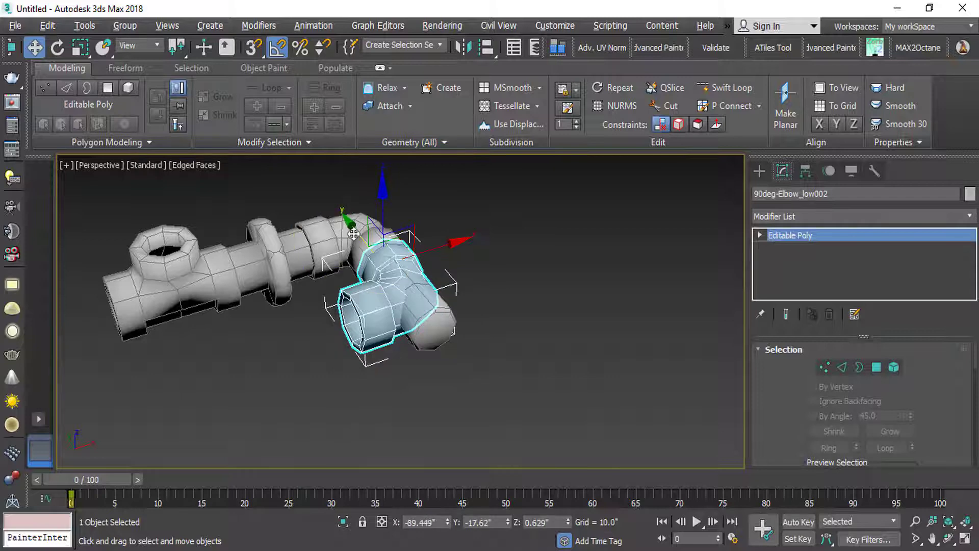
pyautogui.moveTo(353, 233); pyautogui.dragTo(418, 282)
pyautogui.scroll(3, 387, 350)
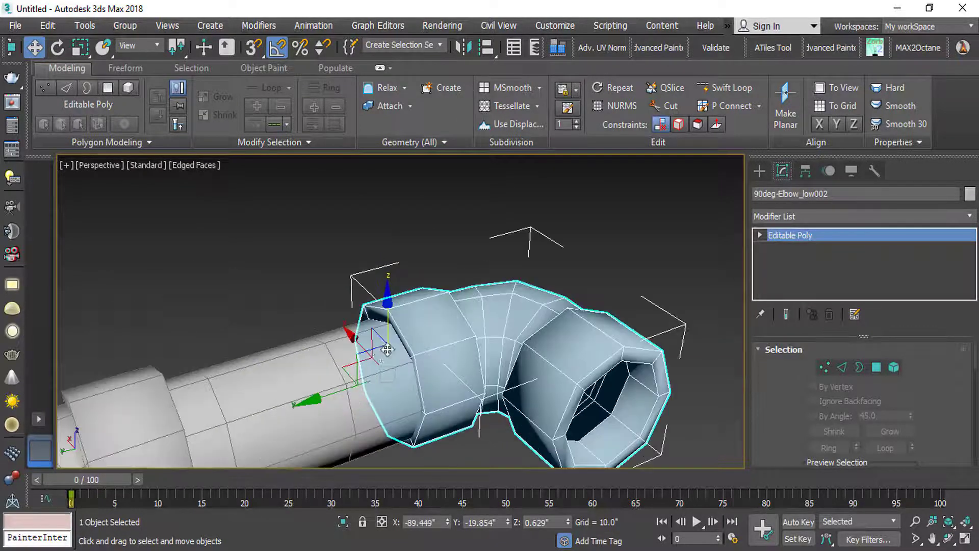
pyautogui.moveTo(356, 342); pyautogui.dragTo(360, 341)
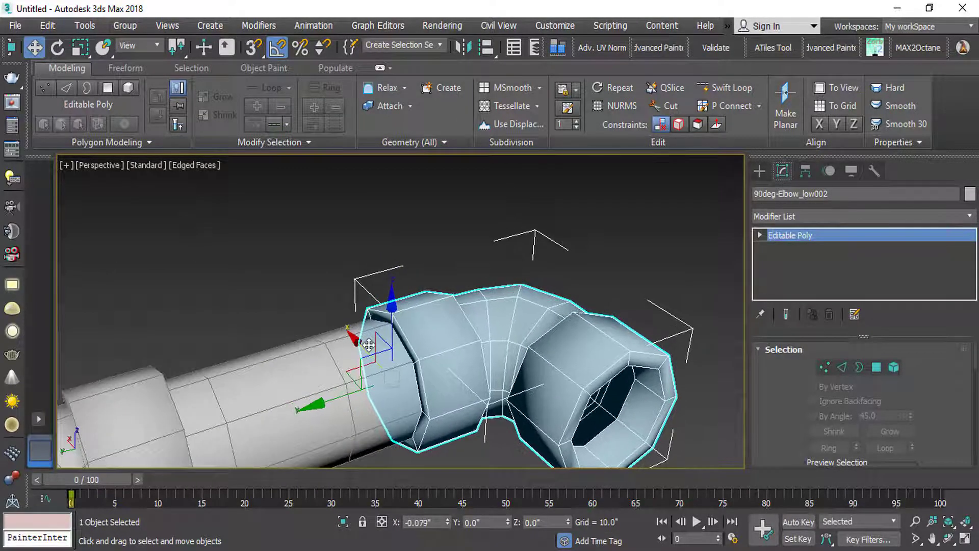
pyautogui.moveTo(343, 399); pyautogui.dragTo(315, 399)
# Step: Rotate the second elbow by -90 degrees about the Y axis so its open end points down
pyautogui.scroll(-5, 321, 398)
pyautogui.keyDown('alt'); pyautogui.moveTo(320, 398); pyautogui.dragTo(361, 390, button='middle'); pyautogui.keyUp('alt')
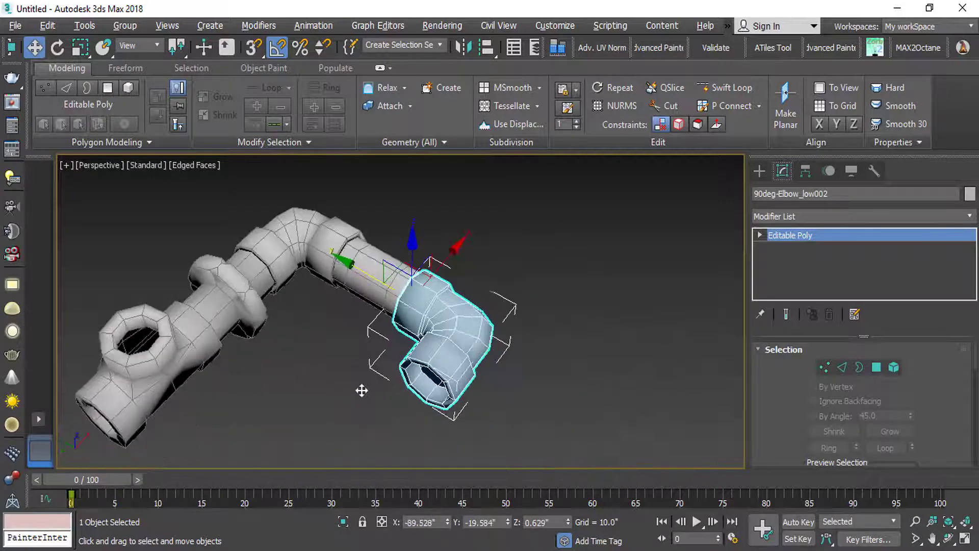
pyautogui.press('e')
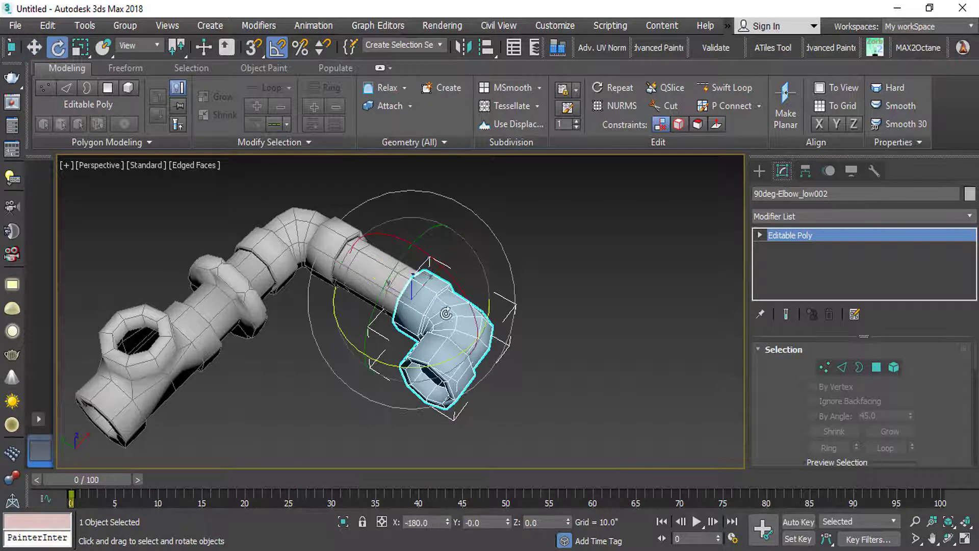
pyautogui.moveTo(380, 289); pyautogui.dragTo(359, 353)
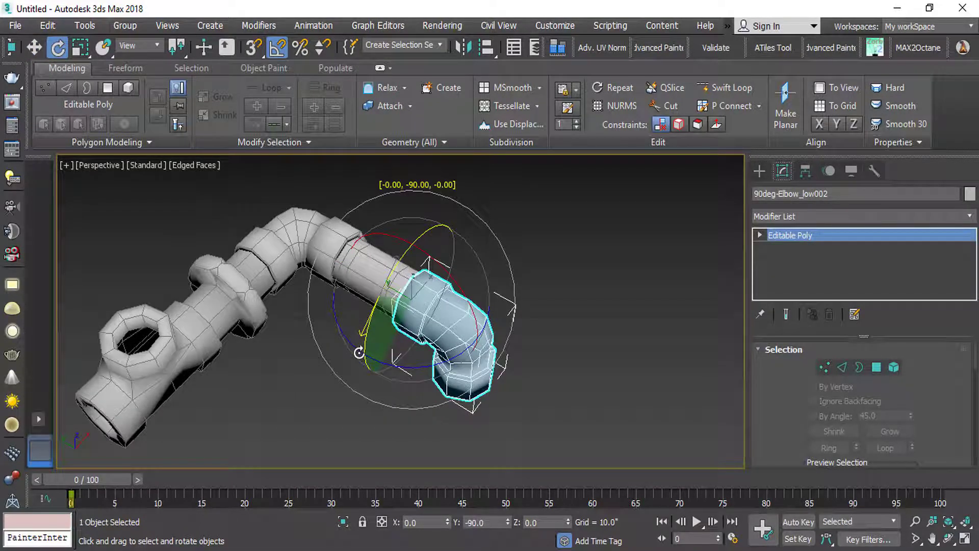
pyautogui.keyDown('alt'); pyautogui.moveTo(436, 389); pyautogui.dragTo(467, 363, button='middle'); pyautogui.keyUp('alt')
pyautogui.scroll(2, 473, 360)
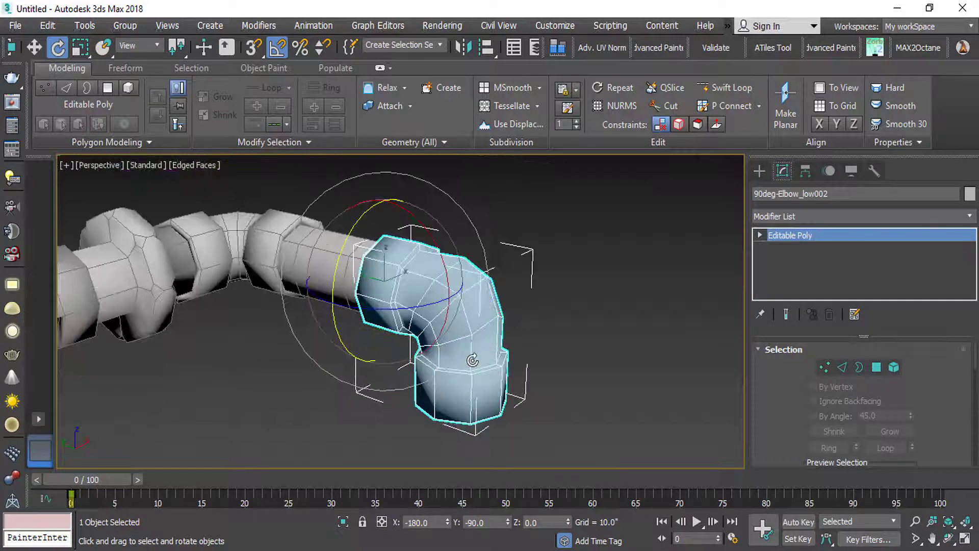
# Step: Make one copy of the medium pipe and place it near the assembly, at about X -91.7 and Y -28.5 inches
pyautogui.scroll(-2, 426, 270)
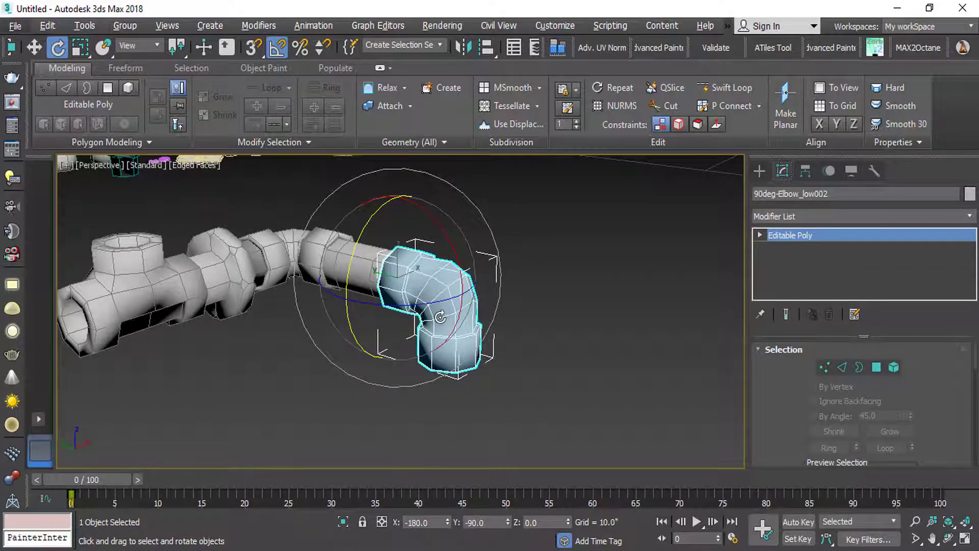
pyautogui.scroll(-3, 437, 325)
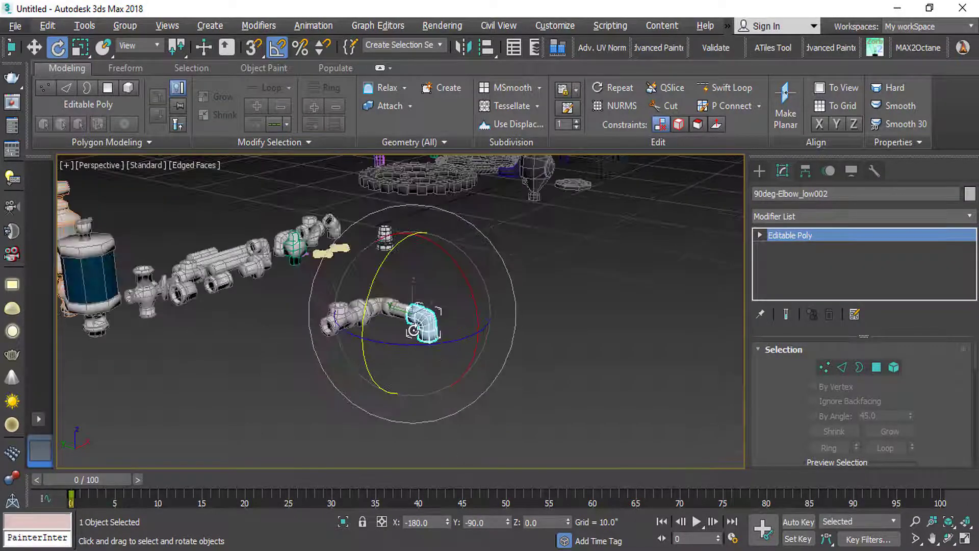
pyautogui.keyDown('alt'); pyautogui.moveTo(437, 325); pyautogui.dragTo(387, 306, button='middle'); pyautogui.keyUp('alt')
pyautogui.click(252, 223)
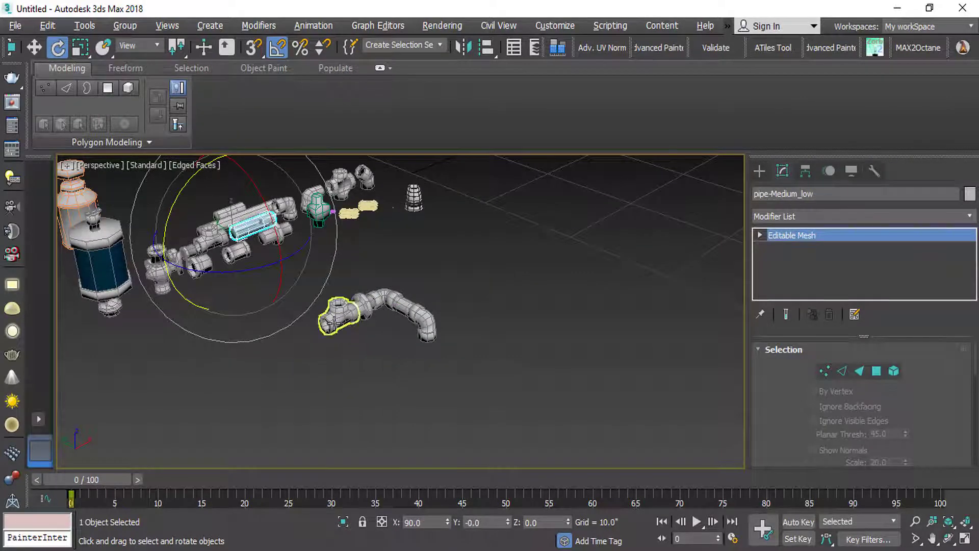
pyautogui.press('w')
pyautogui.keyDown('shift'); pyautogui.moveTo(194, 214); pyautogui.dragTo(448, 376); pyautogui.keyUp('shift')
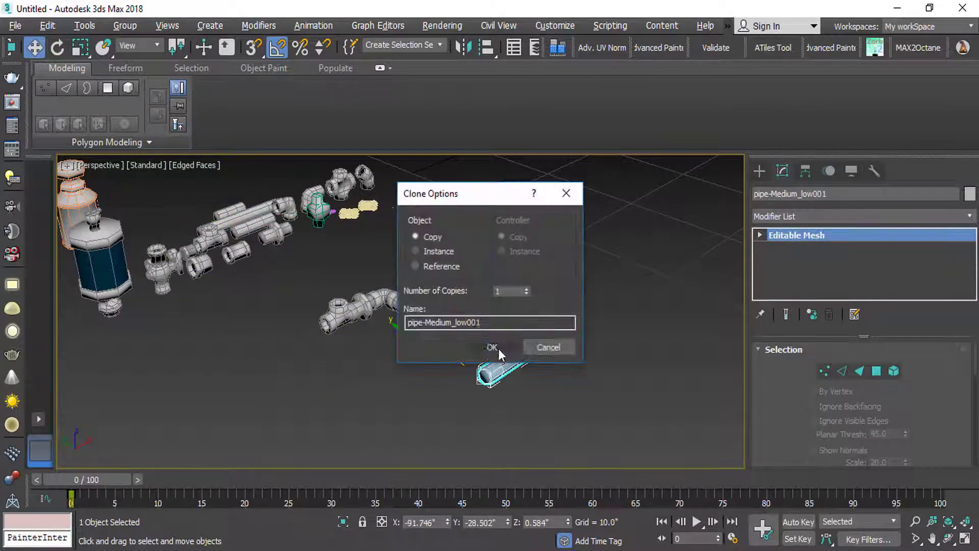
pyautogui.click(497, 348)
# Step: Rotate the copied medium pipe upright and center it on the downward-facing elbow with the Align tool
pyautogui.scroll(3, 499, 371)
pyautogui.press('e')
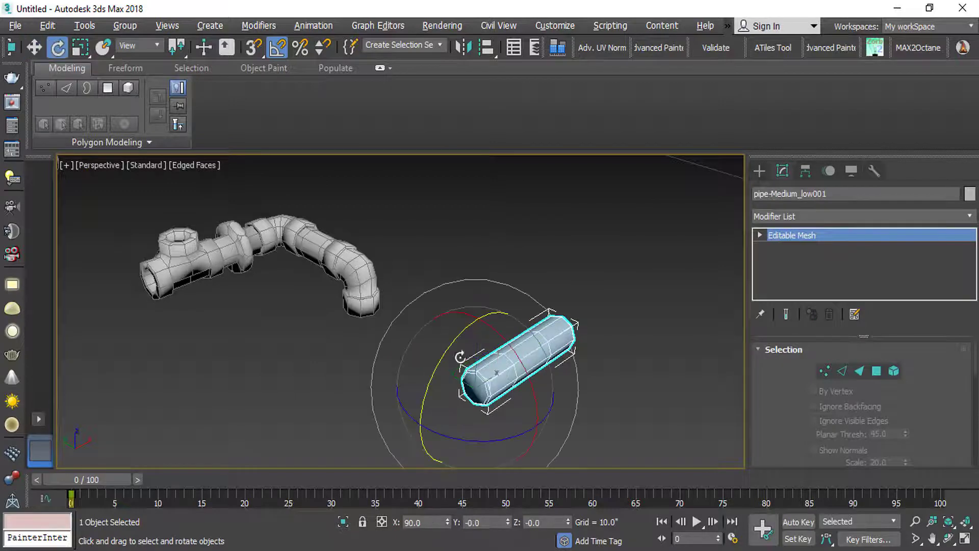
pyautogui.moveTo(433, 373); pyautogui.dragTo(464, 317)
pyautogui.hotkey('alt', 'a')
pyautogui.click(366, 299)
pyautogui.click(494, 406)
# Step: Lower the vertical pipe to about Z -0.2 inches and shift it along Y under the elbow's opening
pyautogui.scroll(5, 327, 204)
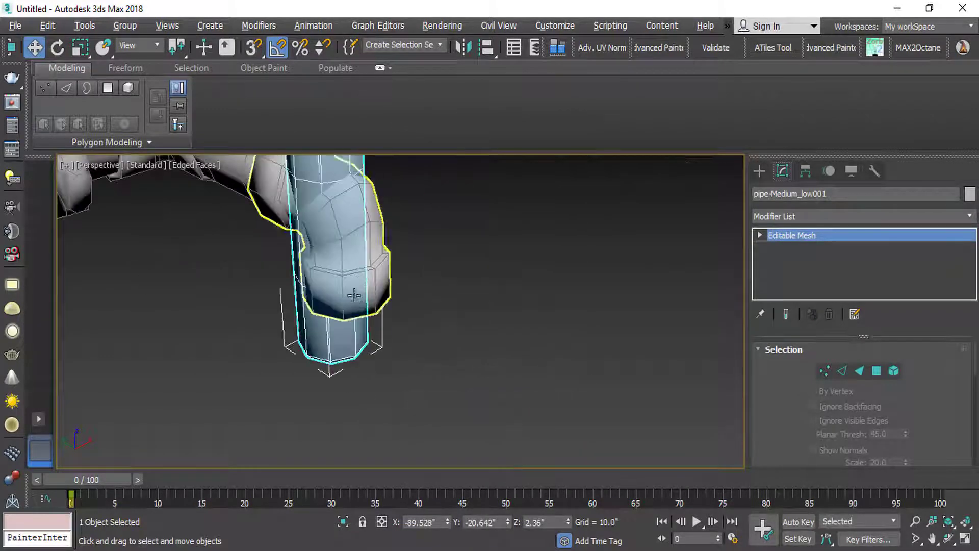
pyautogui.scroll(-1, 320, 199)
pyautogui.moveTo(338, 182); pyautogui.dragTo(345, 347)
pyautogui.keyDown('alt'); pyautogui.moveTo(375, 338); pyautogui.dragTo(295, 301, button='middle'); pyautogui.keyUp('alt')
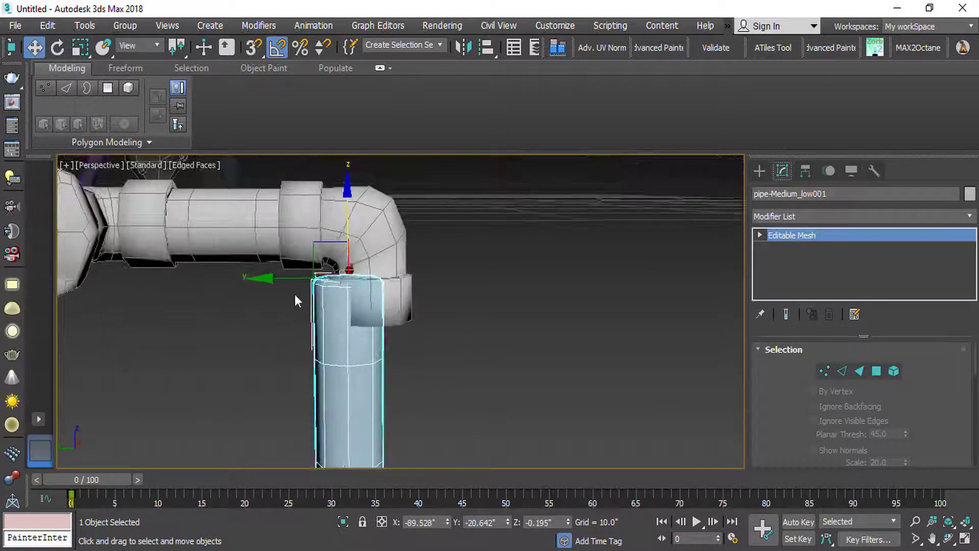
pyautogui.moveTo(279, 279); pyautogui.dragTo(293, 285)
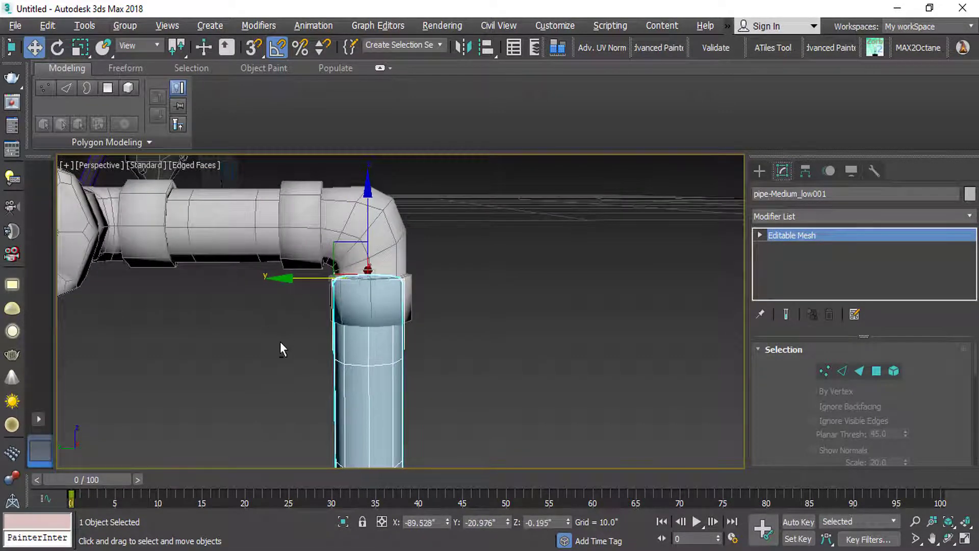
# Step: Nudge the vertical pipe along Y to about -21.0 inches so it sits centered in the elbow's socket
pyautogui.keyDown('alt'); pyautogui.moveTo(279, 341); pyautogui.dragTo(428, 302, button='middle'); pyautogui.keyUp('alt')
pyautogui.scroll(5, 367, 323)
pyautogui.keyDown('alt'); pyautogui.moveTo(367, 323); pyautogui.dragTo(439, 304, button='middle'); pyautogui.keyUp('alt')
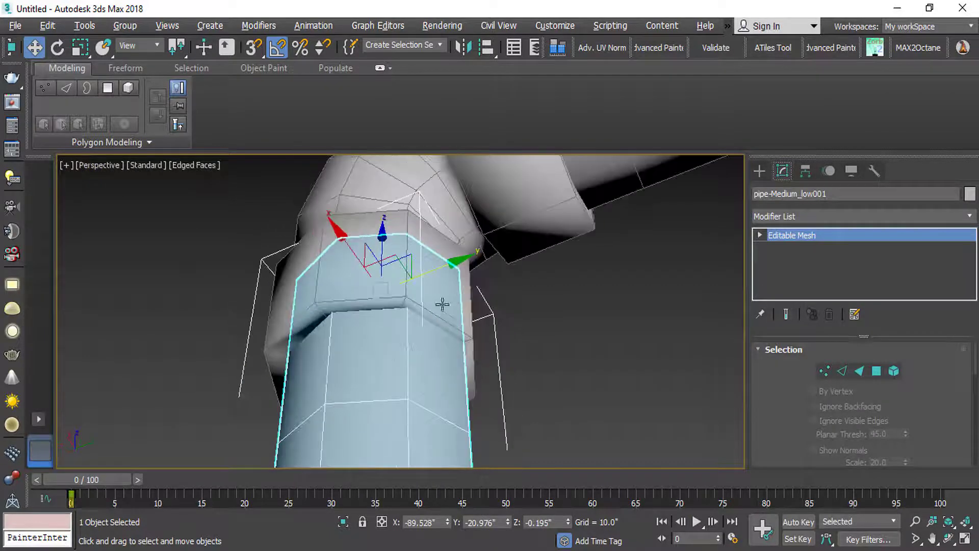
pyautogui.moveTo(452, 266); pyautogui.dragTo(444, 266)
pyautogui.scroll(-3, 443, 266)
pyautogui.keyDown('alt'); pyautogui.moveTo(443, 267); pyautogui.dragTo(550, 378, button='middle'); pyautogui.keyUp('alt')
pyautogui.scroll(-6, 367, 328)
pyautogui.scroll(3, 366, 328)
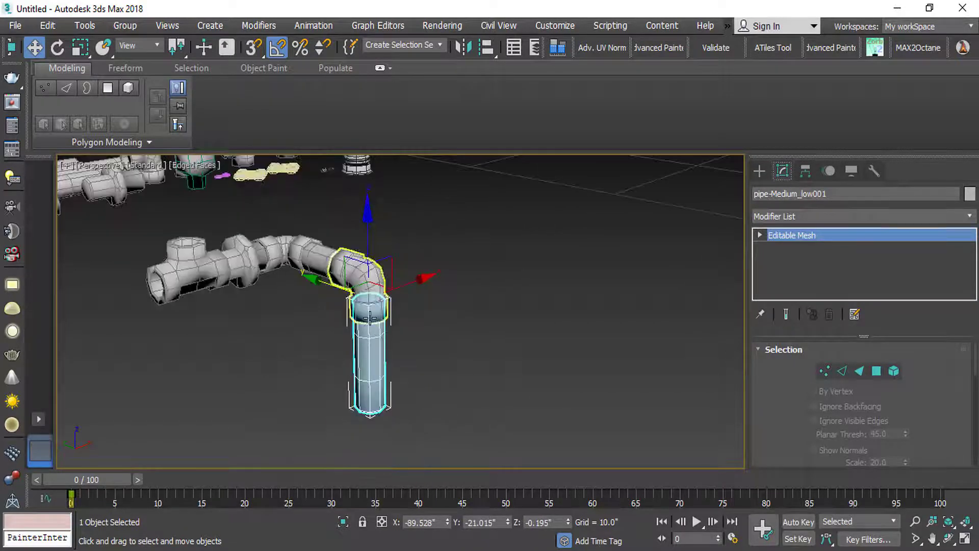
# Step: Make one copy of the 45-degree elbow and center it on the vertical pipe with the Align tool
pyautogui.moveTo(368, 301)
pyautogui.mouseDown(button='middle')
pyautogui.moveTo(415, 278)
pyautogui.moveTo(377, 318)
pyautogui.mouseUp(button='middle')
pyautogui.scroll(-2, 416, 278)
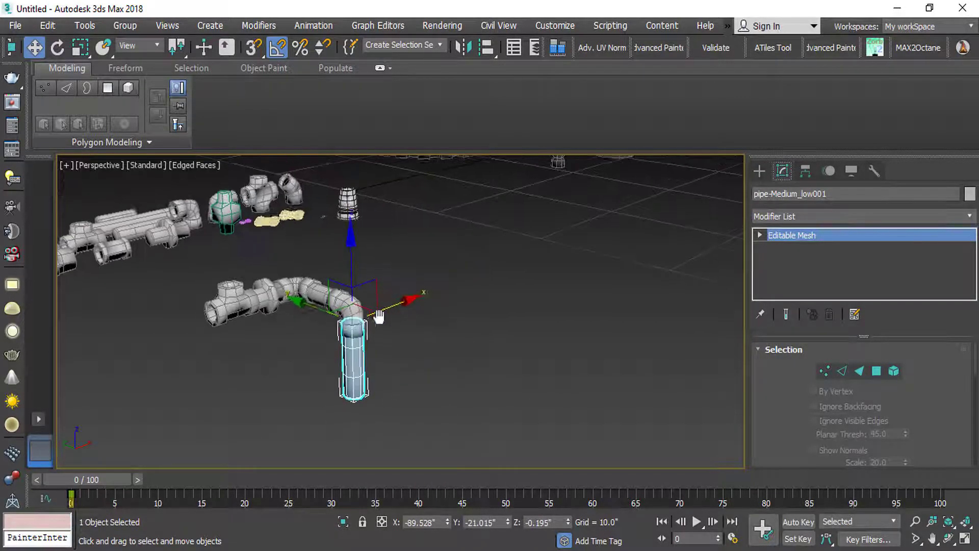
pyautogui.moveTo(288, 272); pyautogui.dragTo(276, 290, button='middle')
pyautogui.click(282, 203)
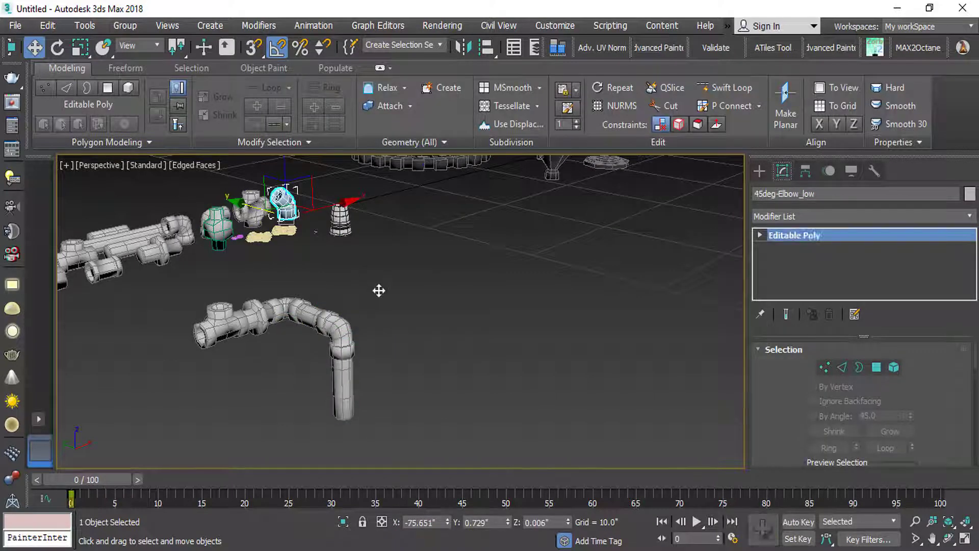
pyautogui.keyDown('shift'); pyautogui.moveTo(283, 201); pyautogui.dragTo(444, 310); pyautogui.keyUp('shift')
pyautogui.click(494, 349)
pyautogui.hotkey('alt', 'a')
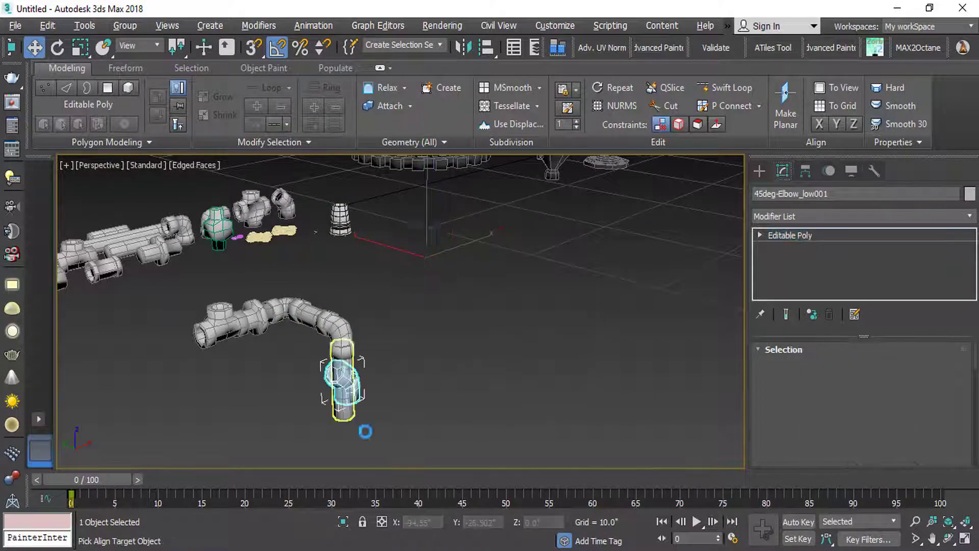
pyautogui.click(365, 431)
pyautogui.click(494, 404)
# Step: Rotate the copied 45-degree elbow so one socket faces up toward the pipe and the other angles downward
pyautogui.scroll(4, 347, 331)
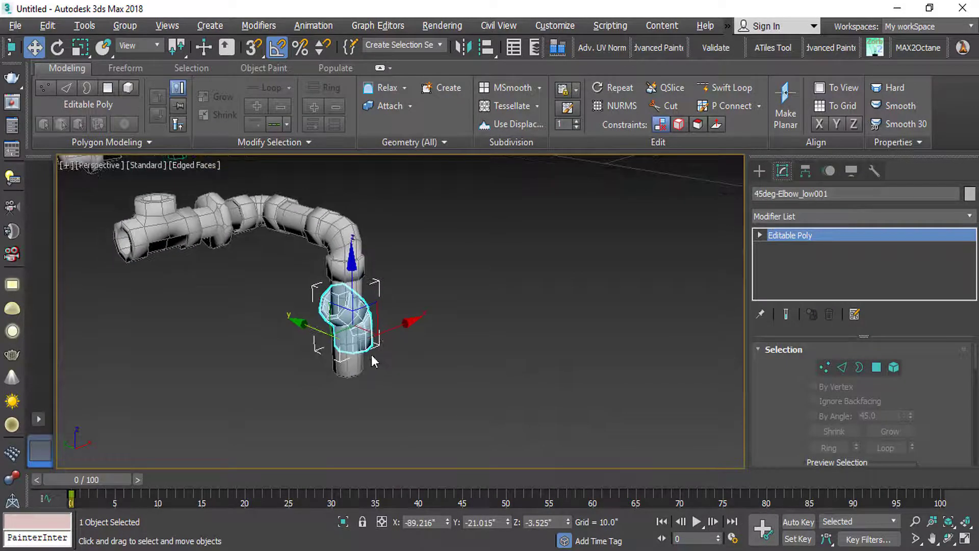
pyautogui.press('e')
pyautogui.moveTo(303, 308); pyautogui.dragTo(313, 479)
pyautogui.moveTo(359, 380); pyautogui.dragTo(485, 366)
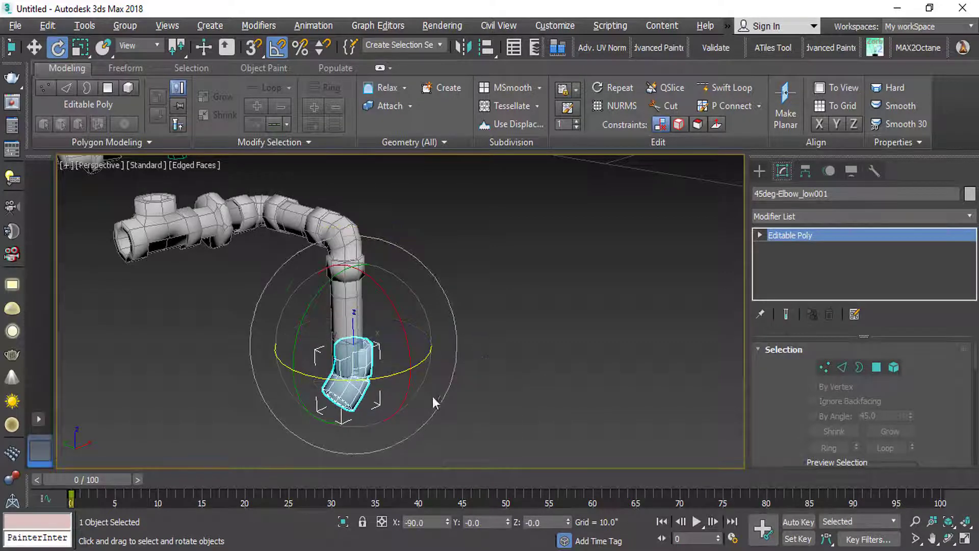
# Step: Shift the 45-degree elbow along X to about -89.5 inches so its socket fits around the pipe's lower end
pyautogui.scroll(4, 371, 387)
pyautogui.press('w')
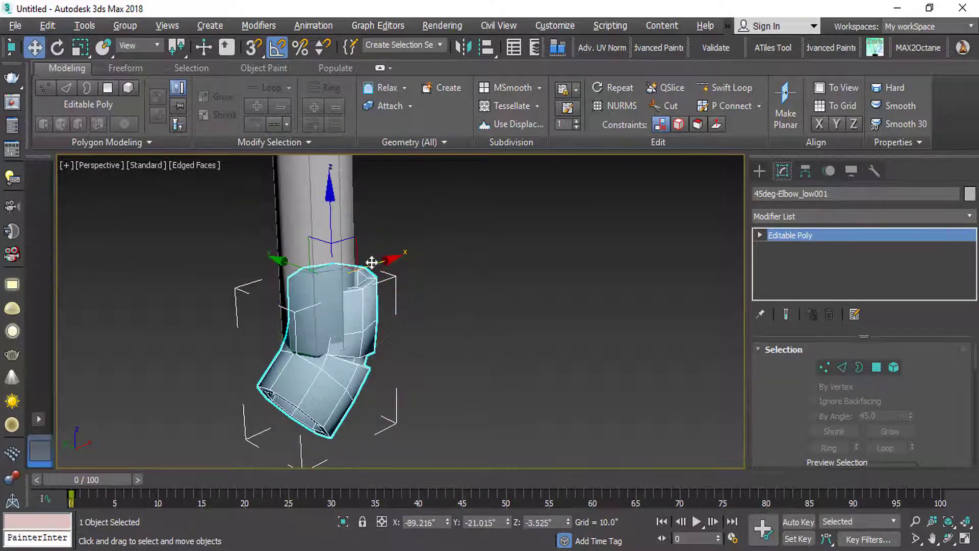
pyautogui.moveTo(372, 269); pyautogui.dragTo(359, 272)
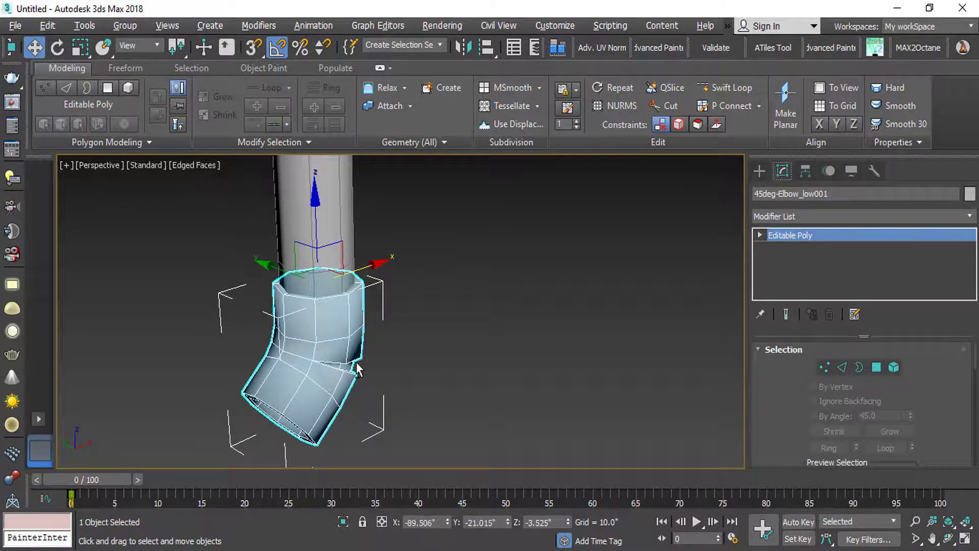
pyautogui.scroll(-3, 357, 367)
pyautogui.scroll(3, 357, 367)
pyautogui.keyDown('alt'); pyautogui.moveTo(357, 367); pyautogui.dragTo(387, 362, button='middle'); pyautogui.keyUp('alt')
pyautogui.scroll(-4, 306, 380)
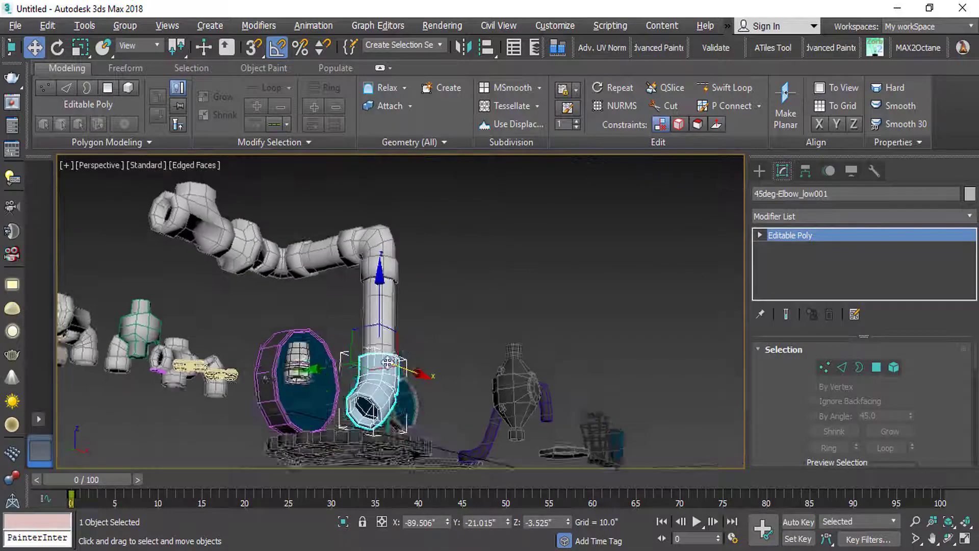
pyautogui.scroll(4, 387, 362)
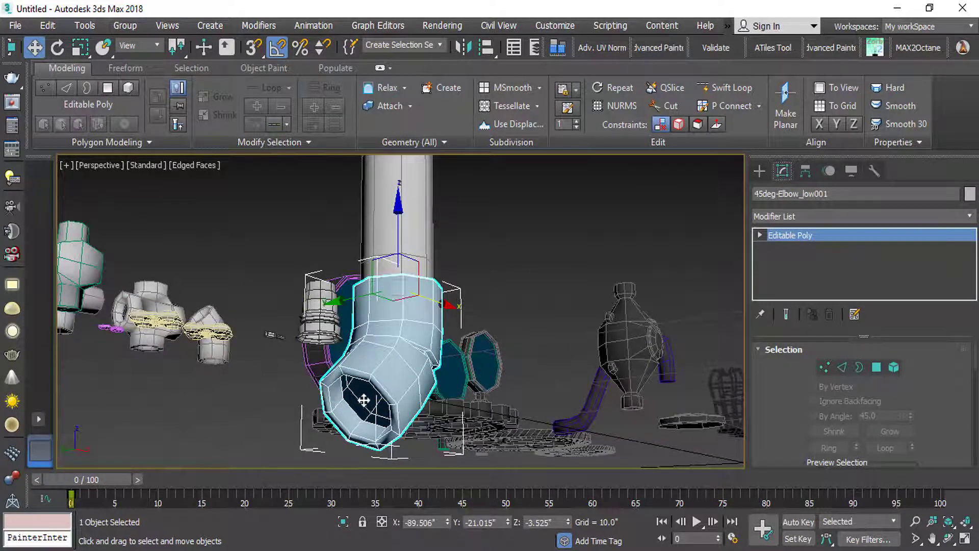
# Step: Make one copy of the square-head plug and place it in front of the row of fittings, at about Y -6.2 inches
pyautogui.scroll(-4, 364, 400)
pyautogui.keyDown('alt'); pyautogui.moveTo(363, 401); pyautogui.dragTo(317, 385, button='middle'); pyautogui.keyUp('alt')
pyautogui.scroll(5, 274, 293)
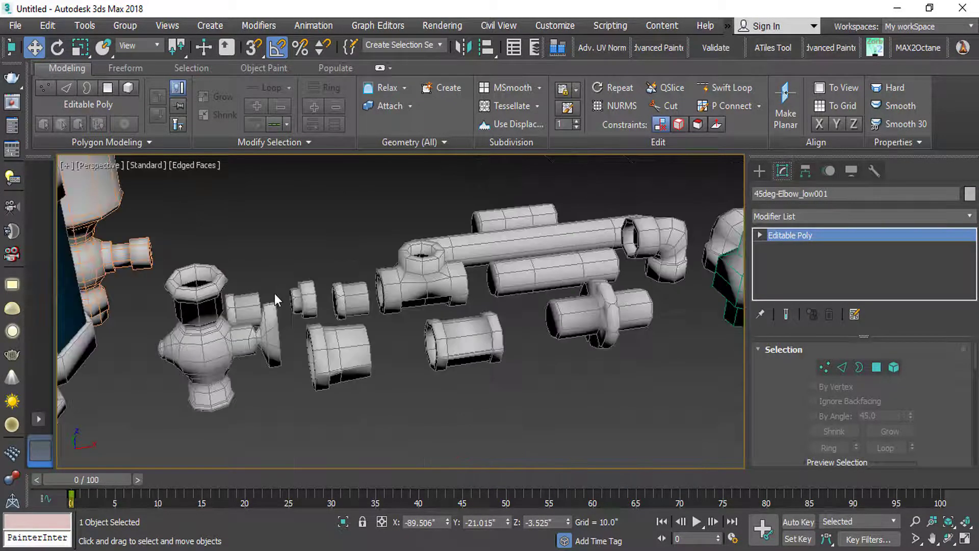
pyautogui.scroll(5, 274, 293)
pyautogui.click(354, 290)
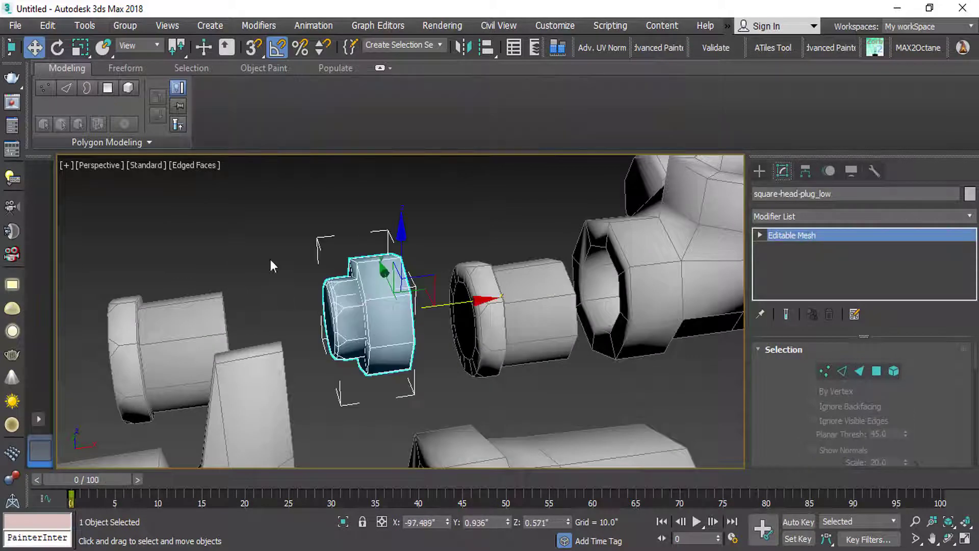
pyautogui.scroll(-6, 282, 265)
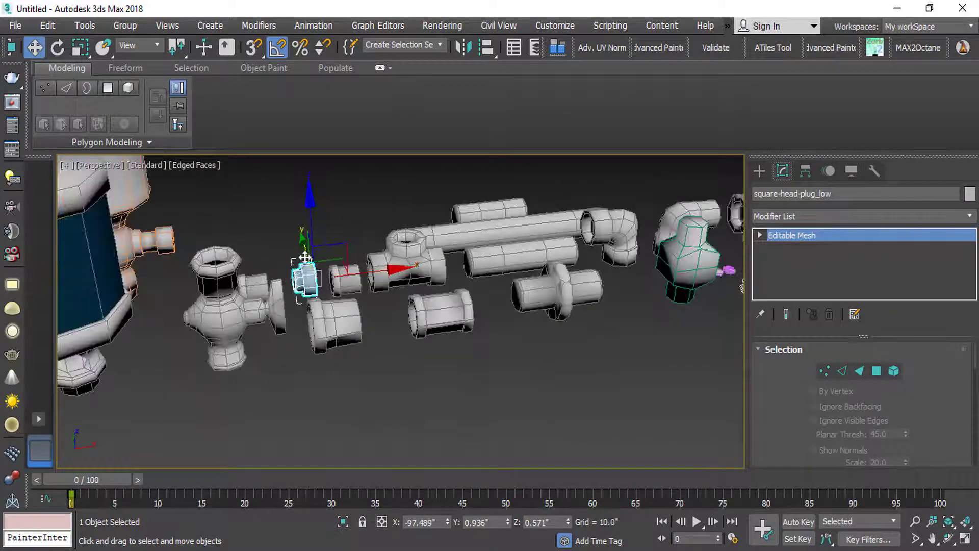
pyautogui.keyDown('shift'); pyautogui.moveTo(305, 257); pyautogui.dragTo(339, 381); pyautogui.keyUp('shift')
pyautogui.click(494, 346)
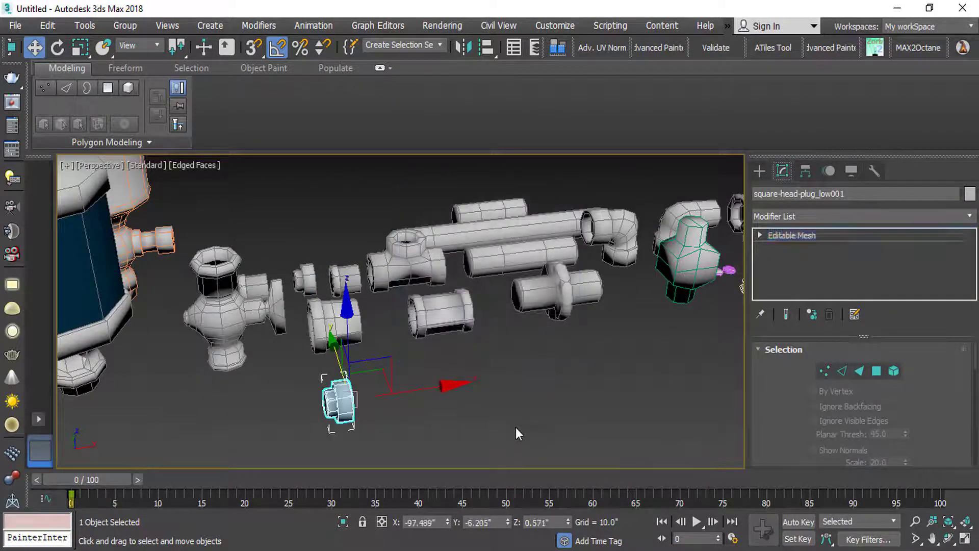
pyautogui.moveTo(515, 427)
pyautogui.mouseDown(button='middle')
pyautogui.moveTo(407, 322)
pyautogui.moveTo(386, 340)
pyautogui.mouseUp(button='middle')
pyautogui.scroll(3, 386, 340)
pyautogui.hotkey('alt', 'a')
pyautogui.click(423, 403)
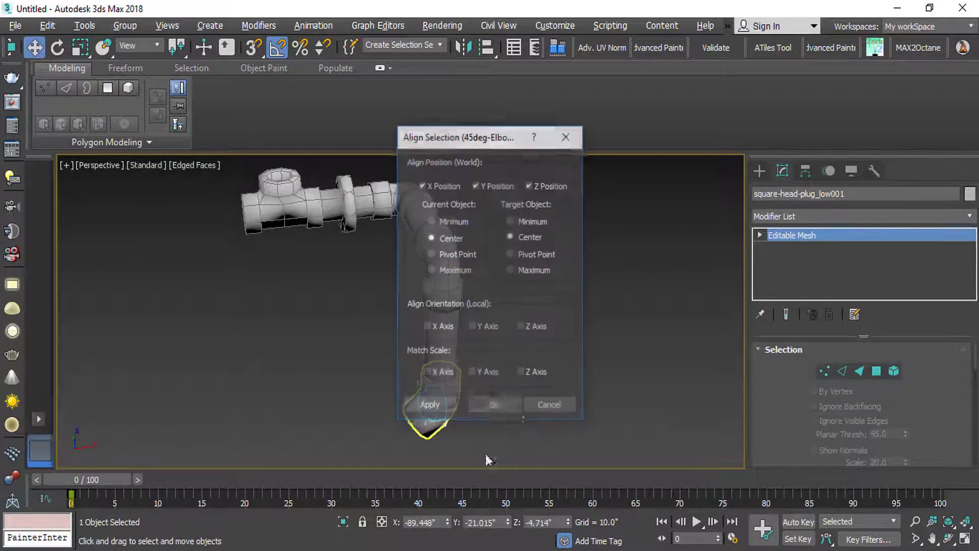
pyautogui.click(529, 404)
# Step: Align the copied square-head plug to the 45-degree elbow, center to center in X, Y and Z
pyautogui.scroll(-5, 248, 306)
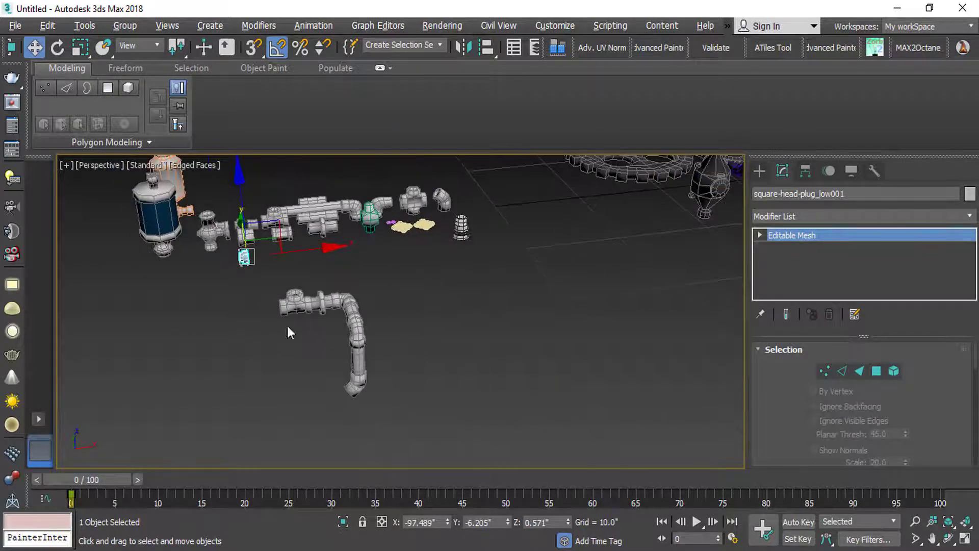
pyautogui.hotkey('alt', 'a')
pyautogui.click(355, 390)
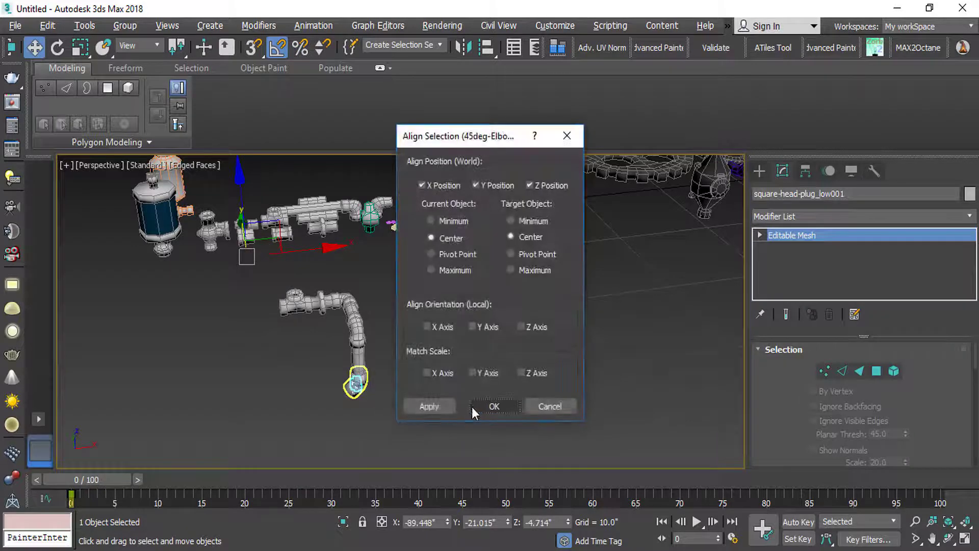
pyautogui.click(494, 405)
# Step: Rotate the square-head plug by -45 degrees about the Y axis to match the elbow's angled opening
pyautogui.scroll(6, 363, 405)
pyautogui.moveTo(344, 373); pyautogui.dragTo(393, 314, button='middle')
pyautogui.scroll(2, 392, 313)
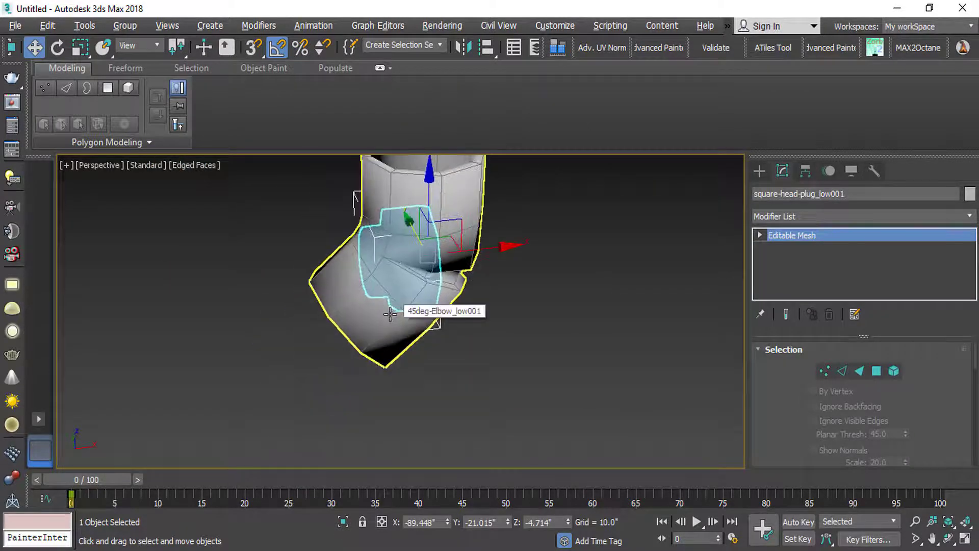
pyautogui.press('e')
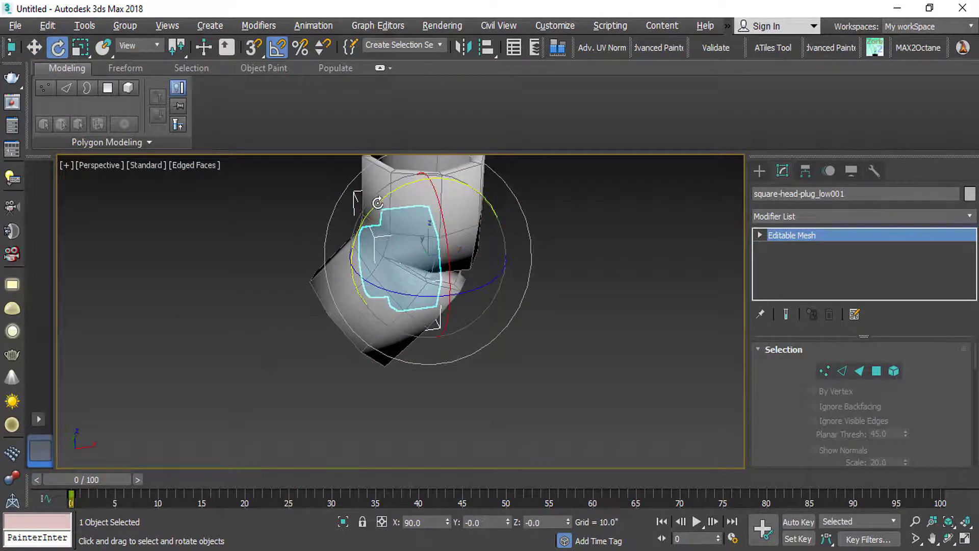
pyautogui.moveTo(377, 202); pyautogui.dragTo(362, 238)
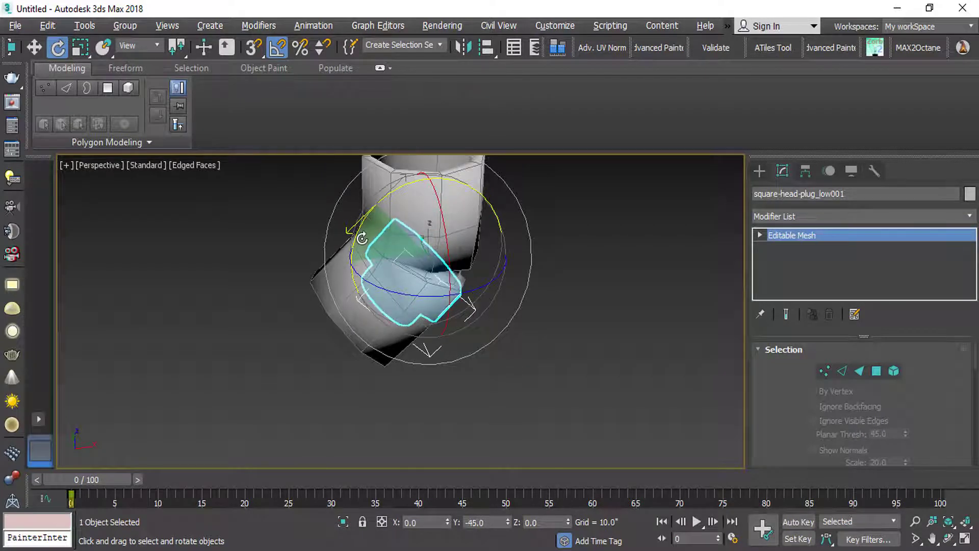
# Step: Set the reference coordinate system to Local and move the plug along its X axis out to the elbow's opening
pyautogui.press('w')
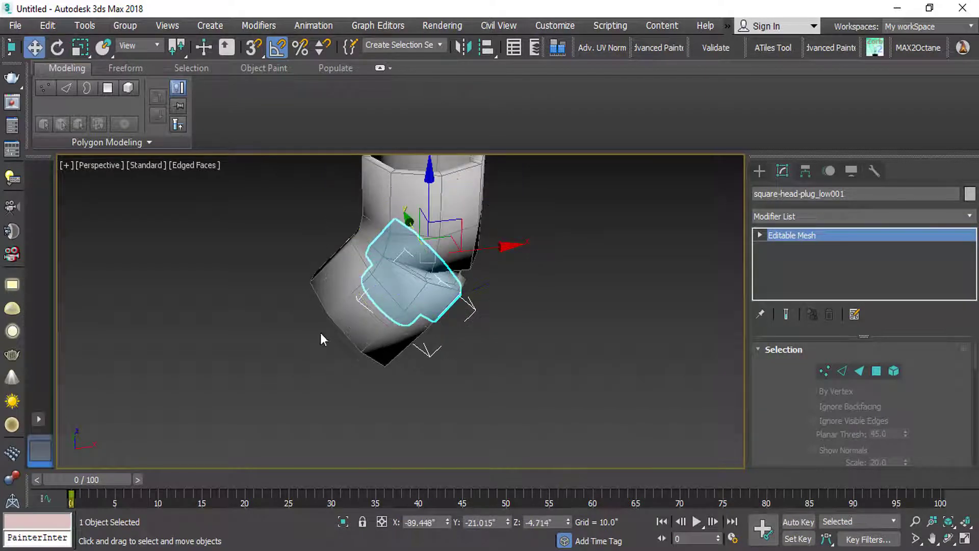
pyautogui.click(143, 48)
pyautogui.click(128, 101)
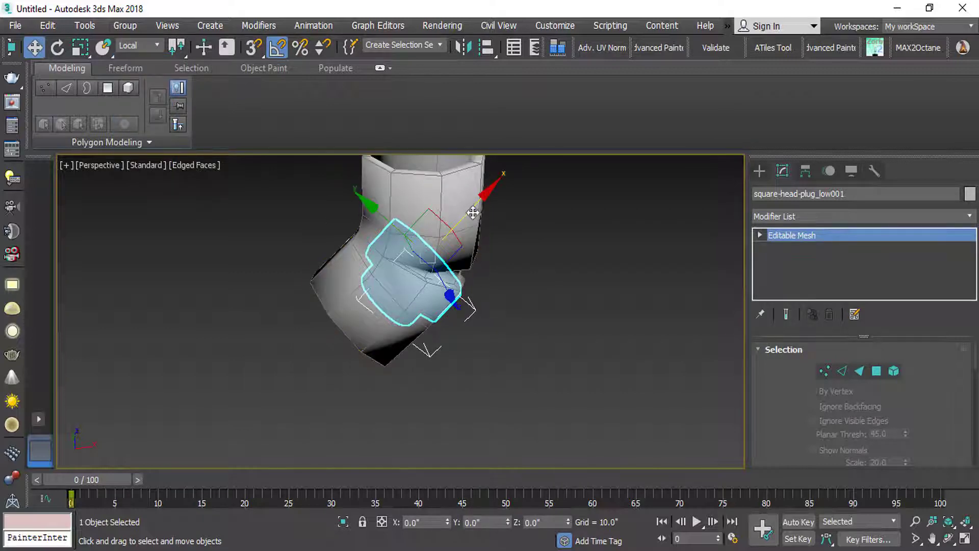
pyautogui.moveTo(474, 213); pyautogui.dragTo(410, 272)
pyautogui.keyDown('alt'); pyautogui.moveTo(401, 334); pyautogui.dragTo(448, 260, button='middle'); pyautogui.keyUp('alt')
pyautogui.scroll(3, 345, 276)
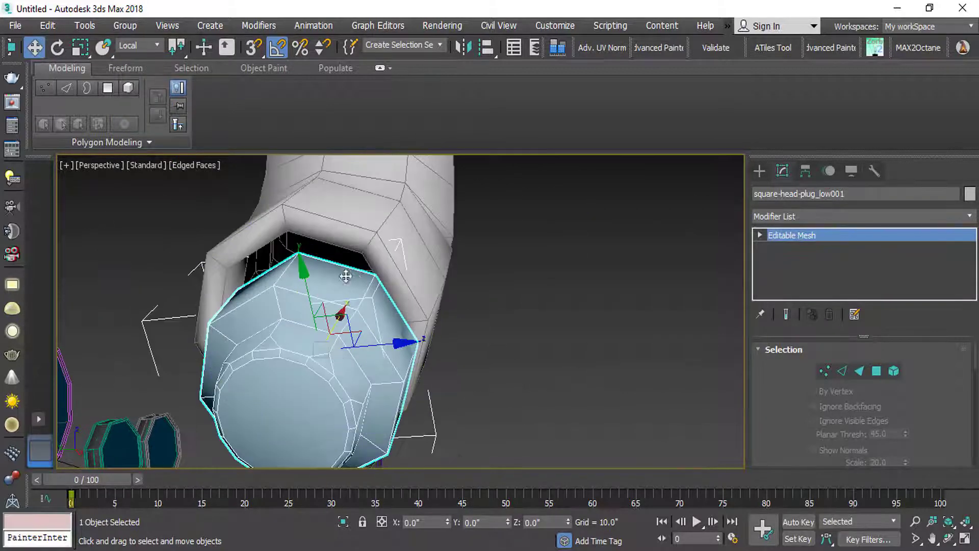
# Step: Push the plug slightly back along its local X axis so it seats in the elbow's opening
pyautogui.keyDown('alt'); pyautogui.moveTo(306, 288); pyautogui.dragTo(329, 230, button='middle'); pyautogui.keyUp('alt')
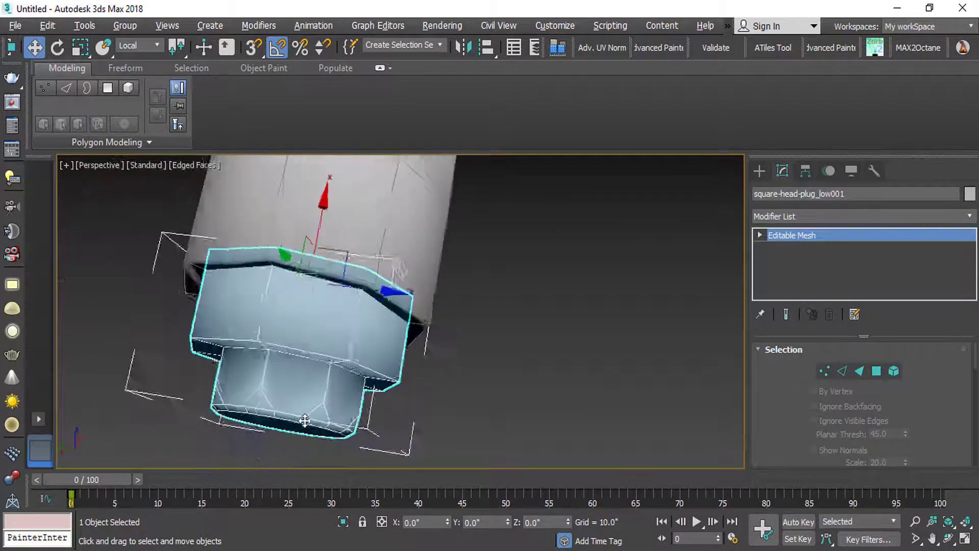
pyautogui.moveTo(327, 226); pyautogui.dragTo(335, 214)
pyautogui.scroll(-6, 314, 248)
pyautogui.keyDown('alt'); pyautogui.moveTo(315, 249); pyautogui.dragTo(331, 350, button='middle'); pyautogui.keyUp('alt')
pyautogui.scroll(-5, 328, 308)
pyautogui.scroll(3, 331, 311)
pyautogui.scroll(3, 330, 349)
# Step: Set the reference coordinate system back to View
pyautogui.click(135, 47)
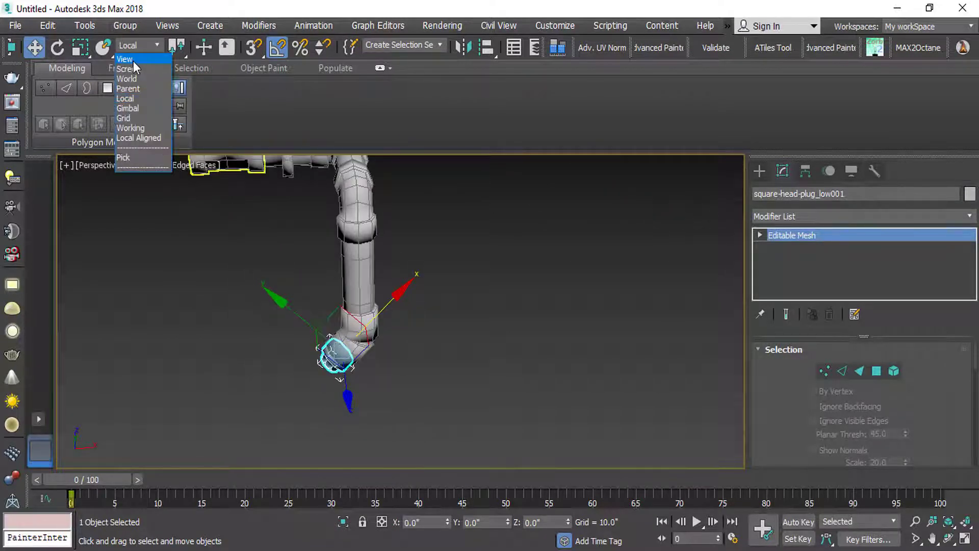
pyautogui.click(127, 60)
pyautogui.keyDown('ctrl'); pyautogui.click(359, 352); pyautogui.keyUp('ctrl')
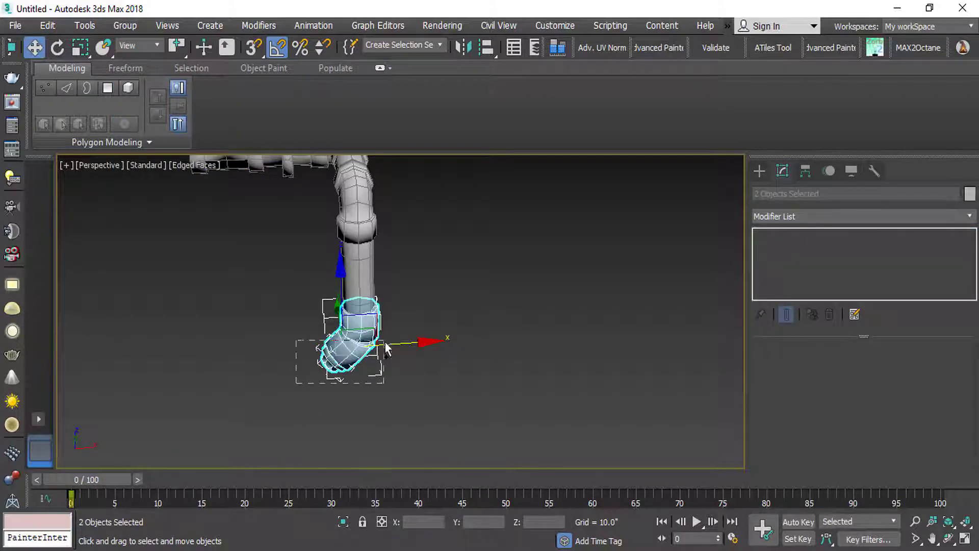
pyautogui.scroll(-3, 375, 363)
pyautogui.keyDown('ctrl'); pyautogui.click(347, 387); pyautogui.keyUp('ctrl')
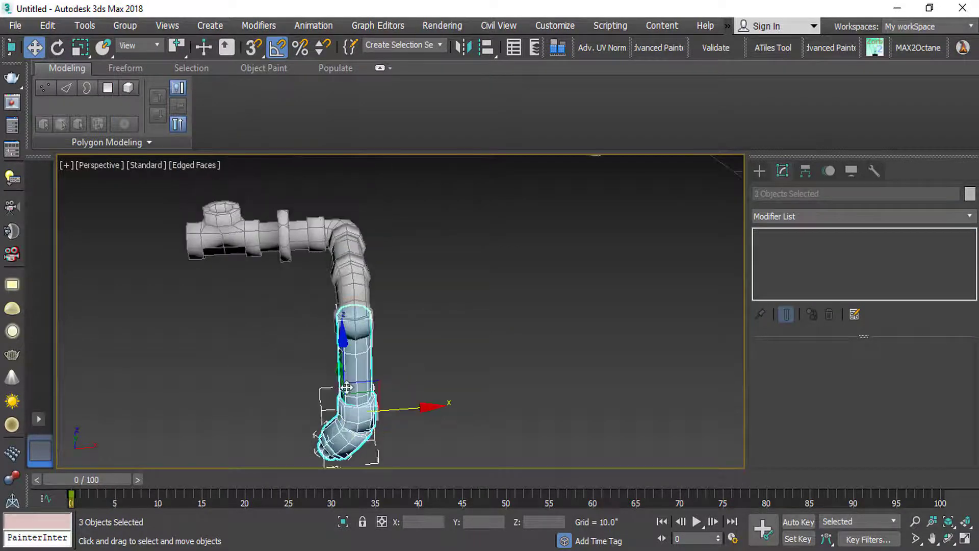
pyautogui.keyDown('ctrl'); pyautogui.click(351, 322); pyautogui.keyUp('ctrl')
pyautogui.keyDown('alt'); pyautogui.moveTo(352, 322); pyautogui.dragTo(377, 344, button='middle'); pyautogui.keyUp('alt')
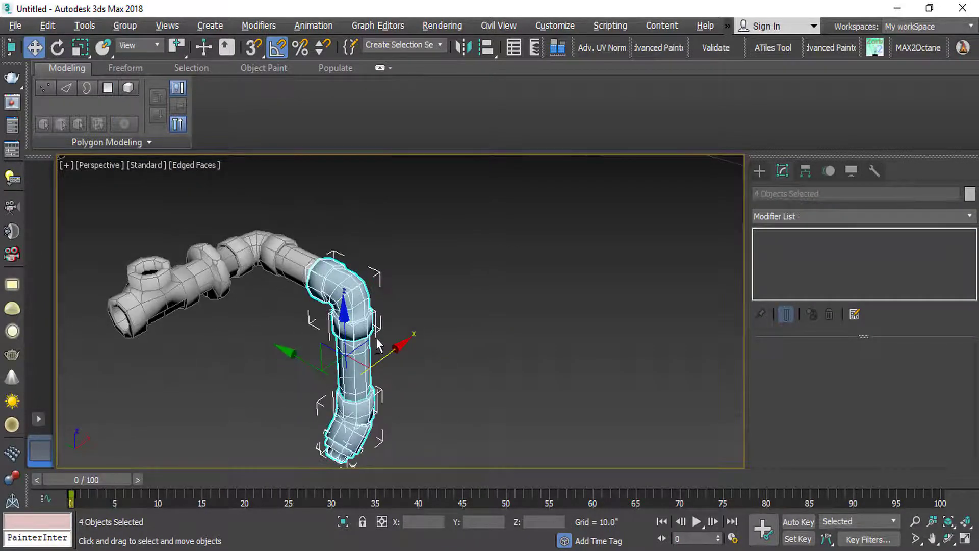
# Step: Attach the 45-degree elbow, the vertical pipe and the 90-degree elbow above it to the square-head plug's mesh
pyautogui.click(331, 453)
pyautogui.scroll(-5, 788, 414)
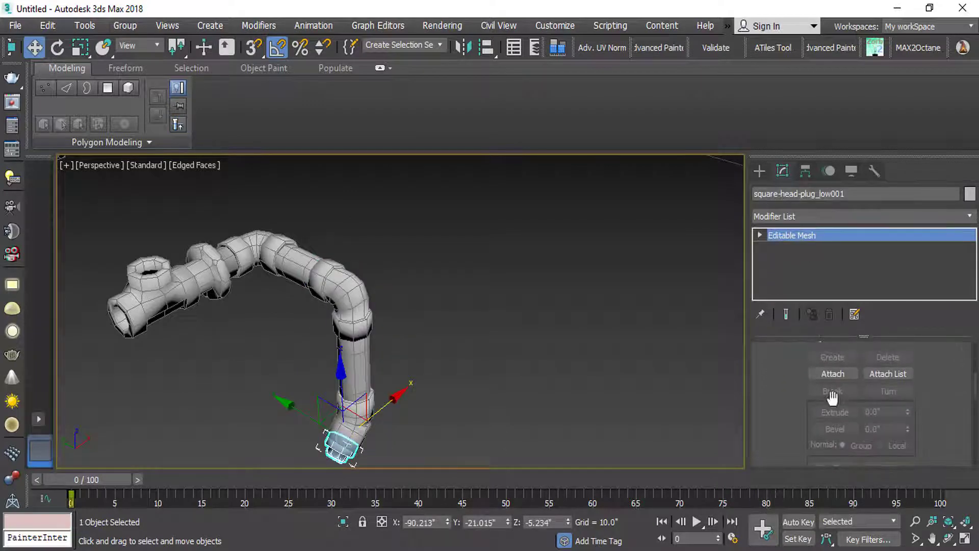
pyautogui.click(833, 374)
pyautogui.click(359, 424)
pyautogui.click(354, 357)
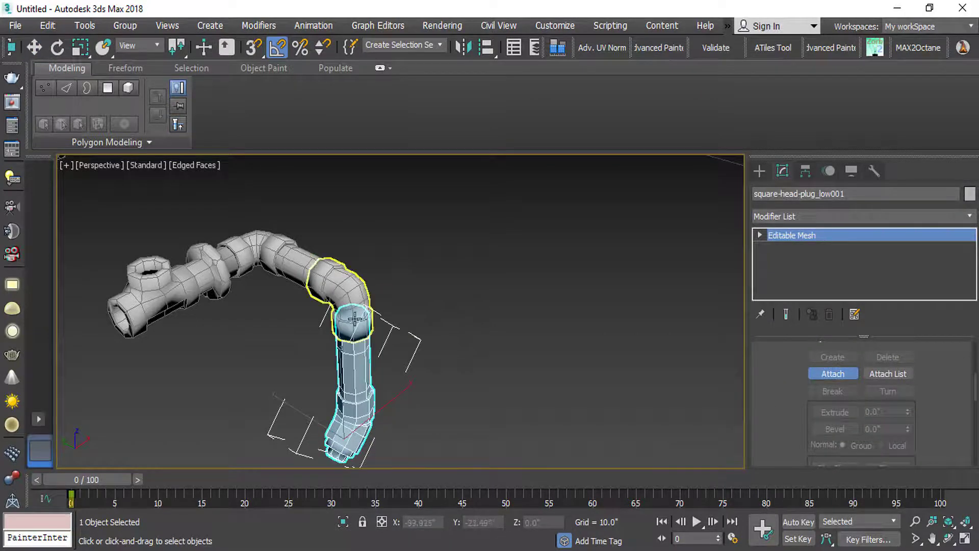
pyautogui.click(361, 326)
pyautogui.press('w')
# Step: Move only the attached section's pivot in the Left view to the upper elbow's open end, about Y -19.6, Z 0.63
pyautogui.click(805, 171)
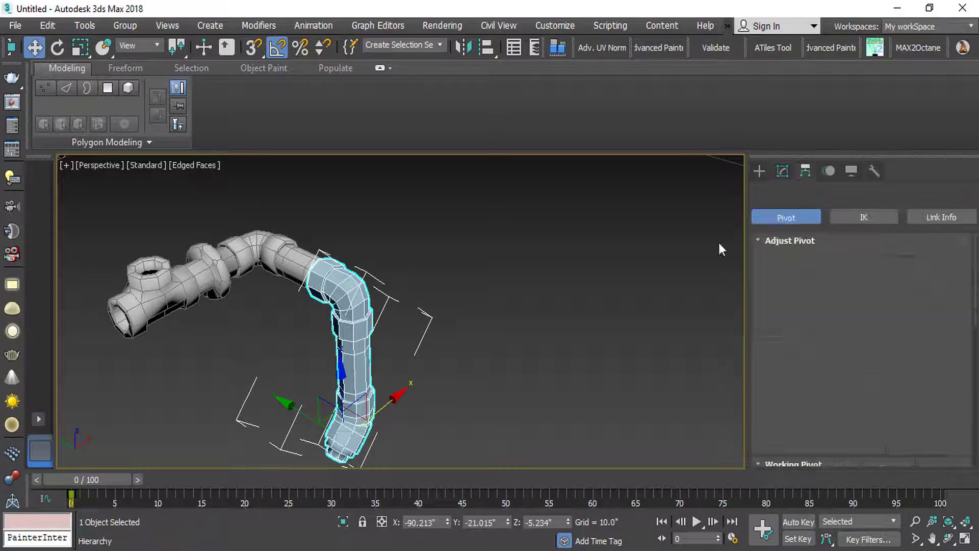
pyautogui.click(853, 275)
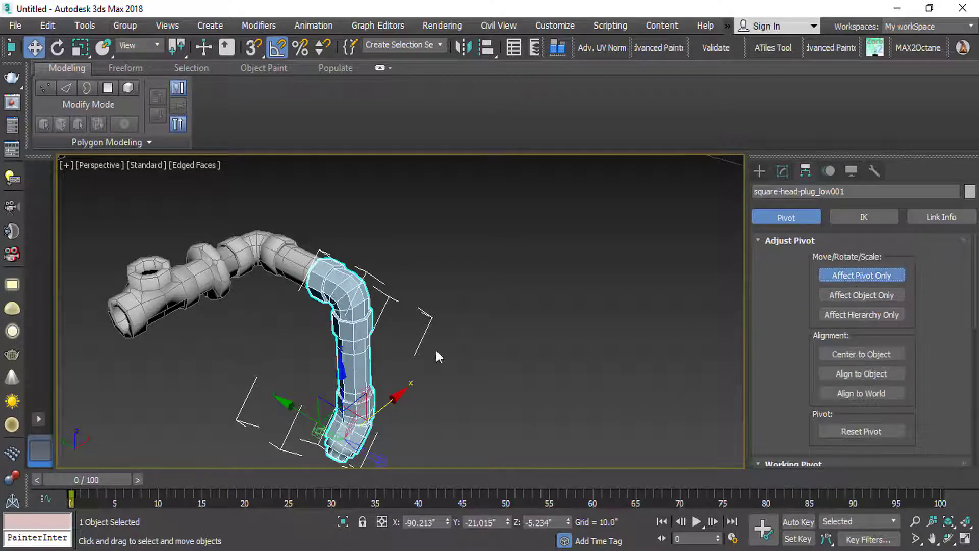
pyautogui.scroll(2, 334, 393)
pyautogui.click(965, 541)
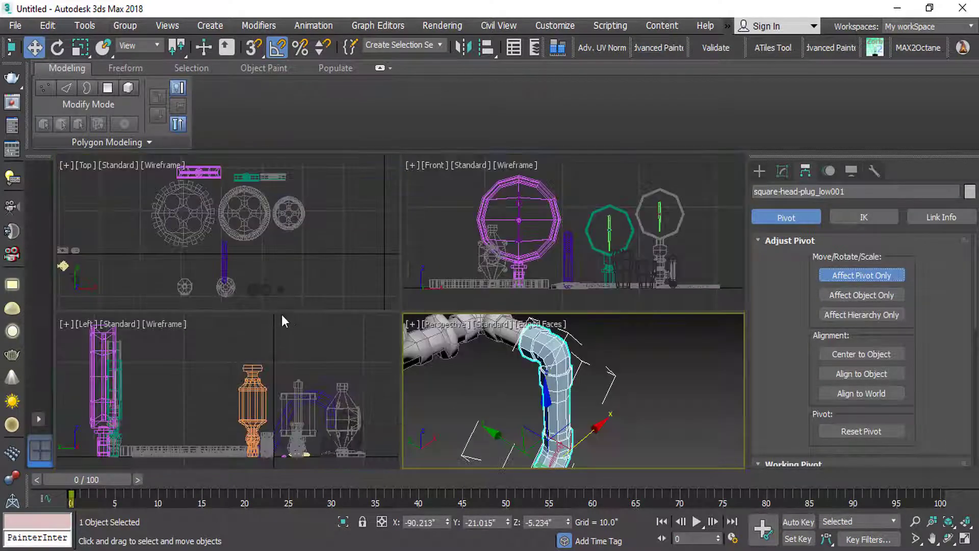
pyautogui.scroll(3, 280, 357)
pyautogui.scroll(5, 236, 383)
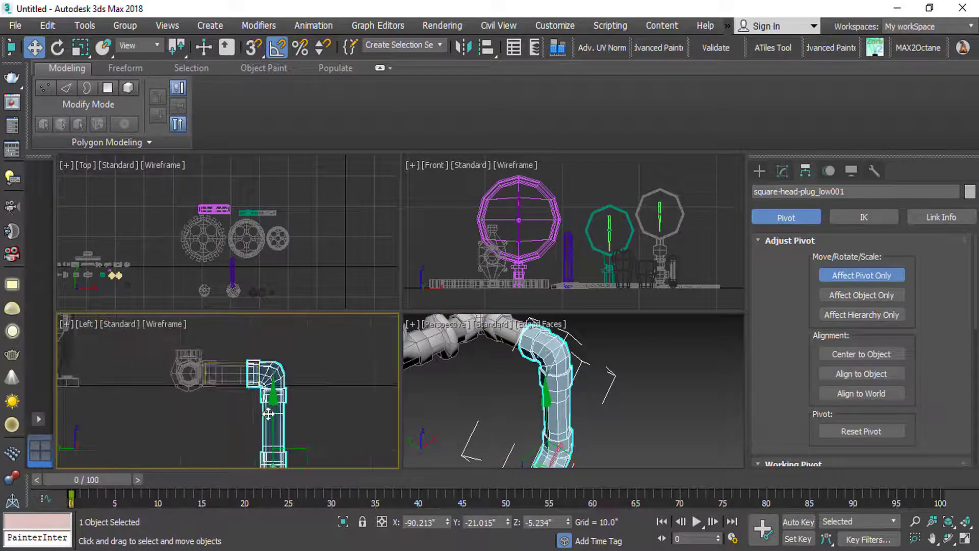
pyautogui.moveTo(295, 451); pyautogui.dragTo(249, 291)
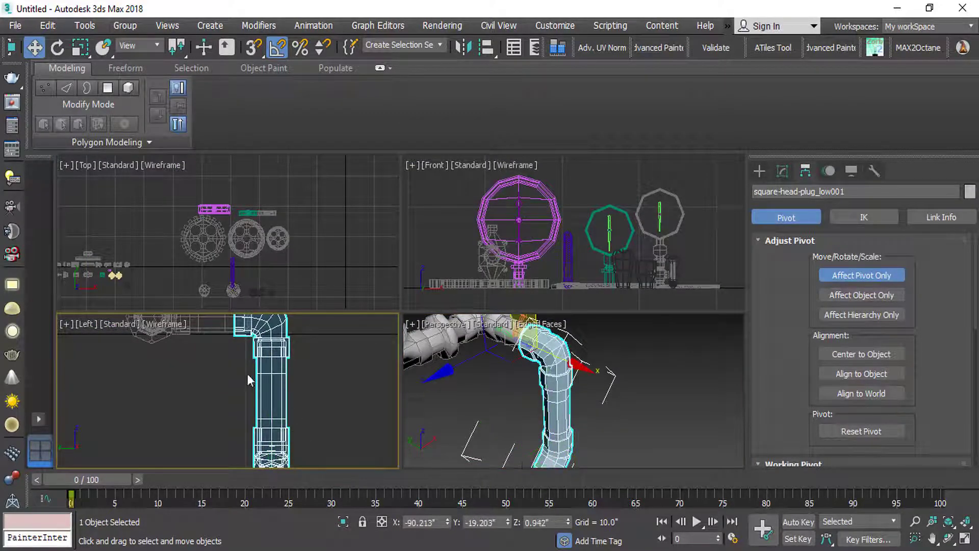
pyautogui.moveTo(249, 378); pyautogui.dragTo(245, 467, button='middle')
pyautogui.scroll(5, 238, 404)
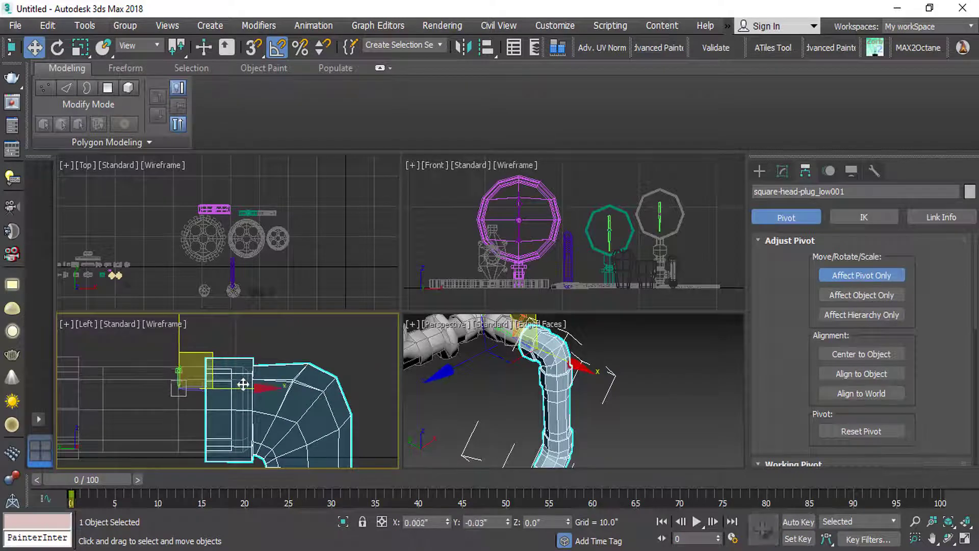
pyautogui.moveTo(218, 358); pyautogui.dragTo(241, 382)
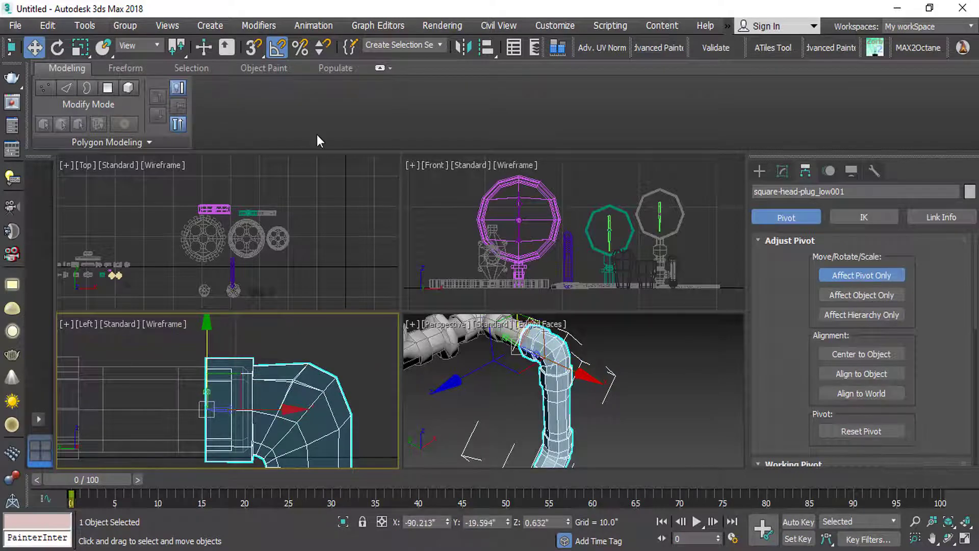
# Step: Center the pivot on the elbow's opening along X in the Top view, at about X -89.5, and finish pivot-only editing
pyautogui.moveTo(117, 302); pyautogui.dragTo(224, 193, button='middle')
pyautogui.scroll(6, 160, 224)
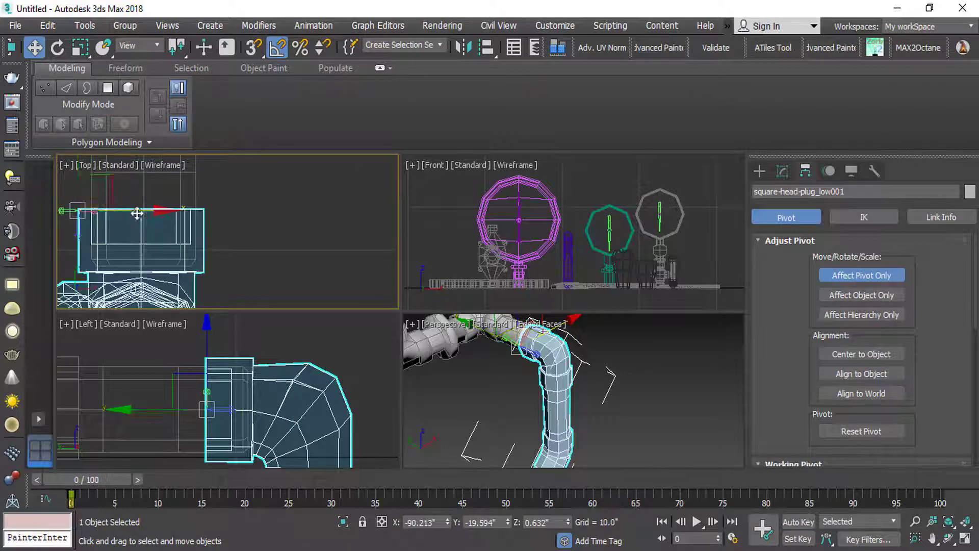
pyautogui.moveTo(138, 214); pyautogui.dragTo(195, 216)
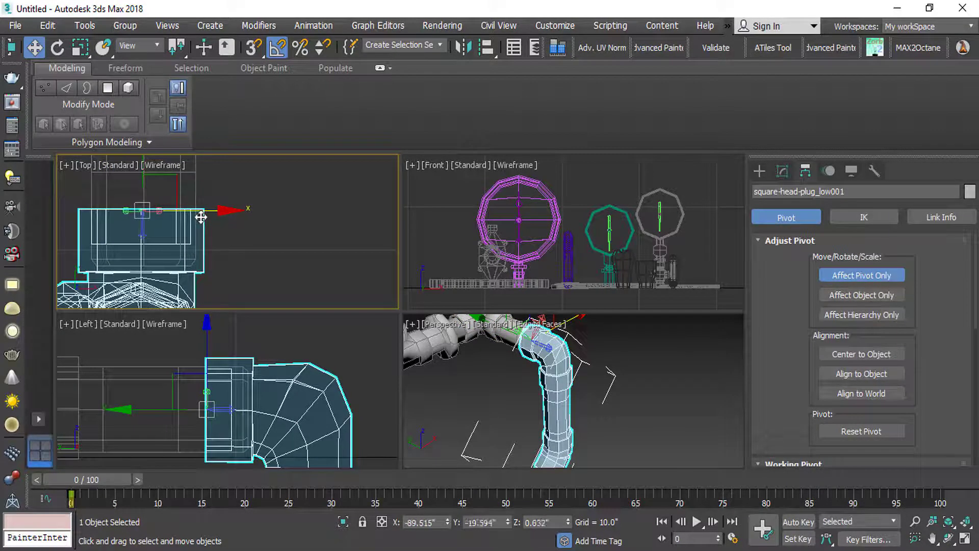
pyautogui.click(849, 278)
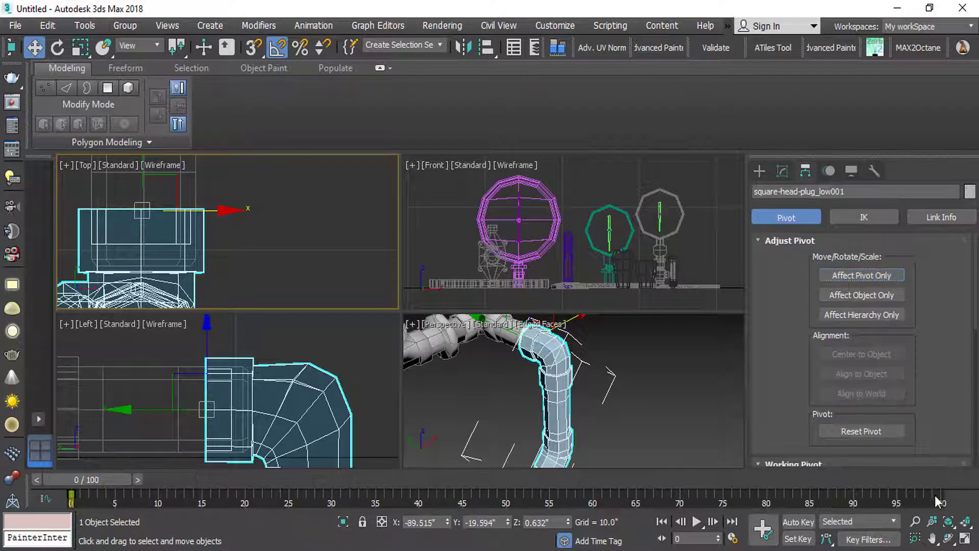
# Step: Rotate the attached lower section about the Y axis to a Y rotation of -20 degrees and maximize the Perspective view
pyautogui.click(965, 538)
pyautogui.click(948, 538)
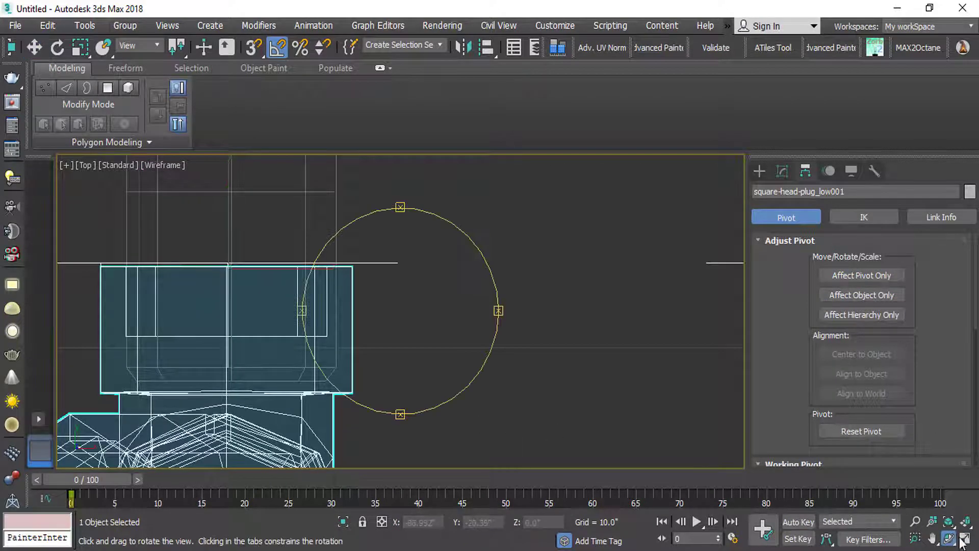
pyautogui.click(965, 539)
pyautogui.rightClick(475, 356)
pyautogui.scroll(-3, 561, 388)
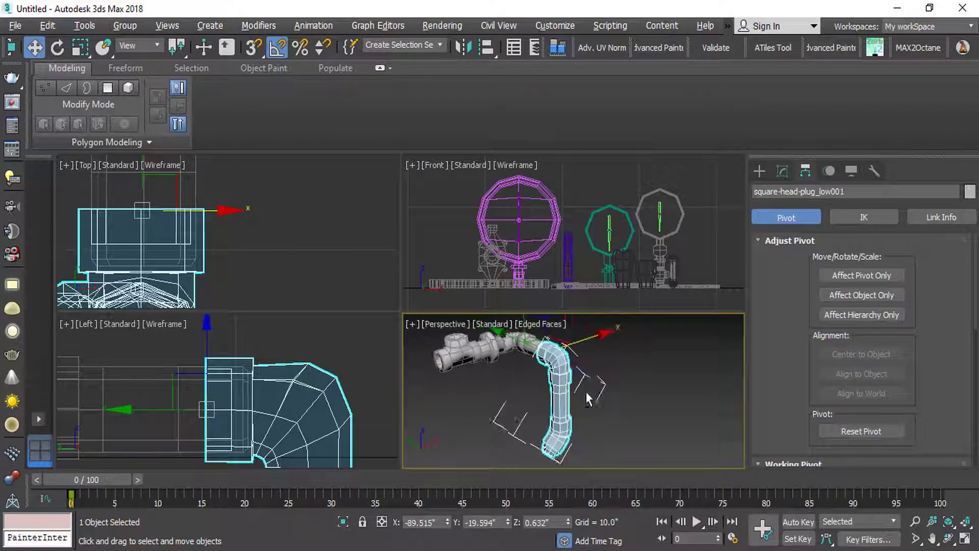
pyautogui.press('e')
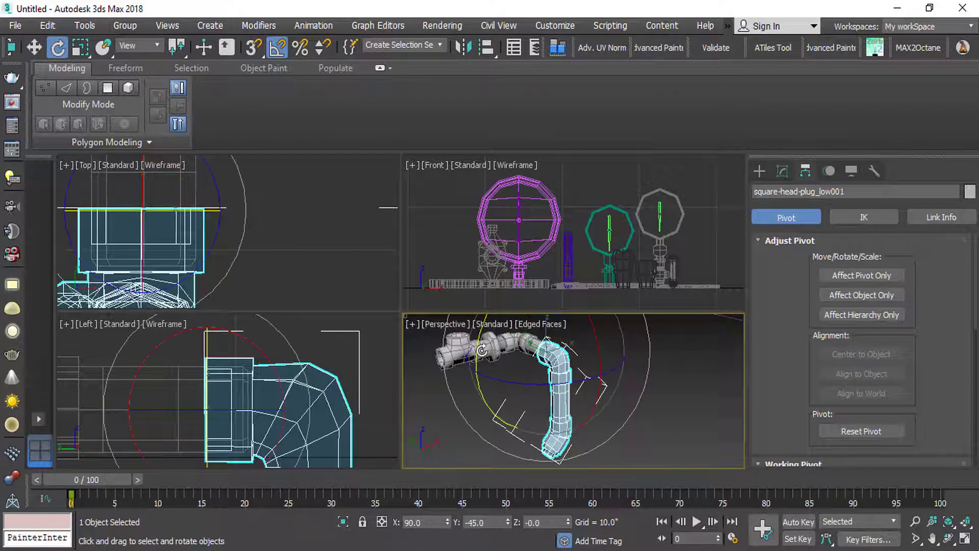
pyautogui.moveTo(475, 353); pyautogui.dragTo(494, 407)
pyautogui.scroll(8, 533, 351)
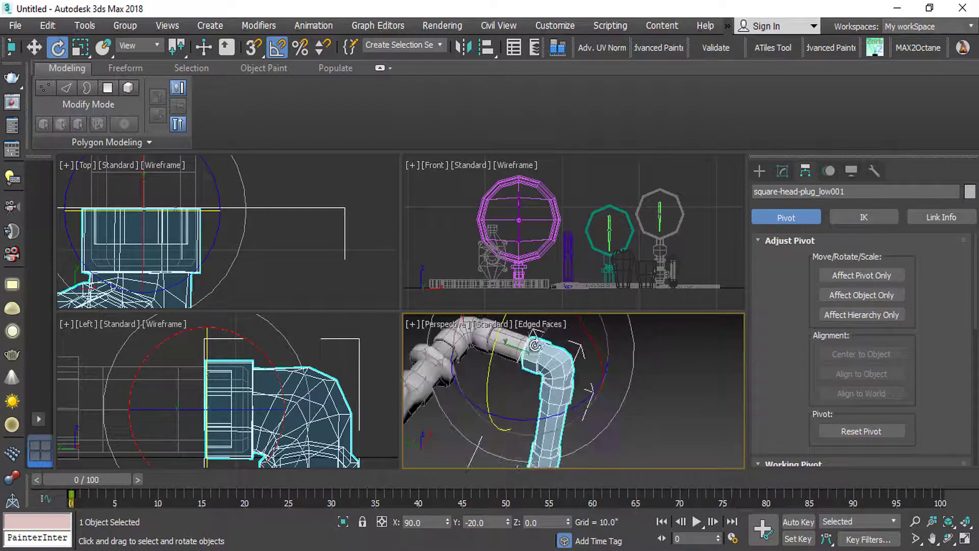
pyautogui.moveTo(534, 351)
pyautogui.keyDown('alt'); pyautogui.mouseDown(button='middle')
pyautogui.moveTo(605, 356)
pyautogui.moveTo(647, 338)
pyautogui.moveTo(525, 339)
pyautogui.moveTo(531, 360)
pyautogui.mouseUp(button='middle'); pyautogui.keyUp('alt')
pyautogui.scroll(-5, 531, 360)
pyautogui.click(965, 539)
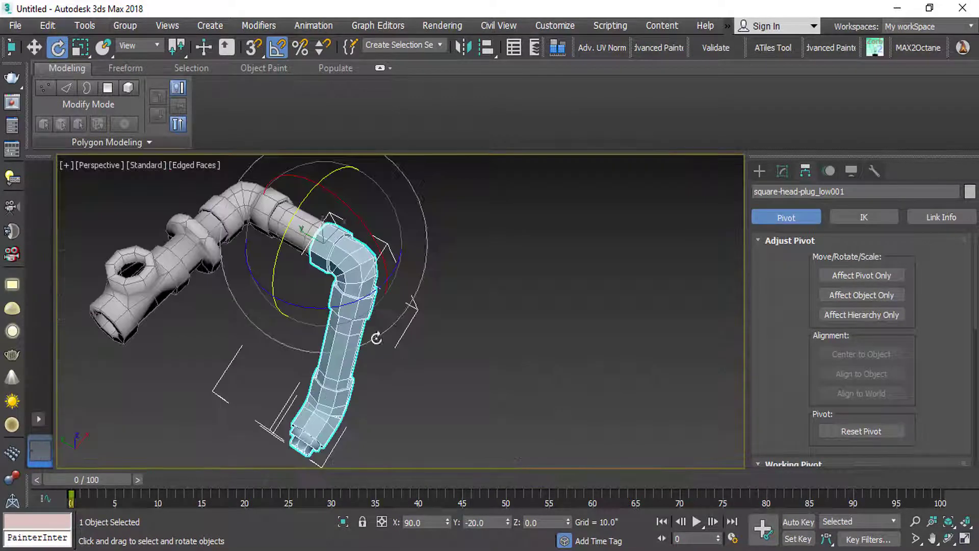
# Step: Attach the adjoining straight pipe and the 90-degree elbow next to the flanged fitting to the rotated section's mesh
pyautogui.click(782, 171)
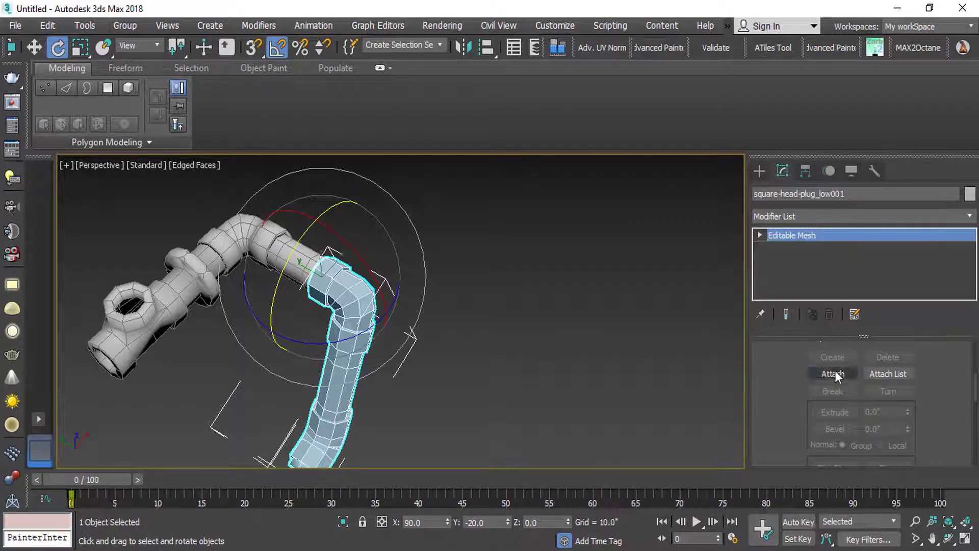
pyautogui.click(833, 374)
pyautogui.keyDown('alt'); pyautogui.moveTo(387, 316); pyautogui.dragTo(374, 314, button='middle'); pyautogui.keyUp('alt')
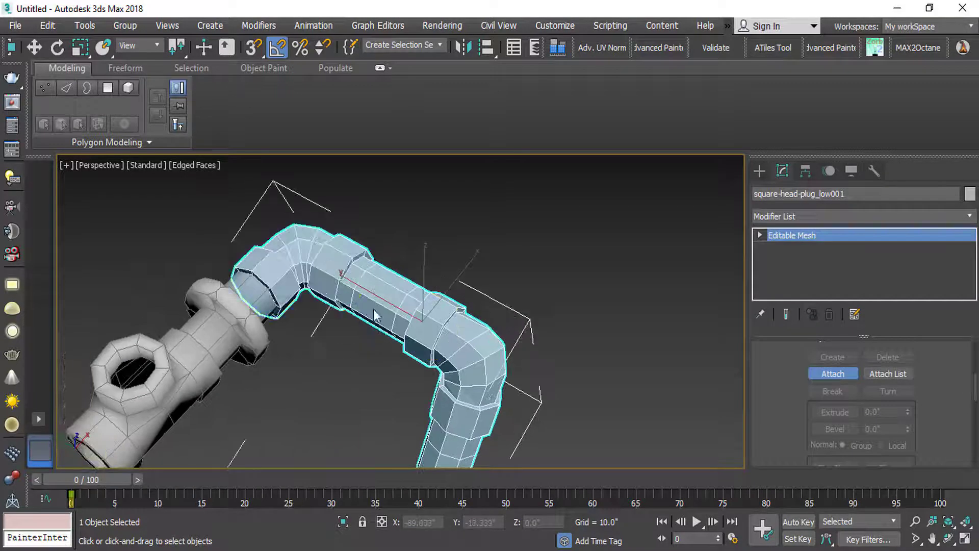
pyautogui.press('w')
pyautogui.scroll(-2, 321, 288)
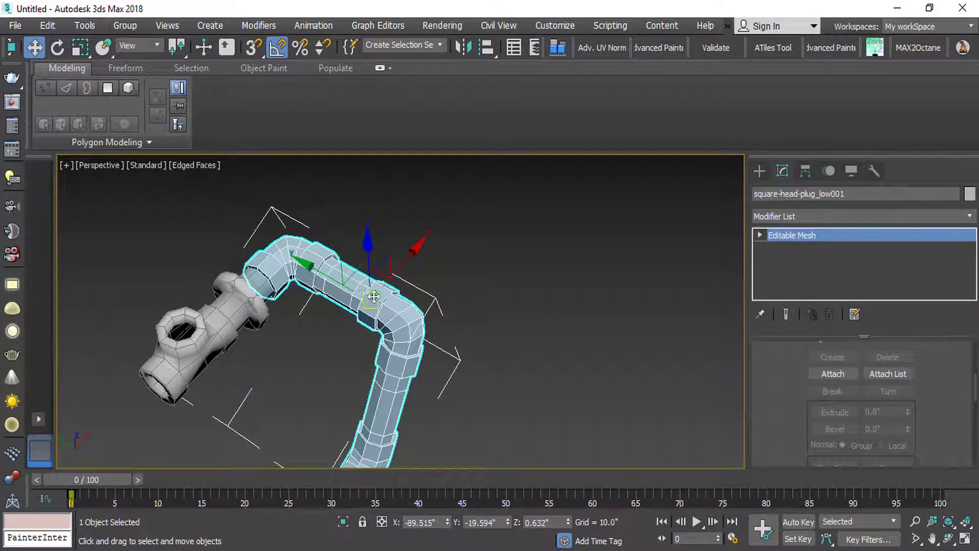
# Step: Move only the enlarged section's pivot in the Top view to the center of the elbow opening at the flange, about X -90.9, Y -16.3
pyautogui.click(805, 171)
pyautogui.click(861, 275)
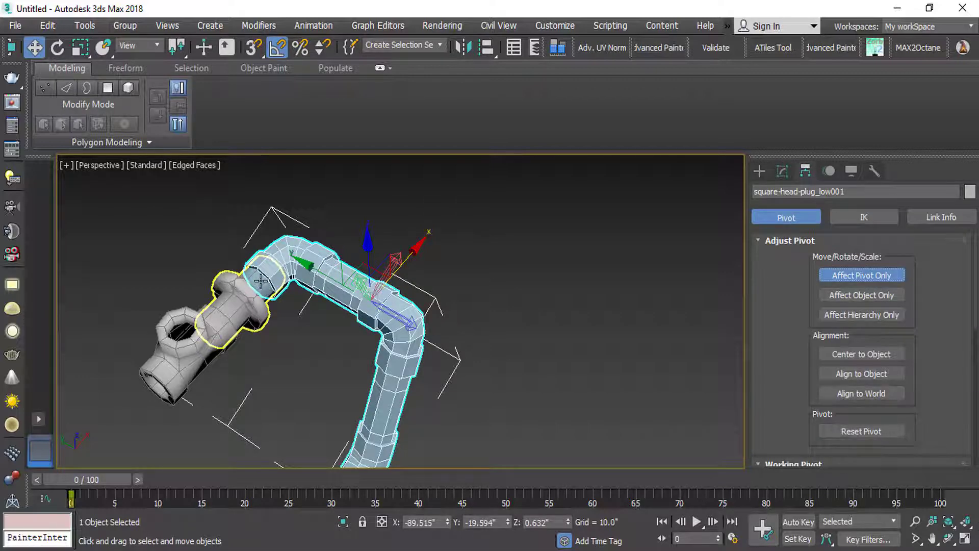
pyautogui.scroll(5, 262, 279)
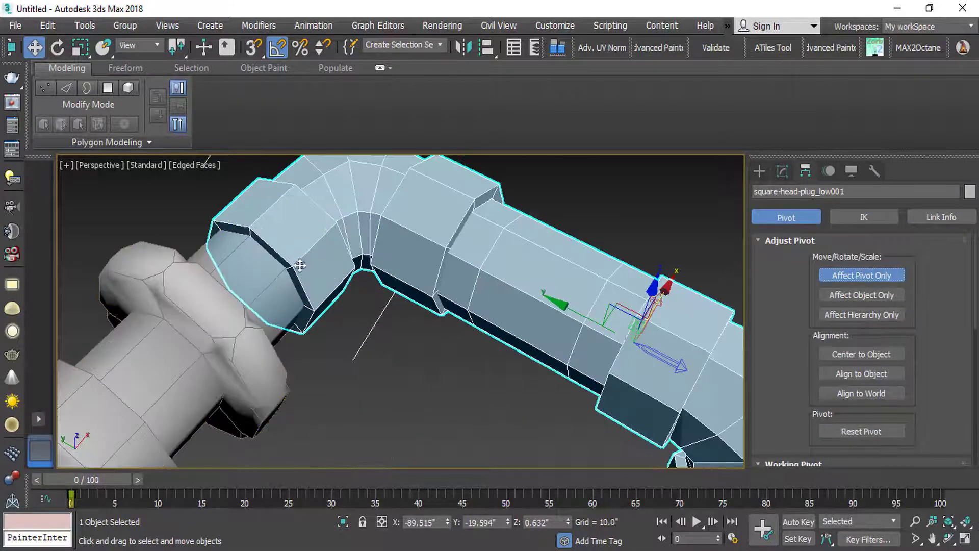
pyautogui.click(962, 539)
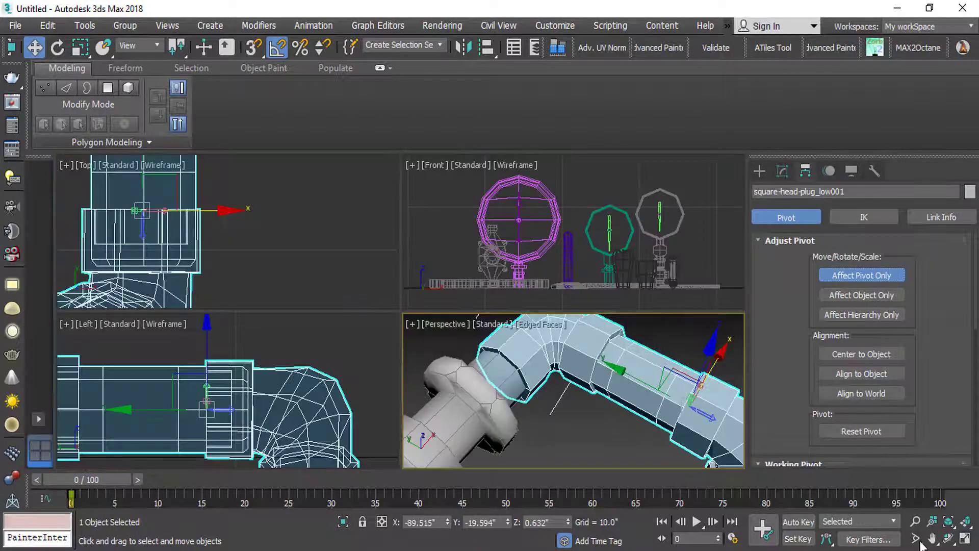
pyautogui.scroll(-5, 663, 454)
pyautogui.scroll(-3, 286, 265)
pyautogui.moveTo(286, 265); pyautogui.dragTo(228, 263, button='middle')
pyautogui.scroll(3, 228, 262)
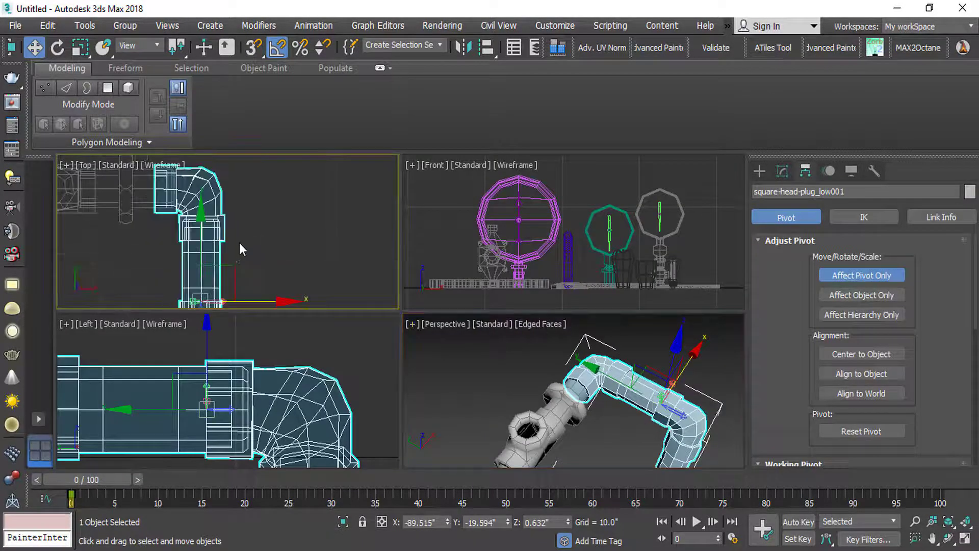
pyautogui.moveTo(234, 269); pyautogui.dragTo(180, 167)
pyautogui.moveTo(180, 167); pyautogui.dragTo(204, 213, button='middle')
pyautogui.scroll(5, 265, 203)
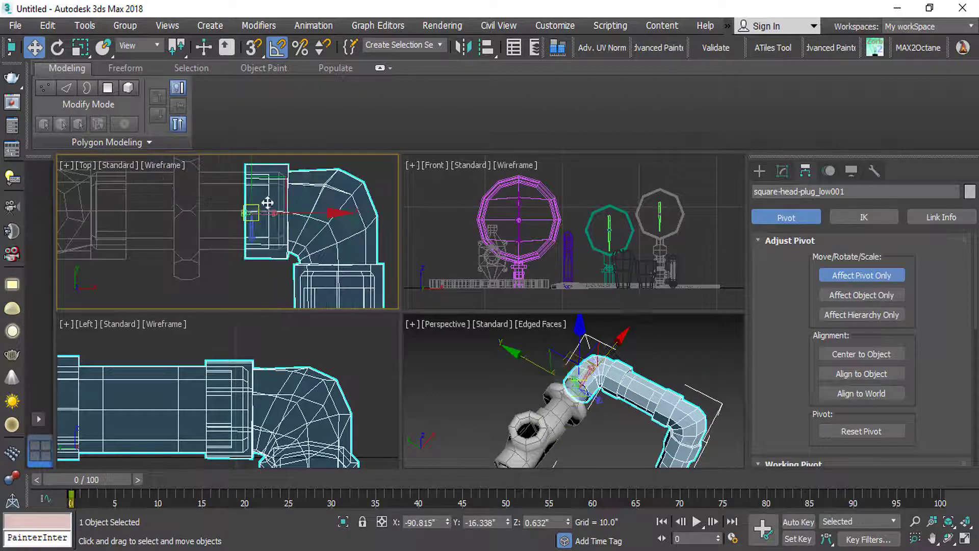
pyautogui.moveTo(275, 192); pyautogui.dragTo(268, 189)
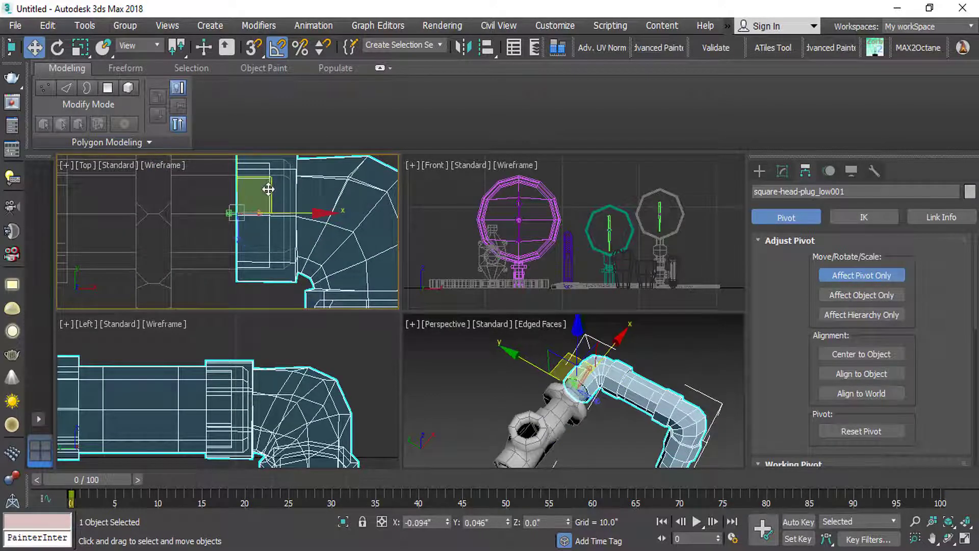
# Step: Check the pivot's centering on the elbow opening in the Left view, finish pivot-only editing and maximize the Perspective view
pyautogui.scroll(-3, 230, 398)
pyautogui.scroll(5, 215, 408)
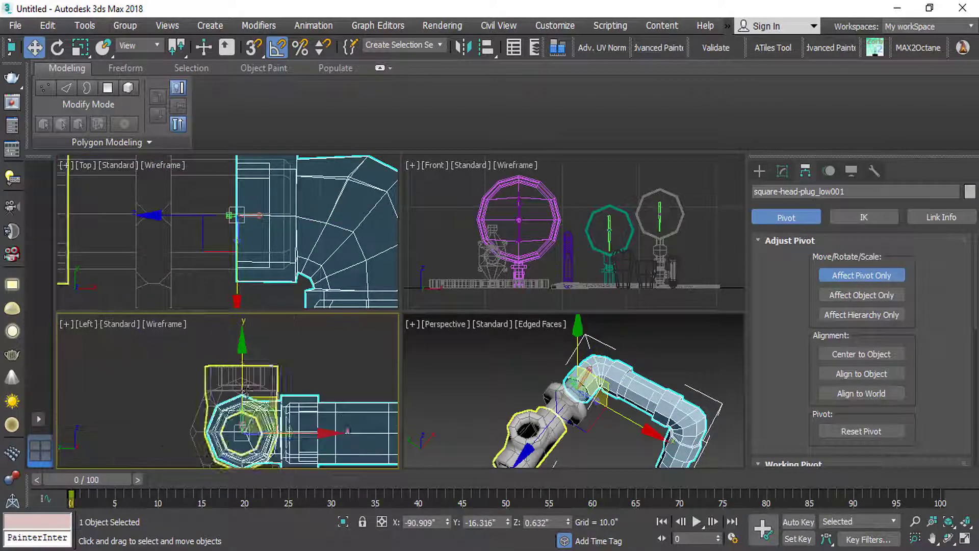
pyautogui.moveTo(251, 429); pyautogui.dragTo(288, 362, button='middle')
pyautogui.scroll(-3, 298, 377)
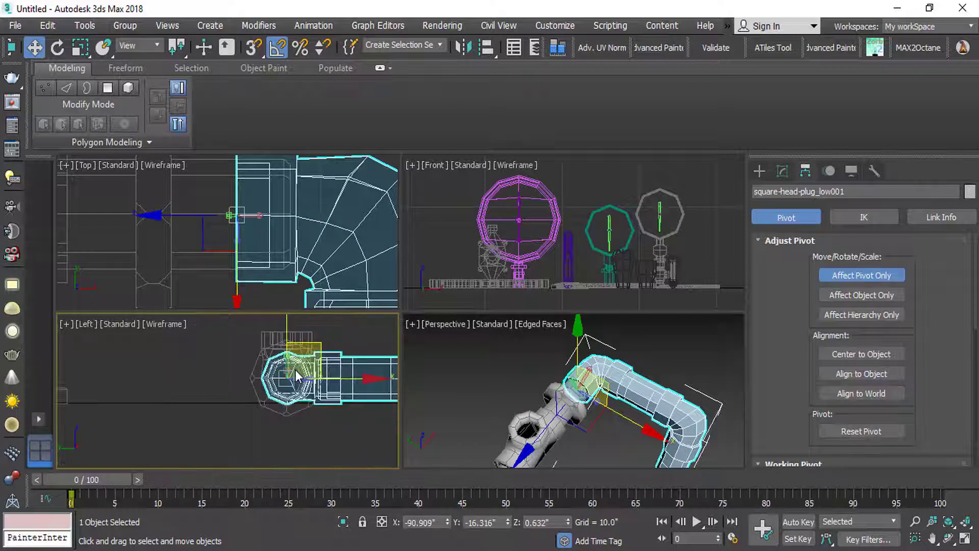
pyautogui.click(964, 537)
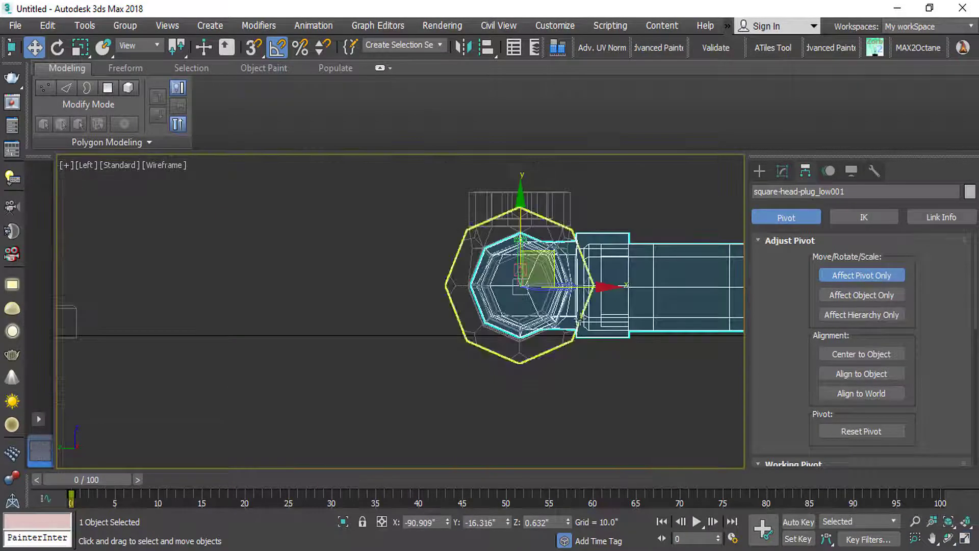
pyautogui.click(965, 537)
pyautogui.click(862, 275)
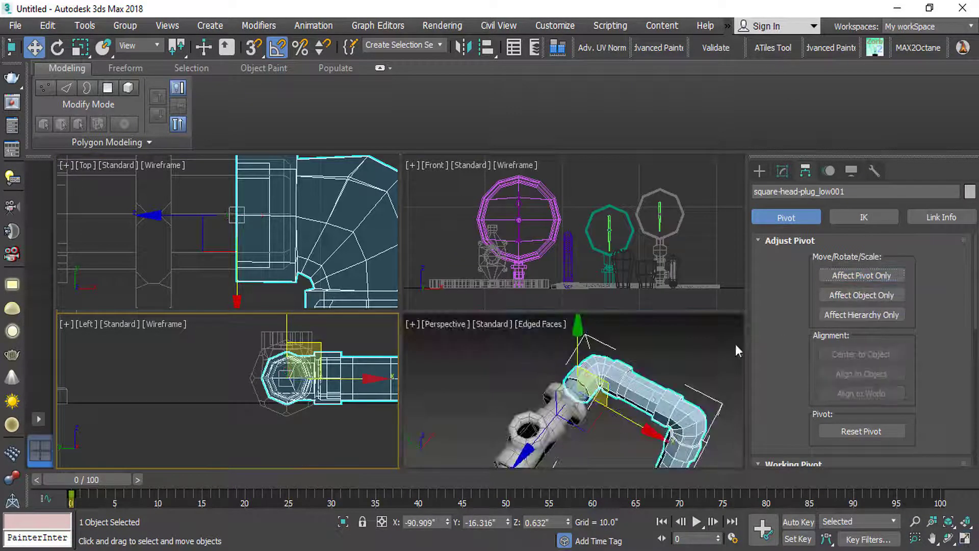
pyautogui.click(964, 539)
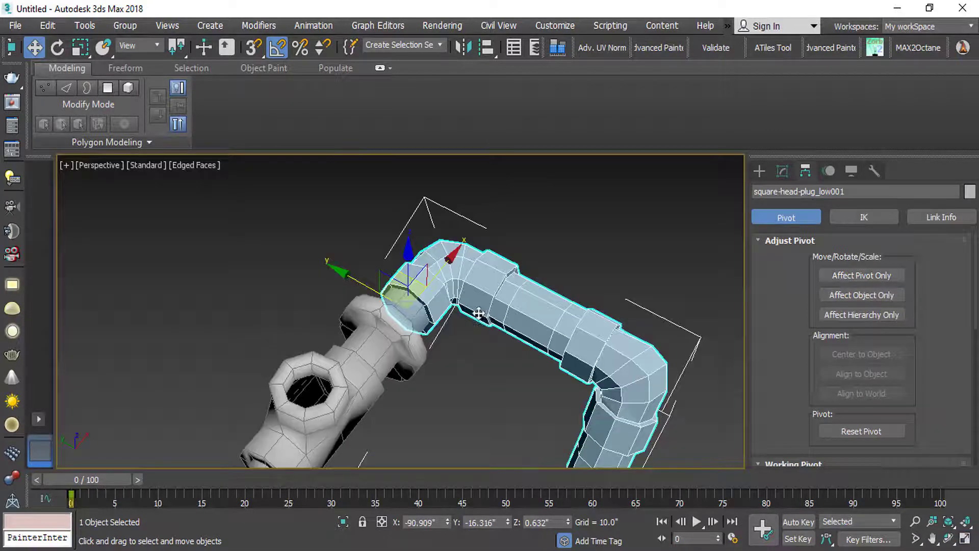
# Step: Rotate the joined curved pipe section about the X axis around its pivot at the flanged union
pyautogui.scroll(-5, 334, 229)
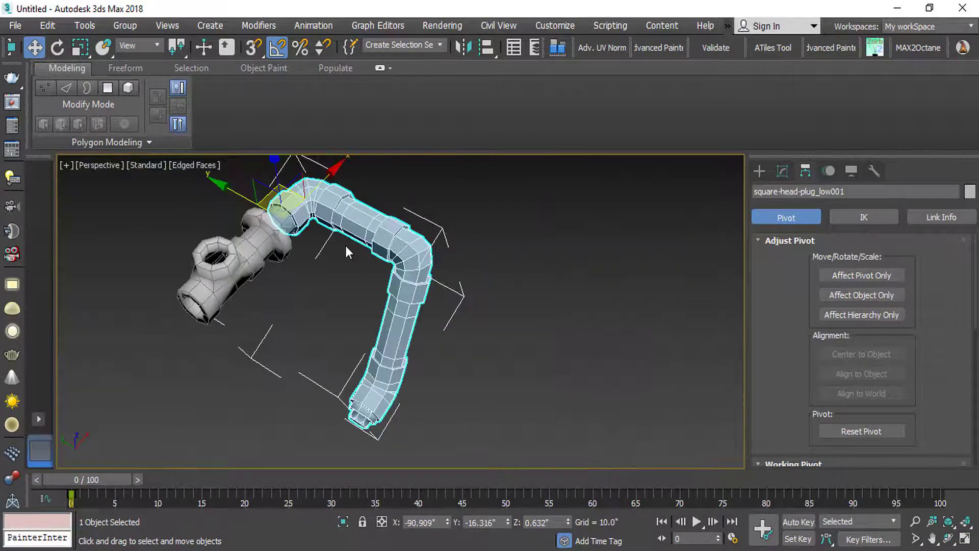
pyautogui.press('e')
pyautogui.moveTo(298, 247); pyautogui.dragTo(351, 302)
pyautogui.keyDown('alt'); pyautogui.moveTo(351, 302); pyautogui.dragTo(347, 277, button='middle'); pyautogui.keyUp('alt')
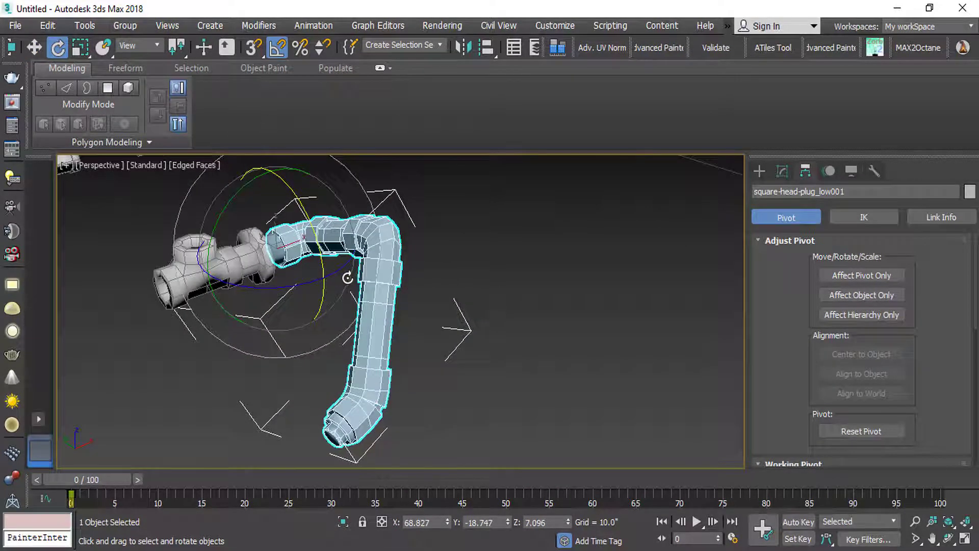
pyautogui.hotkey('ctrl', 'z')
pyautogui.moveTo(317, 252); pyautogui.dragTo(322, 232)
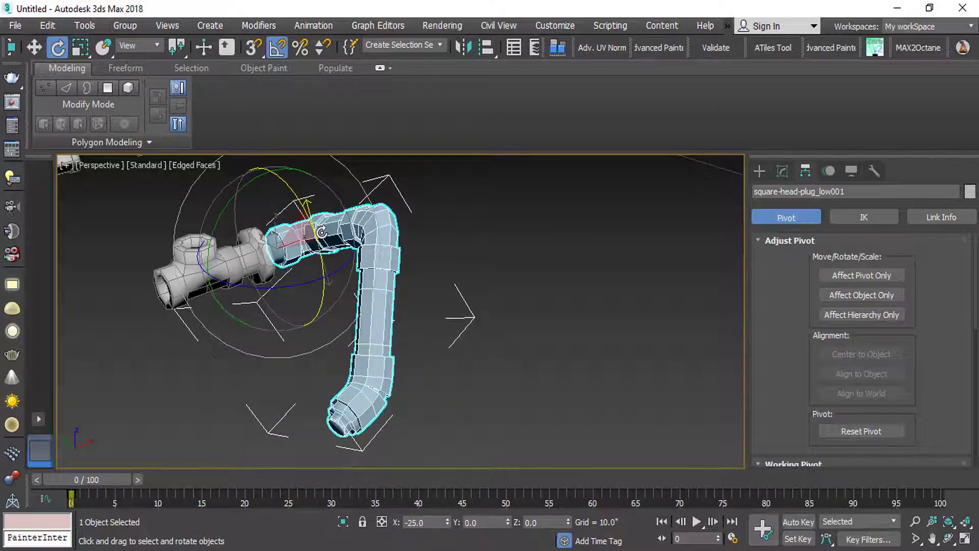
pyautogui.moveTo(324, 230); pyautogui.dragTo(324, 226)
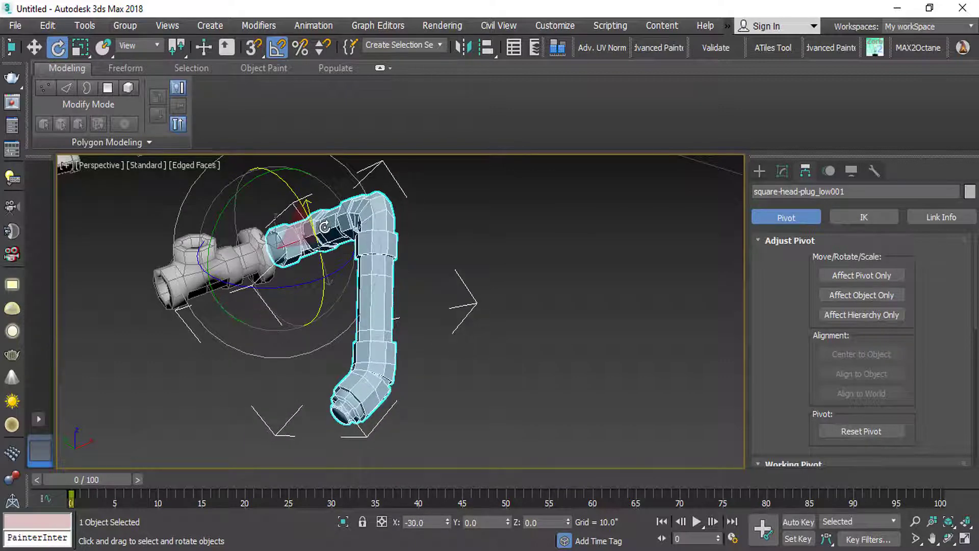
pyautogui.moveTo(350, 290)
pyautogui.mouseDown()
pyautogui.moveTo(403, 322)
pyautogui.moveTo(335, 314)
pyautogui.moveTo(323, 326)
pyautogui.moveTo(299, 286)
pyautogui.moveTo(335, 289)
pyautogui.mouseUp()
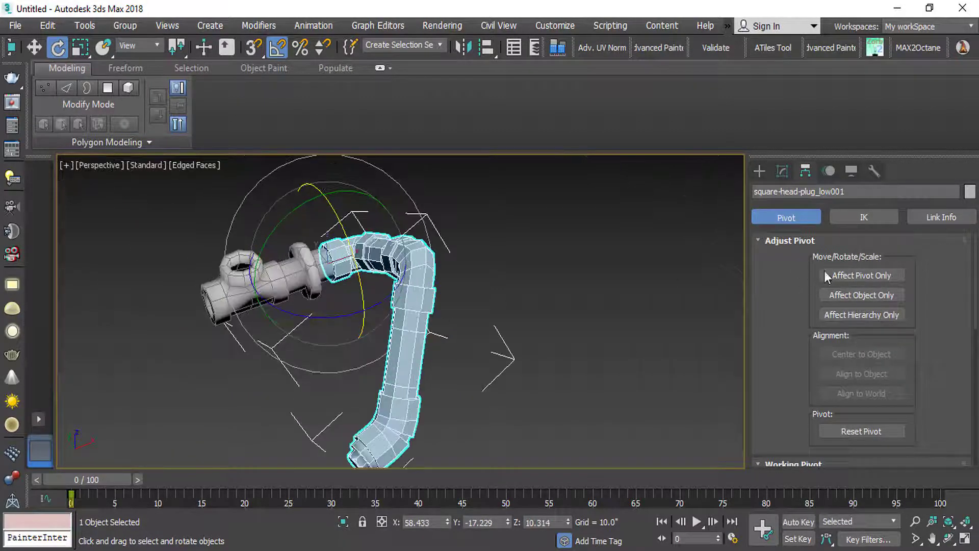
# Step: Reset the curved section's transform with Reset XForm, keeping the section selected for moving
pyautogui.click(874, 170)
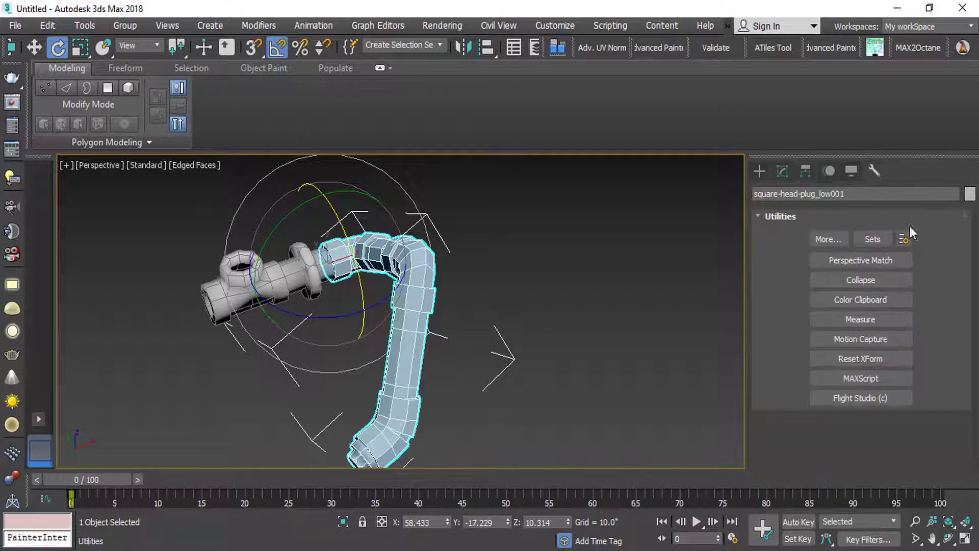
pyautogui.click(867, 352)
pyautogui.click(872, 448)
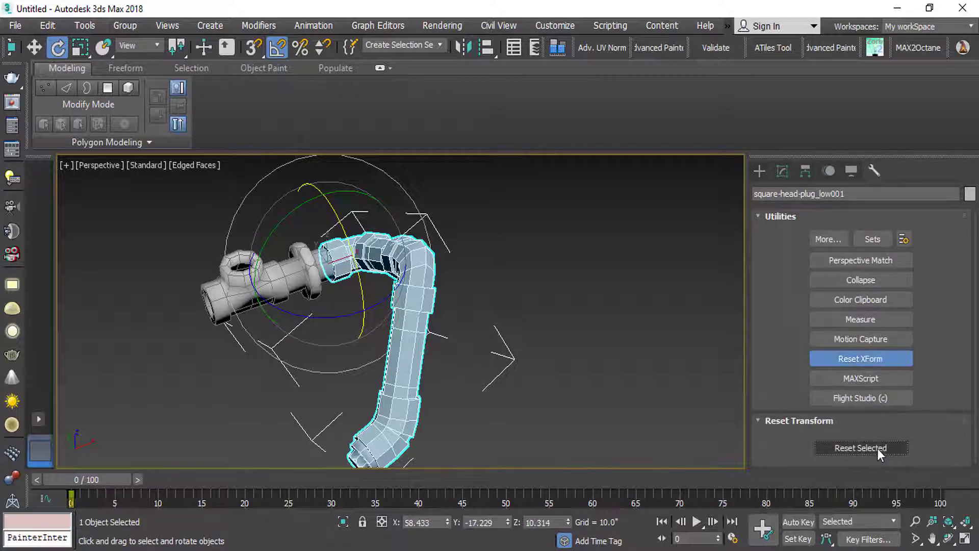
pyautogui.press('w')
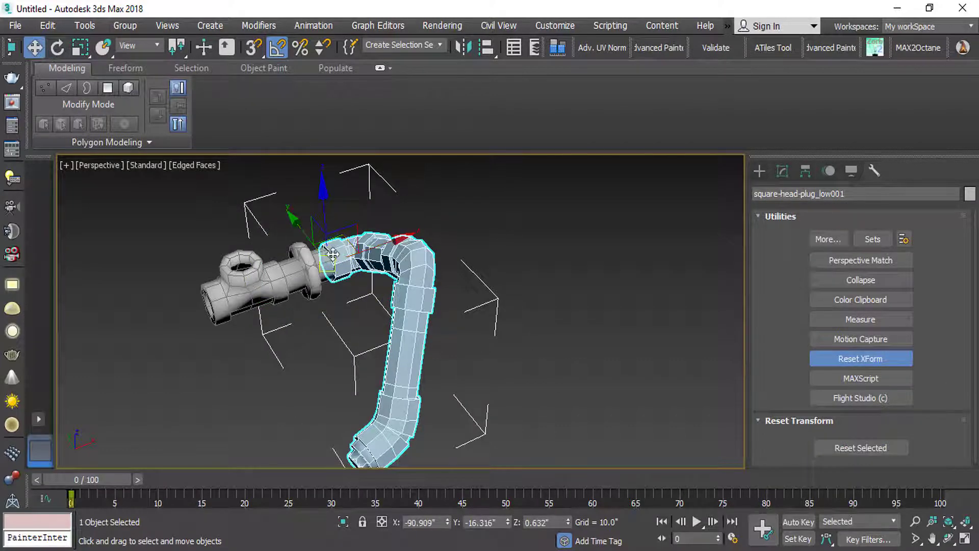
pyautogui.click(332, 254)
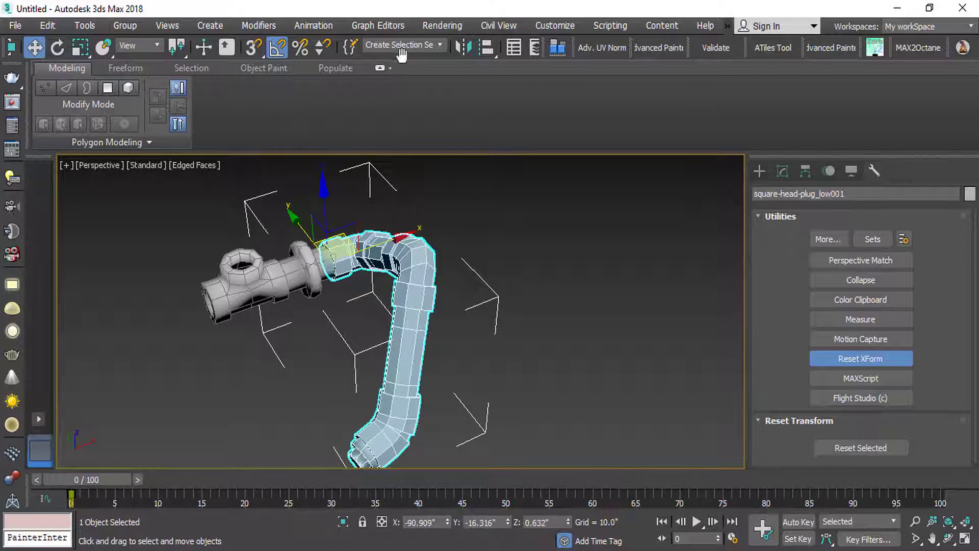
# Step: Copy the flanged union along the X axis and seat the copy in the tee's opposite open end
pyautogui.click(309, 257)
pyautogui.keyDown('alt'); pyautogui.moveTo(309, 258); pyautogui.dragTo(261, 277, button='middle'); pyautogui.keyUp('alt')
pyautogui.moveTo(261, 277); pyautogui.dragTo(266, 277)
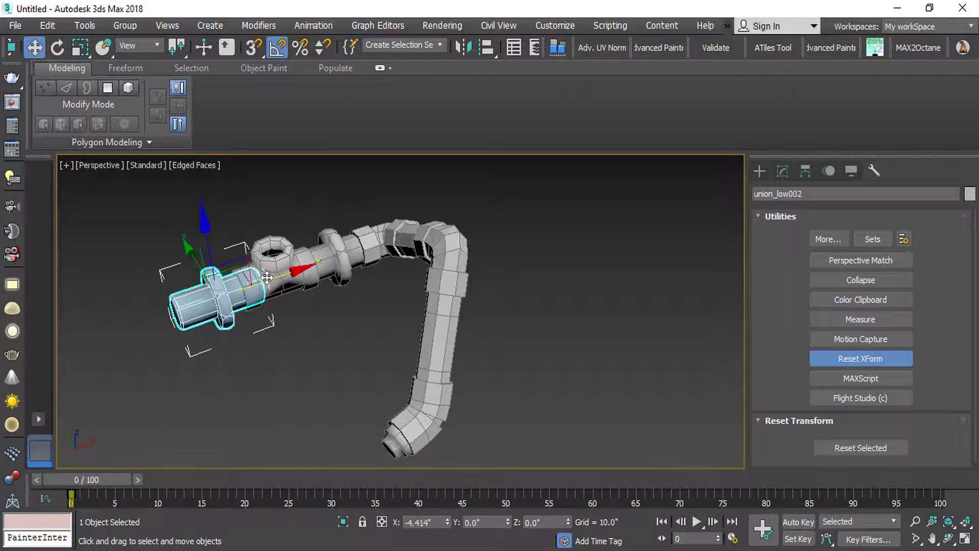
pyautogui.click(489, 346)
pyautogui.keyDown('alt'); pyautogui.moveTo(473, 348); pyautogui.dragTo(264, 296, button='middle'); pyautogui.keyUp('alt')
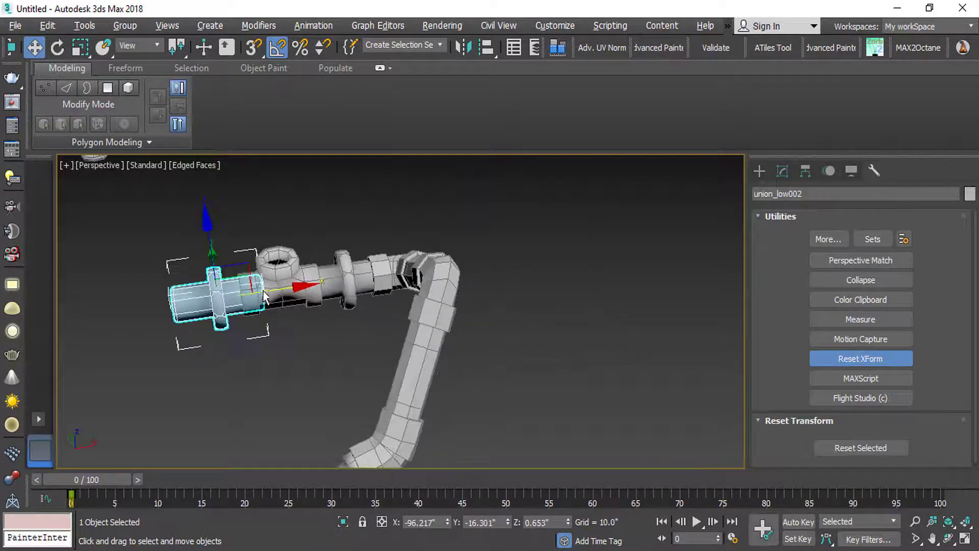
pyautogui.moveTo(282, 291); pyautogui.dragTo(277, 291)
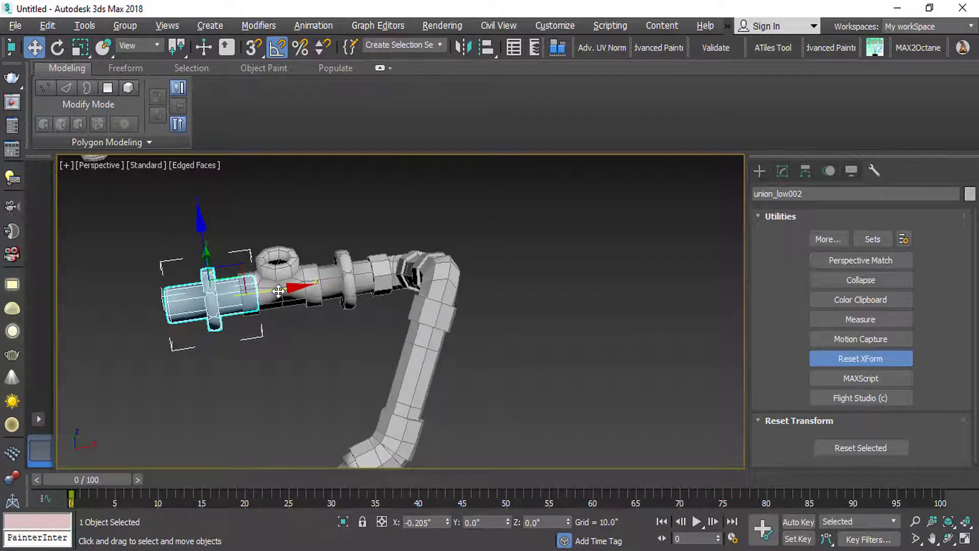
# Step: Try to mirror a copy of the curved section across the X axis in Transform mode
pyautogui.click(388, 326)
pyautogui.keyDown('alt'); pyautogui.moveTo(388, 326); pyautogui.dragTo(483, 74, button='middle'); pyautogui.keyUp('alt')
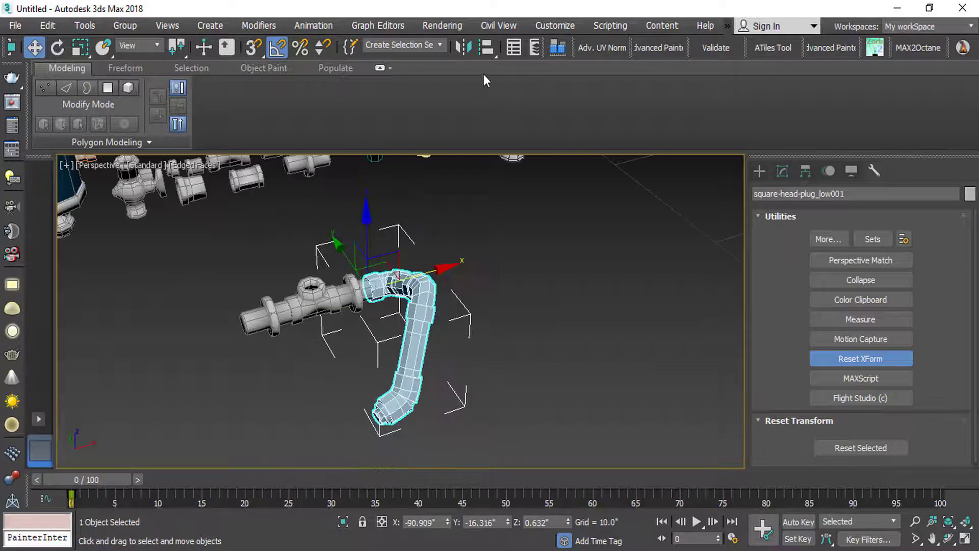
pyautogui.click(468, 50)
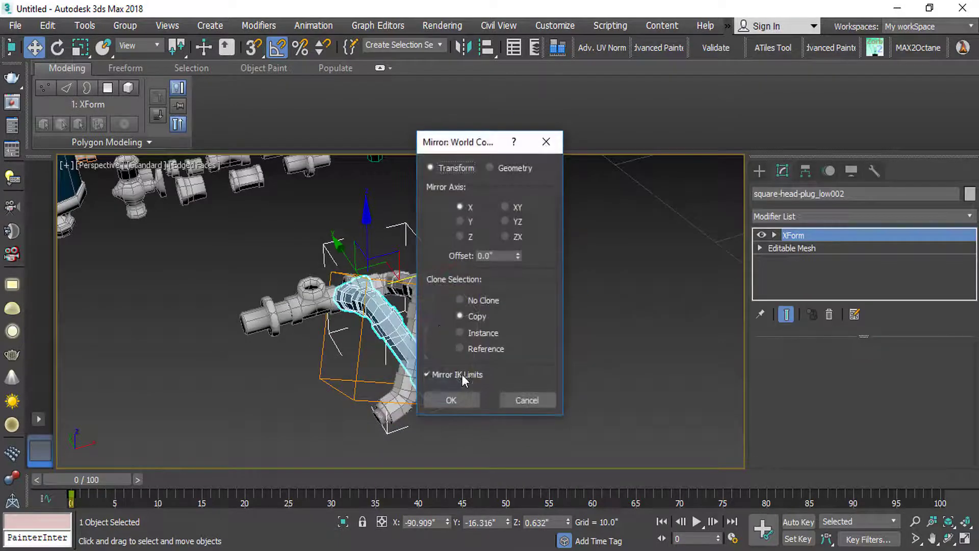
pyautogui.click(467, 402)
pyautogui.scroll(3, 357, 320)
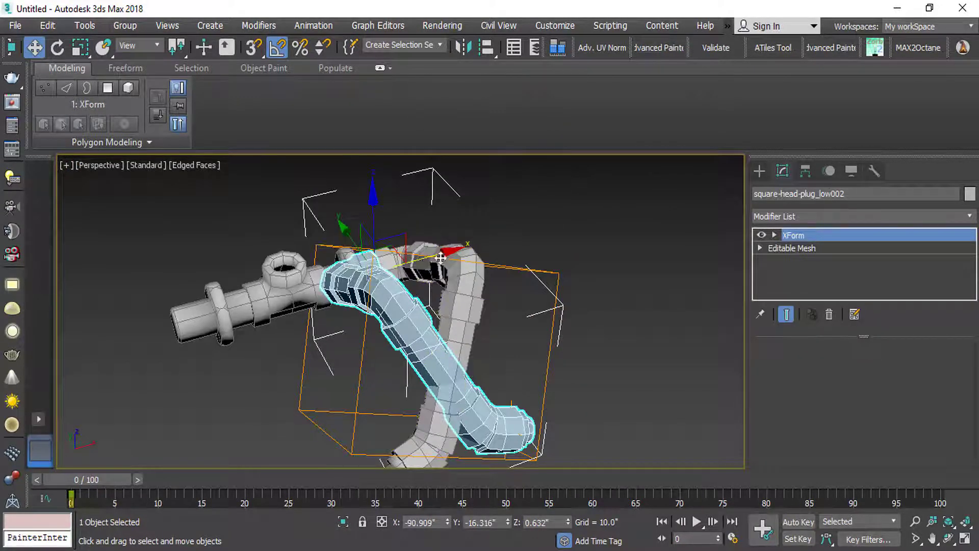
pyautogui.hotkey('ctrl', 'z')
# Step: Mirror a copy of the curved section across X in Geometry mode and move it about -6.45 along X onto the copied union
pyautogui.click(473, 49)
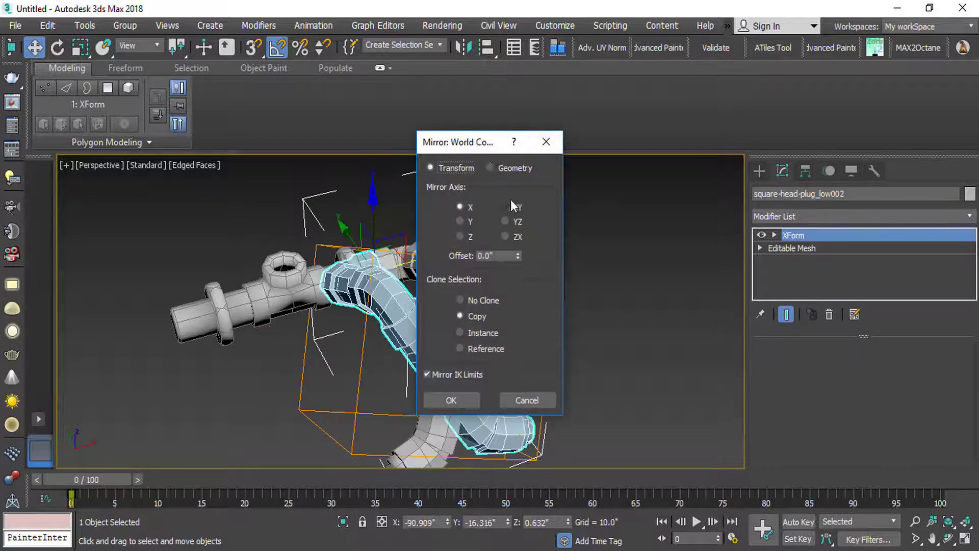
pyautogui.click(514, 168)
pyautogui.click(451, 400)
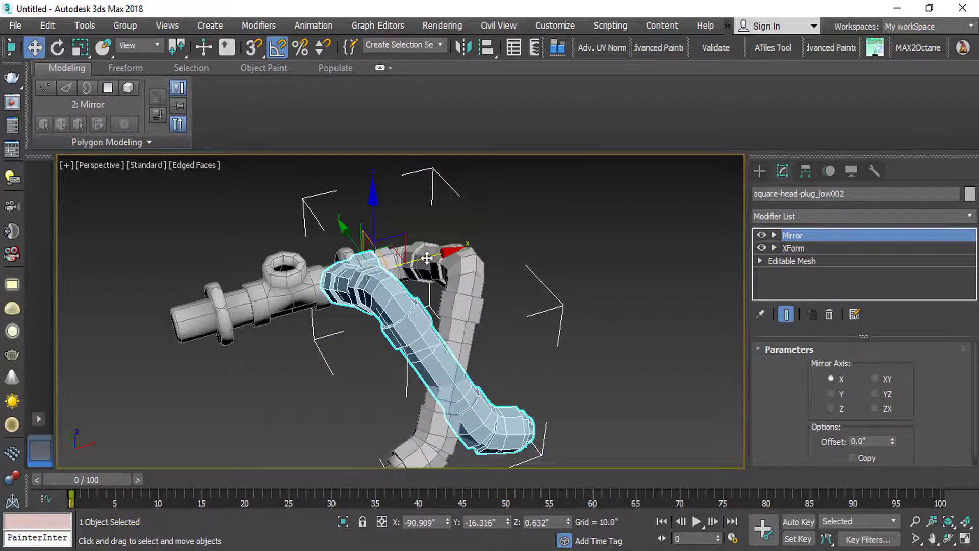
pyautogui.moveTo(427, 258); pyautogui.dragTo(242, 298)
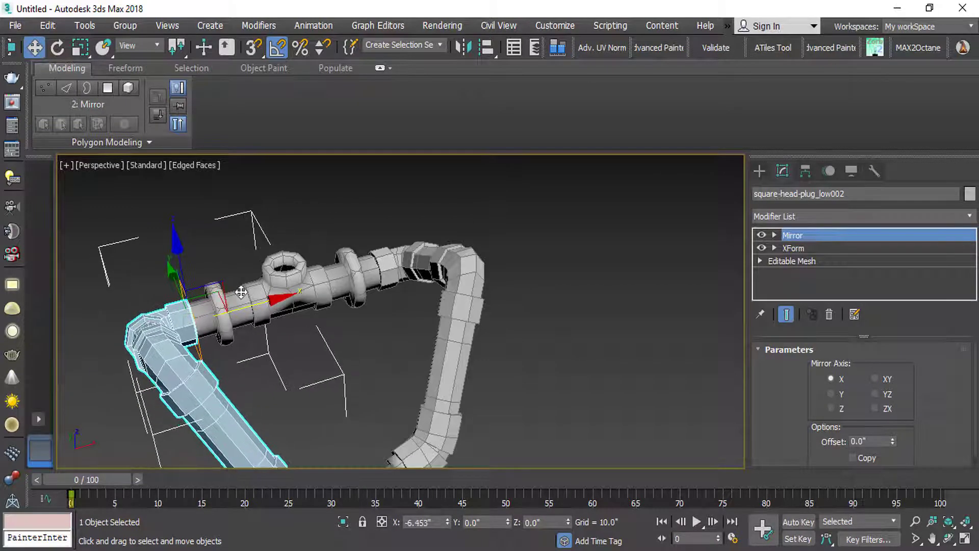
# Step: Copy the short straight pipe from the parts row to above the tee and rotate it -90 degrees about the Y axis
pyautogui.scroll(-3, 276, 263)
pyautogui.keyDown('alt'); pyautogui.moveTo(276, 263); pyautogui.dragTo(348, 414, button='middle'); pyautogui.keyUp('alt')
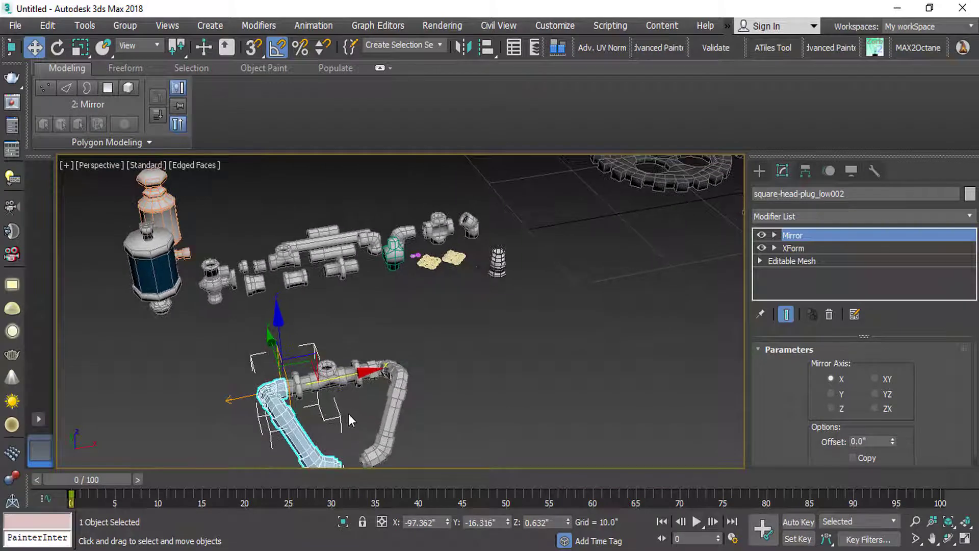
pyautogui.scroll(3, 337, 379)
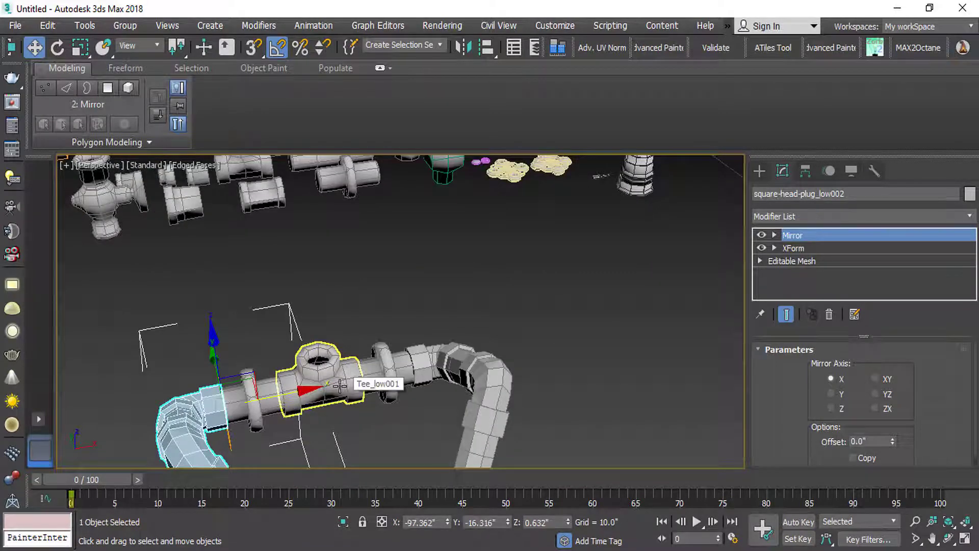
pyautogui.moveTo(252, 258); pyautogui.dragTo(264, 312, button='middle')
pyautogui.scroll(-3, 264, 310)
pyautogui.scroll(3, 293, 231)
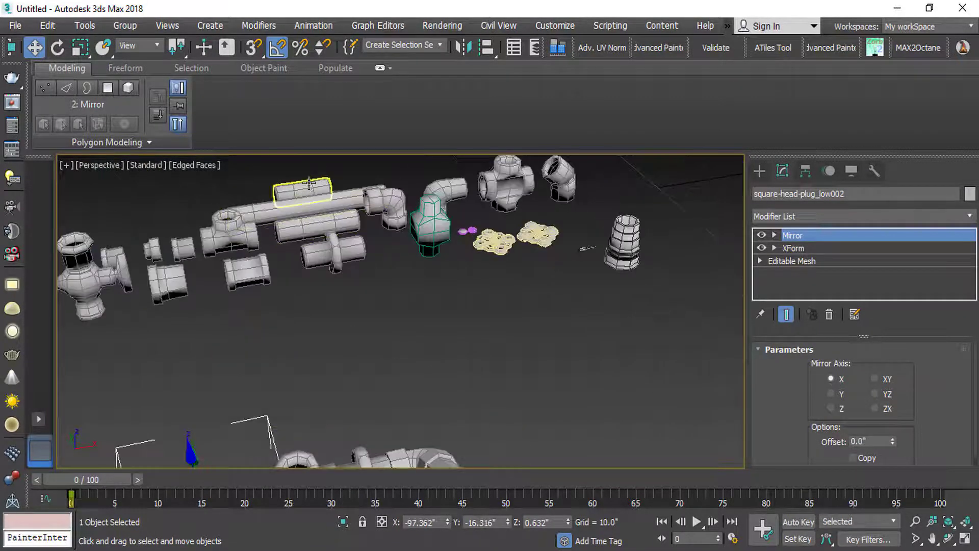
pyautogui.click(309, 184)
pyautogui.keyDown('shift'); pyautogui.moveTo(306, 192); pyautogui.dragTo(350, 415); pyautogui.keyUp('shift')
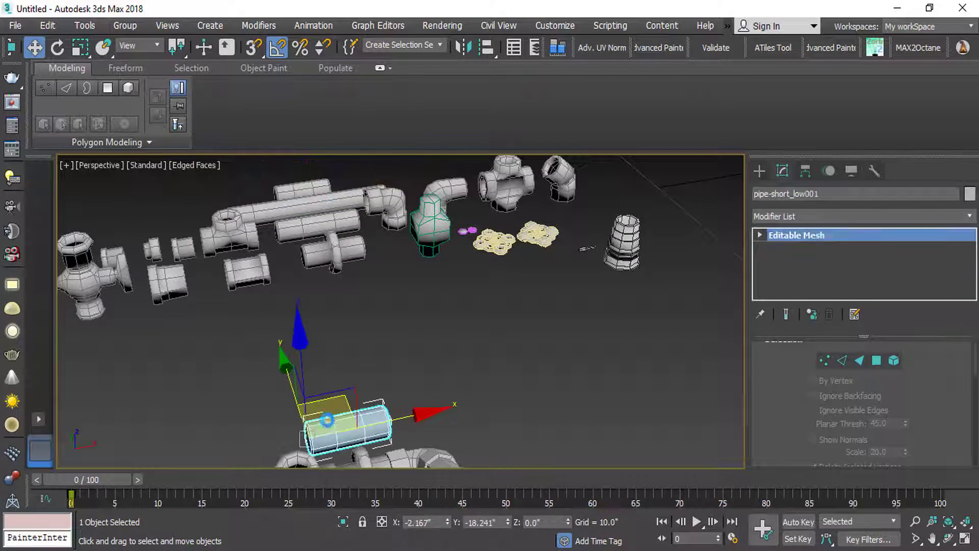
pyautogui.click(494, 345)
pyautogui.moveTo(325, 331); pyautogui.dragTo(333, 271, button='middle')
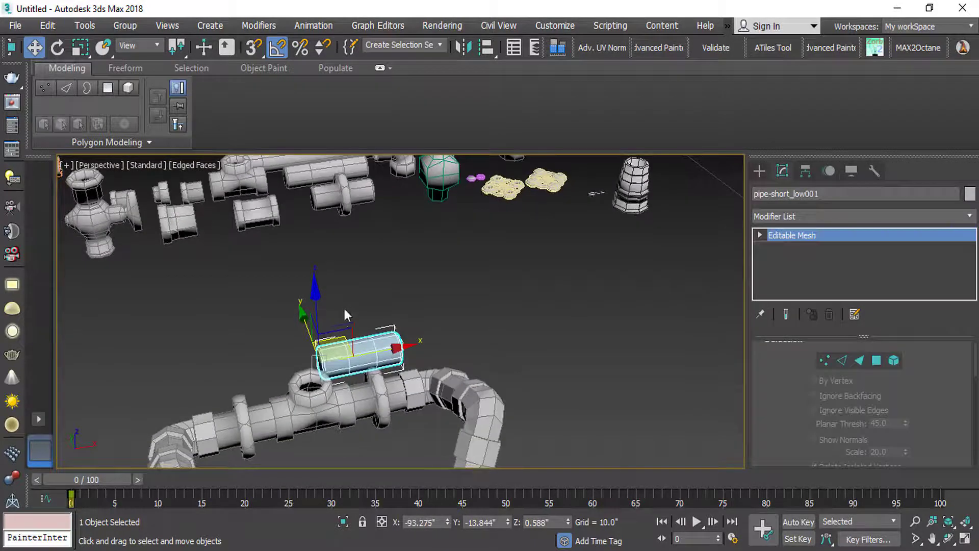
pyautogui.press('e')
pyautogui.moveTo(370, 305); pyautogui.dragTo(300, 290)
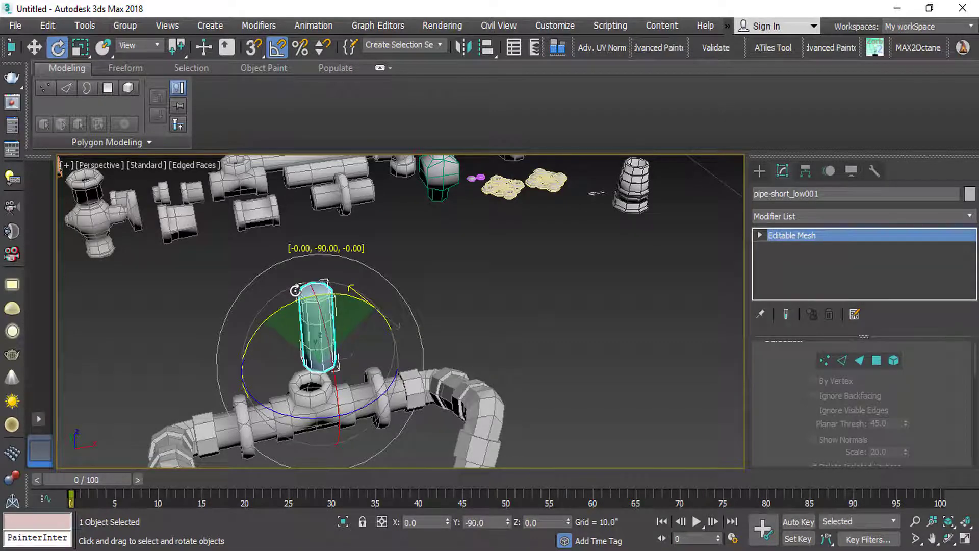
# Step: Align the upright short pipe to the tee and raise it into the upper opening, to about Z 1.362
pyautogui.press('w')
pyautogui.hotkey('alt', 'a')
pyautogui.click(316, 402)
pyautogui.click(494, 406)
pyautogui.scroll(-4, 306, 306)
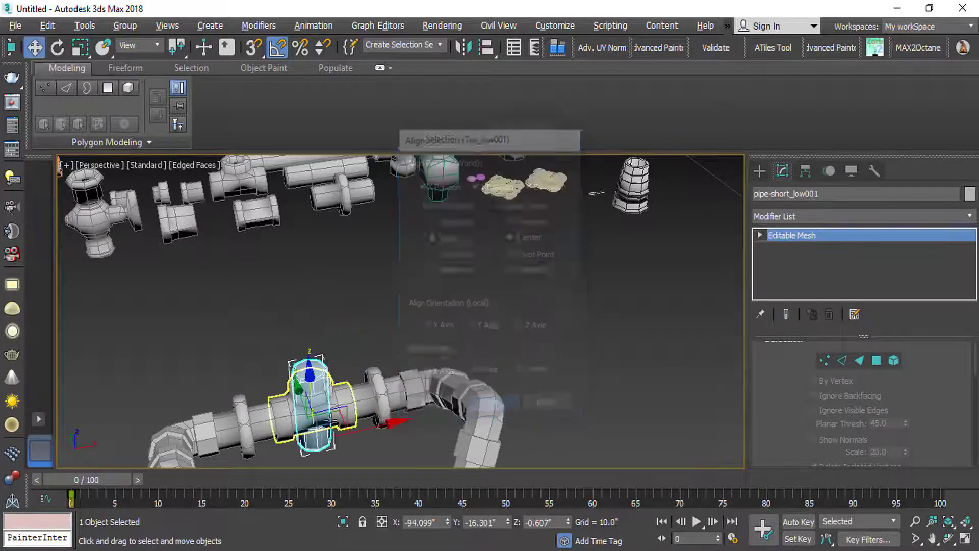
pyautogui.moveTo(306, 306); pyautogui.dragTo(304, 325)
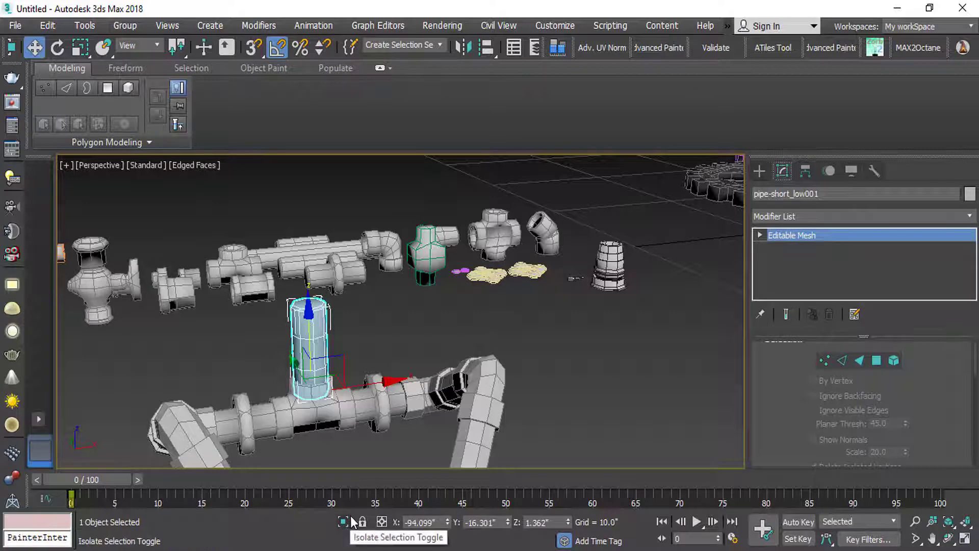
# Step: Copy the coupling from the parts row to beside the upright pipe and rotate the copy to stand vertically
pyautogui.scroll(-3, 347, 357)
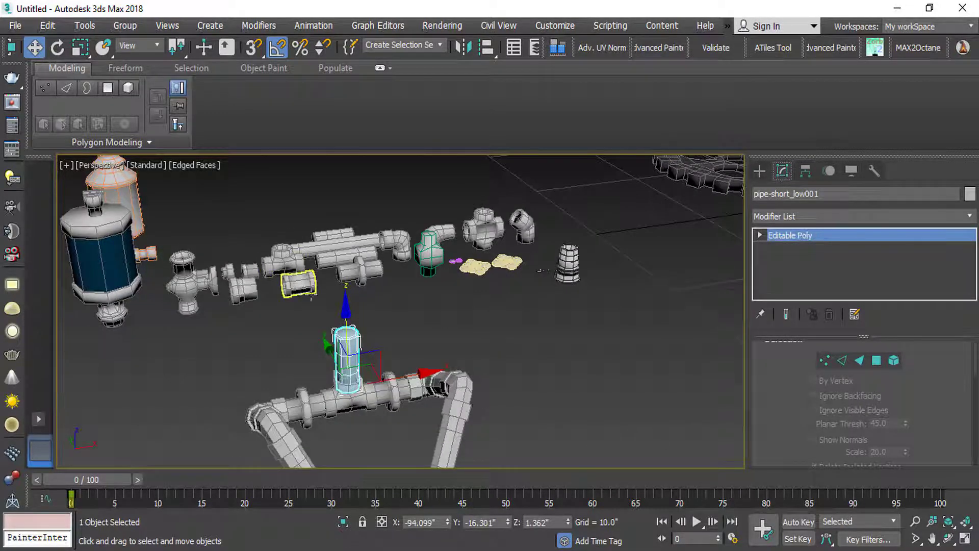
pyautogui.click(309, 294)
pyautogui.moveTo(320, 265)
pyautogui.keyDown('shift'); pyautogui.mouseDown()
pyautogui.moveTo(327, 334)
pyautogui.moveTo(295, 355)
pyautogui.mouseUp(); pyautogui.keyUp('shift')
pyautogui.press('Return')
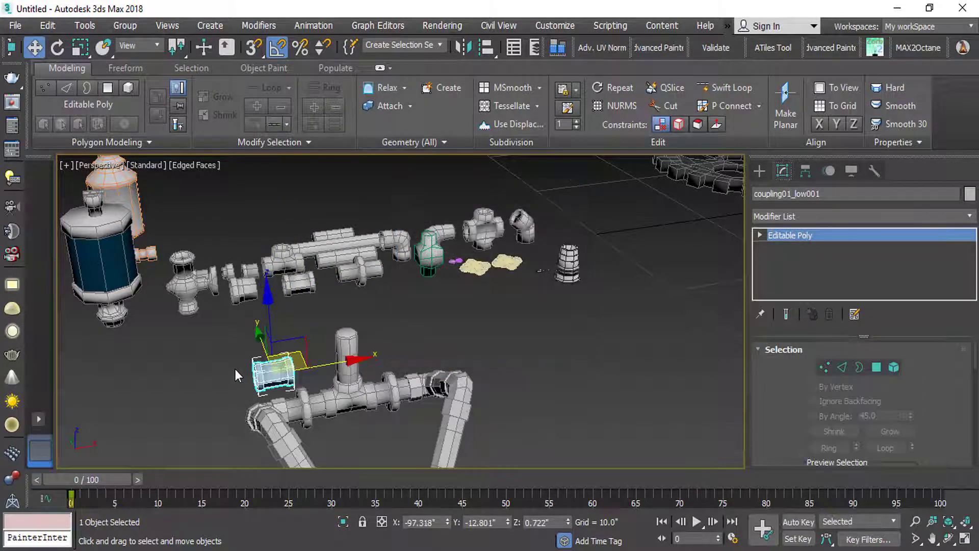
pyautogui.press('e')
pyautogui.moveTo(214, 331); pyautogui.dragTo(276, 308)
pyautogui.moveTo(266, 420); pyautogui.dragTo(329, 406)
# Step: Align the coupling copy to the upright short pipe and raise it onto the pipe's upper end, to about Z 4.5
pyautogui.hotkey('alt', 'a')
pyautogui.click(352, 351)
pyautogui.click(493, 401)
pyautogui.press('w')
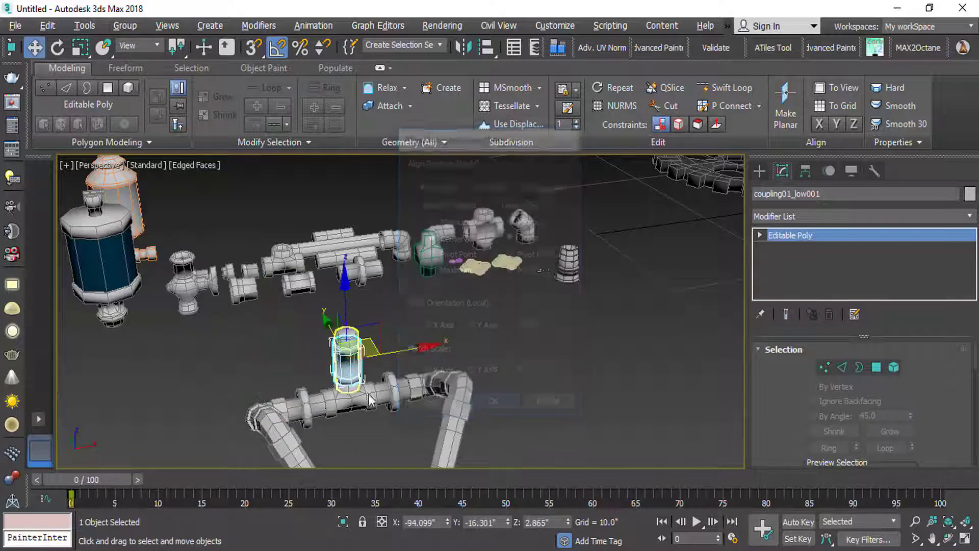
pyautogui.scroll(5, 357, 378)
pyautogui.keyDown('alt'); pyautogui.moveTo(350, 354); pyautogui.dragTo(343, 306, button='middle'); pyautogui.keyUp('alt')
pyautogui.moveTo(341, 275); pyautogui.dragTo(346, 209)
pyautogui.scroll(-4, 357, 306)
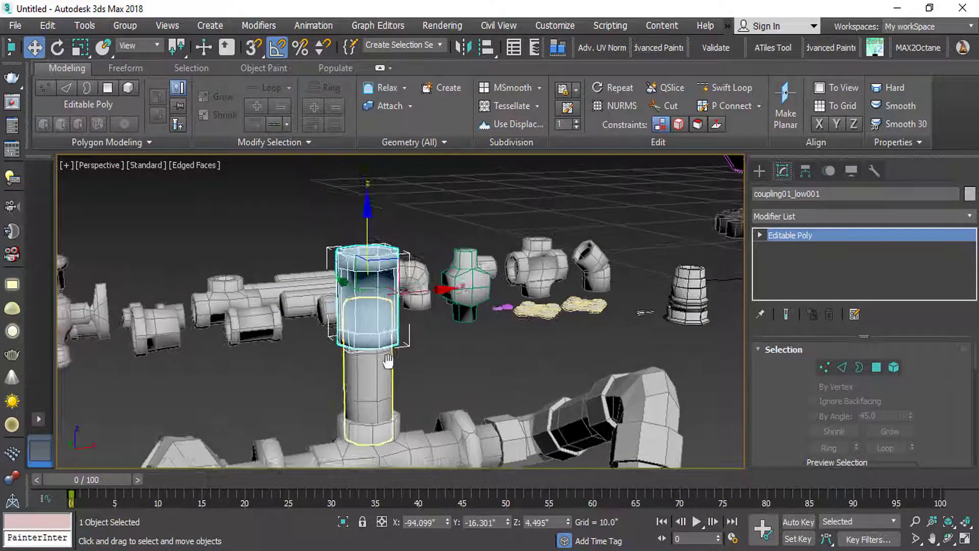
# Step: Copy the upright short pipe upward along Z and seat the copy in the coupling's upper opening, at about Z 4.8
pyautogui.scroll(4, 383, 385)
pyautogui.keyDown('alt'); pyautogui.moveTo(357, 306); pyautogui.dragTo(339, 388, button='middle'); pyautogui.keyUp('alt')
pyautogui.click(381, 377)
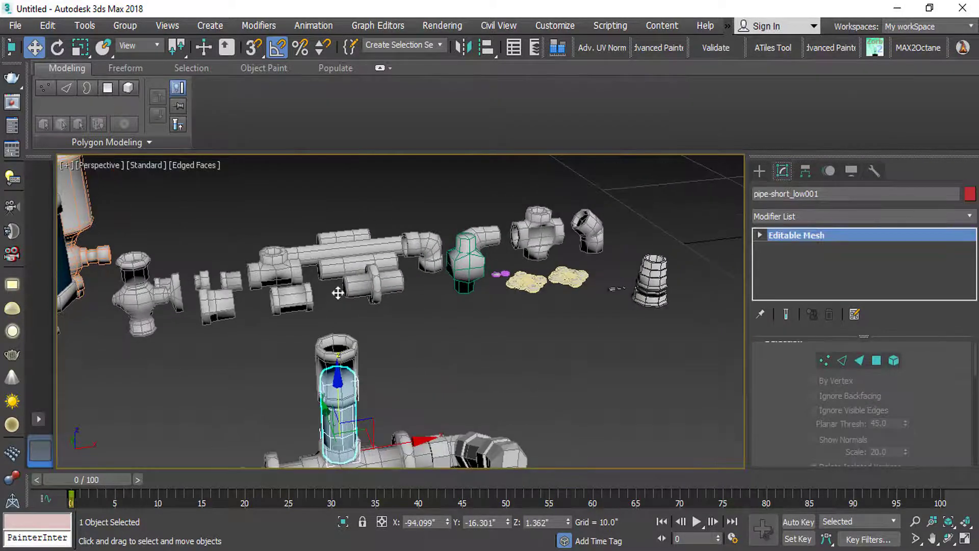
pyautogui.keyDown('shift'); pyautogui.moveTo(338, 382); pyautogui.dragTo(337, 286); pyautogui.keyUp('shift')
pyautogui.click(495, 347)
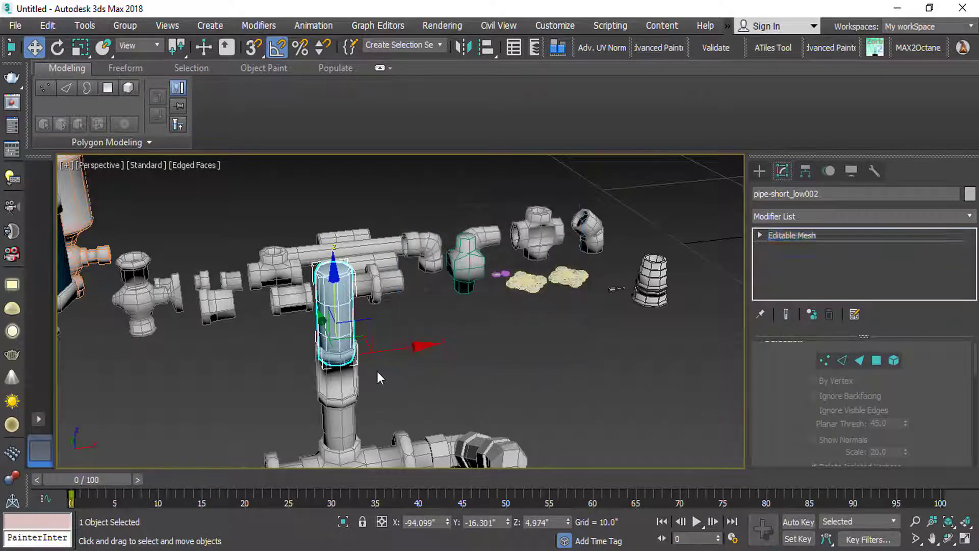
pyautogui.moveTo(377, 370)
pyautogui.keyDown('alt'); pyautogui.mouseDown(button='middle')
pyautogui.moveTo(380, 326)
pyautogui.moveTo(371, 336)
pyautogui.mouseUp(button='middle'); pyautogui.keyUp('alt')
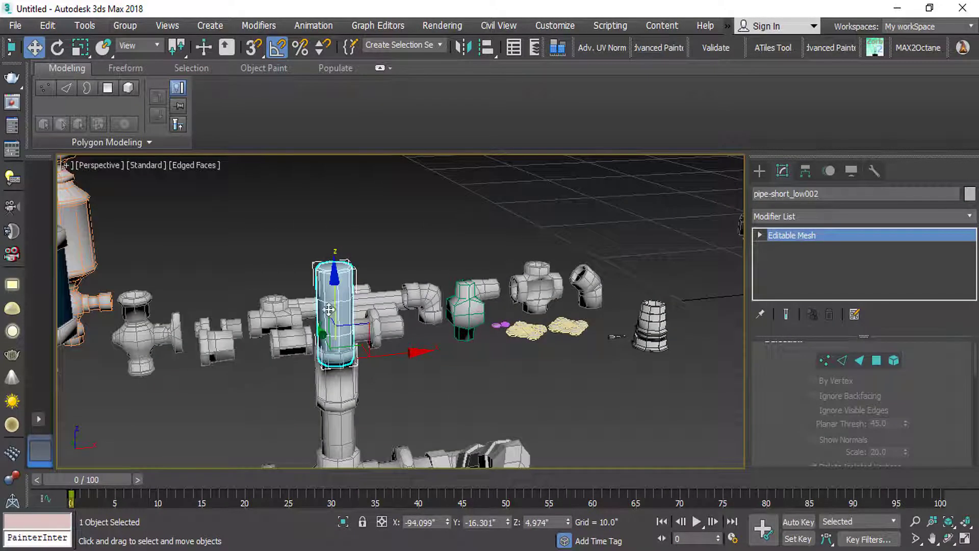
pyautogui.moveTo(335, 306); pyautogui.dragTo(335, 312)
pyautogui.scroll(-3, 304, 398)
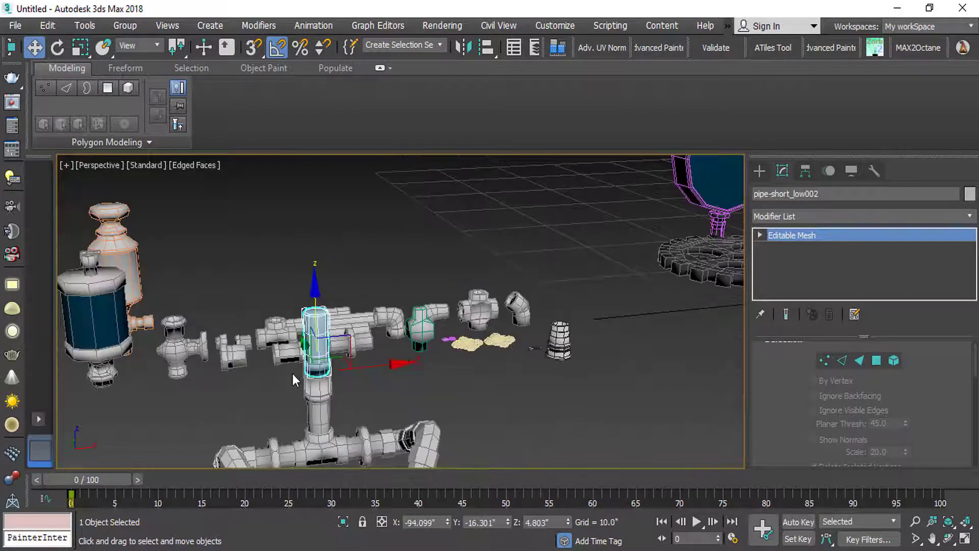
pyautogui.keyDown('alt'); pyautogui.moveTo(298, 387); pyautogui.dragTo(301, 398, button='middle'); pyautogui.keyUp('alt')
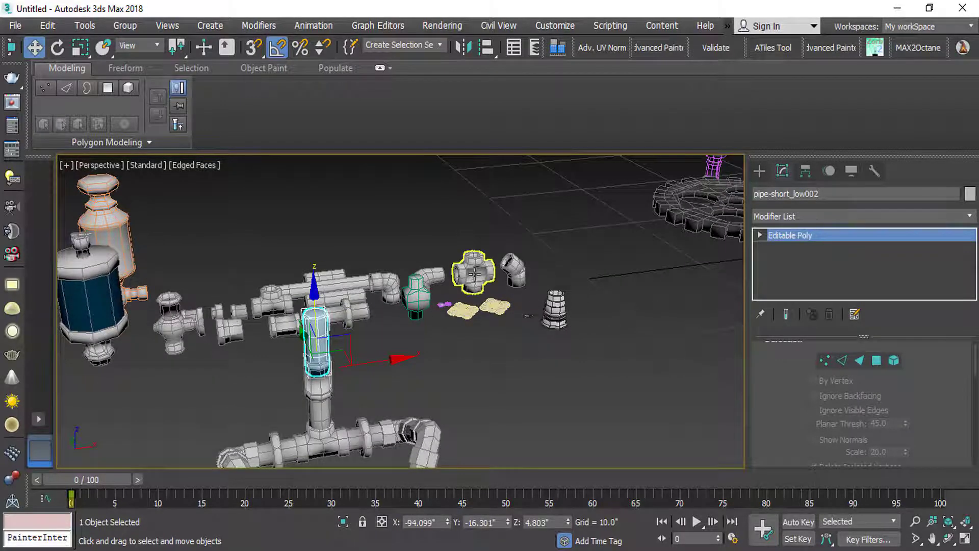
# Step: Copy the cross fitting from the parts row to beside the upright stem
pyautogui.click(474, 274)
pyautogui.moveTo(492, 259)
pyautogui.keyDown('shift'); pyautogui.mouseDown()
pyautogui.moveTo(426, 365)
pyautogui.moveTo(408, 371)
pyautogui.mouseUp(); pyautogui.keyUp('shift')
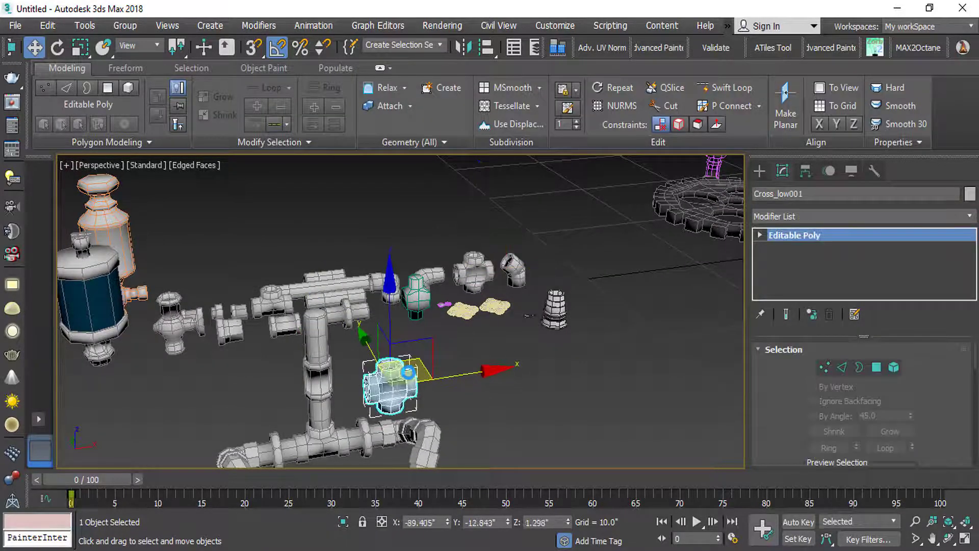
pyautogui.click(485, 345)
# Step: Center-align the cross copy to the stem's upper short pipe and raise it onto the pipe's upper end, to about Z 8.566
pyautogui.hotkey('alt', 'a')
pyautogui.click(321, 326)
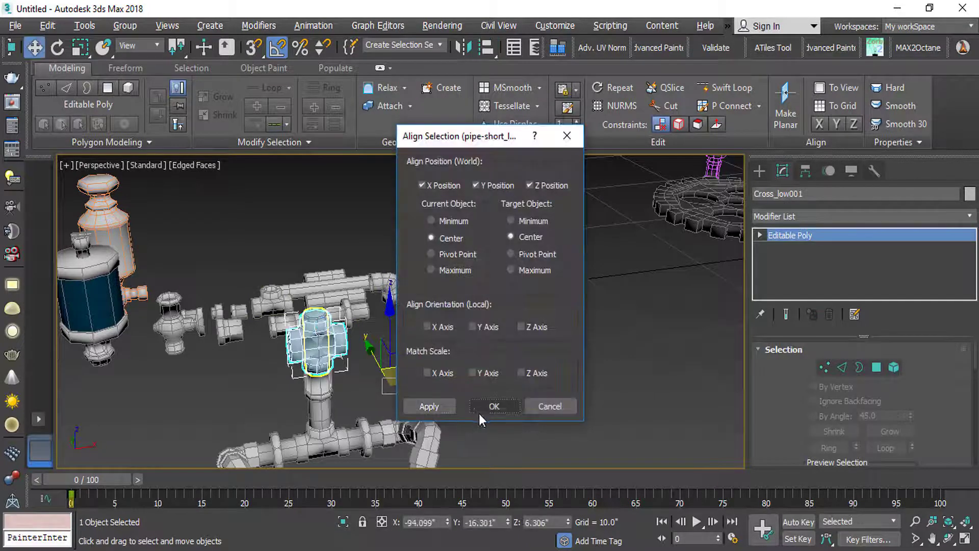
pyautogui.click(488, 408)
pyautogui.keyDown('alt'); pyautogui.moveTo(334, 372); pyautogui.dragTo(313, 328, button='middle'); pyautogui.keyUp('alt')
pyautogui.scroll(3, 312, 328)
pyautogui.moveTo(319, 295); pyautogui.dragTo(314, 221)
pyautogui.scroll(-5, 311, 251)
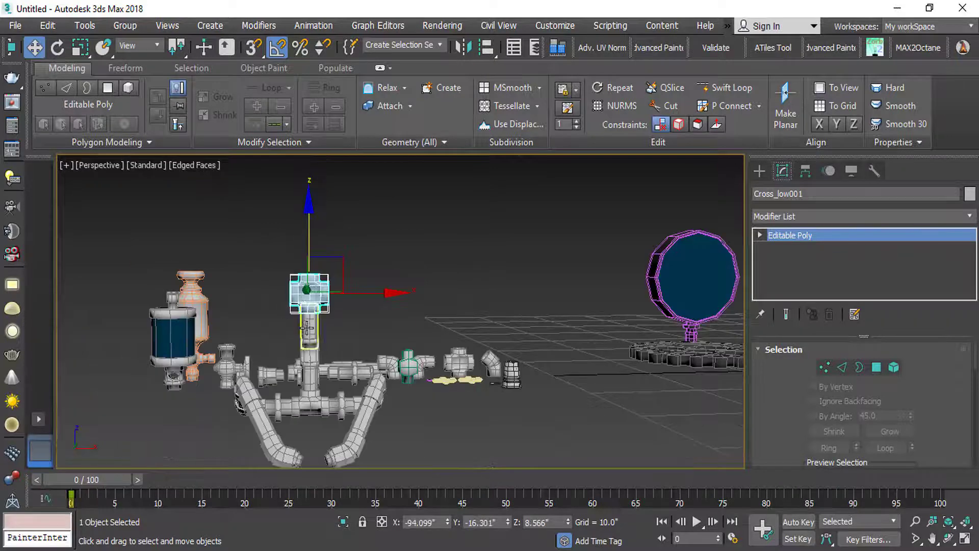
pyautogui.keyDown('alt'); pyautogui.moveTo(311, 260); pyautogui.dragTo(318, 378, button='middle'); pyautogui.keyUp('alt')
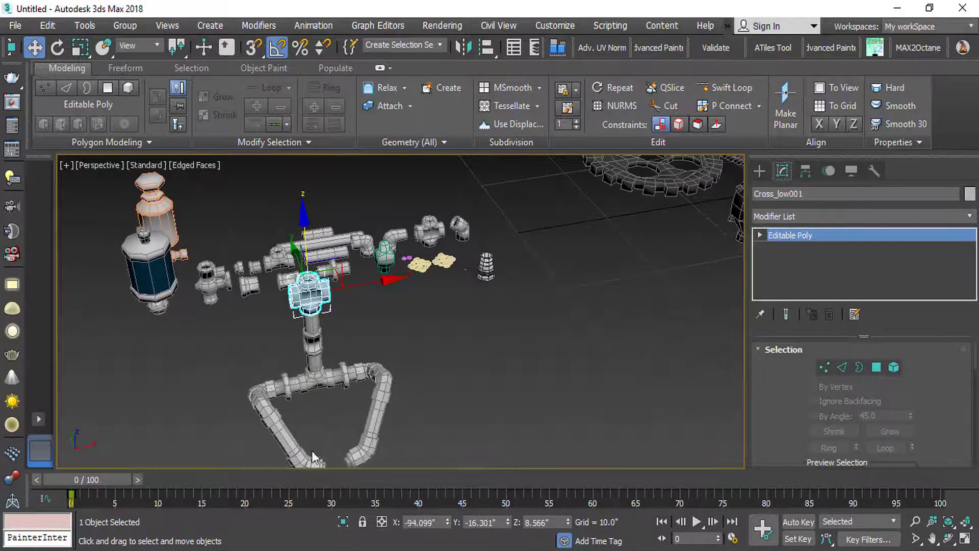
# Step: Copy the short pipe below the cross upward along Z into the cross's upper opening, at about Z 9.46
pyautogui.keyDown('alt'); pyautogui.moveTo(303, 330); pyautogui.dragTo(317, 374, button='middle'); pyautogui.keyUp('alt')
pyautogui.click(316, 359)
pyautogui.scroll(3, 311, 357)
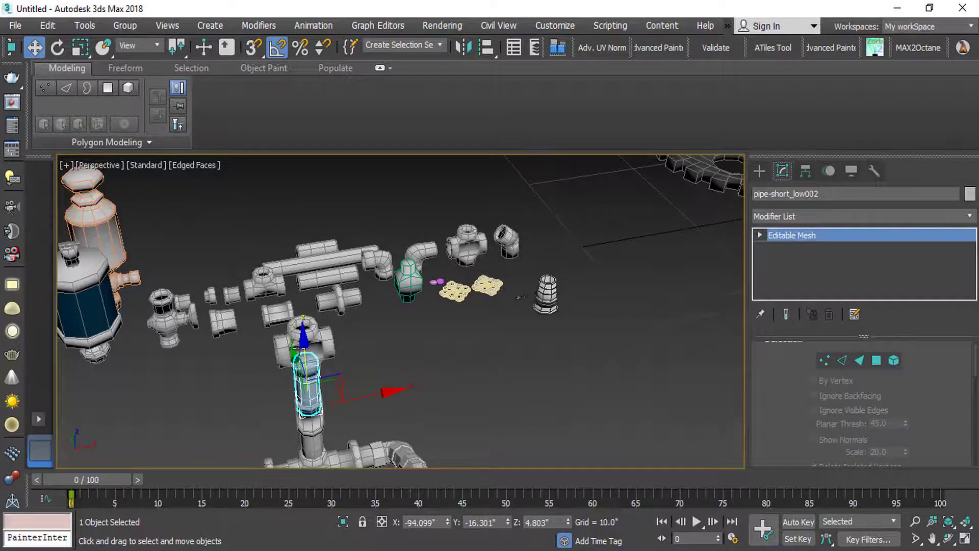
pyautogui.moveTo(305, 347)
pyautogui.keyDown('shift'); pyautogui.mouseDown()
pyautogui.moveTo(314, 265)
pyautogui.moveTo(300, 240)
pyautogui.moveTo(302, 269)
pyautogui.mouseUp(); pyautogui.keyUp('shift')
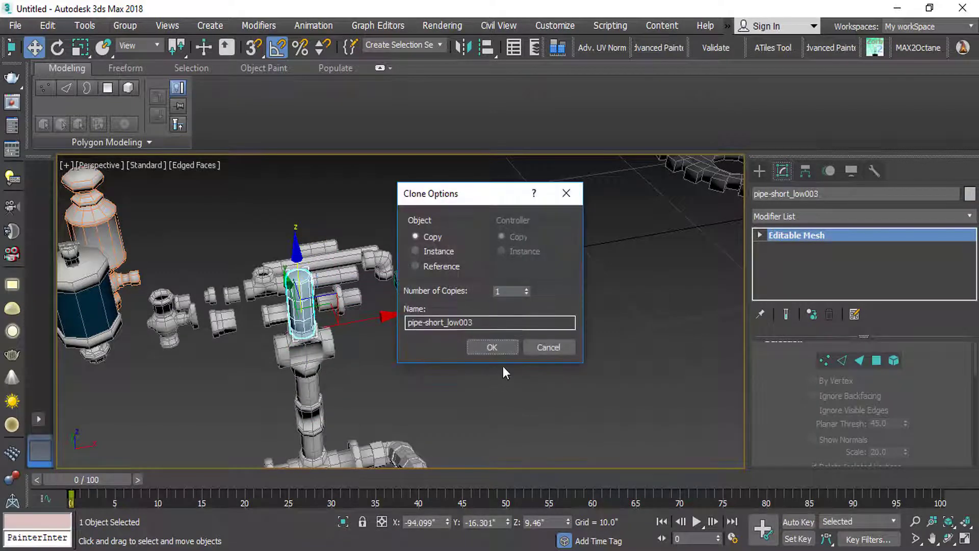
pyautogui.click(491, 345)
pyautogui.scroll(5, 307, 312)
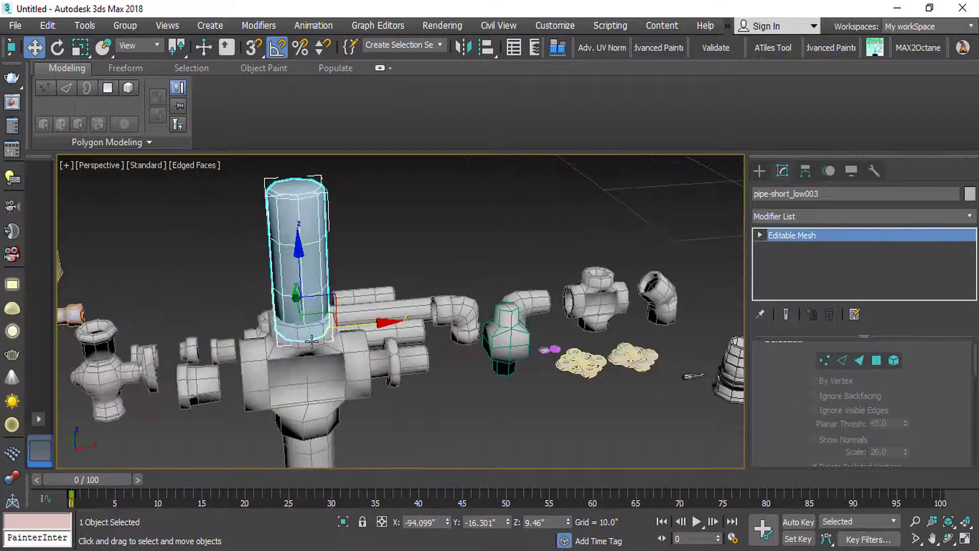
# Step: Make a copy of the short pipe above the cross rotated -90 degrees about Y so it lies horizontally
pyautogui.press('e')
pyautogui.moveTo(350, 268)
pyautogui.keyDown('shift'); pyautogui.mouseDown()
pyautogui.moveTo(278, 266)
pyautogui.moveTo(265, 274)
pyautogui.mouseUp(); pyautogui.keyUp('shift')
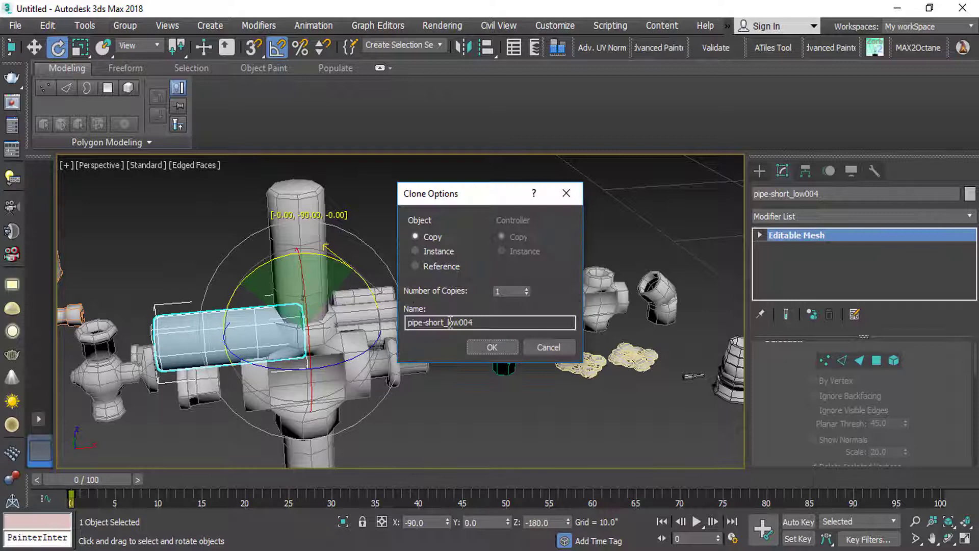
pyautogui.click(495, 345)
# Step: Lower the horizontal pipe to about Z 8.538 and slide it about 0.79 outward along X into the cross's side opening
pyautogui.press('w')
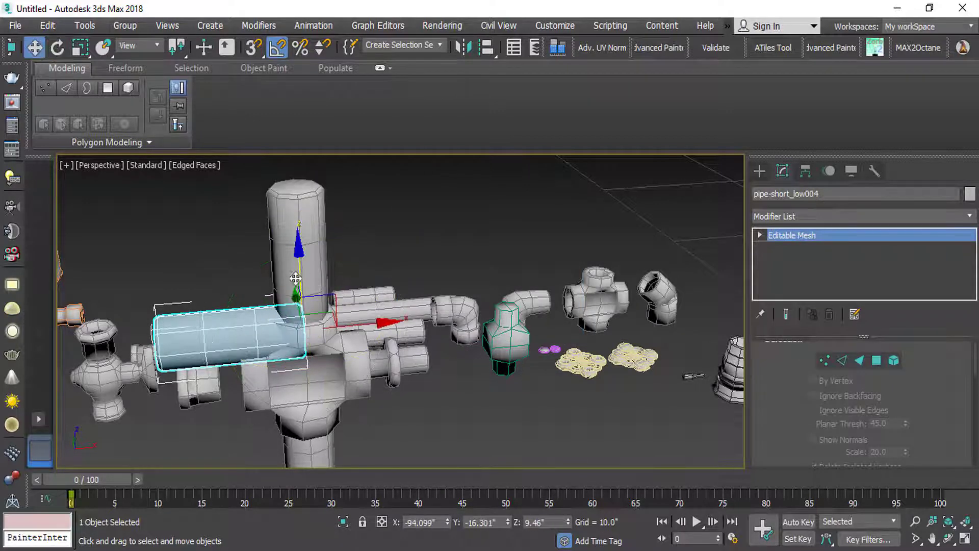
pyautogui.moveTo(295, 275); pyautogui.dragTo(291, 313)
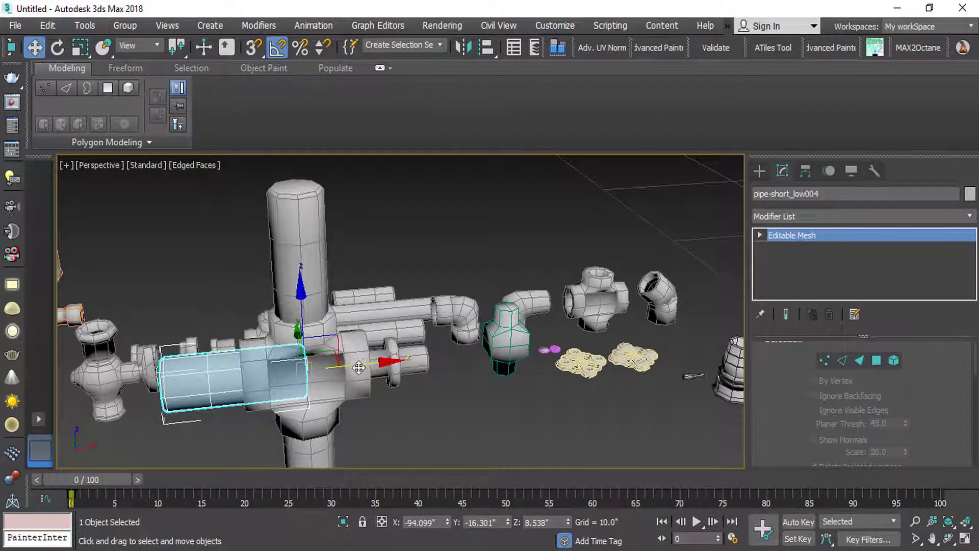
pyautogui.moveTo(358, 367); pyautogui.dragTo(321, 362)
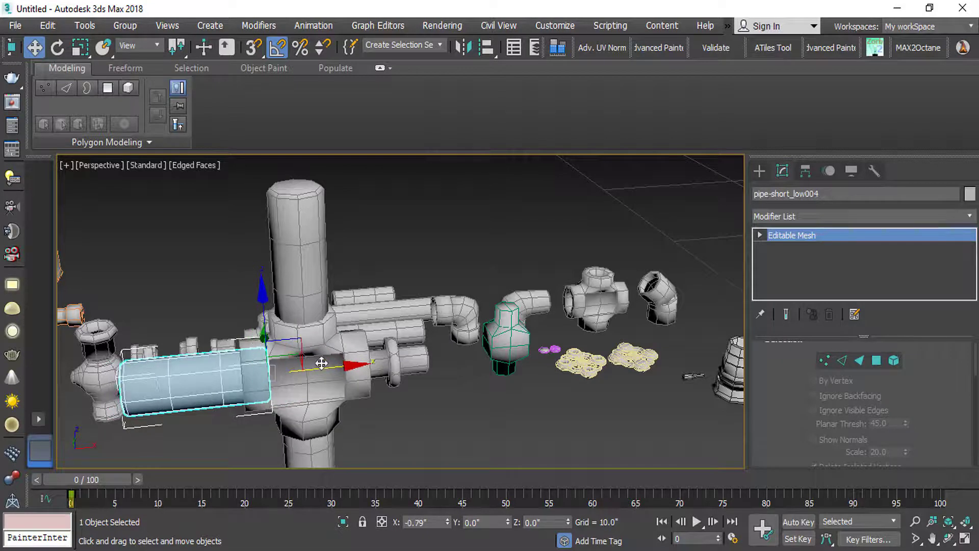
# Step: Copy the horizontal short pipe along X into the cross's opposite side opening, at about X -90.179
pyautogui.moveTo(208, 383); pyautogui.dragTo(125, 369, button='middle')
pyautogui.moveTo(229, 356)
pyautogui.keyDown('shift'); pyautogui.mouseDown()
pyautogui.moveTo(458, 357)
pyautogui.moveTo(443, 354)
pyautogui.mouseUp(); pyautogui.keyUp('shift')
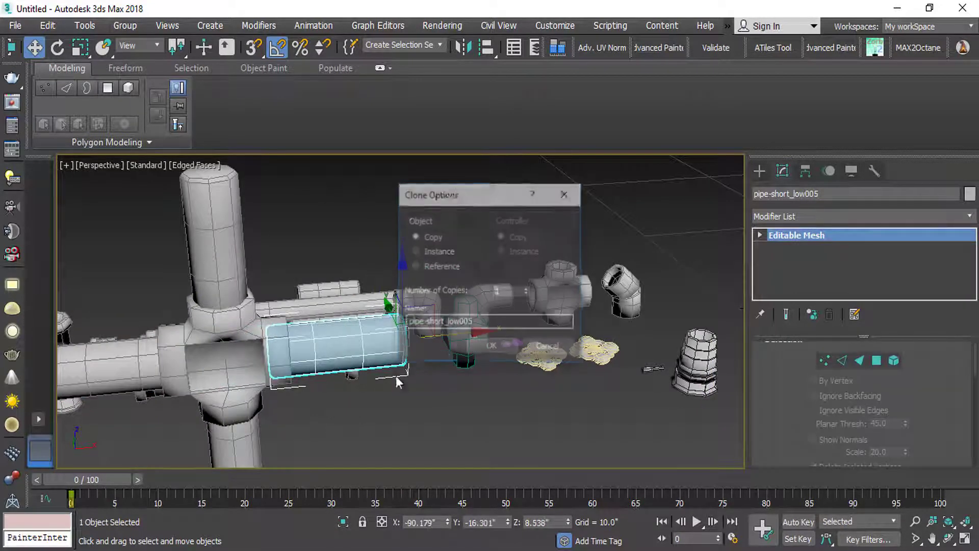
pyautogui.click(492, 347)
pyautogui.scroll(-3, 231, 277)
pyautogui.scroll(3, 232, 277)
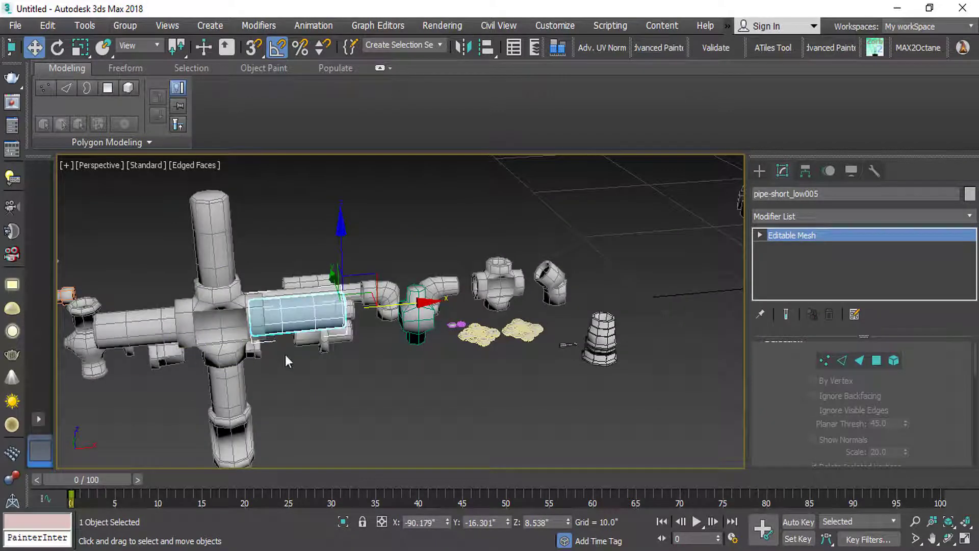
pyautogui.moveTo(228, 335); pyautogui.dragTo(355, 375, button='middle')
pyautogui.scroll(-4, 359, 339)
# Step: Copy the 45-degree elbow from the parts row to beside the stem
pyautogui.click(359, 295)
pyautogui.keyDown('alt'); pyautogui.moveTo(451, 352); pyautogui.dragTo(476, 360, button='middle'); pyautogui.keyUp('alt')
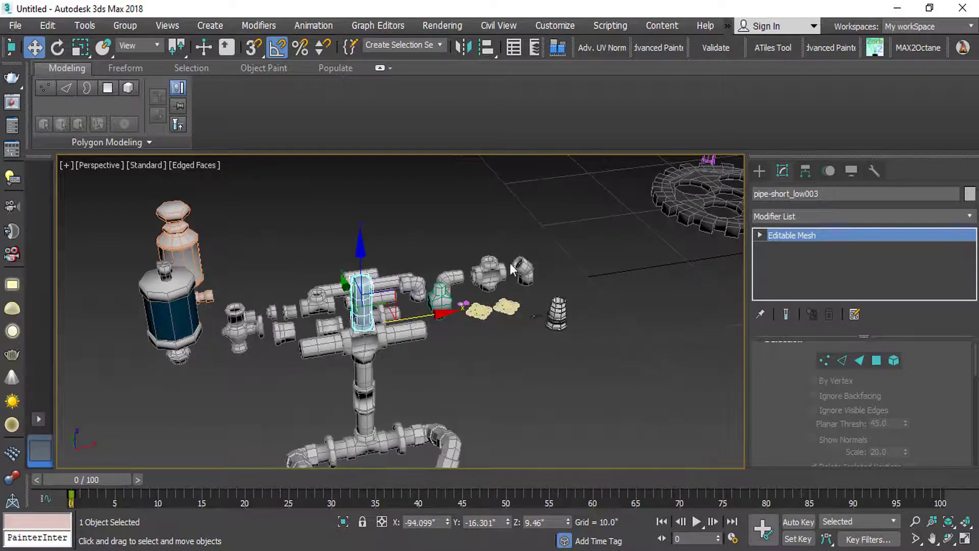
pyautogui.click(523, 268)
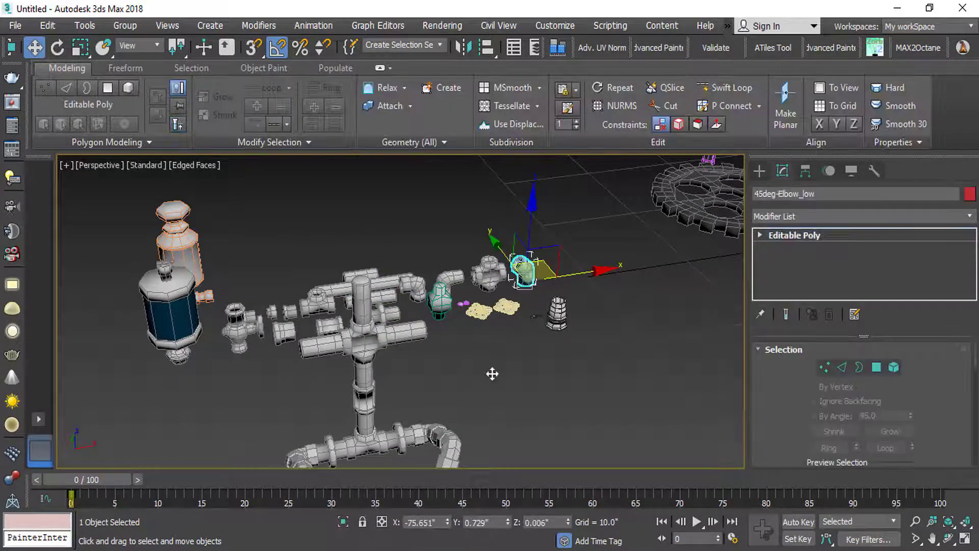
pyautogui.keyDown('shift'); pyautogui.moveTo(522, 271); pyautogui.dragTo(454, 378); pyautogui.keyUp('shift')
pyautogui.click(491, 351)
# Step: Center-align the elbow copy to the upright pipe above the cross, raise it to about Z 12.123 and shift it to about X -94.067
pyautogui.hotkey('alt', 'a')
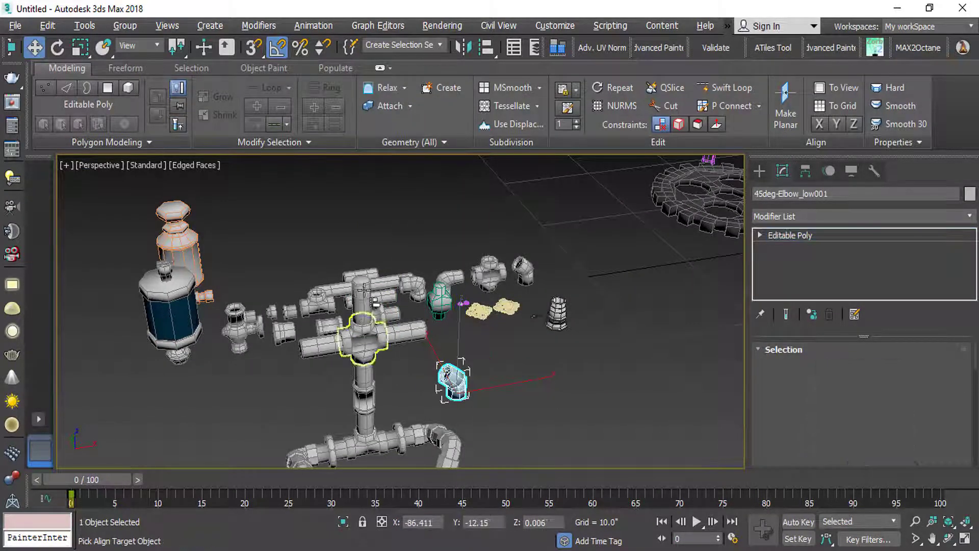
pyautogui.click(363, 289)
pyautogui.click(493, 405)
pyautogui.scroll(3, 383, 303)
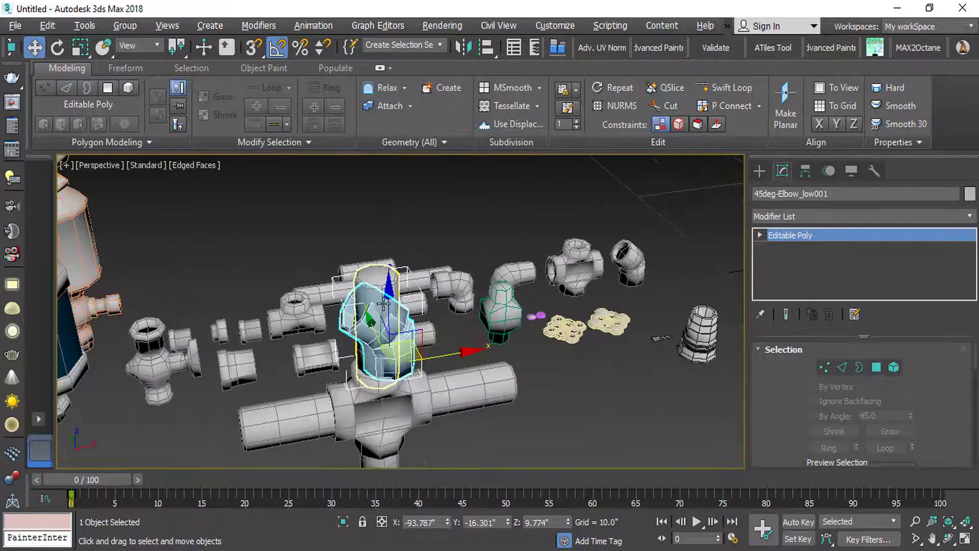
pyautogui.moveTo(383, 304); pyautogui.dragTo(384, 232)
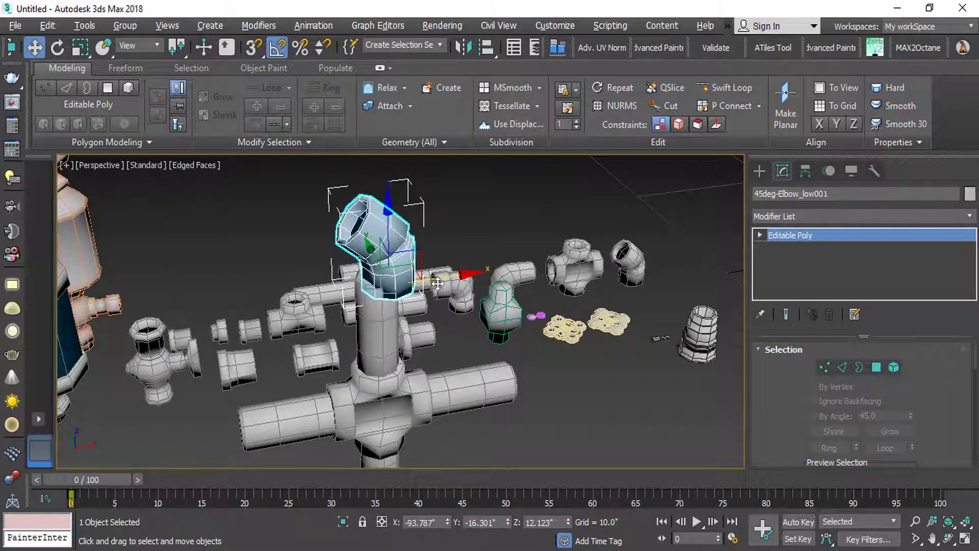
pyautogui.moveTo(438, 284); pyautogui.dragTo(432, 284)
pyautogui.scroll(5, 389, 226)
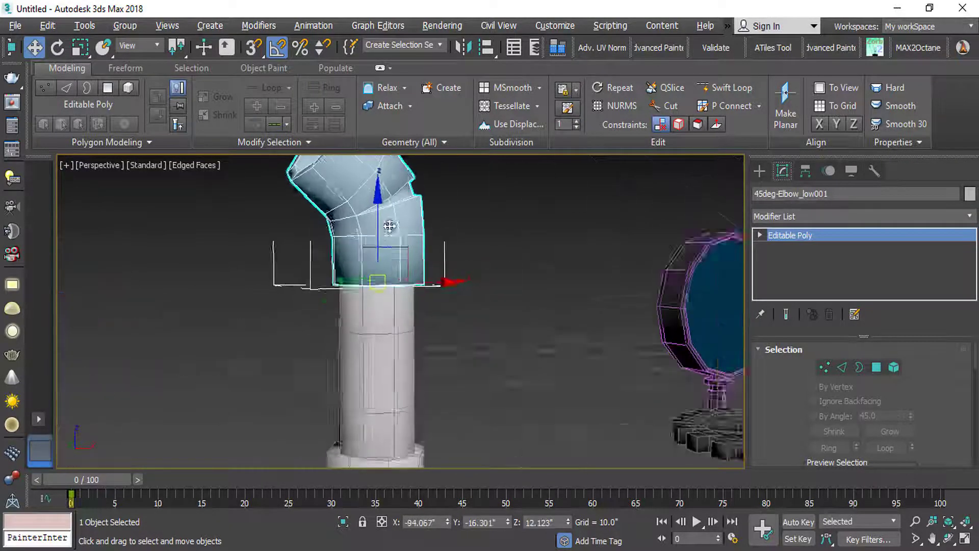
pyautogui.keyDown('alt'); pyautogui.moveTo(389, 226); pyautogui.dragTo(382, 186, button='middle'); pyautogui.keyUp('alt')
pyautogui.keyDown('alt'); pyautogui.moveTo(395, 277); pyautogui.dragTo(364, 367, button='middle'); pyautogui.keyUp('alt')
pyautogui.scroll(-4, 363, 291)
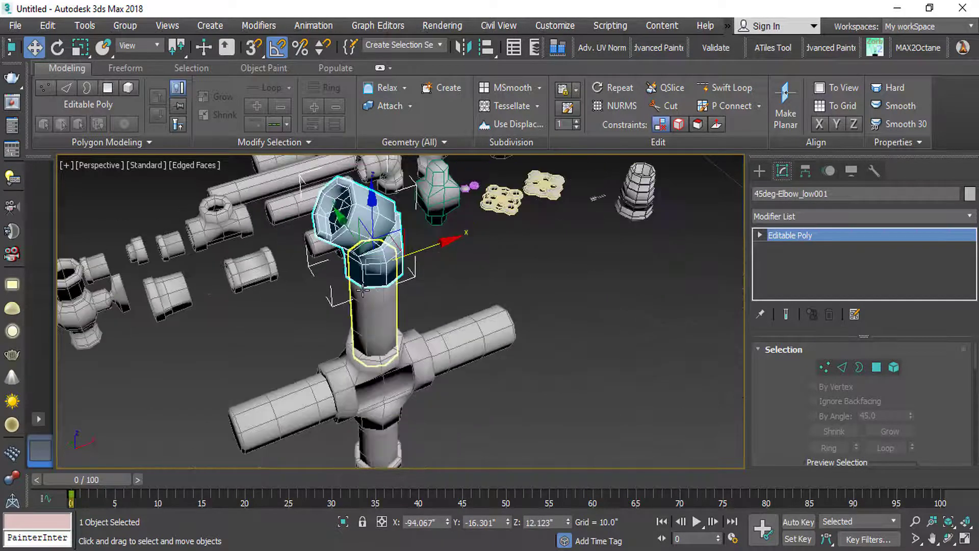
# Step: Rotate the elbow copy 90 degrees about the vertical axis on top of the stem
pyautogui.press('e')
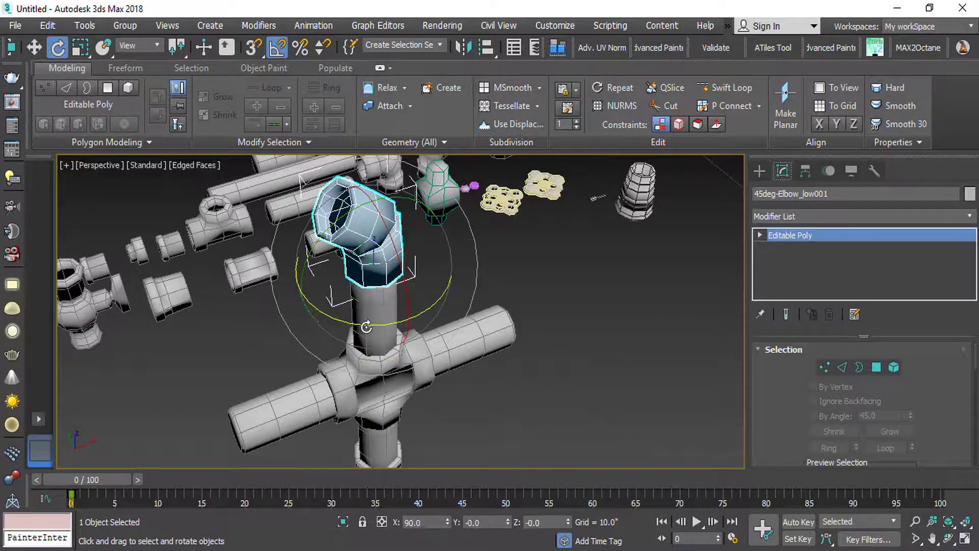
pyautogui.moveTo(366, 326); pyautogui.dragTo(431, 319)
pyautogui.scroll(-5, 428, 322)
pyautogui.keyDown('alt'); pyautogui.moveTo(428, 321); pyautogui.dragTo(406, 335, button='middle'); pyautogui.keyUp('alt')
pyautogui.scroll(3, 371, 284)
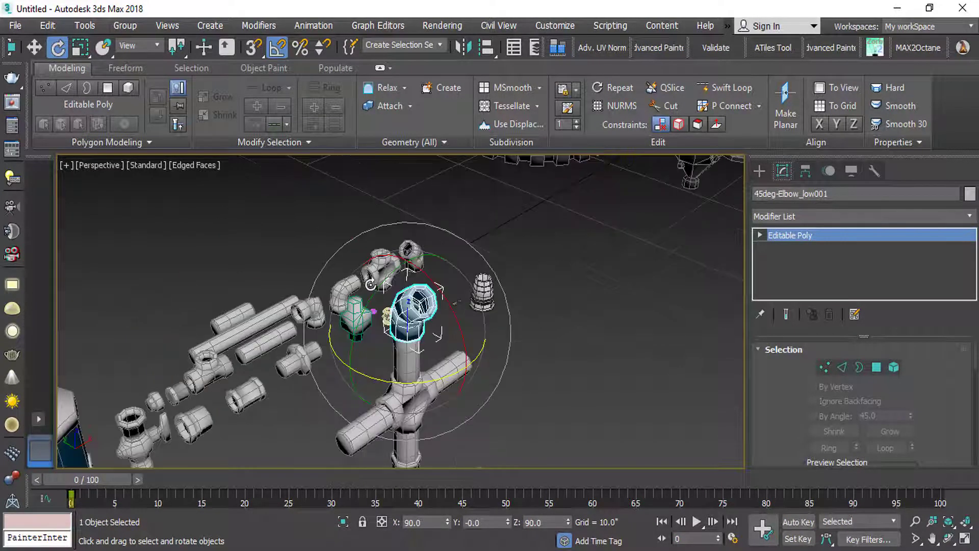
# Step: Make a copy of the upright short pipe above the cross rotated 45 degrees to match the elbow's angle
pyautogui.click(457, 344)
pyautogui.click(408, 367)
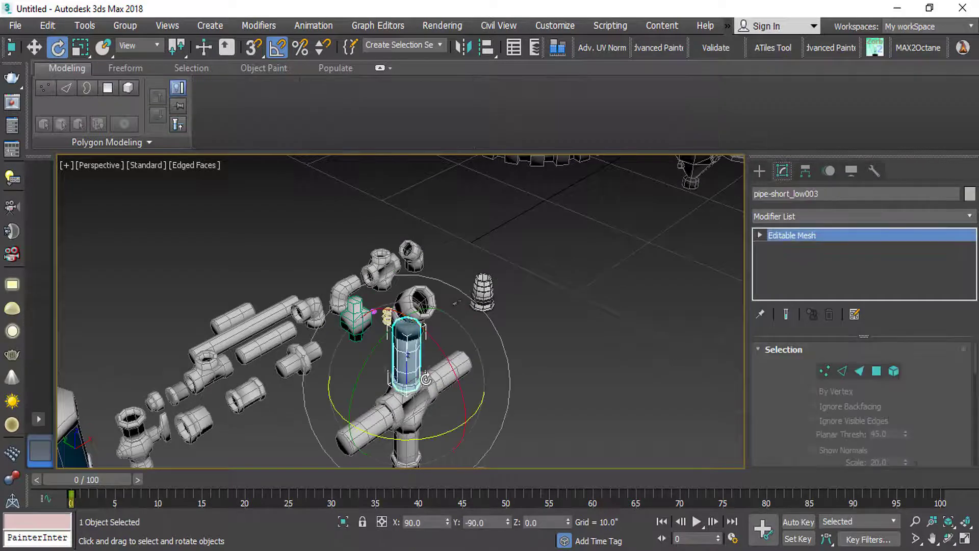
pyautogui.keyDown('alt'); pyautogui.moveTo(416, 383); pyautogui.dragTo(442, 384, button='middle'); pyautogui.keyUp('alt')
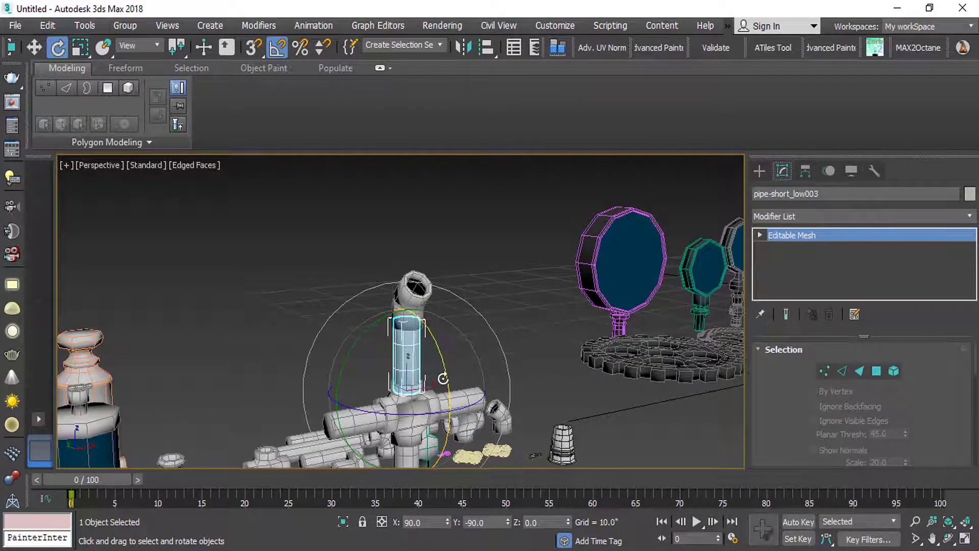
pyautogui.moveTo(443, 379)
pyautogui.keyDown('shift'); pyautogui.mouseDown()
pyautogui.moveTo(440, 341)
pyautogui.moveTo(455, 409)
pyautogui.mouseUp(); pyautogui.keyUp('shift')
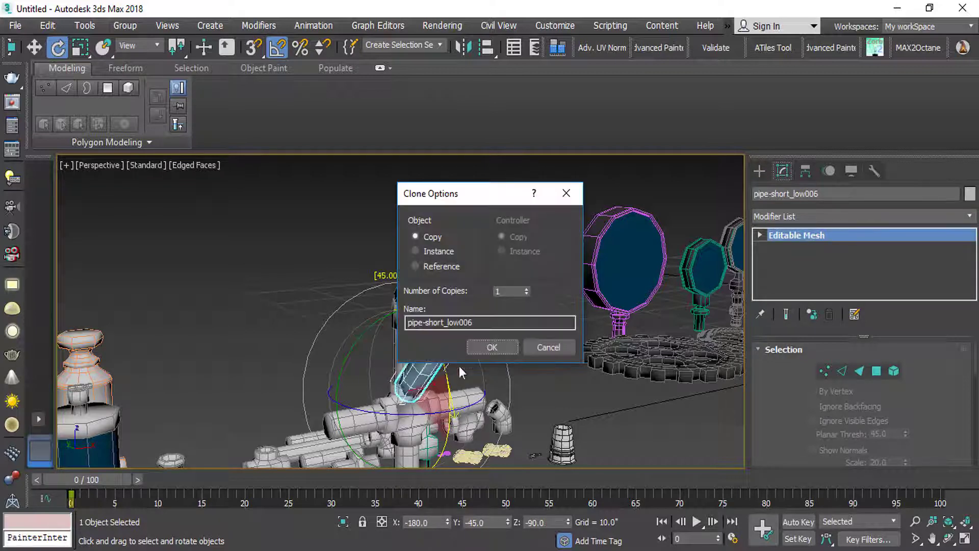
pyautogui.click(493, 347)
# Step: Raise the tilted pipe copy to the elbow's open end, at about Z 13.288, and nudge it to about X -93.968
pyautogui.press('w')
pyautogui.moveTo(410, 310); pyautogui.dragTo(438, 238)
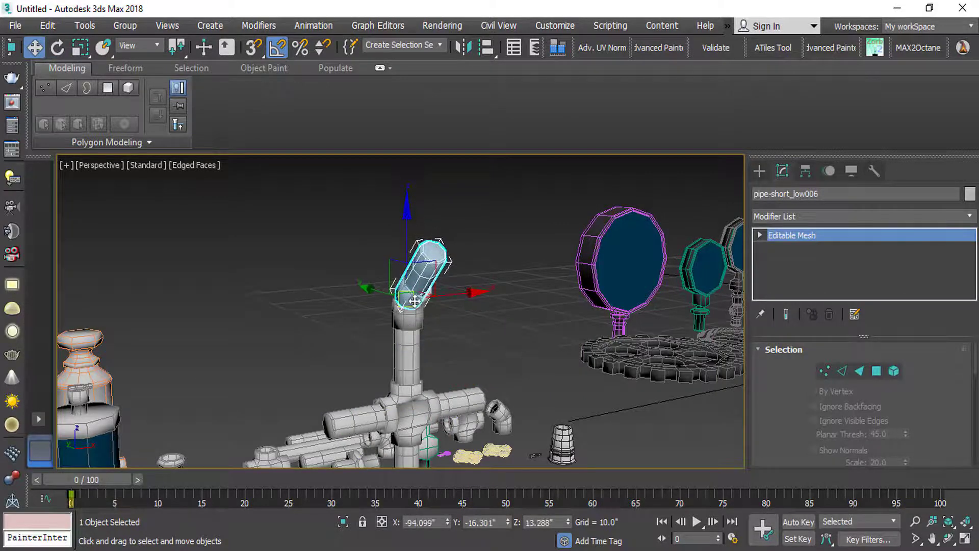
pyautogui.keyDown('alt'); pyautogui.moveTo(415, 300); pyautogui.dragTo(498, 322, button='middle'); pyautogui.keyUp('alt')
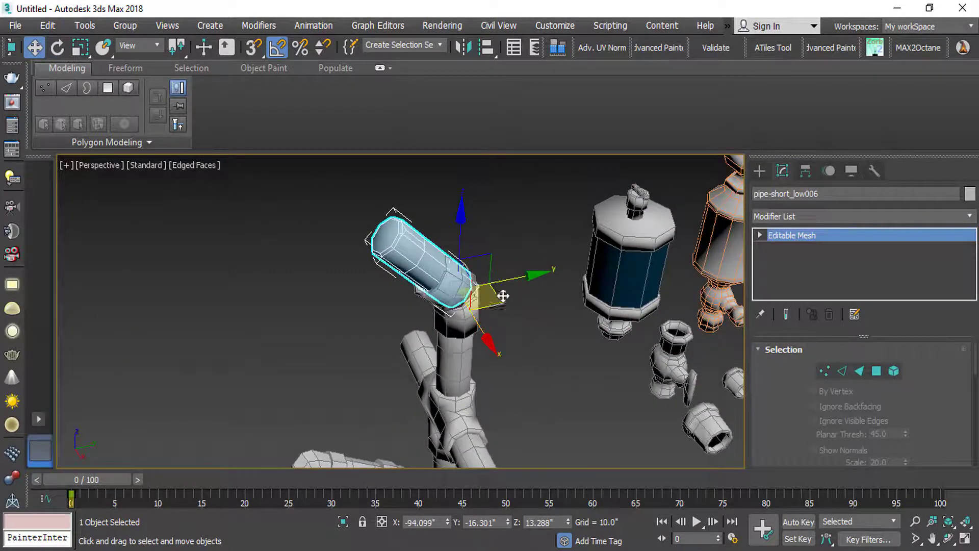
pyautogui.moveTo(474, 323); pyautogui.dragTo(478, 323)
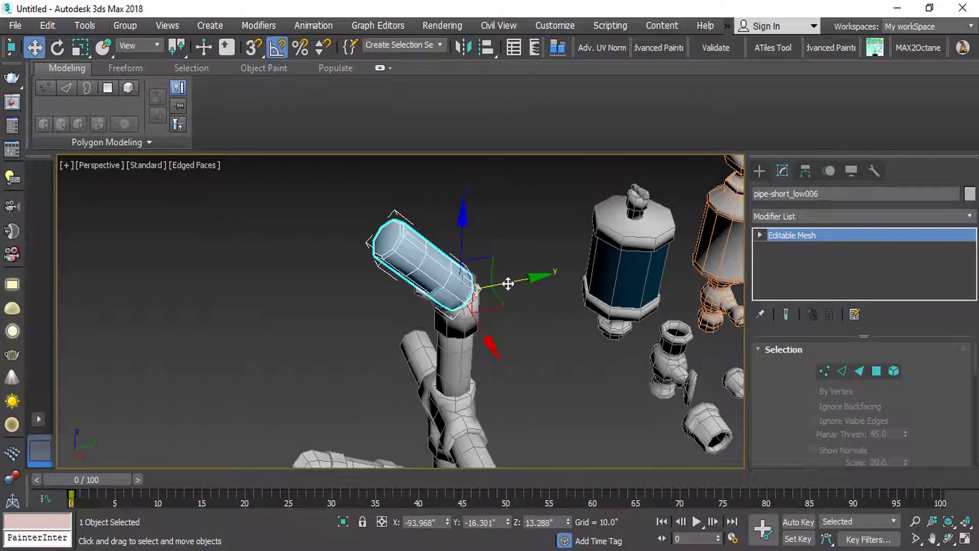
pyautogui.moveTo(508, 284); pyautogui.dragTo(511, 281)
# Step: Switch the reference coordinate system to Local and center the tilted pipe in the elbow by nudging it along its Z and Y axes
pyautogui.click(138, 46)
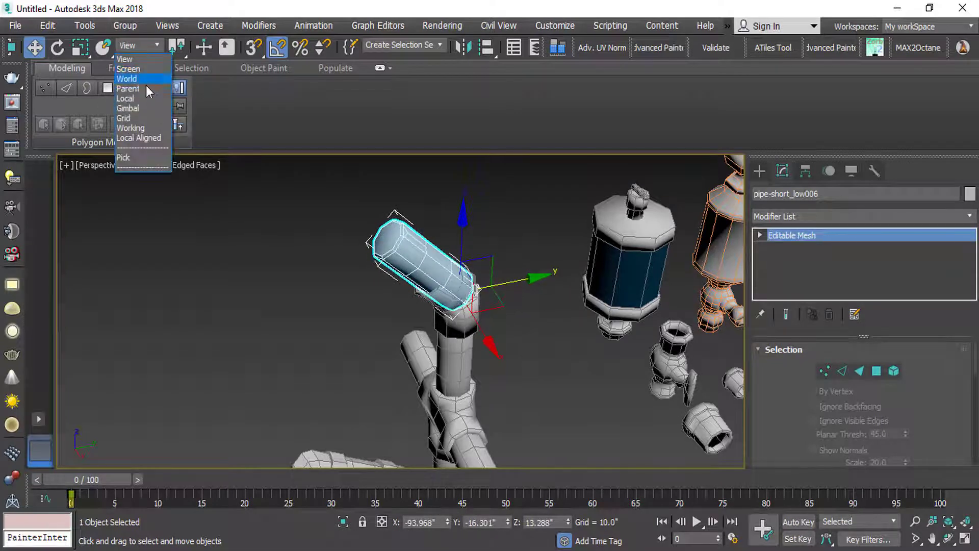
pyautogui.click(127, 99)
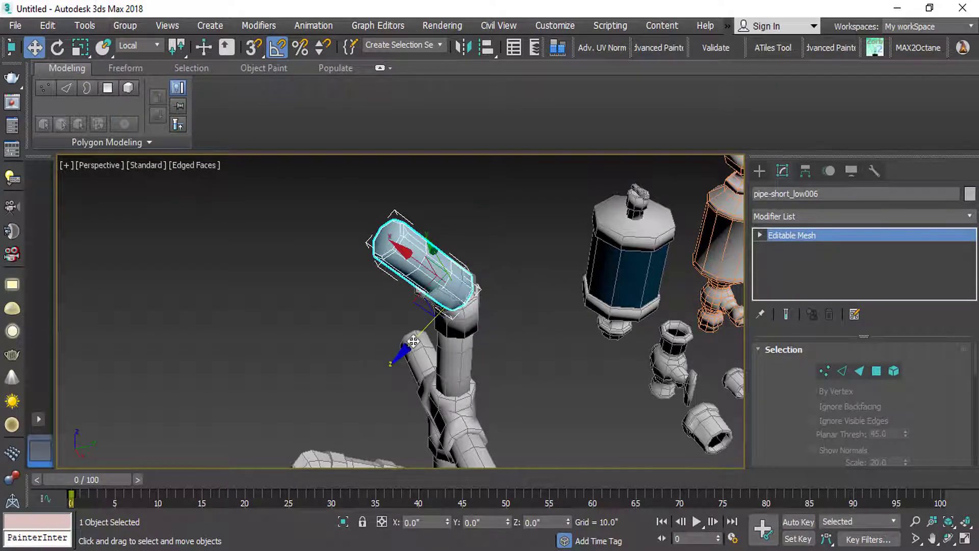
pyautogui.moveTo(413, 340); pyautogui.dragTo(405, 343)
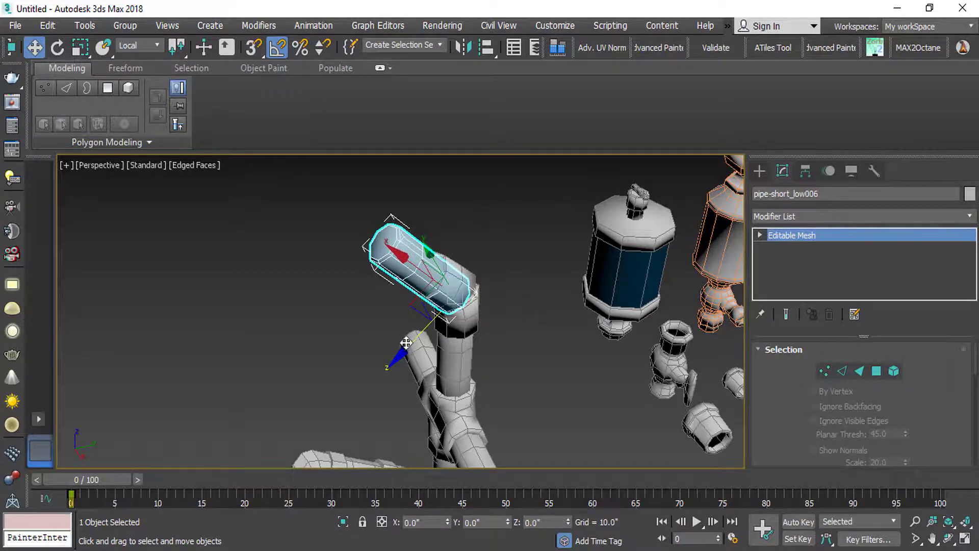
pyautogui.scroll(4, 456, 266)
pyautogui.keyDown('alt'); pyautogui.moveTo(456, 266); pyautogui.dragTo(499, 265, button='middle'); pyautogui.keyUp('alt')
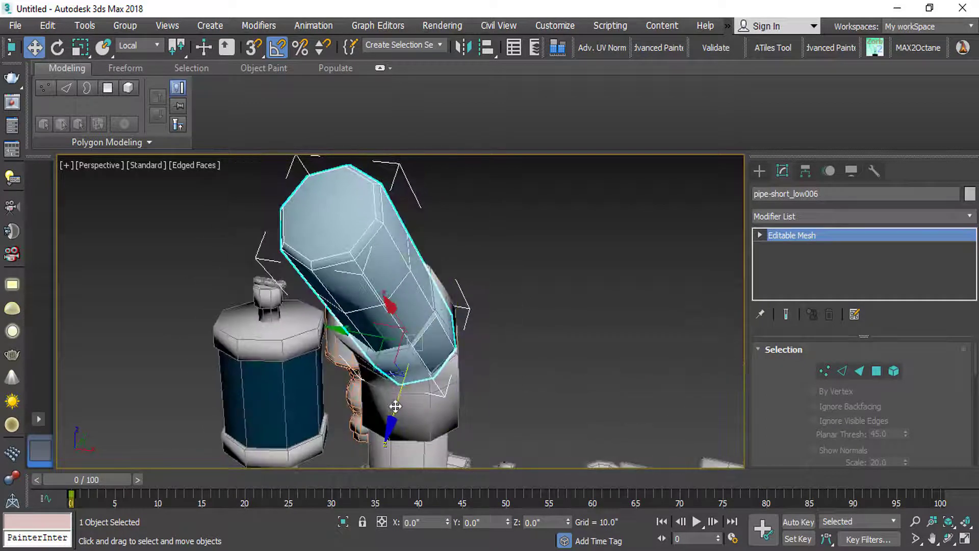
pyautogui.moveTo(395, 406); pyautogui.dragTo(387, 398)
pyautogui.moveTo(353, 329); pyautogui.dragTo(346, 329)
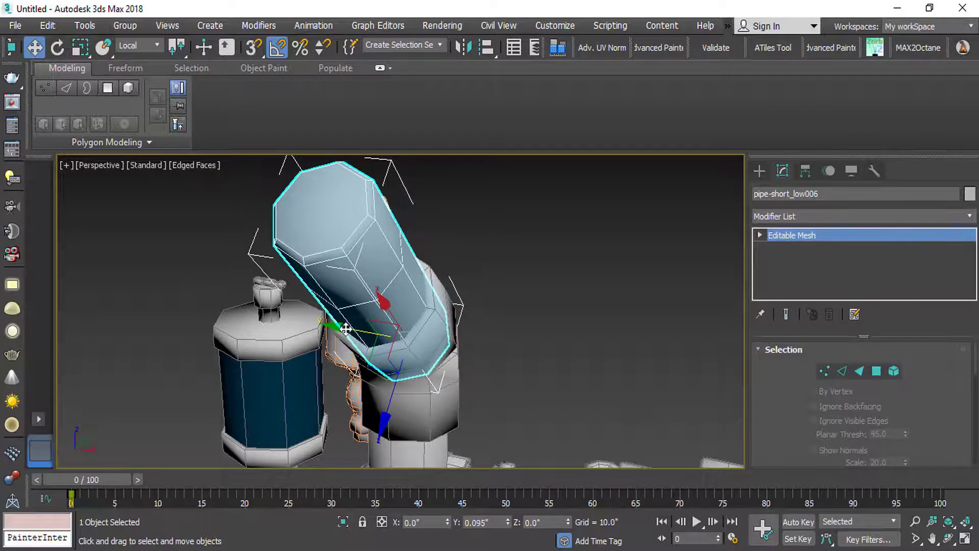
# Step: Slide the tilted pipe outward along its local X axis until its lower end sits in the elbow's opening
pyautogui.keyDown('alt'); pyautogui.moveTo(264, 370); pyautogui.dragTo(353, 334, button='middle'); pyautogui.keyUp('alt')
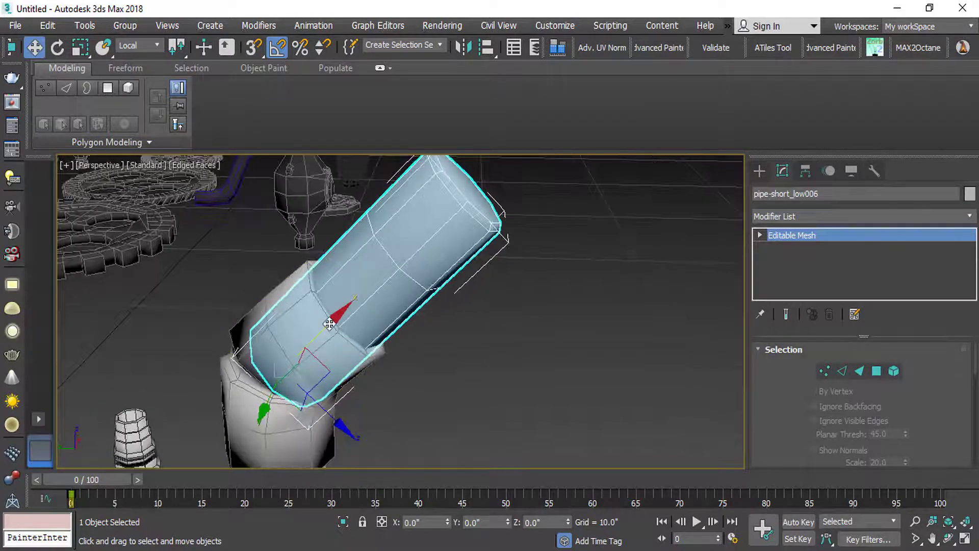
pyautogui.moveTo(329, 324); pyautogui.dragTo(359, 306)
pyautogui.scroll(-3, 357, 354)
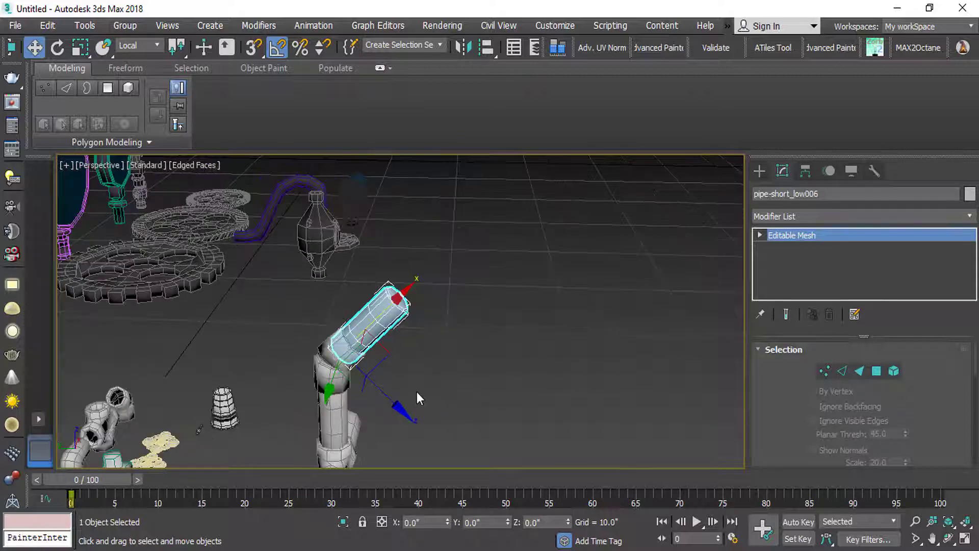
# Step: Make a copy of the loose 90-degree elbow and align its center to the tilted short pipe's center on X, Y and Z
pyautogui.keyDown('alt'); pyautogui.moveTo(360, 382); pyautogui.dragTo(352, 324, button='middle'); pyautogui.keyUp('alt')
pyautogui.scroll(-4, 360, 327)
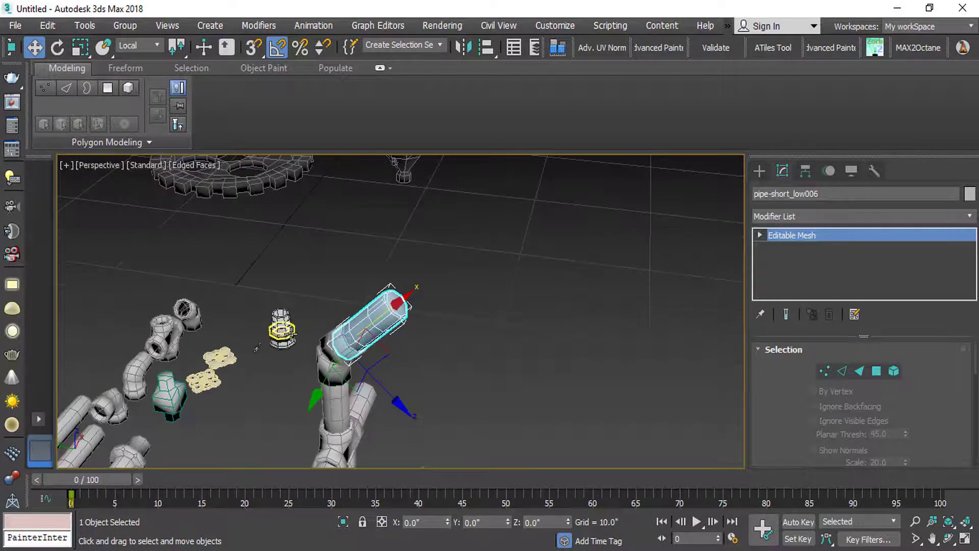
pyautogui.keyDown('alt'); pyautogui.moveTo(233, 344); pyautogui.dragTo(201, 345, button='middle'); pyautogui.keyUp('alt')
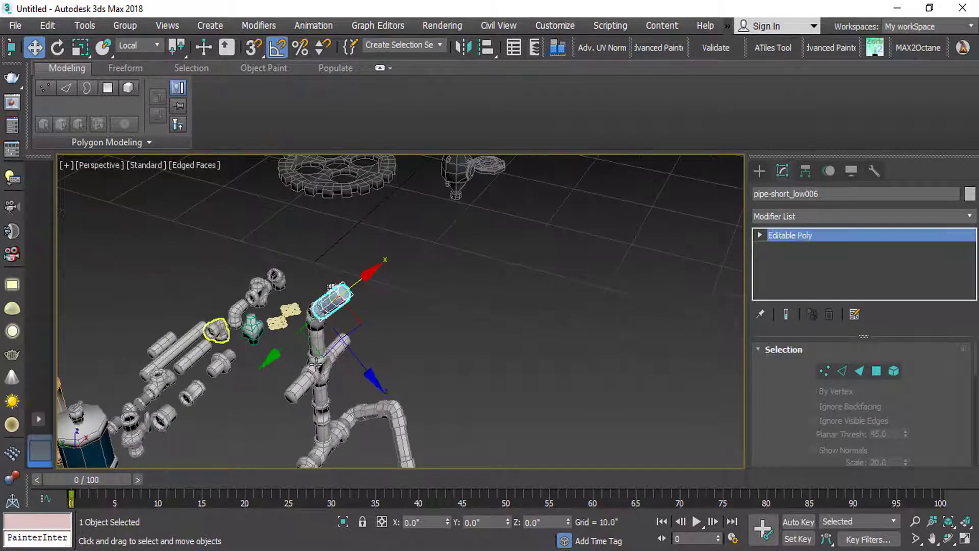
pyautogui.click(216, 331)
pyautogui.keyDown('shift'); pyautogui.moveTo(298, 360); pyautogui.dragTo(355, 380); pyautogui.keyUp('shift')
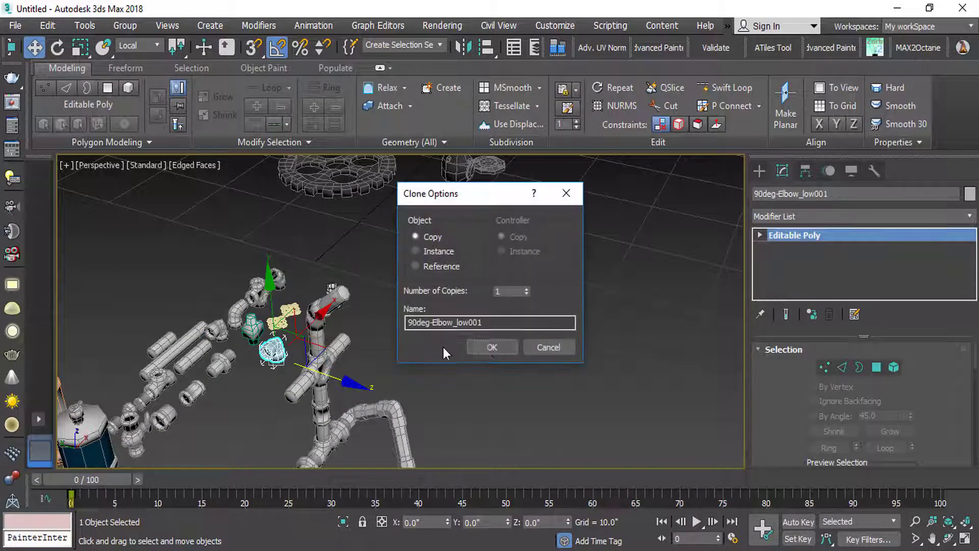
pyautogui.press('Return')
pyautogui.hotkey('alt', 'a')
pyautogui.click(340, 303)
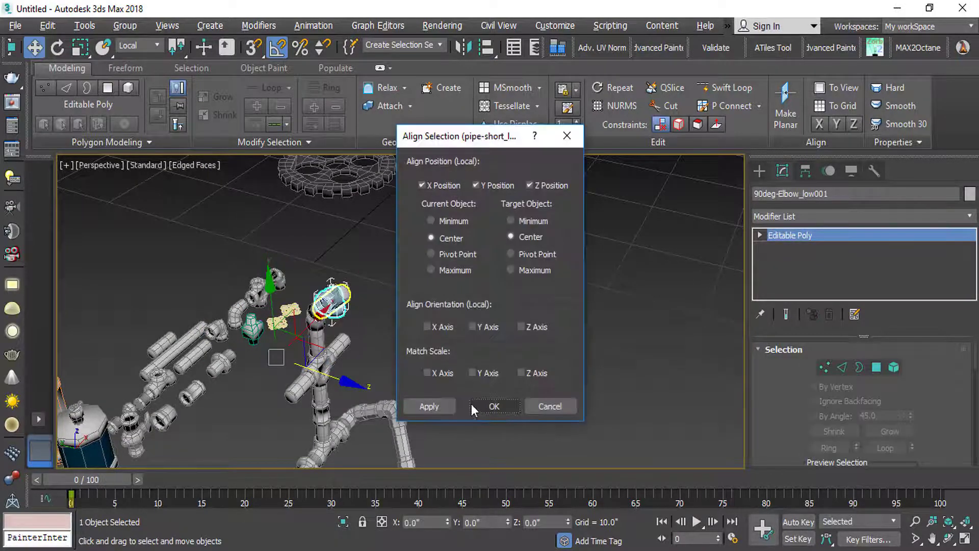
pyautogui.click(493, 407)
pyautogui.scroll(5, 310, 271)
pyautogui.scroll(-5, 304, 262)
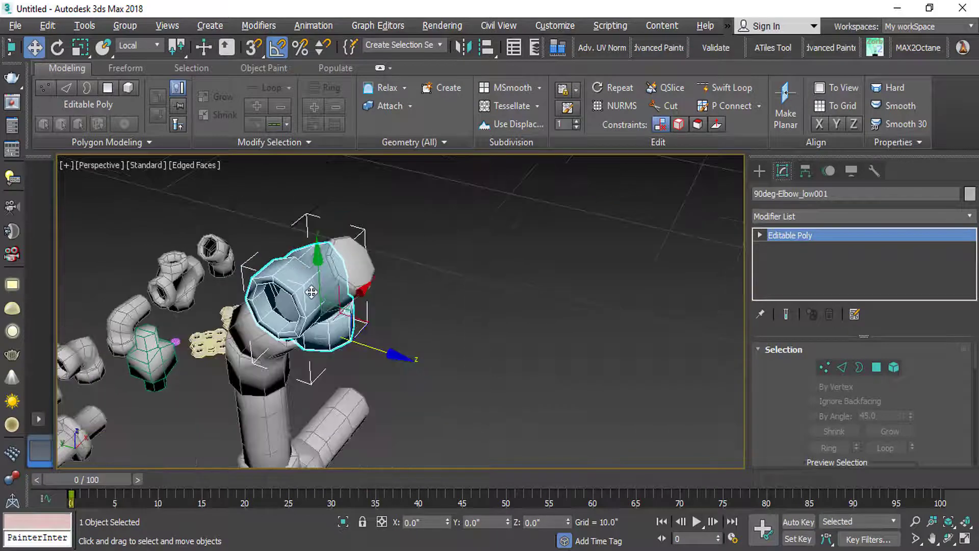
# Step: Rotate the elbow copy 90 degrees about the vertical axis and tilt it to match the angled pipe, with its free end facing downward
pyautogui.press('e')
pyautogui.moveTo(334, 382); pyautogui.dragTo(395, 359)
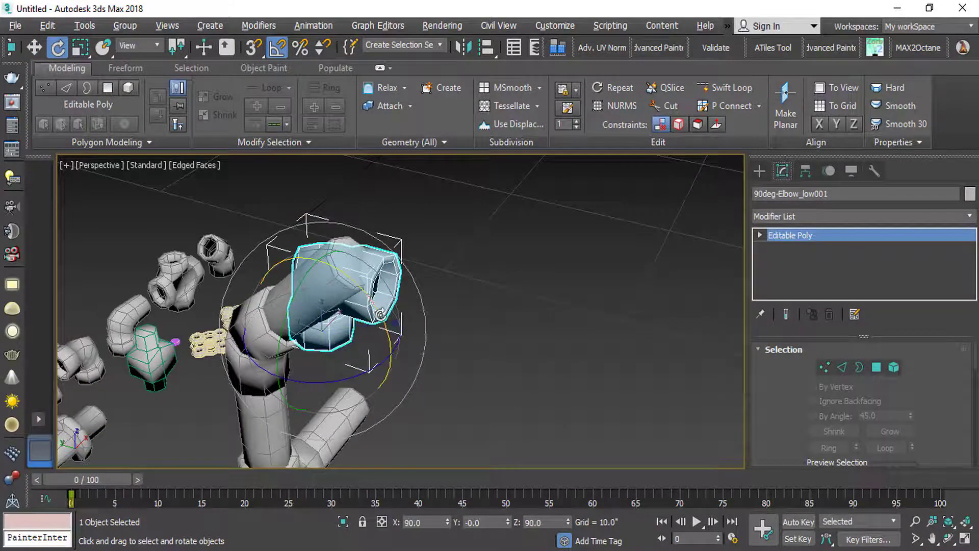
pyautogui.moveTo(366, 304); pyautogui.dragTo(389, 331)
pyautogui.press('w')
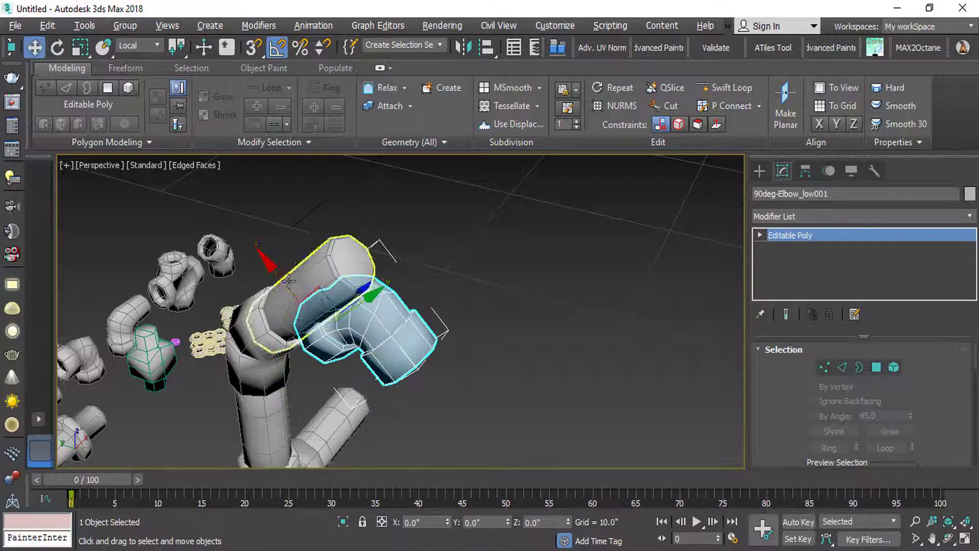
# Step: Move the elbow copy along its local X axis onto the upper end of the tilted pipe and check the fit from several angles
pyautogui.moveTo(286, 285); pyautogui.dragTo(273, 248)
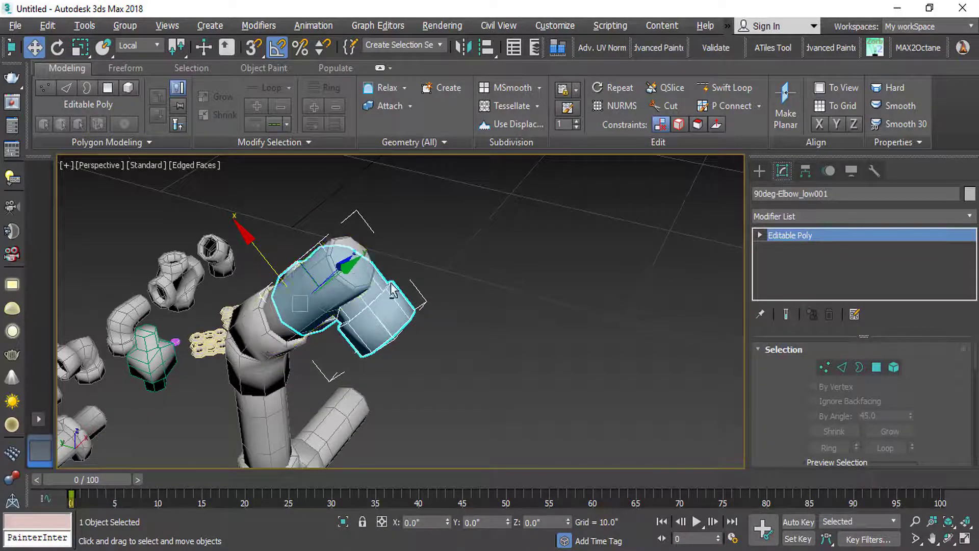
pyautogui.keyDown('alt'); pyautogui.moveTo(393, 291); pyautogui.dragTo(331, 325, button='middle'); pyautogui.keyUp('alt')
pyautogui.keyDown('alt'); pyautogui.moveTo(388, 254); pyautogui.dragTo(321, 159, button='middle'); pyautogui.keyUp('alt')
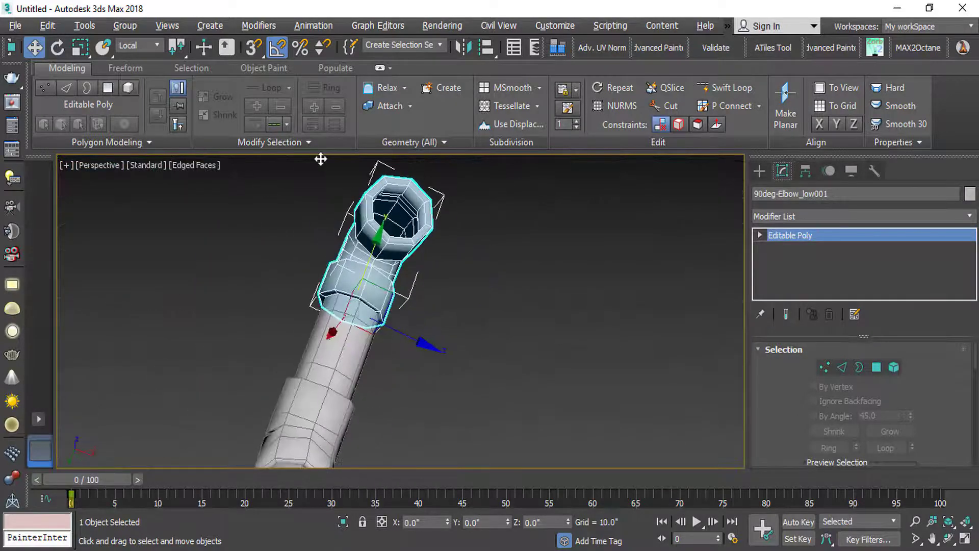
pyautogui.scroll(6, 423, 353)
pyautogui.keyDown('alt'); pyautogui.moveTo(423, 353); pyautogui.dragTo(283, 320, button='middle'); pyautogui.keyUp('alt')
pyautogui.scroll(-6, 390, 306)
# Step: Make a copy of the loose union fitting and align its center to the upper elbow's center on X, Y and Z
pyautogui.click(270, 336)
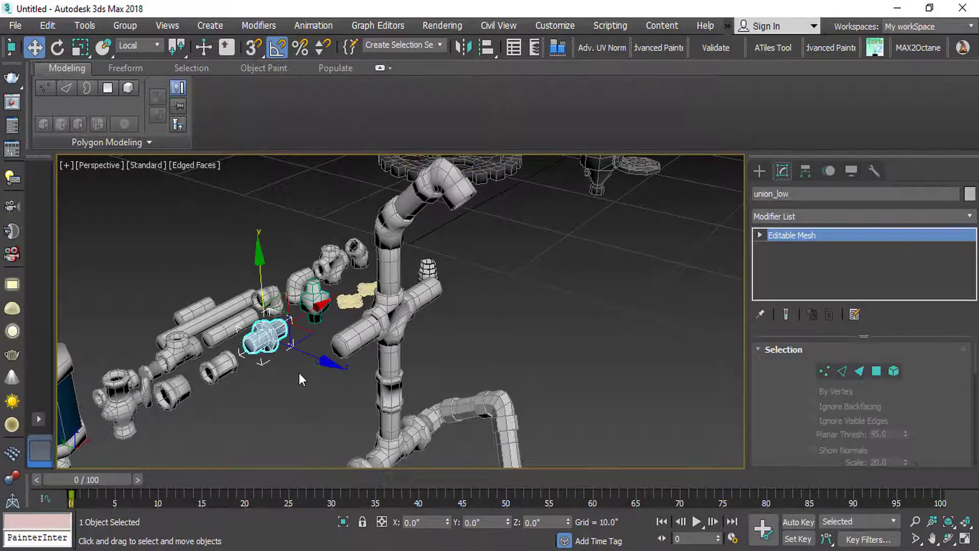
pyautogui.keyDown('shift'); pyautogui.moveTo(345, 365); pyautogui.dragTo(386, 380); pyautogui.keyUp('shift')
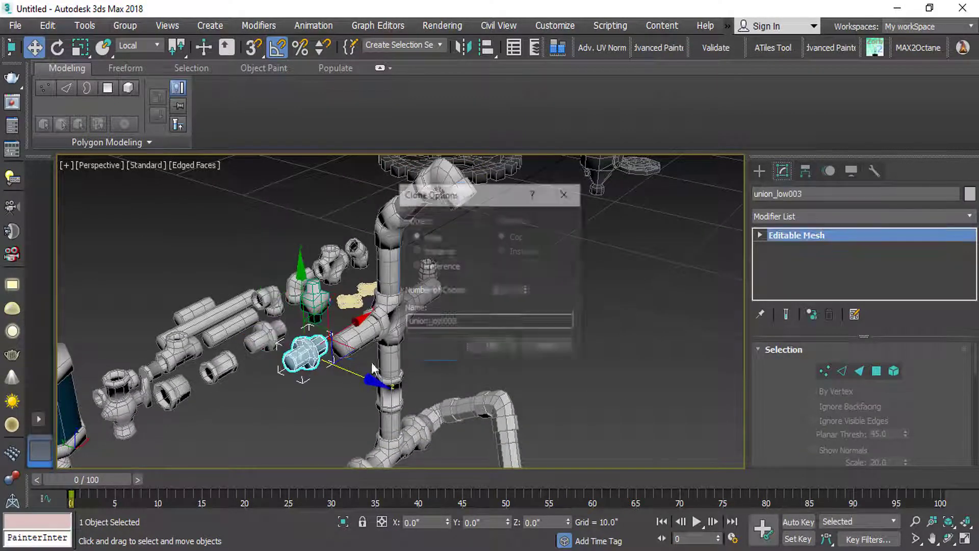
pyautogui.click(496, 341)
pyautogui.hotkey('alt', 'a')
pyautogui.click(458, 202)
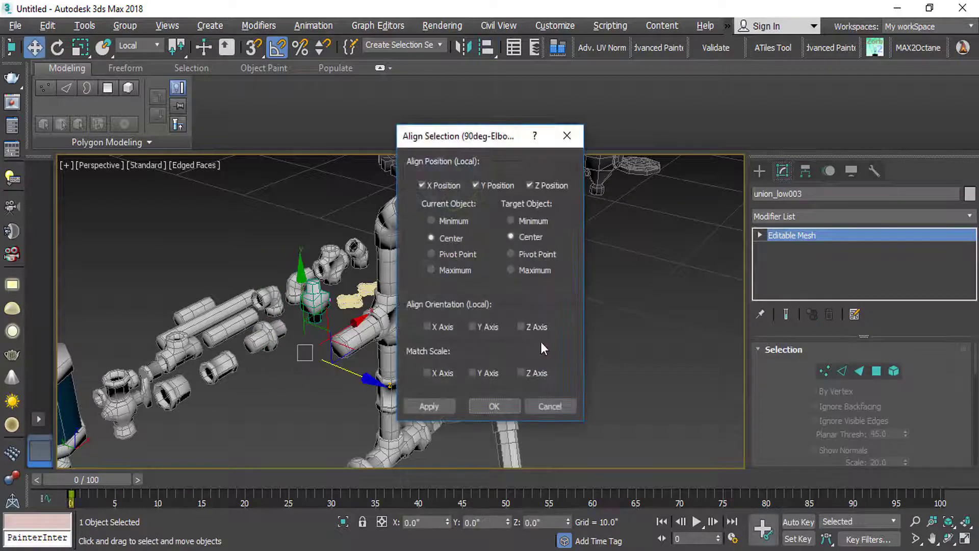
pyautogui.click(495, 406)
# Step: Rotate the union copy -90 degrees about Z and 45 degrees about Y to line up with the elbow's downward opening
pyautogui.keyDown('alt'); pyautogui.moveTo(494, 406); pyautogui.dragTo(344, 224, button='middle'); pyautogui.keyUp('alt')
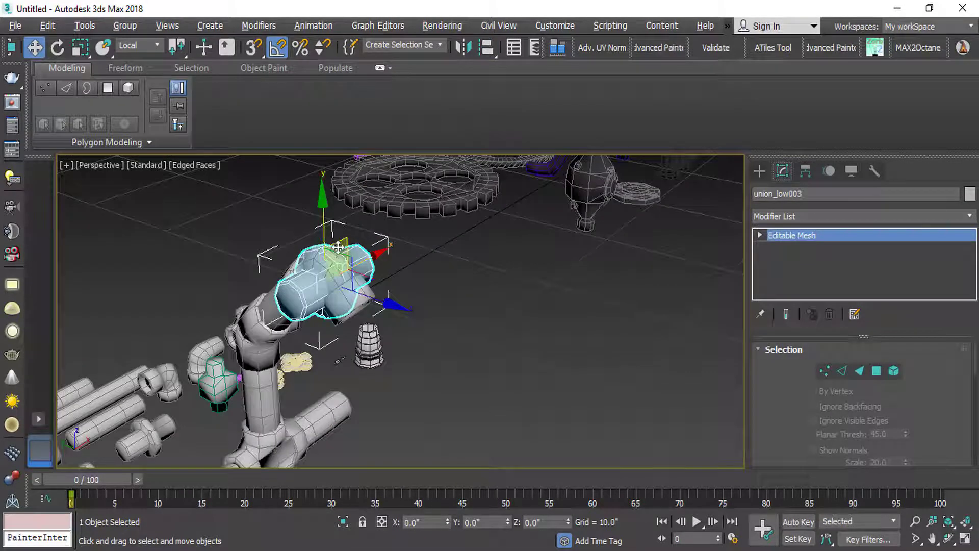
pyautogui.press('e')
pyautogui.moveTo(344, 324); pyautogui.dragTo(290, 333)
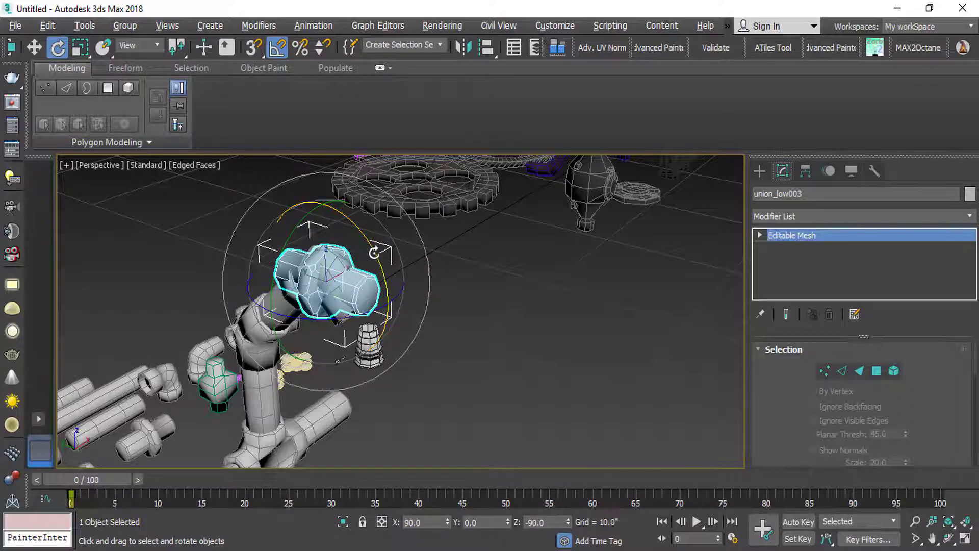
pyautogui.moveTo(375, 252); pyautogui.dragTo(376, 281)
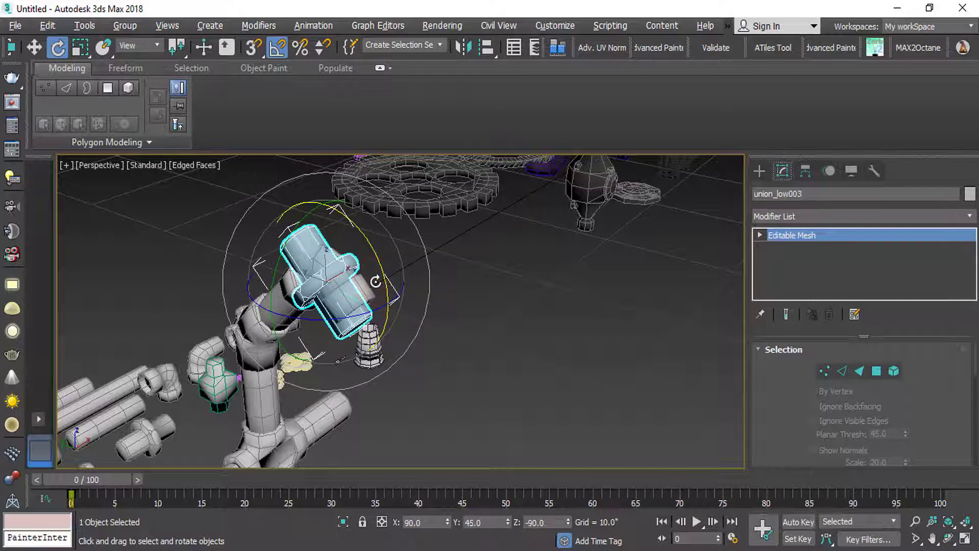
# Step: Slide the union along its local X axis into the elbow's open end and center it there along its local Z and Y axes
pyautogui.press('w')
pyautogui.moveTo(365, 343); pyautogui.dragTo(393, 408)
pyautogui.scroll(4, 361, 365)
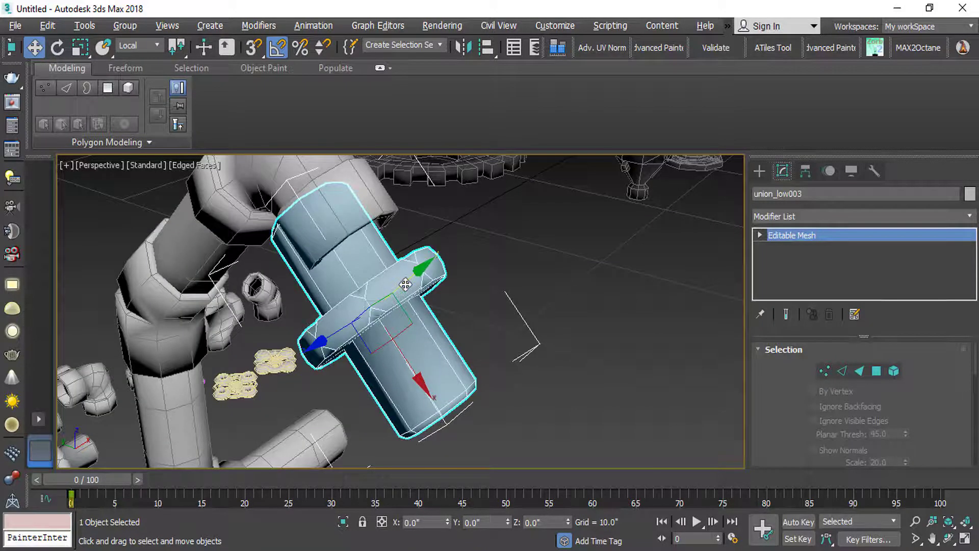
pyautogui.keyDown('alt'); pyautogui.moveTo(460, 325); pyautogui.dragTo(395, 278, button='middle'); pyautogui.keyUp('alt')
pyautogui.moveTo(395, 278); pyautogui.dragTo(318, 304)
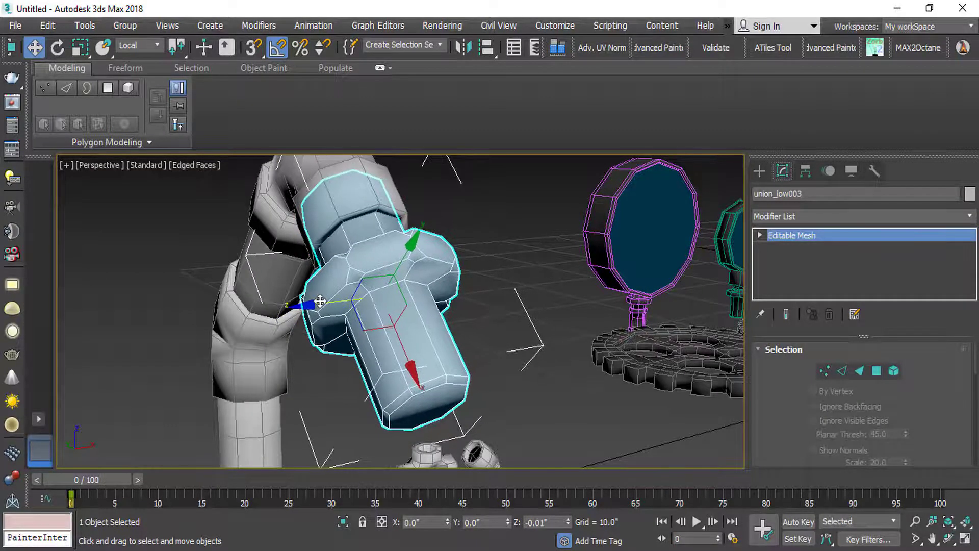
pyautogui.keyDown('alt'); pyautogui.moveTo(328, 318); pyautogui.dragTo(430, 245, button='middle'); pyautogui.keyUp('alt')
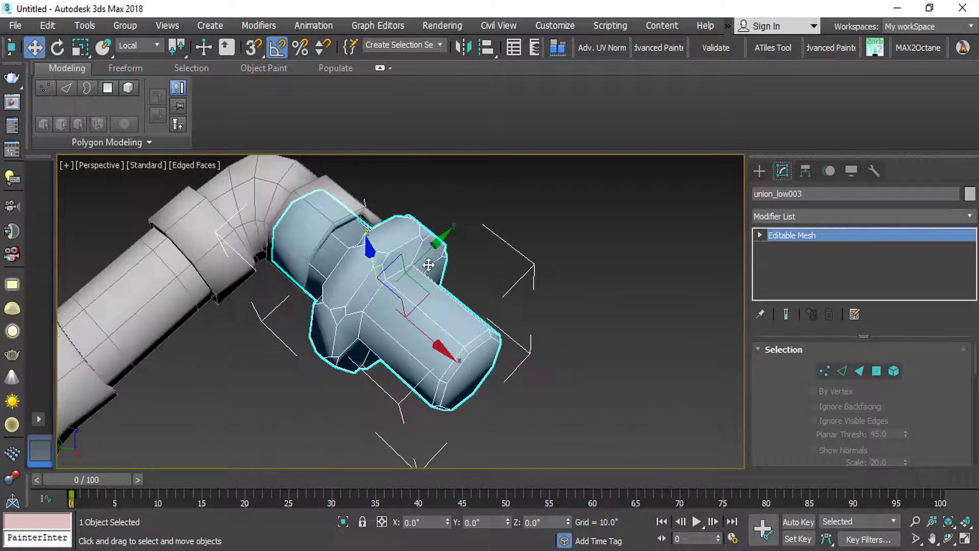
pyautogui.moveTo(431, 244); pyautogui.dragTo(427, 255)
pyautogui.keyDown('alt'); pyautogui.moveTo(482, 267); pyautogui.dragTo(399, 357, button='middle'); pyautogui.keyUp('alt')
pyautogui.scroll(-3, 358, 330)
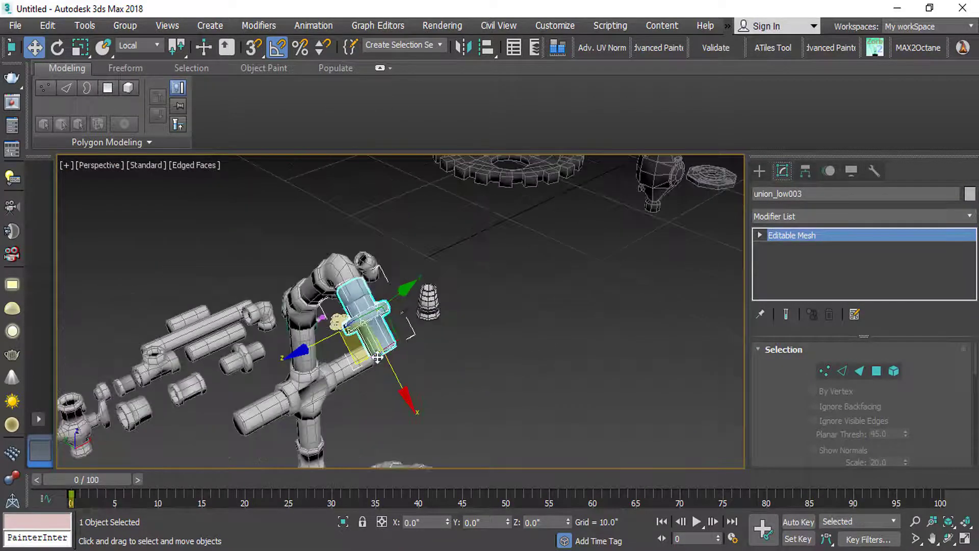
pyautogui.moveTo(395, 369); pyautogui.dragTo(400, 371)
pyautogui.scroll(-2, 365, 335)
pyautogui.keyDown('alt'); pyautogui.moveTo(365, 335); pyautogui.dragTo(411, 357, button='middle'); pyautogui.keyUp('alt')
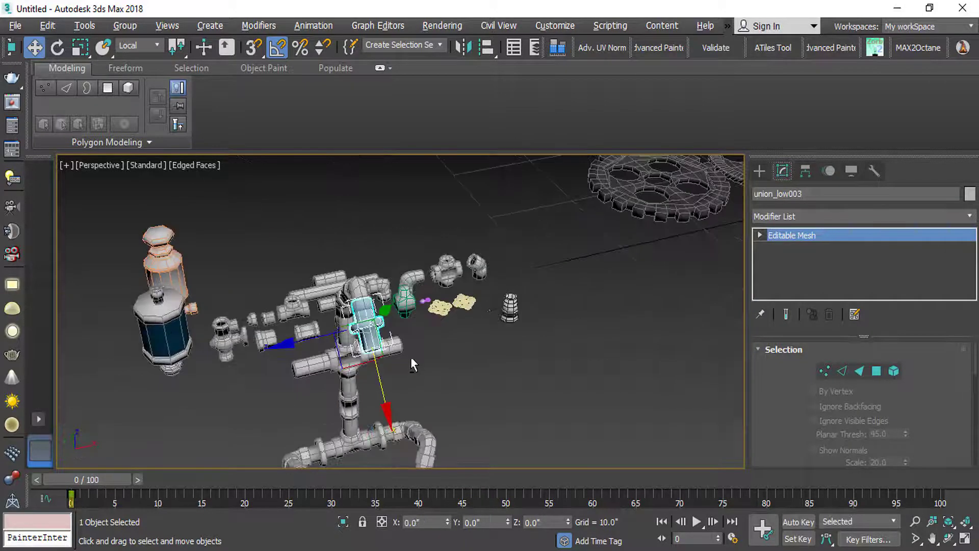
# Step: Select all five objects of the blue light bulb beside the wire cages
pyautogui.moveTo(536, 321); pyautogui.dragTo(279, 367, button='middle')
pyautogui.scroll(-4, 364, 337)
pyautogui.scroll(6, 476, 322)
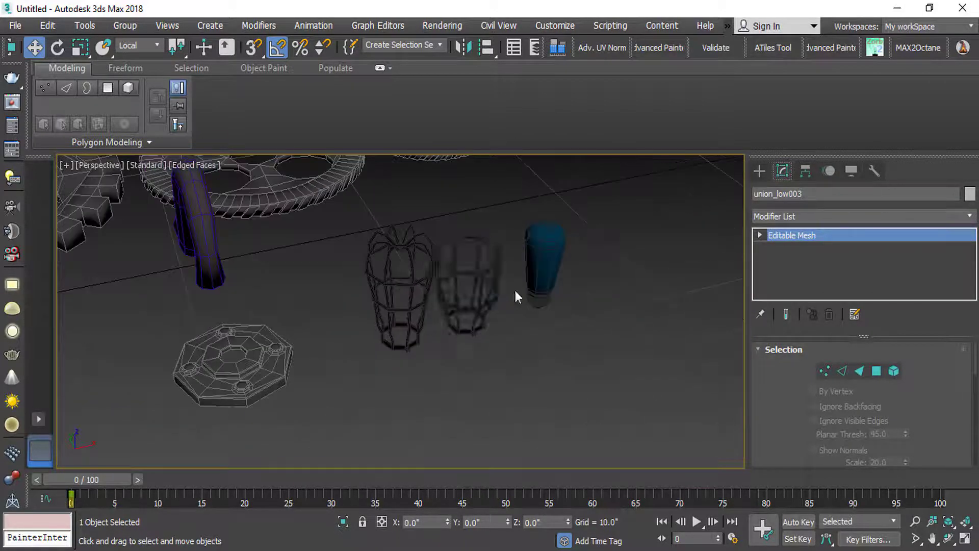
pyautogui.keyDown('alt'); pyautogui.moveTo(516, 291); pyautogui.dragTo(475, 255, button='middle'); pyautogui.keyUp('alt')
pyautogui.moveTo(403, 414); pyautogui.dragTo(404, 413)
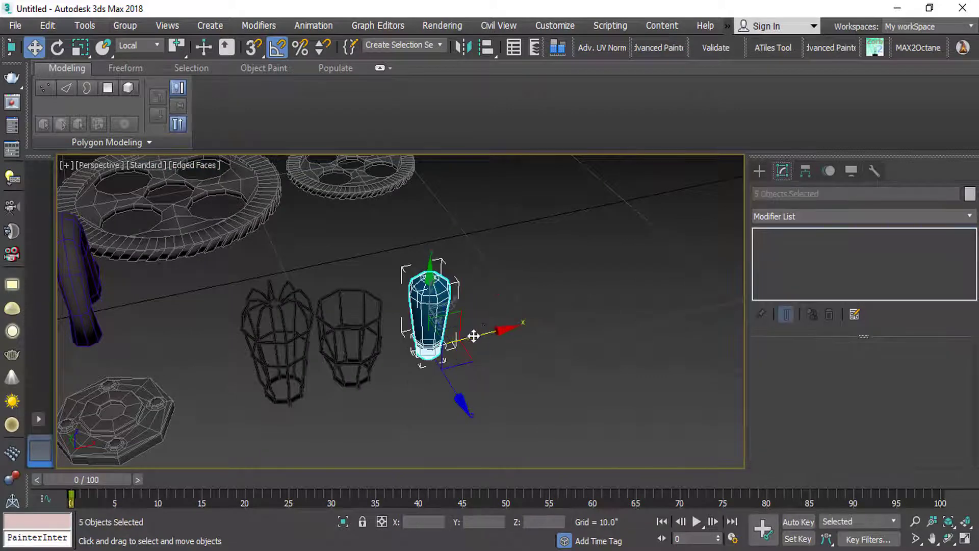
pyautogui.keyDown('shift'); pyautogui.moveTo(473, 335); pyautogui.dragTo(549, 321); pyautogui.keyUp('shift')
pyautogui.click(491, 346)
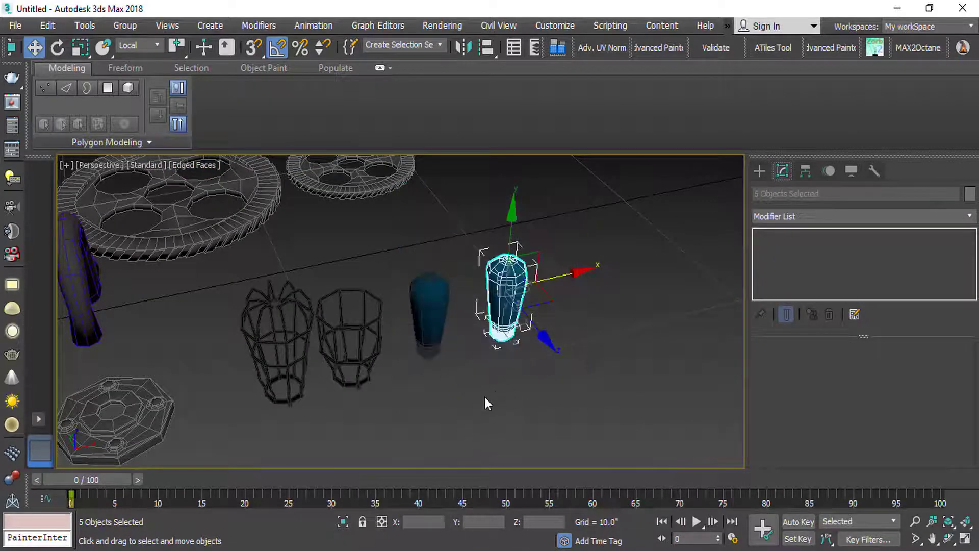
pyautogui.hotkey('ctrl', 'z')
# Step: Switch the reference coordinate system to View, make a copy of the bulb along X, and group the copied parts under the default name
pyautogui.click(137, 46)
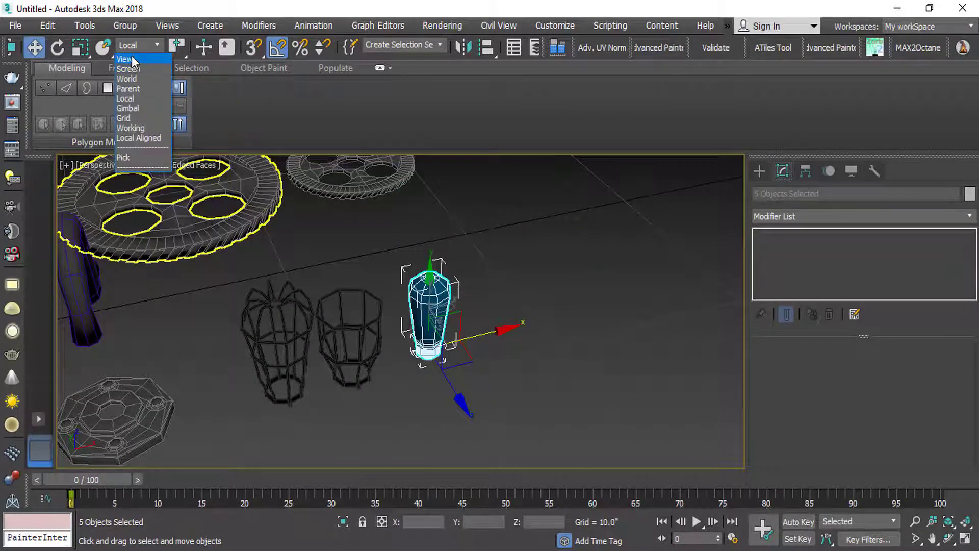
pyautogui.click(125, 60)
pyautogui.keyDown('shift'); pyautogui.moveTo(467, 309); pyautogui.dragTo(539, 292); pyautogui.keyUp('shift')
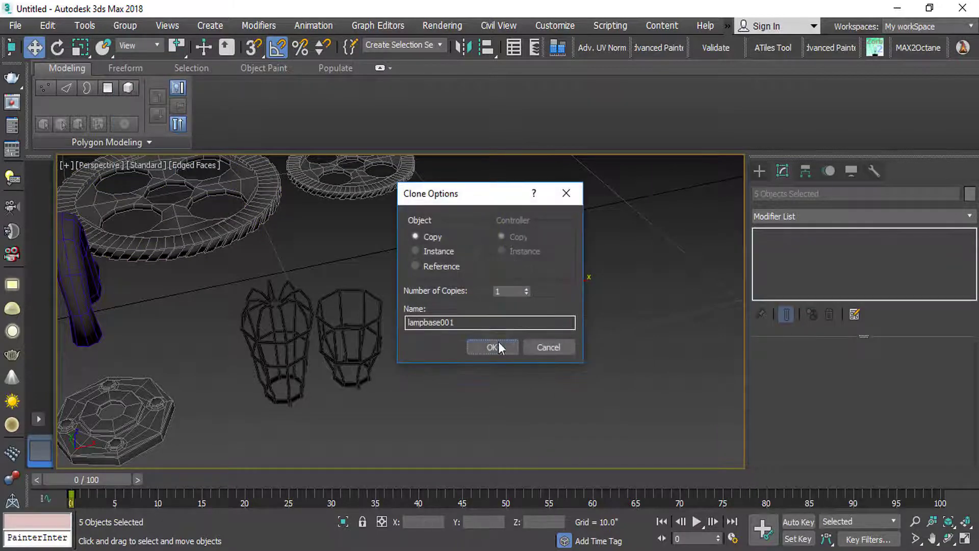
pyautogui.click(493, 346)
pyautogui.click(122, 26)
pyautogui.click(133, 47)
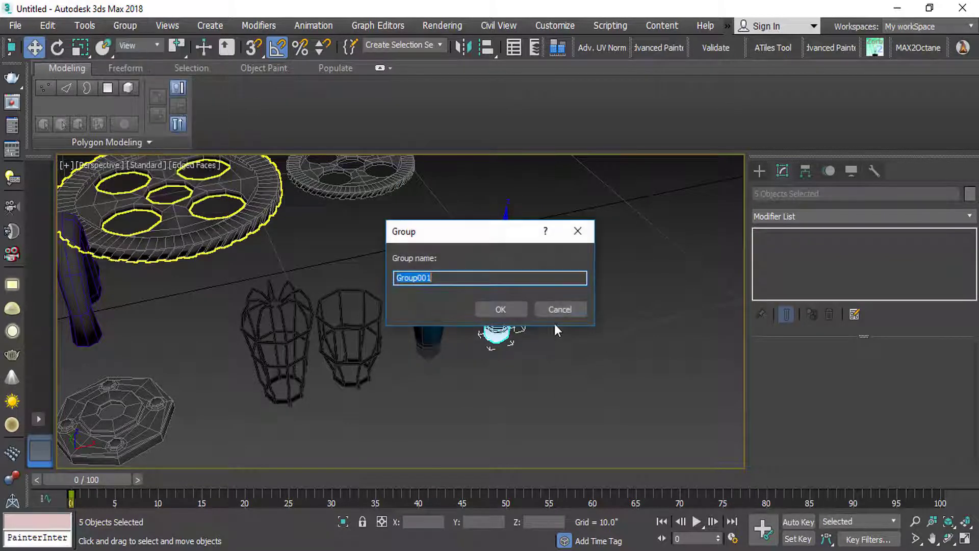
pyautogui.click(501, 307)
# Step: Make a copy of the two-part lamp holder beside the loose pipe fittings, offset along X
pyautogui.scroll(-5, 497, 304)
pyautogui.moveTo(167, 380); pyautogui.dragTo(255, 353, button='middle')
pyautogui.scroll(4, 265, 342)
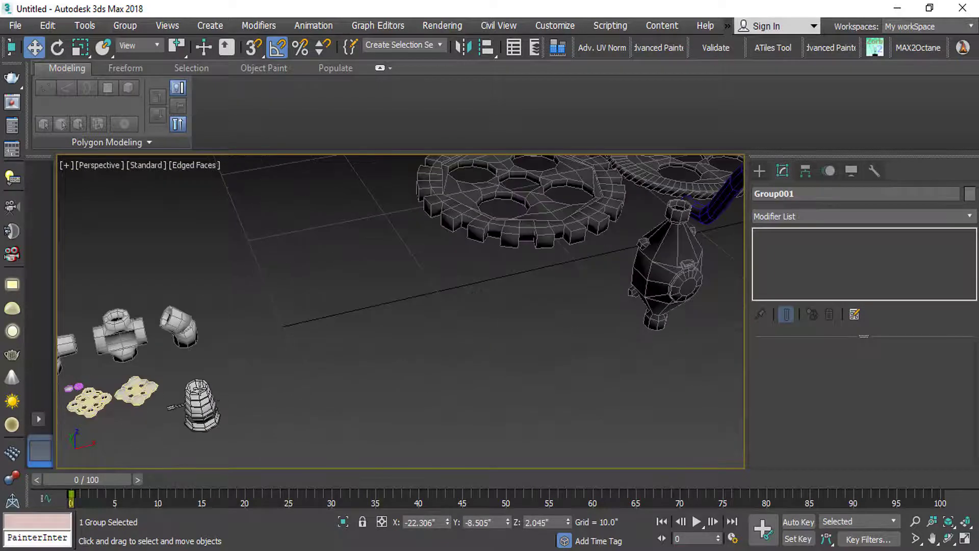
pyautogui.moveTo(207, 382); pyautogui.dragTo(273, 324, button='middle')
pyautogui.click(271, 349)
pyautogui.scroll(2, 306, 352)
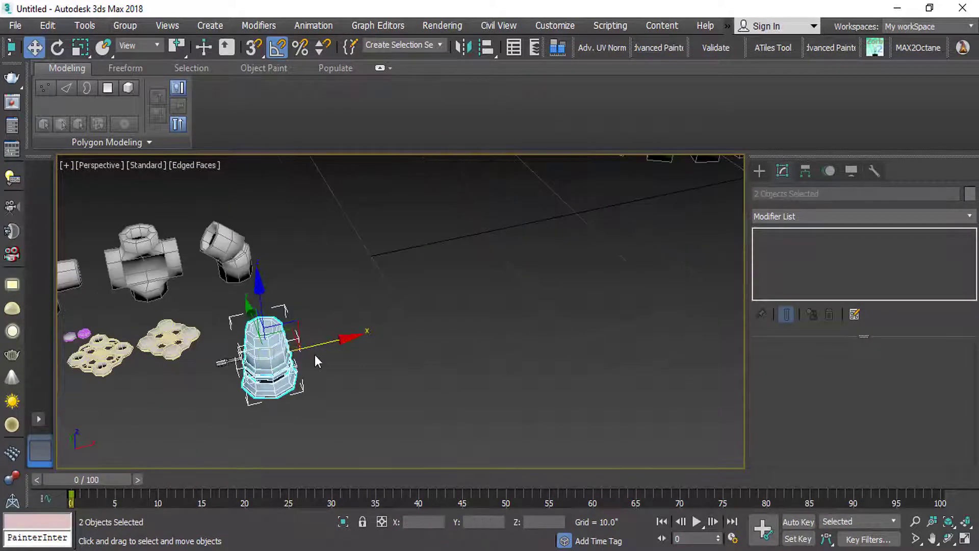
pyautogui.keyDown('shift'); pyautogui.moveTo(306, 349); pyautogui.dragTo(474, 310); pyautogui.keyUp('shift')
pyautogui.click(491, 345)
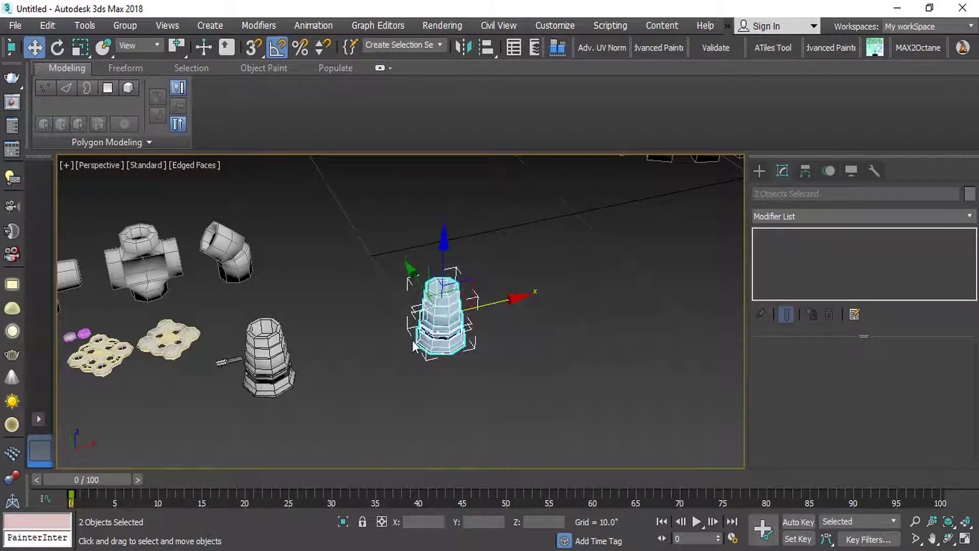
# Step: Group the two copied lamp holder parts under the default group name
pyautogui.moveTo(519, 364); pyautogui.dragTo(427, 380, button='middle')
pyautogui.click(125, 25)
pyautogui.click(131, 48)
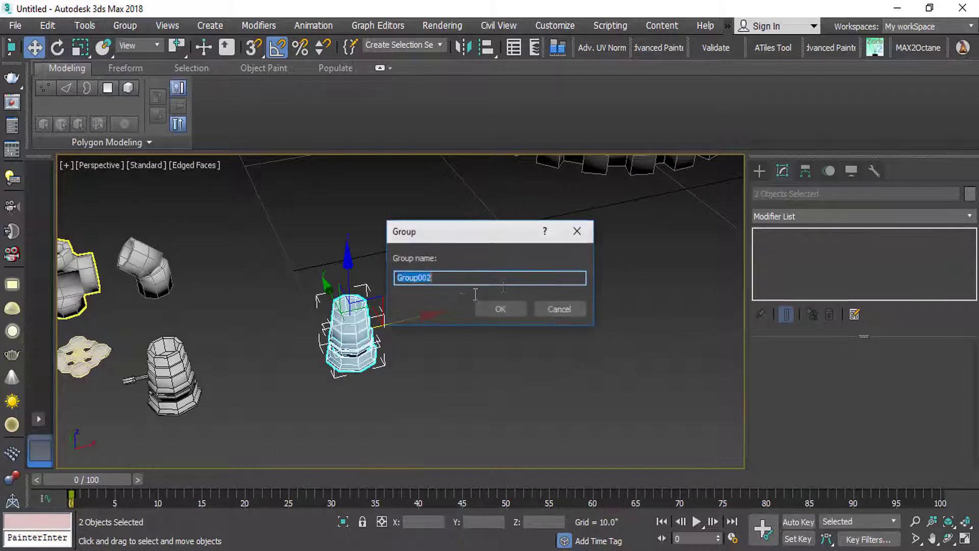
pyautogui.click(491, 311)
# Step: Align the bulb group's center to the copied lamp holder's center on X, Y and Z
pyautogui.scroll(-5, 317, 317)
pyautogui.moveTo(716, 275); pyautogui.dragTo(598, 280, button='middle')
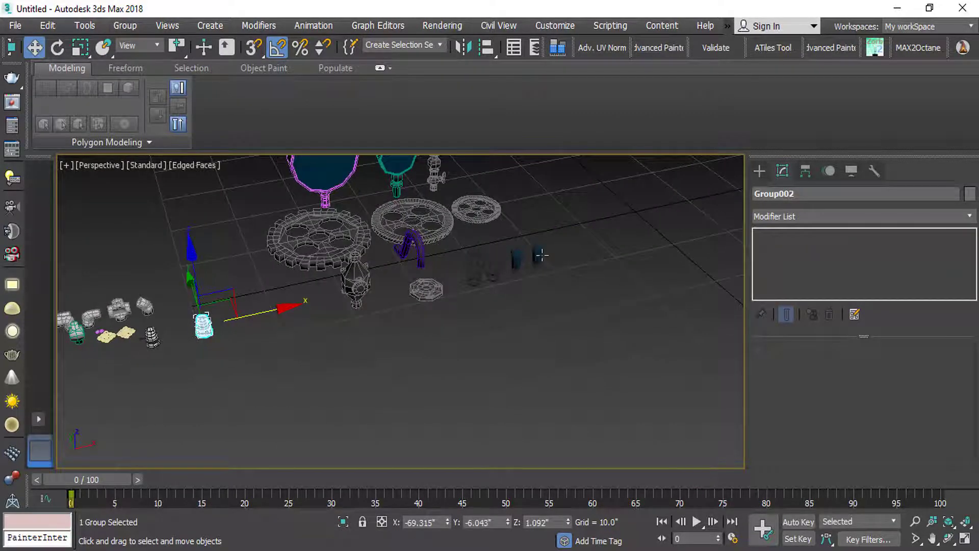
pyautogui.hotkey('alt', 'a')
pyautogui.click(204, 327)
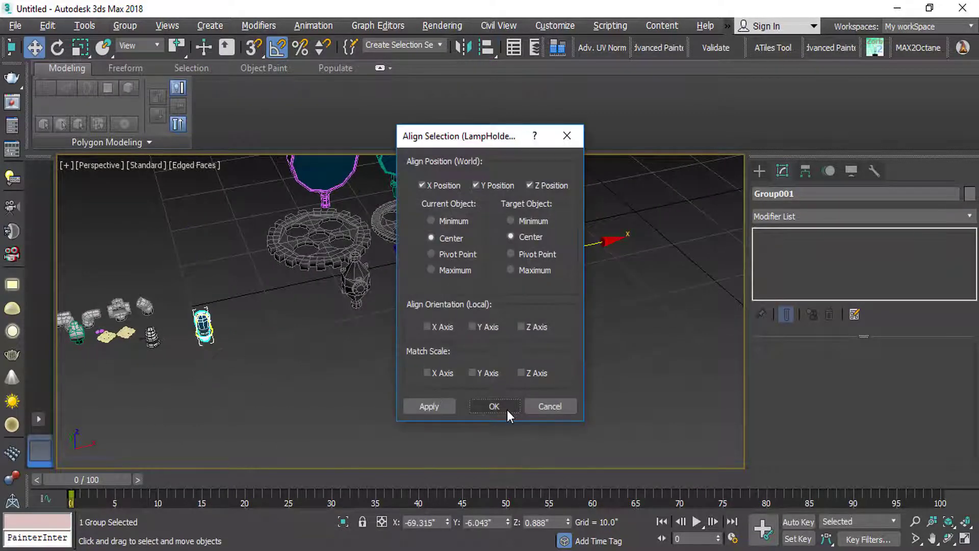
pyautogui.click(495, 406)
# Step: Raise the bulb group to about Z 3.738 so its base sits in the top of the lamp holder
pyautogui.scroll(5, 163, 326)
pyautogui.scroll(4, 249, 332)
pyautogui.moveTo(301, 297); pyautogui.dragTo(300, 177)
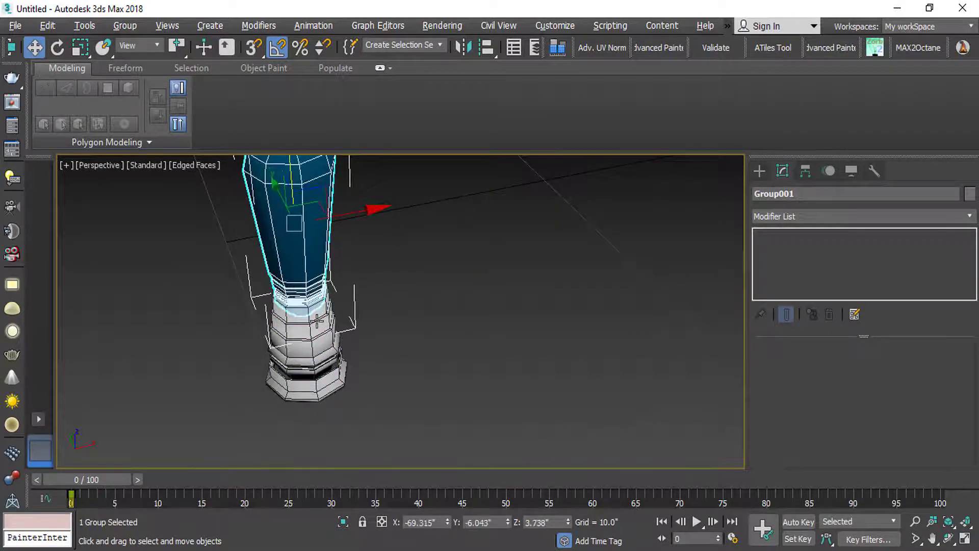
pyautogui.keyDown('alt'); pyautogui.moveTo(317, 320); pyautogui.dragTo(334, 285, button='middle'); pyautogui.keyUp('alt')
pyautogui.scroll(-3, 309, 334)
pyautogui.keyDown('alt'); pyautogui.moveTo(297, 353); pyautogui.dragTo(309, 376, button='middle'); pyautogui.keyUp('alt')
# Step: Select the bulb and lamp holder groups and combine them into one group with the default name
pyautogui.moveTo(274, 416); pyautogui.dragTo(357, 170)
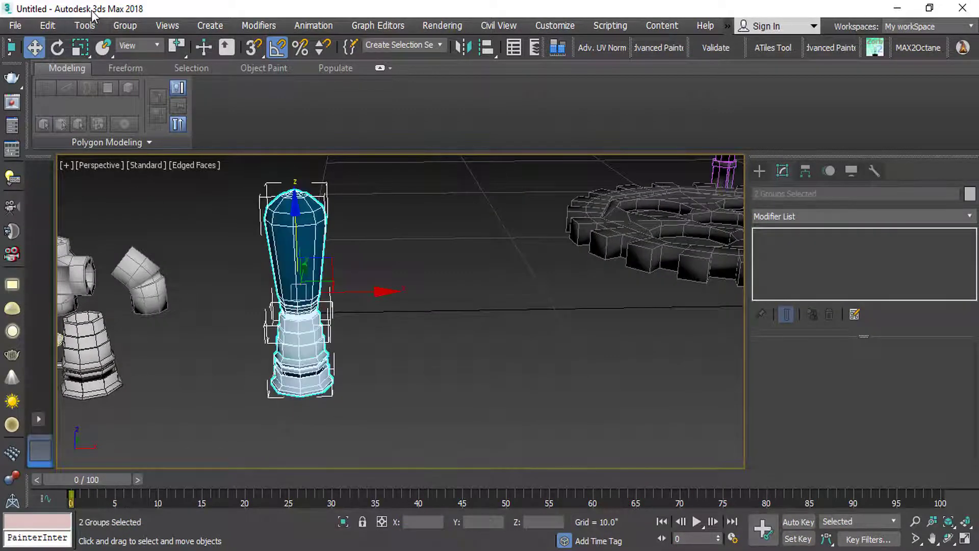
pyautogui.click(125, 25)
pyautogui.click(125, 48)
pyautogui.click(498, 308)
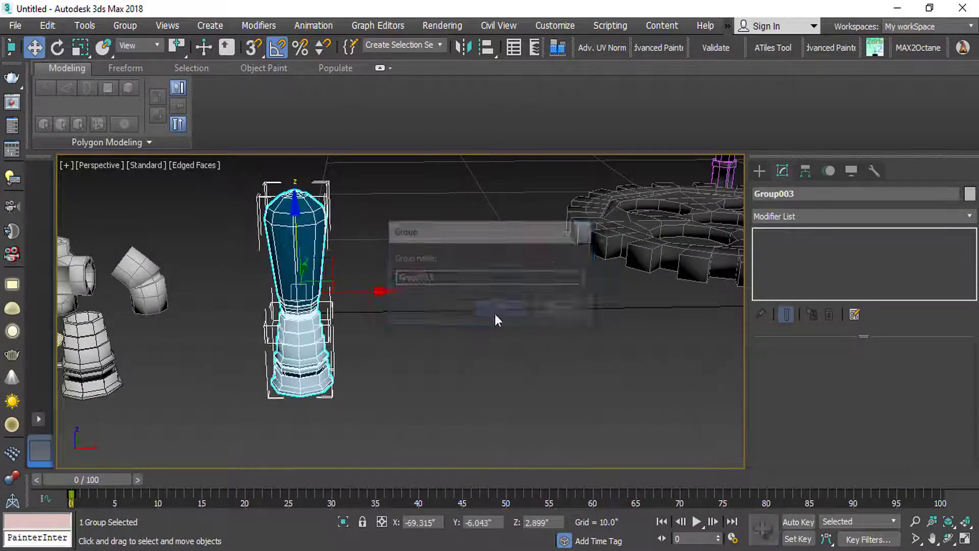
# Step: Align the lamp group's center to the union fitting at the end of the angled upper pipe on X, Y and Z
pyautogui.scroll(-5, 389, 269)
pyautogui.scroll(5, 390, 270)
pyautogui.hotkey('alt', 'a')
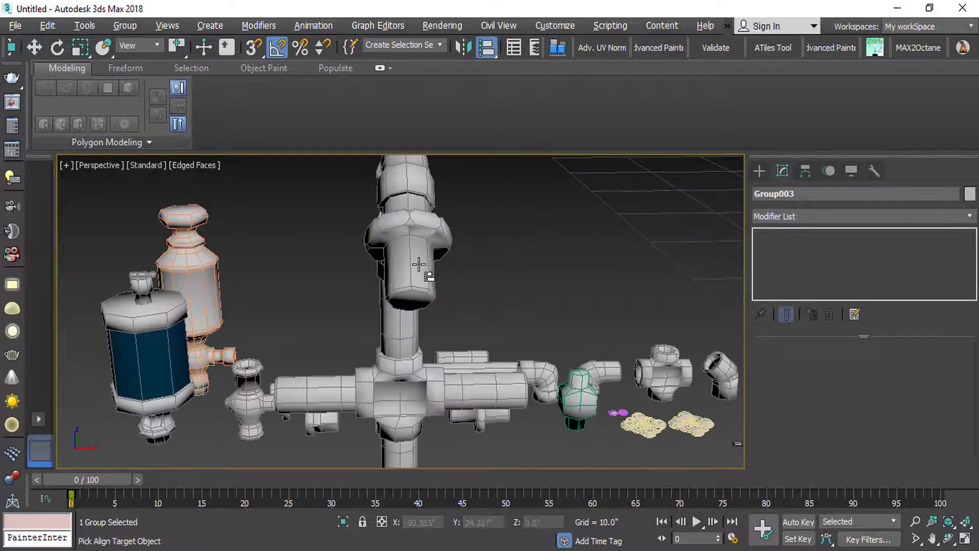
pyautogui.click(514, 389)
pyautogui.click(494, 411)
pyautogui.keyDown('alt'); pyautogui.moveTo(494, 411); pyautogui.dragTo(466, 294, button='middle'); pyautogui.keyUp('alt')
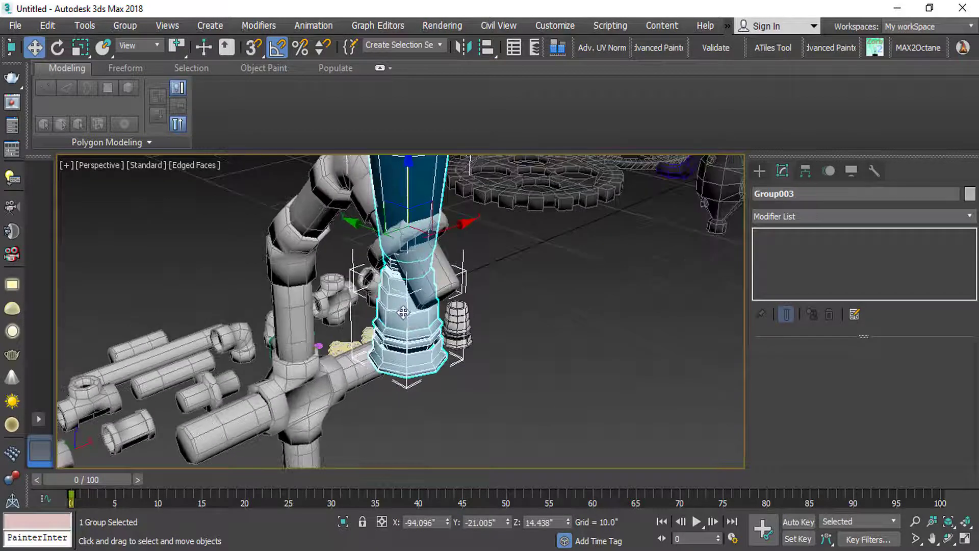
# Step: Rotate the lamp group 90 degrees about X and then further until the bulb points down along the union's tilt
pyautogui.press('e')
pyautogui.moveTo(461, 228); pyautogui.dragTo(464, 303)
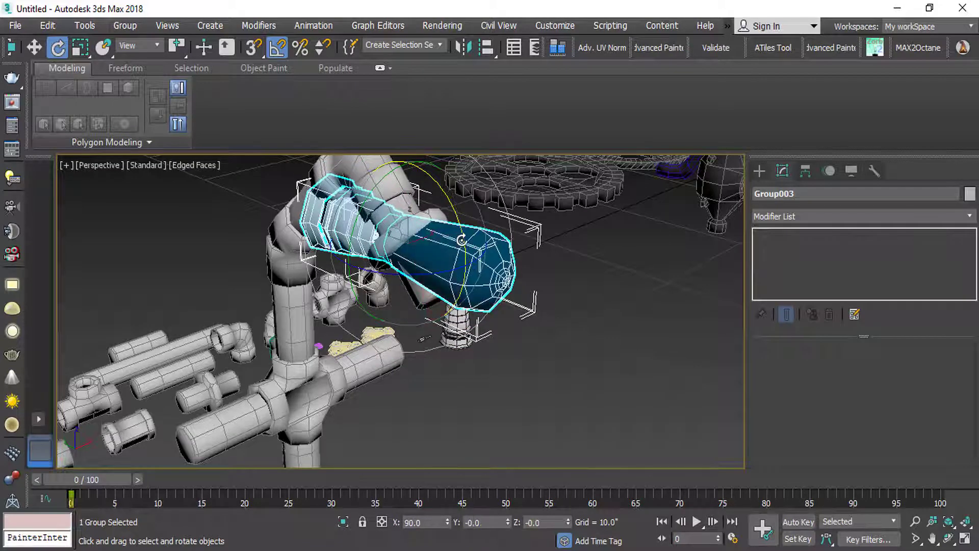
pyautogui.moveTo(461, 239); pyautogui.dragTo(462, 273)
pyautogui.press('w')
# Step: Switch the reference coordinate system to Local for the tilted lamp group
pyautogui.scroll(-3, 408, 255)
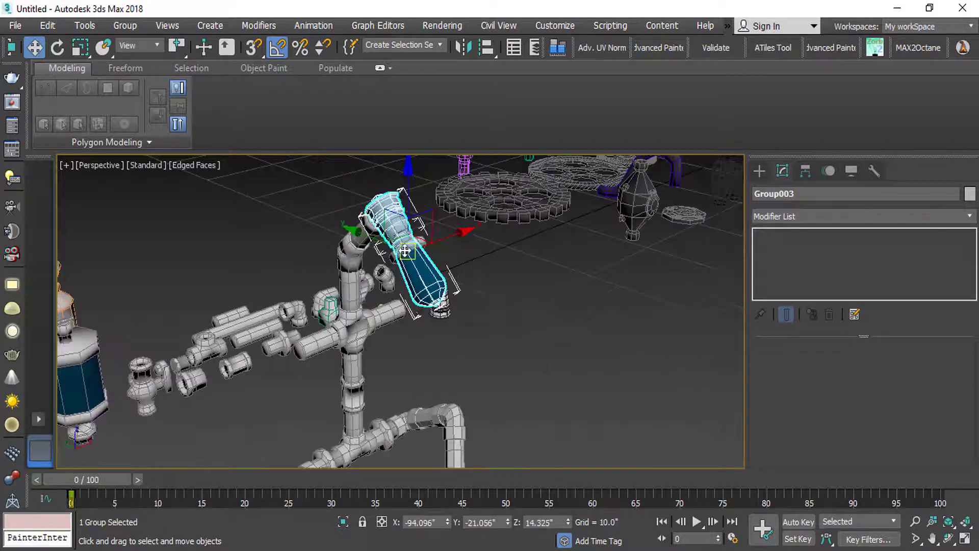
pyautogui.scroll(3, 408, 255)
pyautogui.click(138, 45)
pyautogui.click(131, 102)
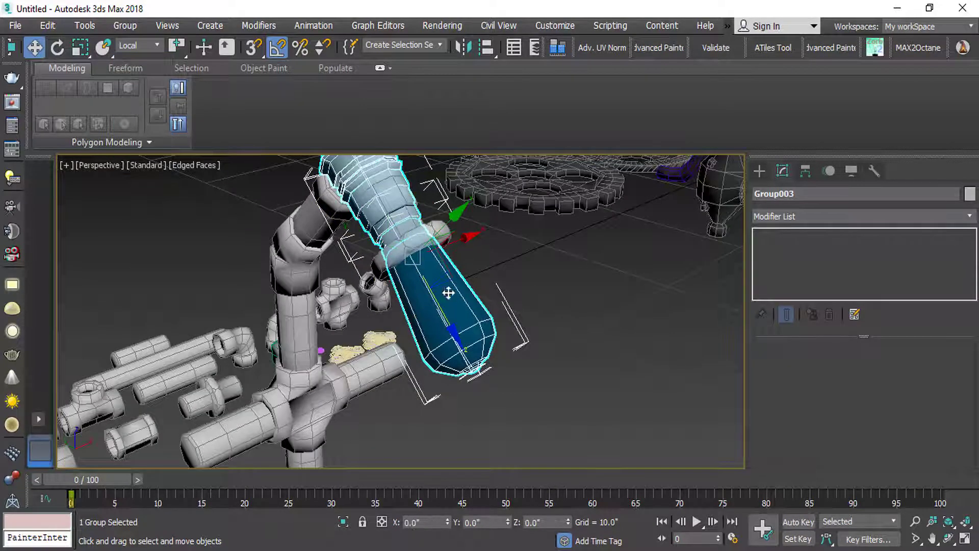
# Step: Move the blue-ended nozzle group about 3 inches along its local Z axis to the end of the upper pipe arm and deselect it
pyautogui.moveTo(442, 313); pyautogui.dragTo(488, 433)
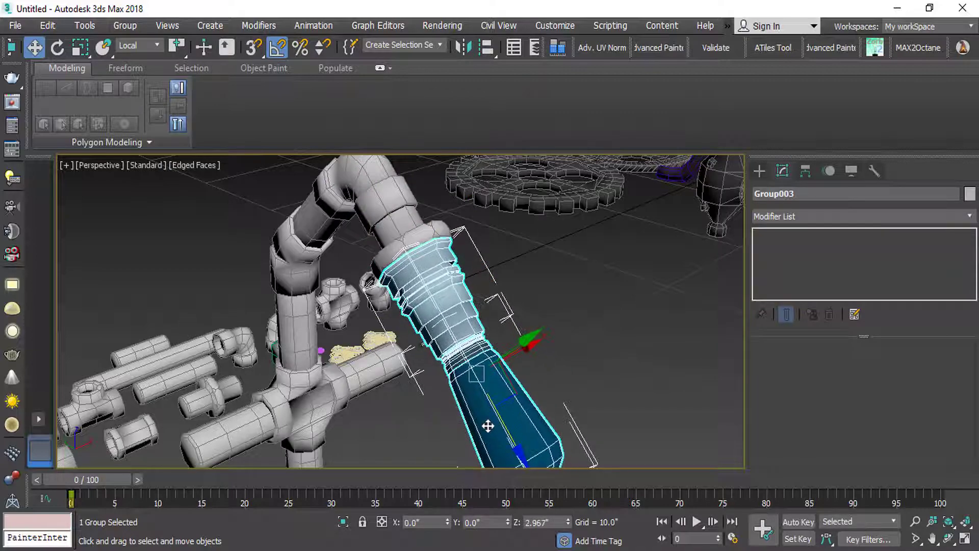
pyautogui.keyDown('alt'); pyautogui.moveTo(489, 411); pyautogui.dragTo(521, 405, button='middle'); pyautogui.keyUp('alt')
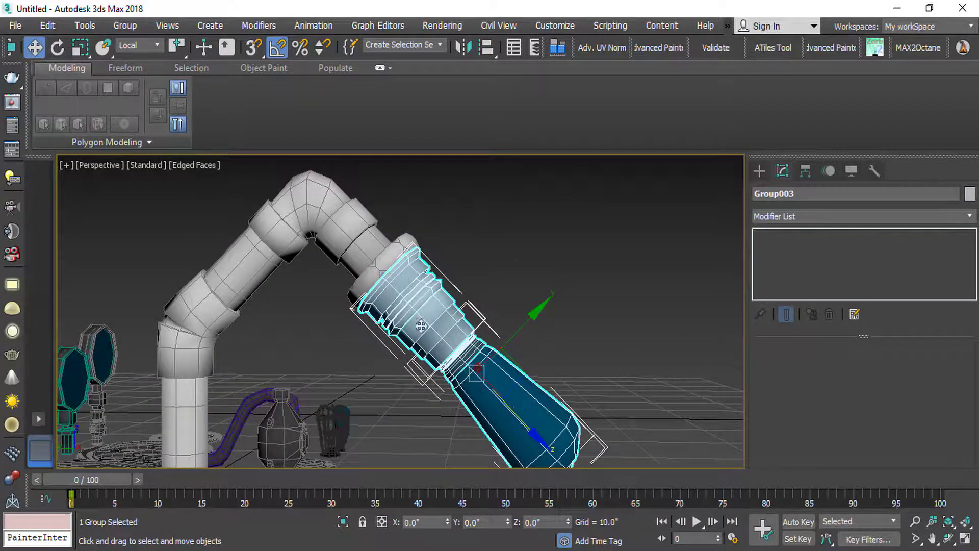
pyautogui.moveTo(421, 325)
pyautogui.keyDown('alt'); pyautogui.mouseDown(button='middle')
pyautogui.moveTo(491, 328)
pyautogui.moveTo(371, 393)
pyautogui.moveTo(295, 384)
pyautogui.moveTo(367, 377)
pyautogui.moveTo(411, 357)
pyautogui.moveTo(419, 337)
pyautogui.mouseUp(button='middle'); pyautogui.keyUp('alt')
pyautogui.scroll(-3, 410, 357)
pyautogui.click(568, 363)
# Step: Clone the 90-degree elbow from the parts row as a single copy placed near the short horizontal pipe on the cross fitting
pyautogui.scroll(3, 410, 320)
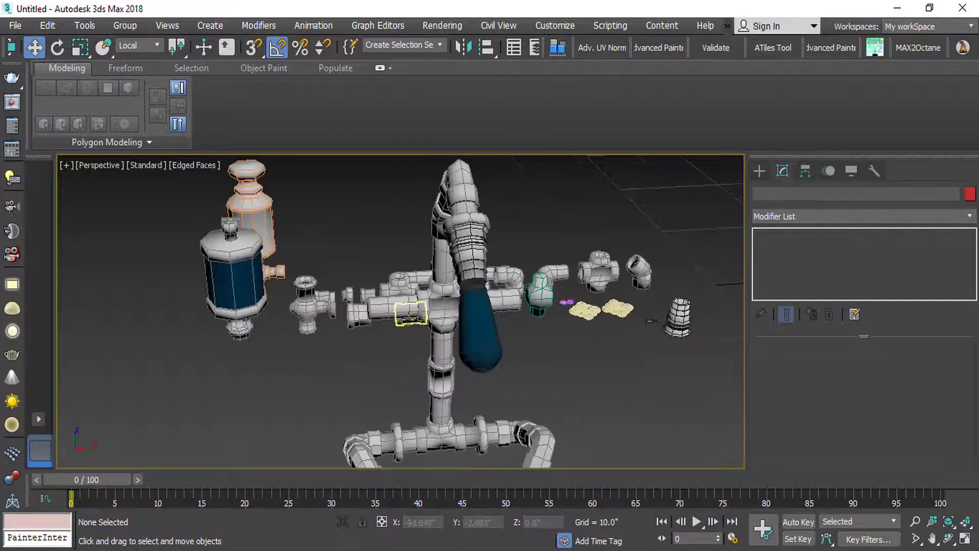
pyautogui.keyDown('alt'); pyautogui.moveTo(327, 316); pyautogui.dragTo(388, 327, button='middle'); pyautogui.keyUp('alt')
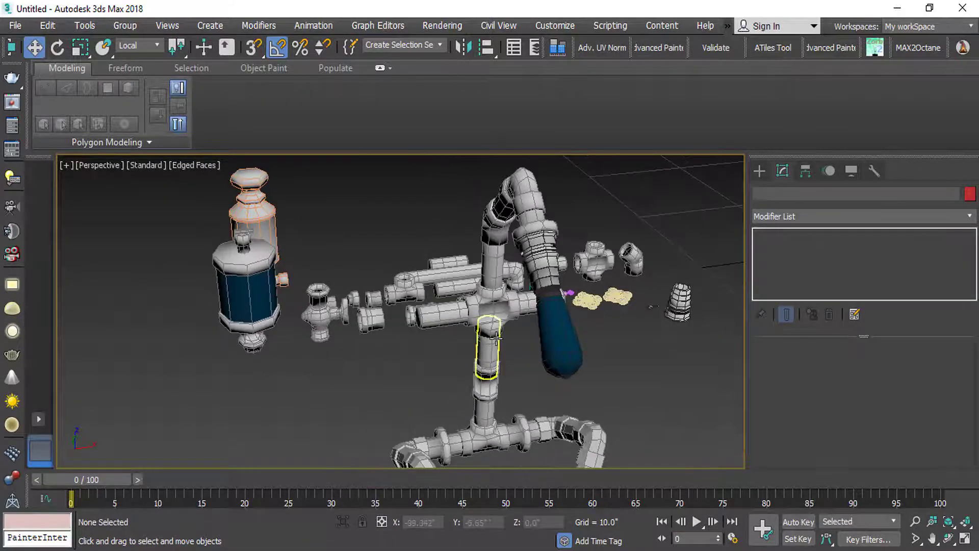
pyautogui.scroll(3, 454, 322)
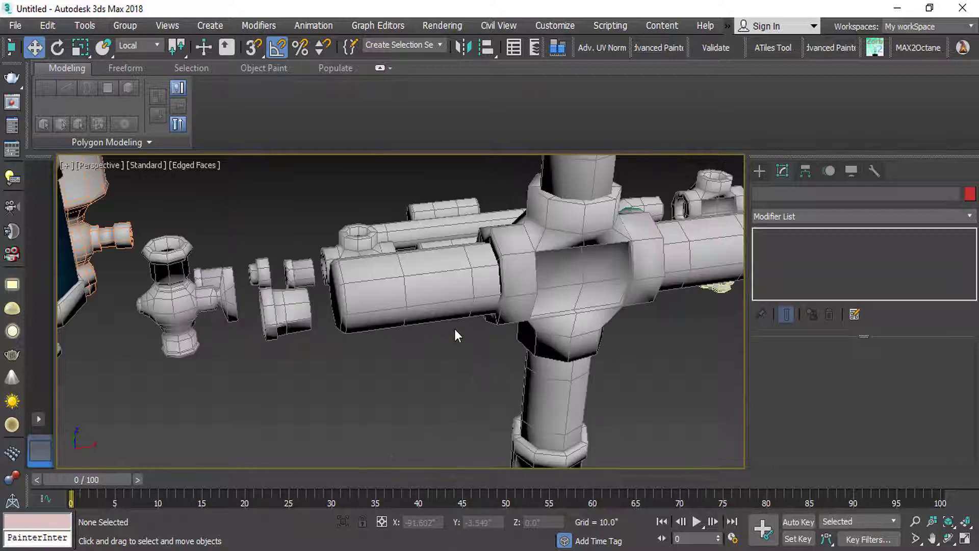
pyautogui.keyDown('alt'); pyautogui.moveTo(454, 329); pyautogui.dragTo(326, 311, button='middle'); pyautogui.keyUp('alt')
pyautogui.scroll(-3, 327, 311)
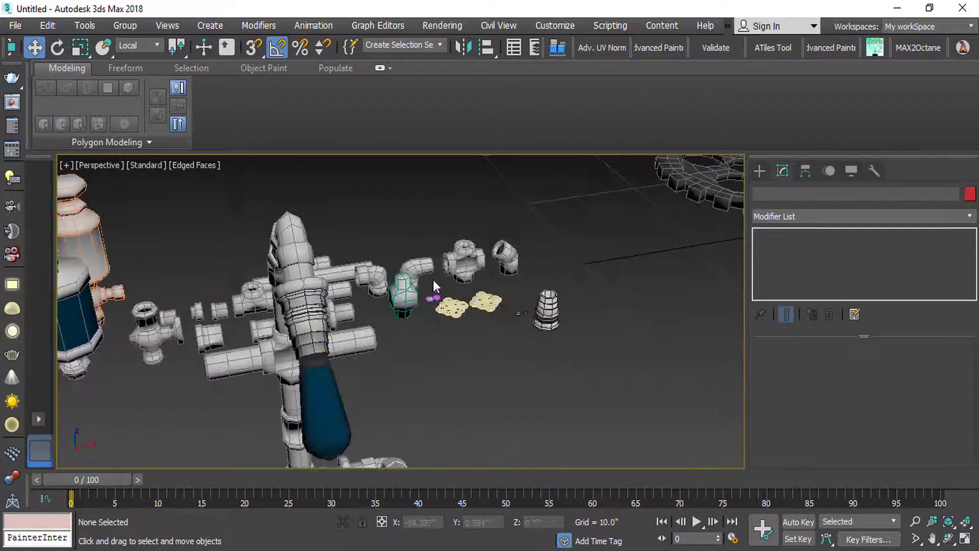
pyautogui.click(370, 274)
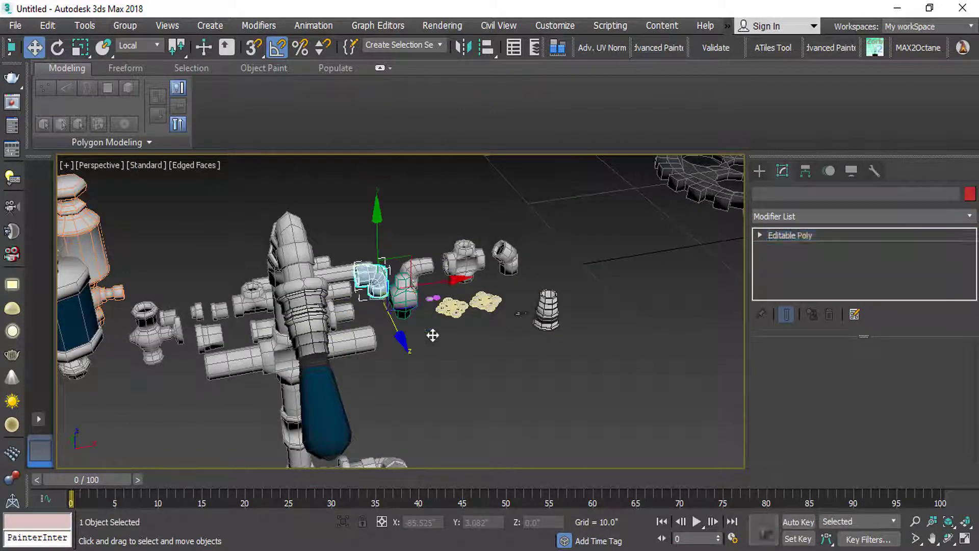
pyautogui.keyDown('shift'); pyautogui.moveTo(415, 320); pyautogui.dragTo(232, 458); pyautogui.keyUp('shift')
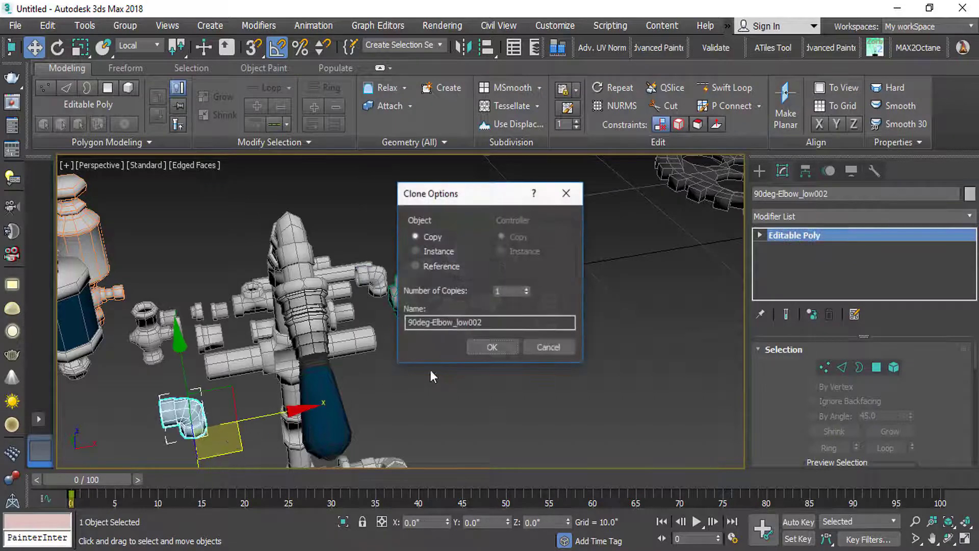
pyautogui.click(482, 345)
# Step: Align the elbow copy to the centre of the short horizontal pipe and shift it along local X toward the pipe's free end
pyautogui.hotkey('alt', 'a')
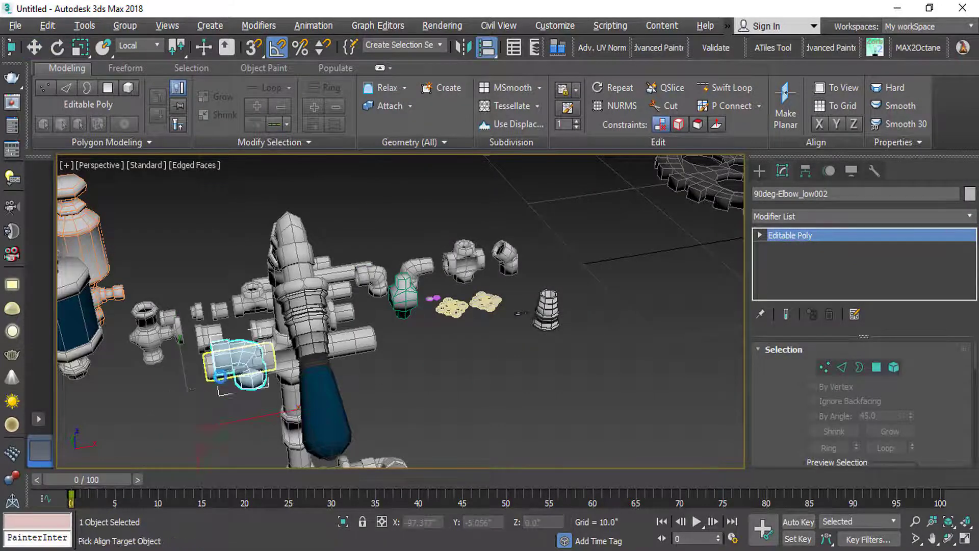
pyautogui.click(228, 376)
pyautogui.click(493, 405)
pyautogui.scroll(3, 237, 366)
pyautogui.moveTo(236, 366); pyautogui.dragTo(303, 320, button='middle')
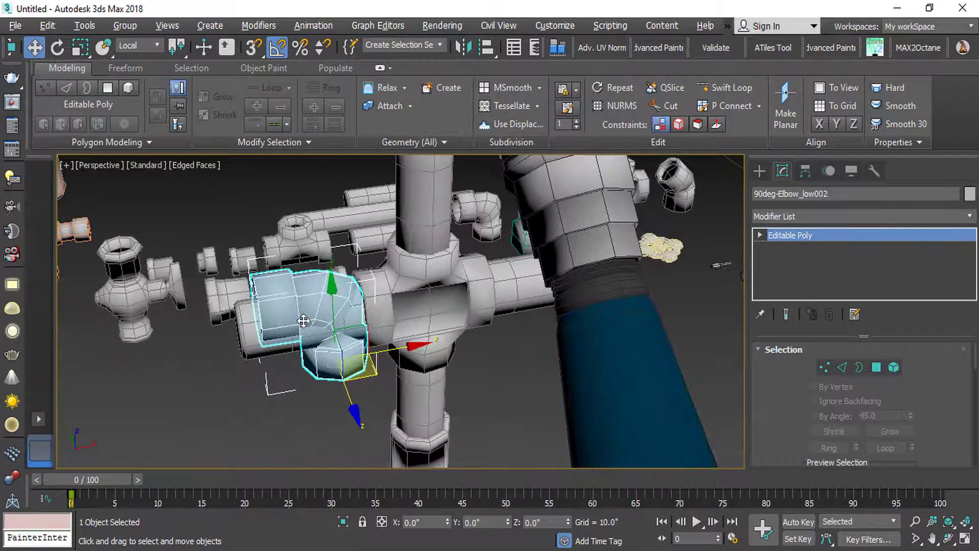
pyautogui.moveTo(386, 348); pyautogui.dragTo(307, 362)
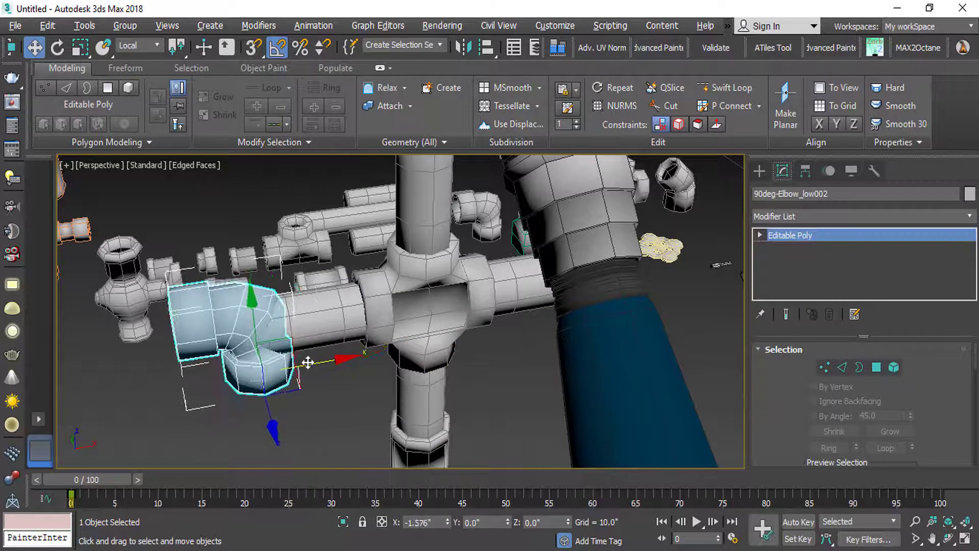
# Step: Rotate the 90-degree elbow copy -90 degrees about its X axis
pyautogui.press('e')
pyautogui.moveTo(289, 309); pyautogui.dragTo(263, 328)
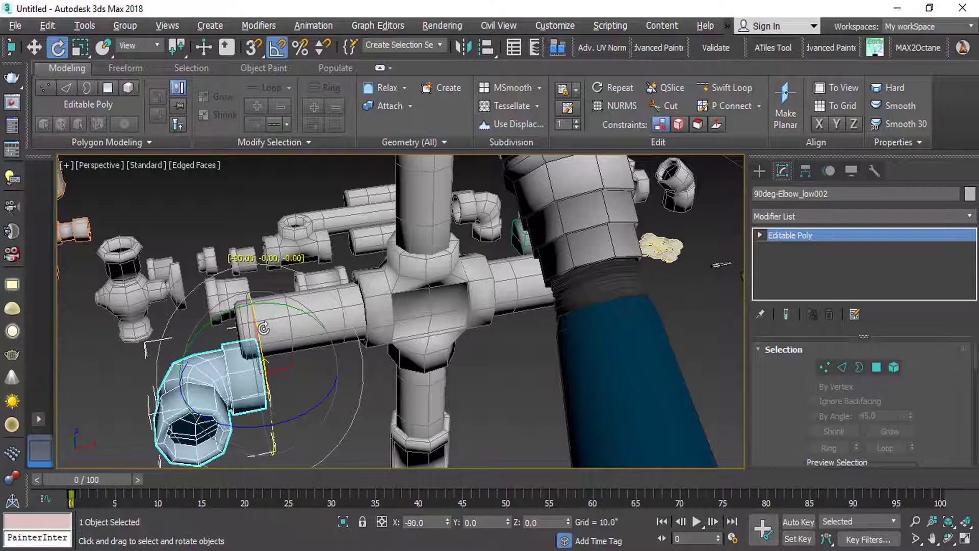
pyautogui.press('w')
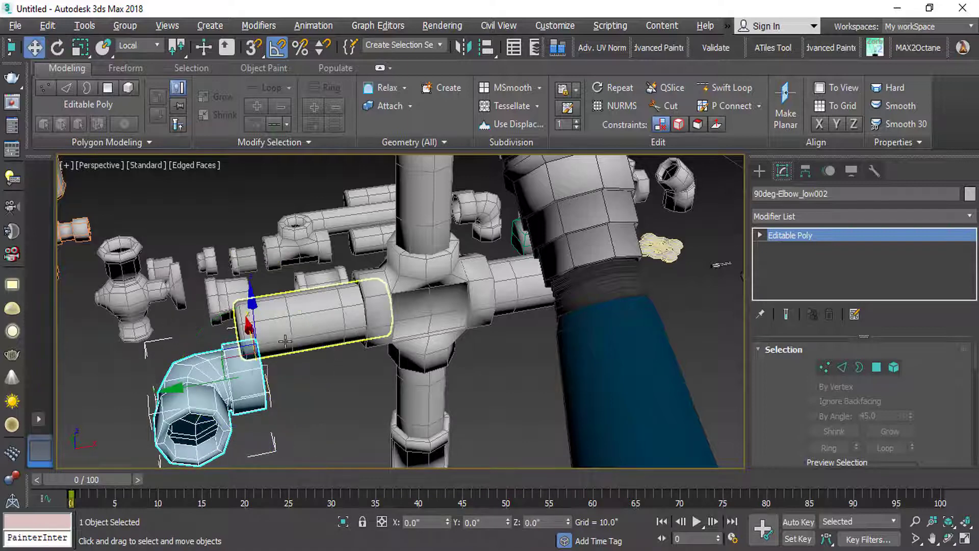
# Step: Align the rotated elbow to the short pipe centre to centre on X, Y and Z, and fit it onto the pipe's free end
pyautogui.click(296, 331)
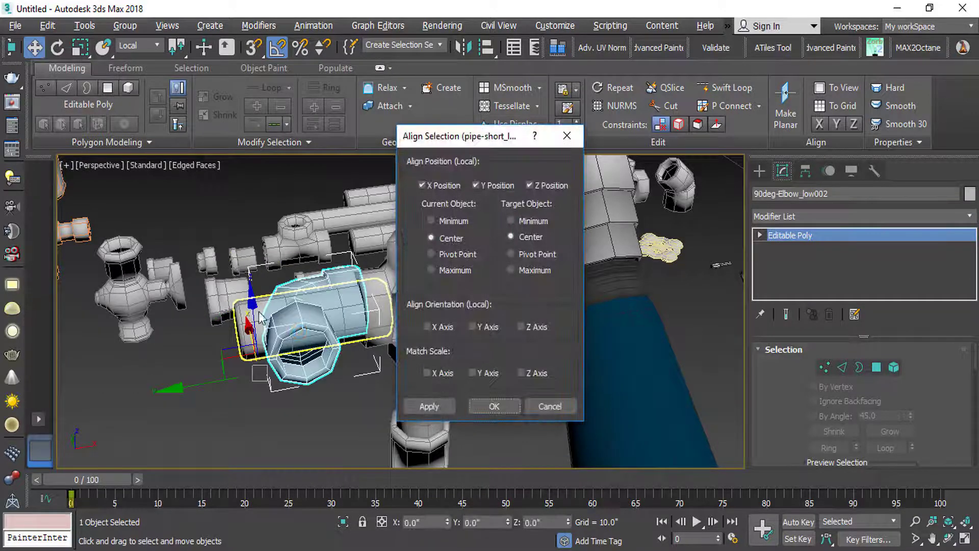
pyautogui.click(490, 408)
pyautogui.moveTo(280, 315); pyautogui.dragTo(174, 329)
pyautogui.keyDown('alt'); pyautogui.moveTo(174, 329); pyautogui.dragTo(296, 341, button='middle'); pyautogui.keyUp('alt')
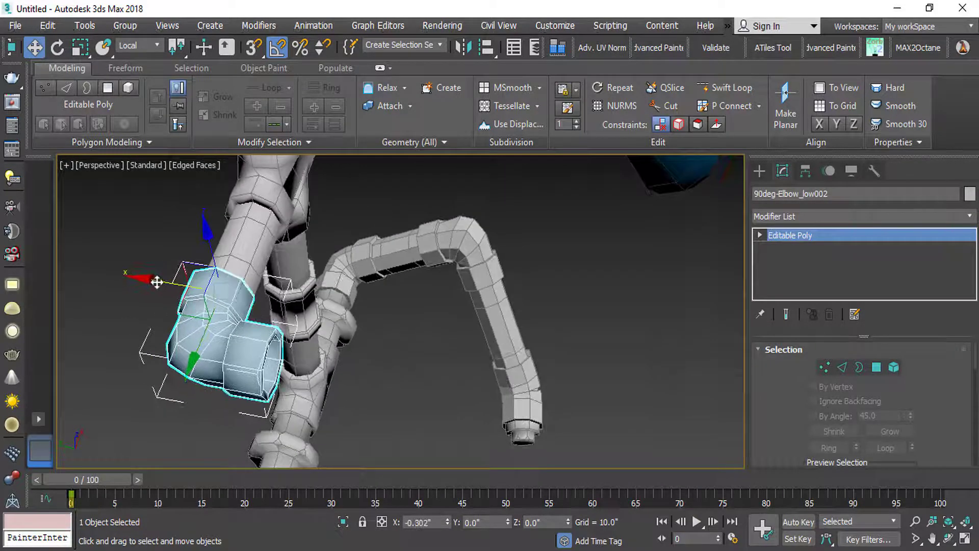
pyautogui.keyDown('alt'); pyautogui.moveTo(162, 280); pyautogui.dragTo(232, 352, button='middle'); pyautogui.keyUp('alt')
pyautogui.scroll(-2, 234, 332)
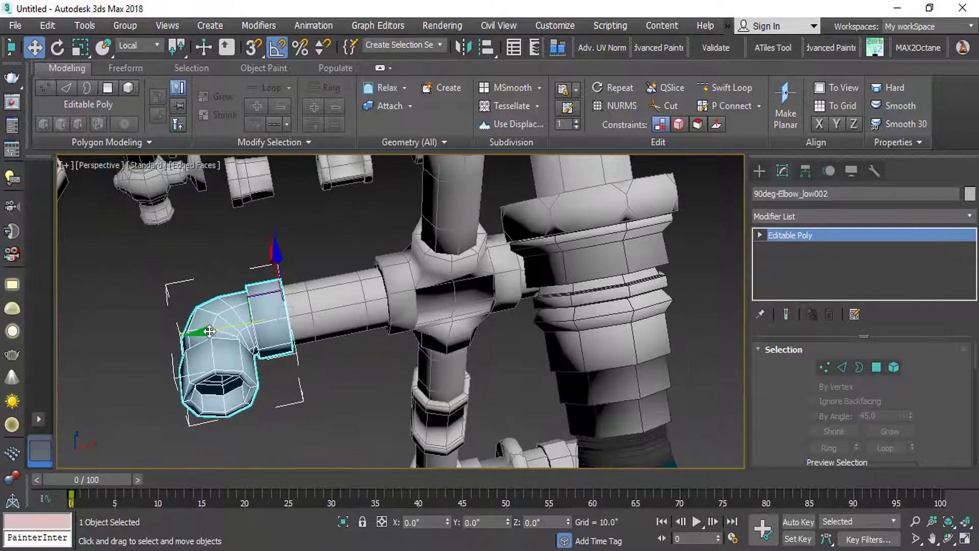
pyautogui.moveTo(209, 331); pyautogui.dragTo(218, 331)
# Step: Clone the short pipe from the parts row as a single copy placed near the newly fitted 90-degree elbow
pyautogui.scroll(-3, 218, 331)
pyautogui.keyDown('alt'); pyautogui.moveTo(217, 331); pyautogui.dragTo(308, 367, button='middle'); pyautogui.keyUp('alt')
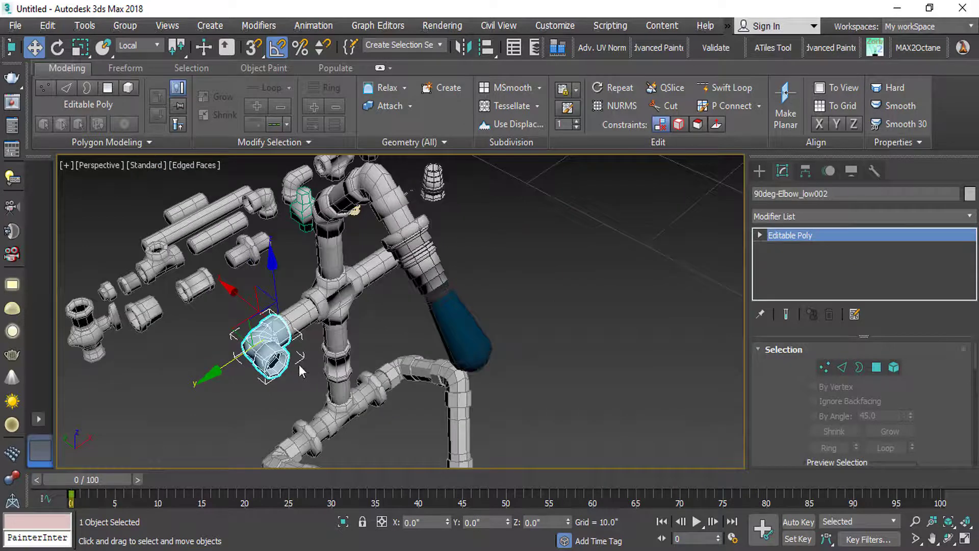
pyautogui.scroll(2, 262, 345)
pyautogui.scroll(-2, 263, 345)
pyautogui.scroll(-3, 262, 345)
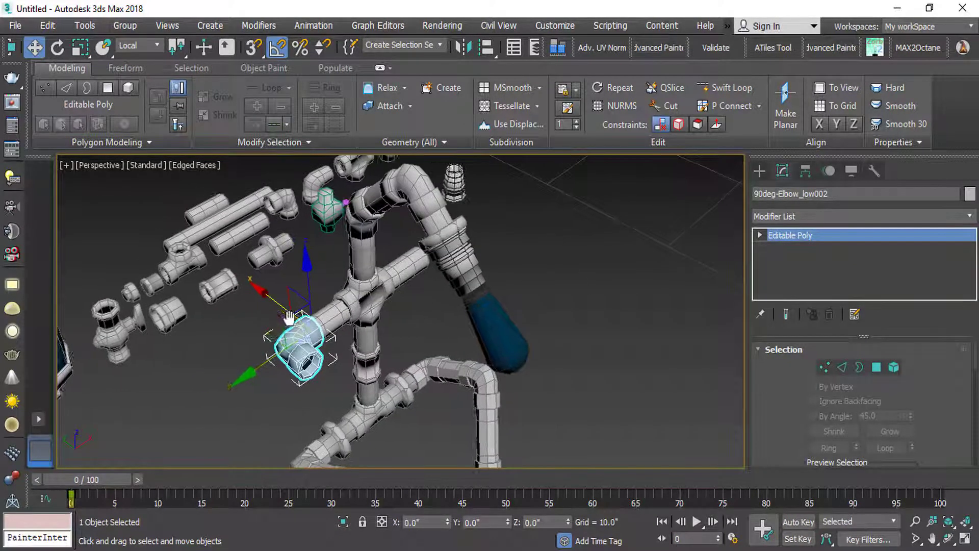
pyautogui.click(228, 233)
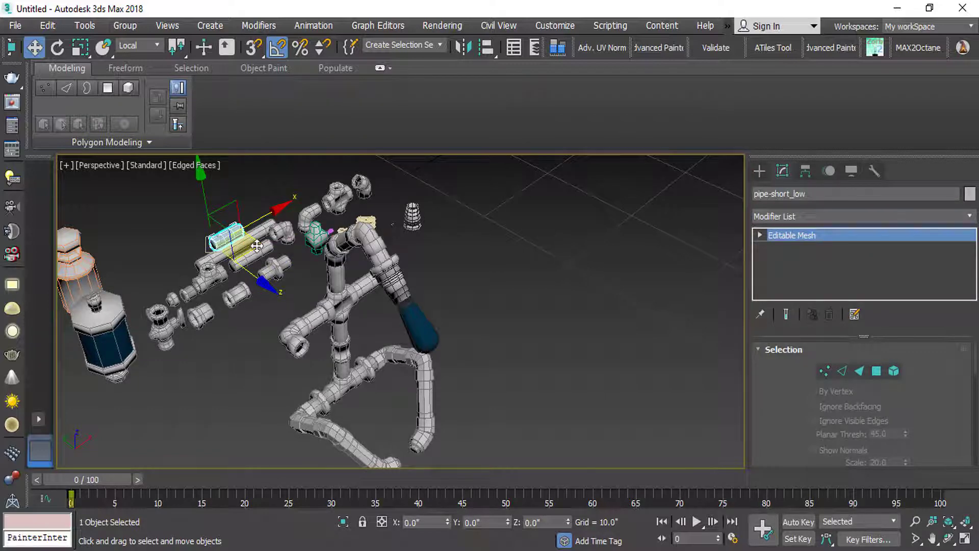
pyautogui.moveTo(258, 245)
pyautogui.keyDown('shift'); pyautogui.mouseDown()
pyautogui.moveTo(284, 387)
pyautogui.moveTo(278, 372)
pyautogui.mouseUp(); pyautogui.keyUp('shift')
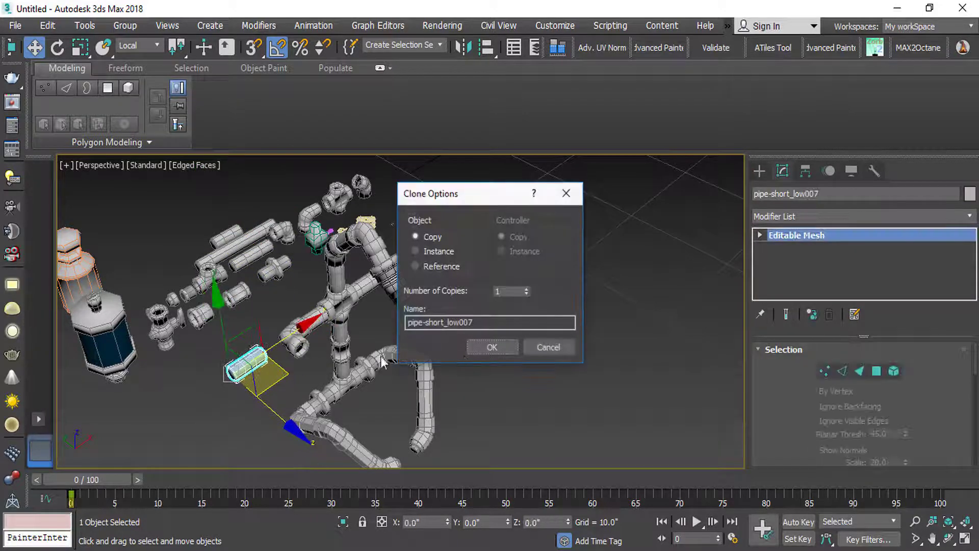
pyautogui.click(490, 347)
# Step: Align the short pipe copy to the fitted 90-degree elbow
pyautogui.hotkey('alt', 'a')
pyautogui.click(296, 344)
pyautogui.click(498, 404)
pyautogui.scroll(4, 277, 321)
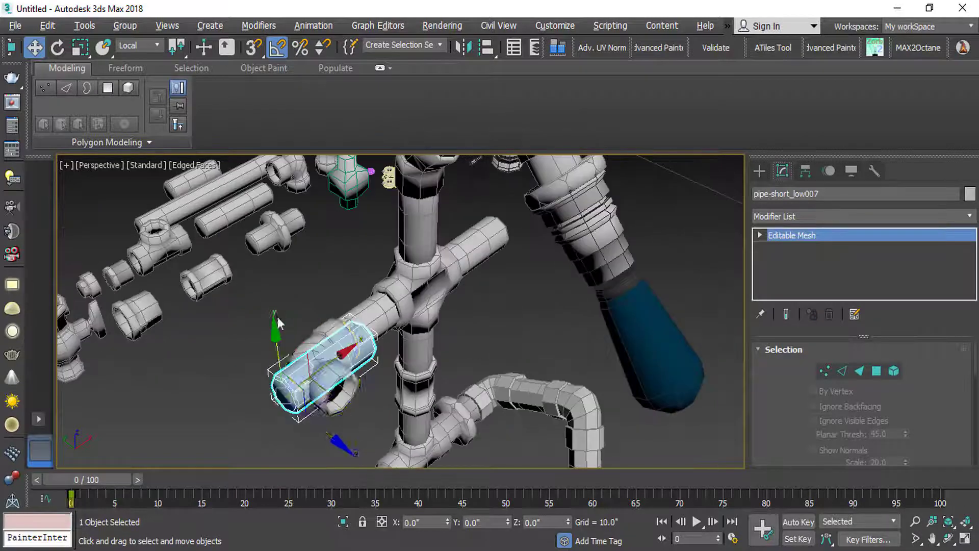
# Step: Rotate the short pipe copy so it runs parallel to the open end of the 90-degree elbow
pyautogui.press('e')
pyautogui.moveTo(334, 357); pyautogui.dragTo(347, 378)
pyautogui.moveTo(357, 423); pyautogui.dragTo(310, 479)
pyautogui.moveTo(352, 382); pyautogui.dragTo(301, 331, button='middle')
pyautogui.press('w')
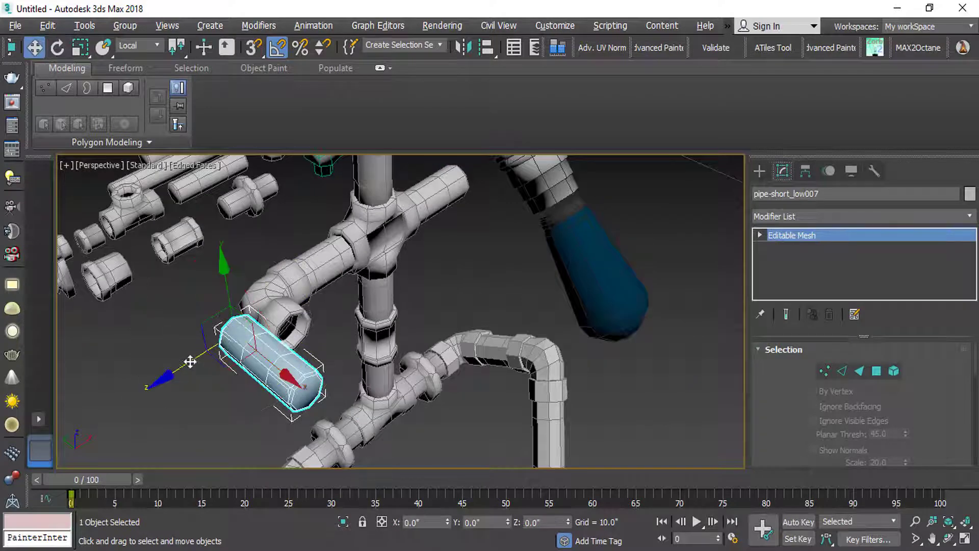
# Step: Move the short pipe copy along its local Z and X axes to seat it in the 90-degree elbow's open end
pyautogui.moveTo(190, 361); pyautogui.dragTo(238, 356)
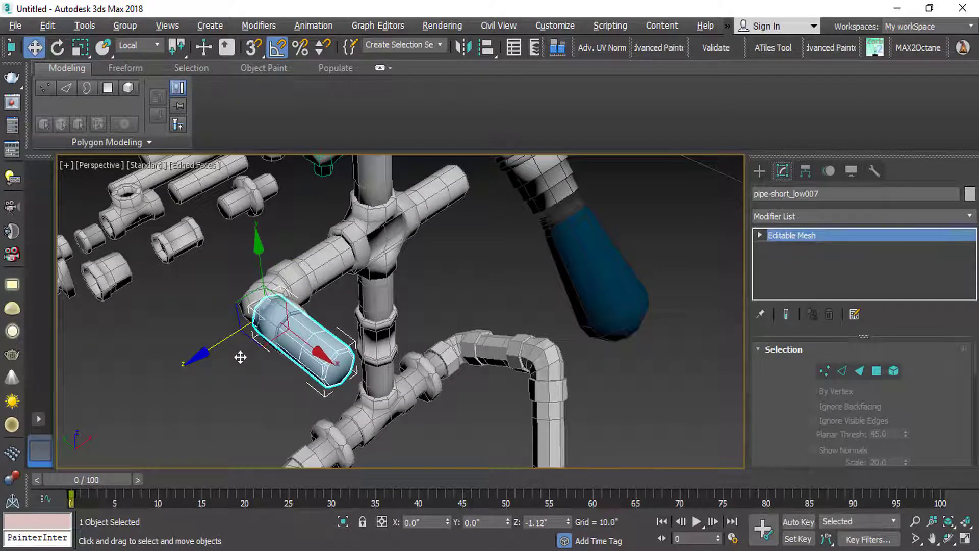
pyautogui.keyDown('alt'); pyautogui.moveTo(359, 364); pyautogui.dragTo(283, 345, button='middle'); pyautogui.keyUp('alt')
pyautogui.scroll(3, 283, 345)
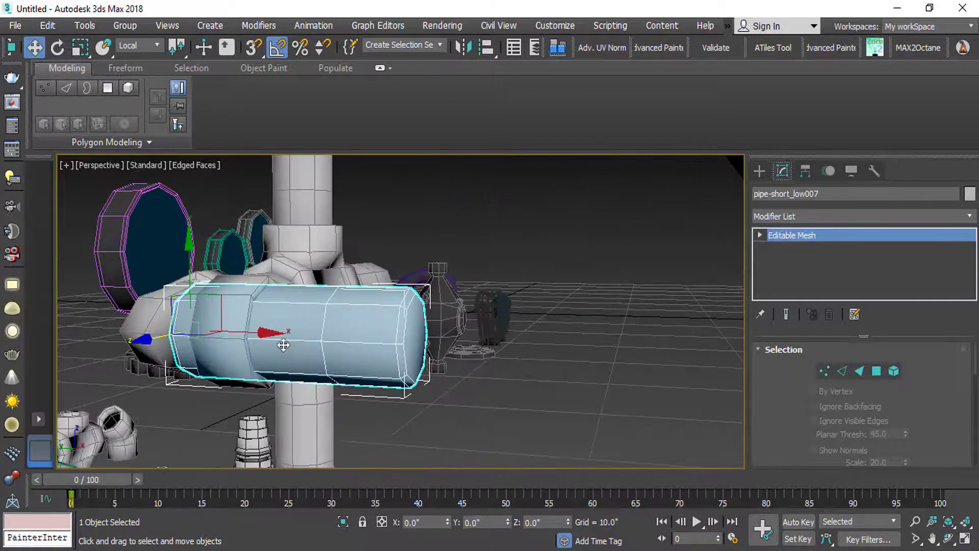
pyautogui.moveTo(259, 332); pyautogui.dragTo(310, 352)
pyautogui.keyDown('alt'); pyautogui.moveTo(310, 352); pyautogui.dragTo(237, 339, button='middle'); pyautogui.keyUp('alt')
# Step: Clone the 45-degree elbow from the parts row as a single copy placed beside the pipe figure
pyautogui.scroll(-3, 237, 339)
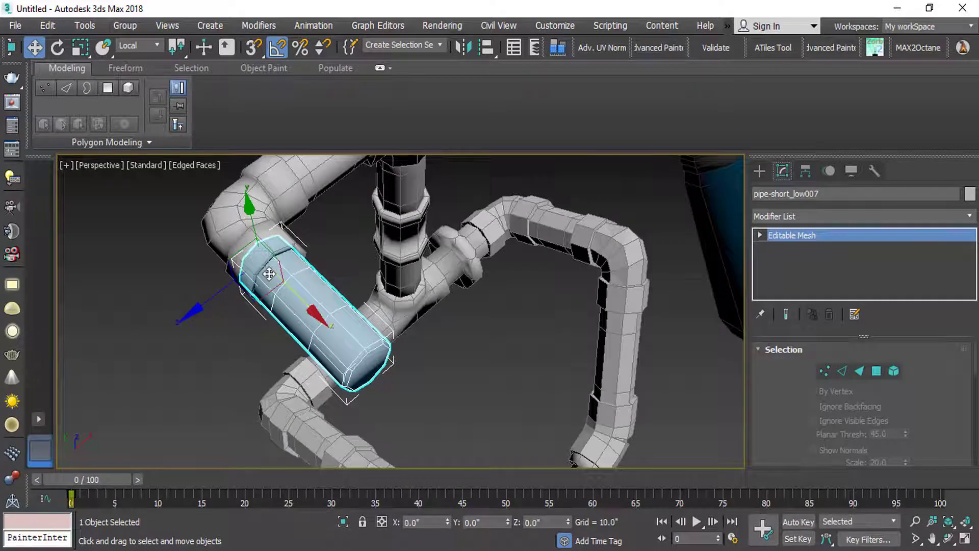
pyautogui.scroll(-10, 270, 282)
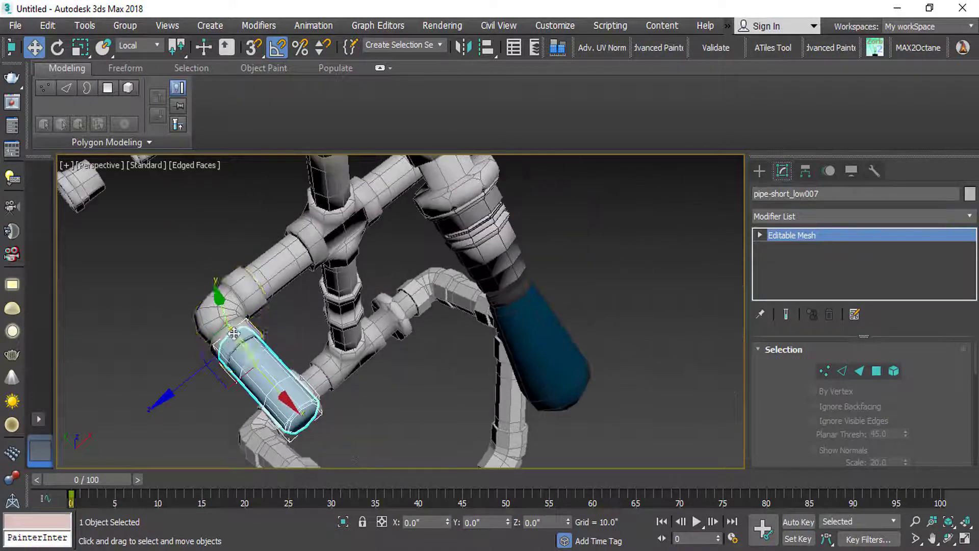
pyautogui.moveTo(276, 203); pyautogui.dragTo(269, 257, button='middle')
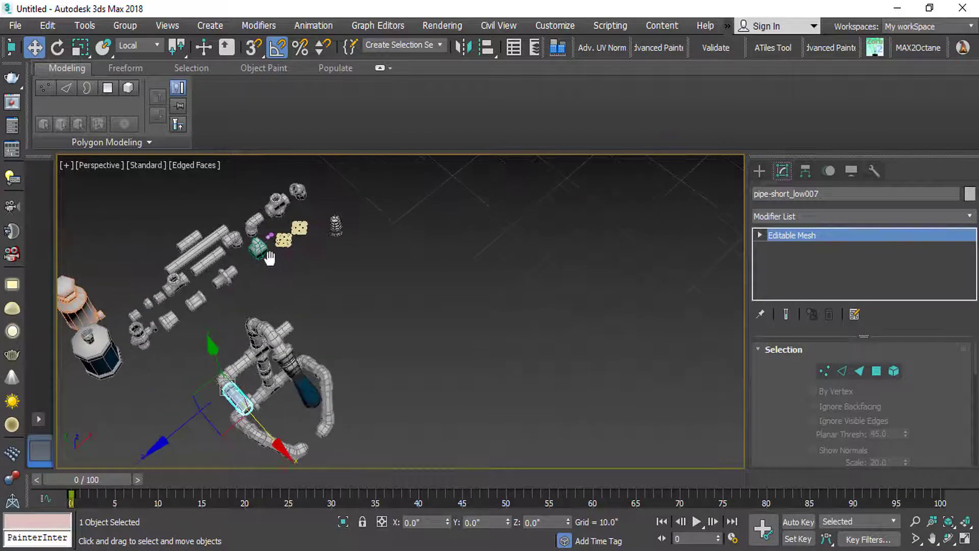
pyautogui.click(303, 189)
pyautogui.keyDown('shift'); pyautogui.moveTo(339, 214); pyautogui.dragTo(192, 376); pyautogui.keyUp('shift')
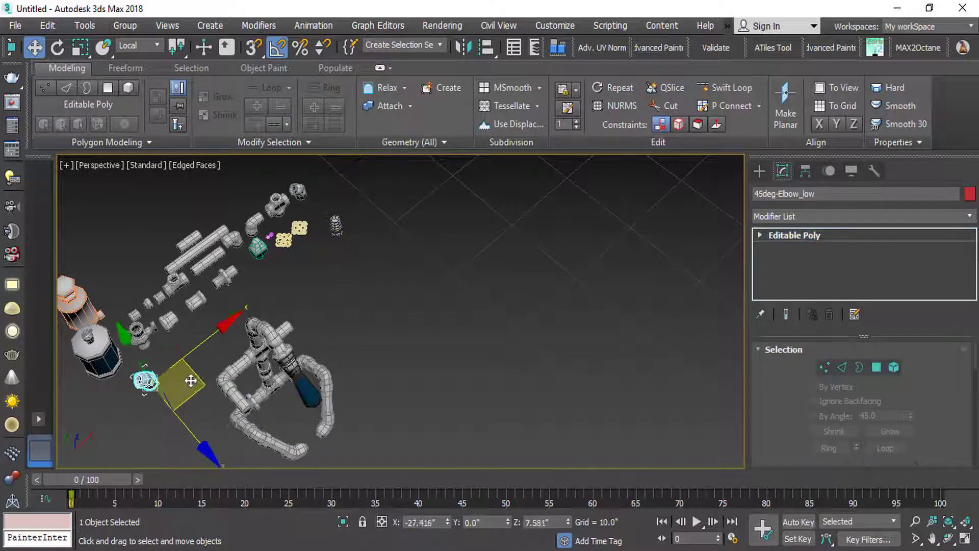
pyautogui.click(488, 350)
# Step: Align the 45-degree elbow copy centre to centre with the new forearm pipe on X, Y and Z
pyautogui.scroll(5, 259, 423)
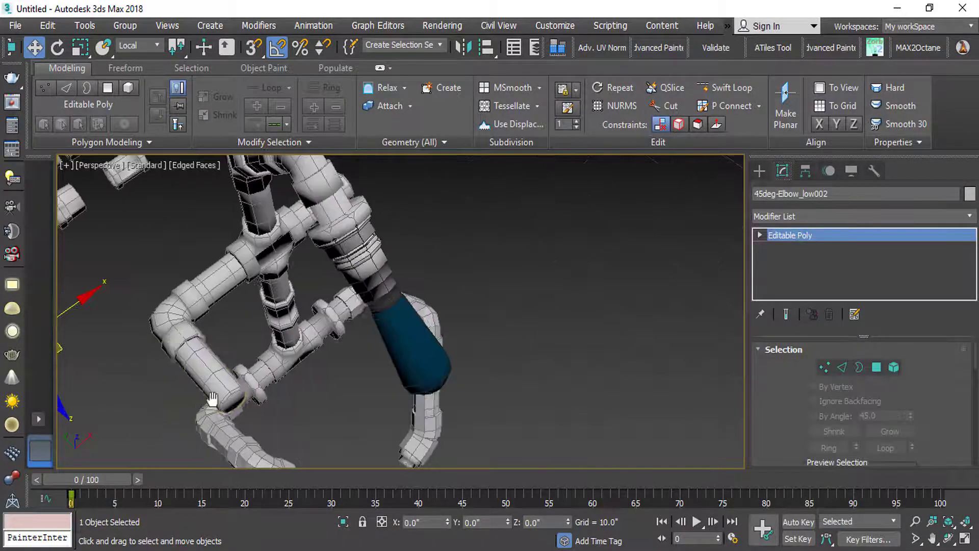
pyautogui.scroll(-2, 259, 423)
pyautogui.hotkey('alt', 'a')
pyautogui.click(352, 319)
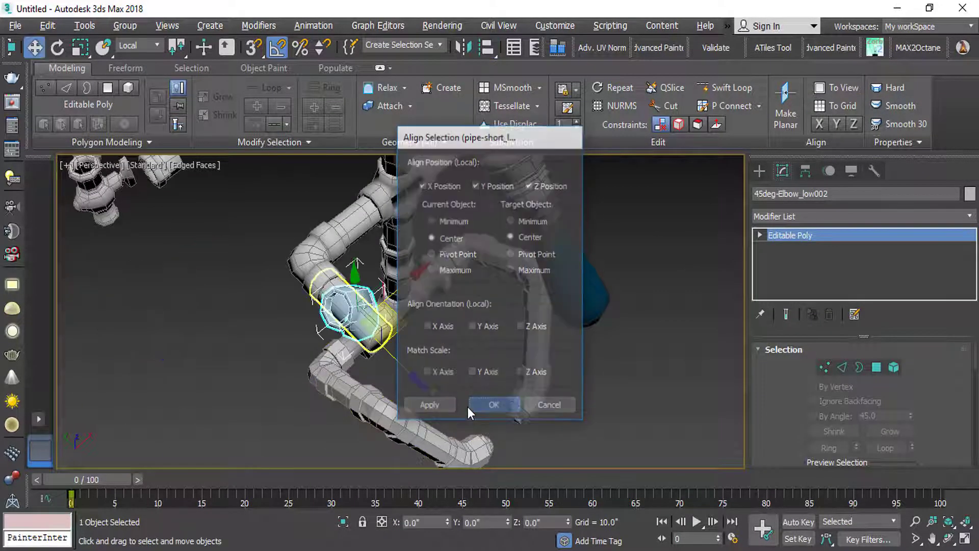
pyautogui.click(492, 406)
# Step: Rotate the 45-degree elbow copy -180 degrees about X and turn it further so one opening lines up with the forearm pipe
pyautogui.scroll(2, 373, 351)
pyautogui.press('e')
pyautogui.moveTo(402, 355)
pyautogui.mouseDown()
pyautogui.moveTo(429, 372)
pyautogui.moveTo(424, 364)
pyautogui.moveTo(422, 380)
pyautogui.mouseUp()
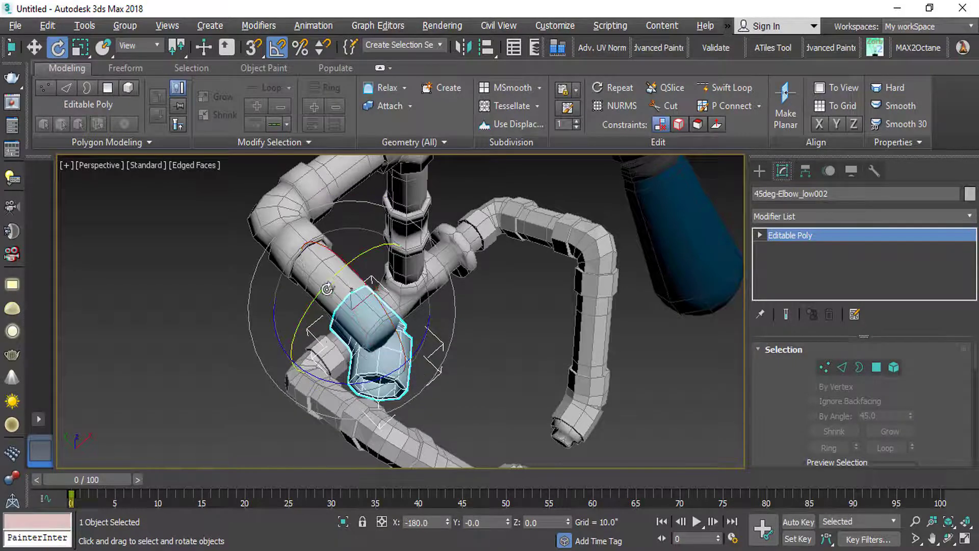
pyautogui.moveTo(327, 289); pyautogui.dragTo(340, 368)
pyautogui.press('w')
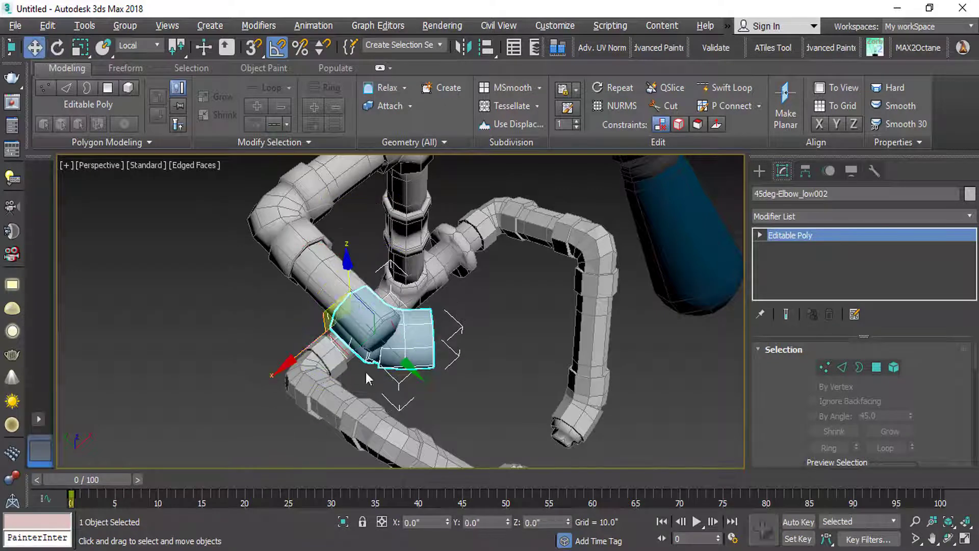
# Step: Move the 45-degree elbow copy along its local Z and Y axes to fit it over the free end of the forearm pipe
pyautogui.scroll(2, 367, 378)
pyautogui.moveTo(364, 326); pyautogui.dragTo(358, 261)
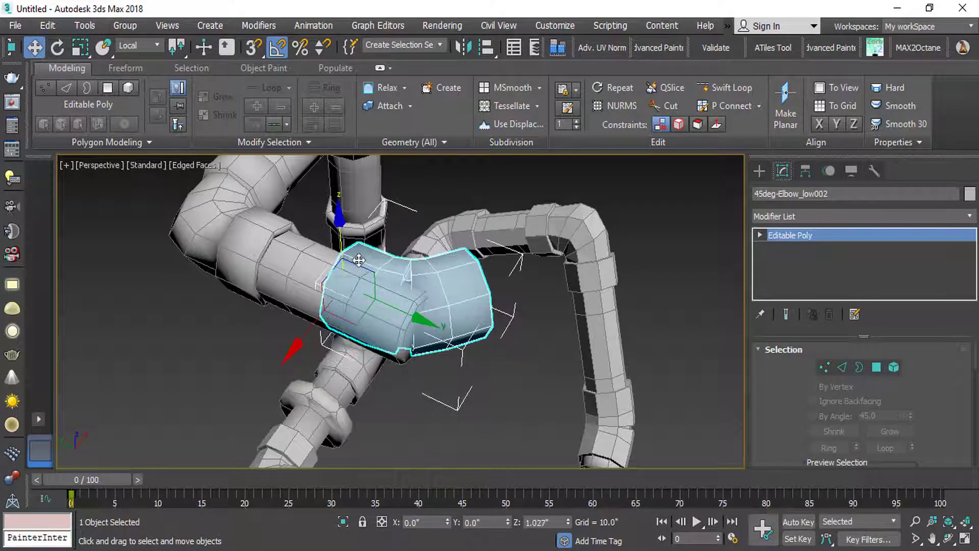
pyautogui.keyDown('alt'); pyautogui.moveTo(305, 328); pyautogui.dragTo(328, 274, button='middle'); pyautogui.keyUp('alt')
pyautogui.moveTo(328, 274); pyautogui.dragTo(330, 265)
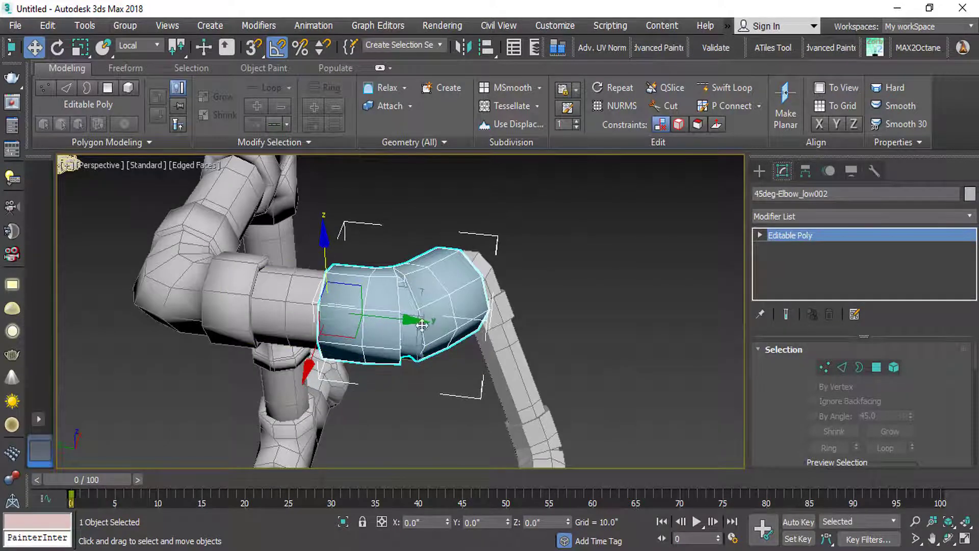
pyautogui.scroll(-3, 403, 321)
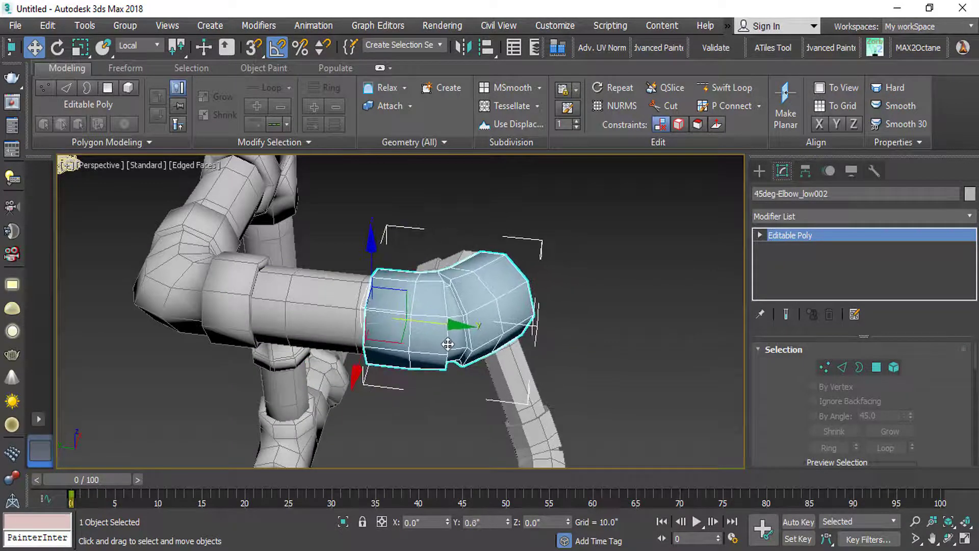
# Step: Clone the union fitting from the parts row as a single copy placed beside the pipe figure
pyautogui.scroll(-2, 449, 334)
pyautogui.scroll(-2, 335, 295)
pyautogui.keyDown('alt'); pyautogui.moveTo(334, 295); pyautogui.dragTo(394, 311, button='middle'); pyautogui.keyUp('alt')
pyautogui.scroll(2, 402, 374)
pyautogui.scroll(-2, 403, 374)
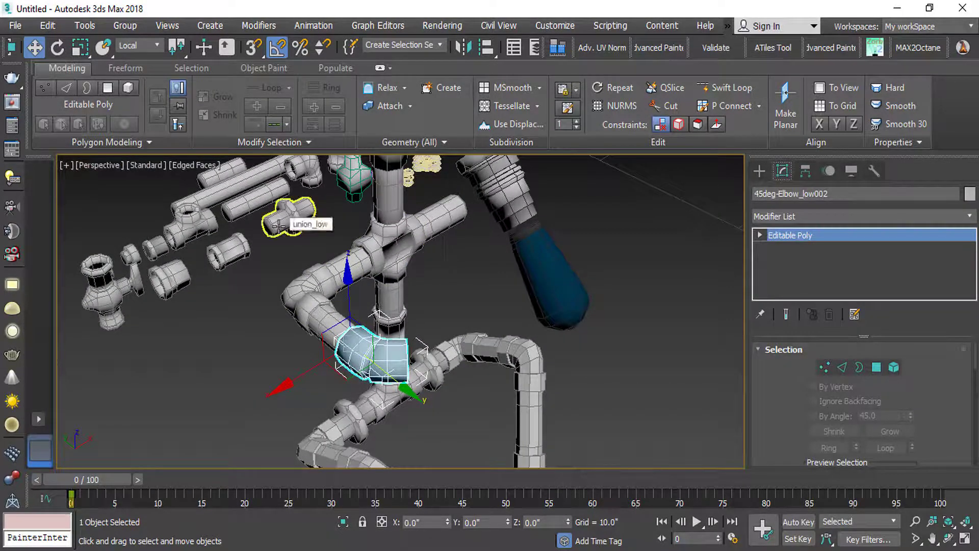
pyautogui.keyDown('alt'); pyautogui.moveTo(213, 230); pyautogui.dragTo(240, 260, button='middle'); pyautogui.keyUp('alt')
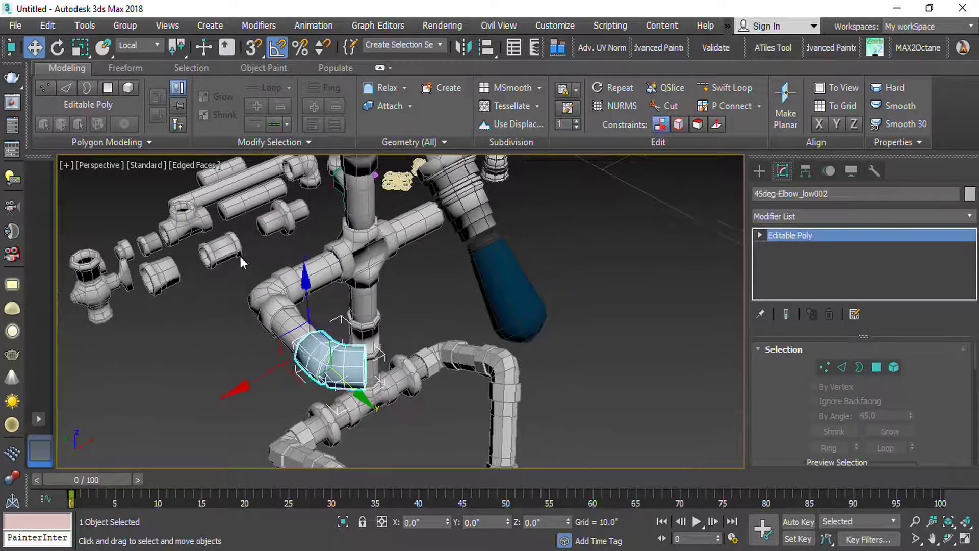
pyautogui.click(293, 233)
pyautogui.keyDown('shift'); pyautogui.moveTo(326, 230); pyautogui.dragTo(249, 335); pyautogui.keyUp('shift')
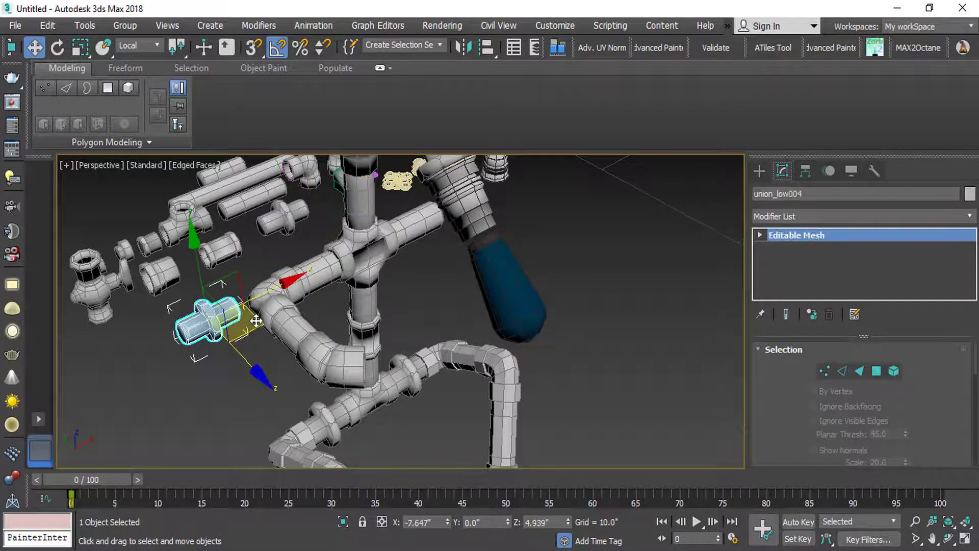
pyautogui.click(493, 344)
# Step: Align the union copy centre to centre with the arm's 45-degree elbow on X, Y and Z
pyautogui.hotkey('alt', 'a')
pyautogui.click(352, 362)
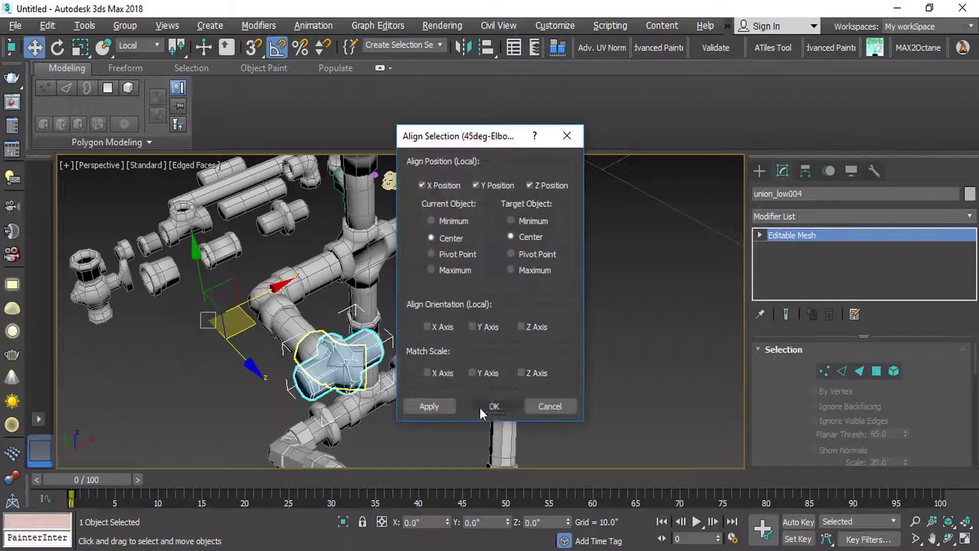
pyautogui.click(493, 405)
# Step: Rotate the union copy -45 degrees about Z so it lines up with the elbow's open end
pyautogui.scroll(3, 346, 372)
pyautogui.press('e')
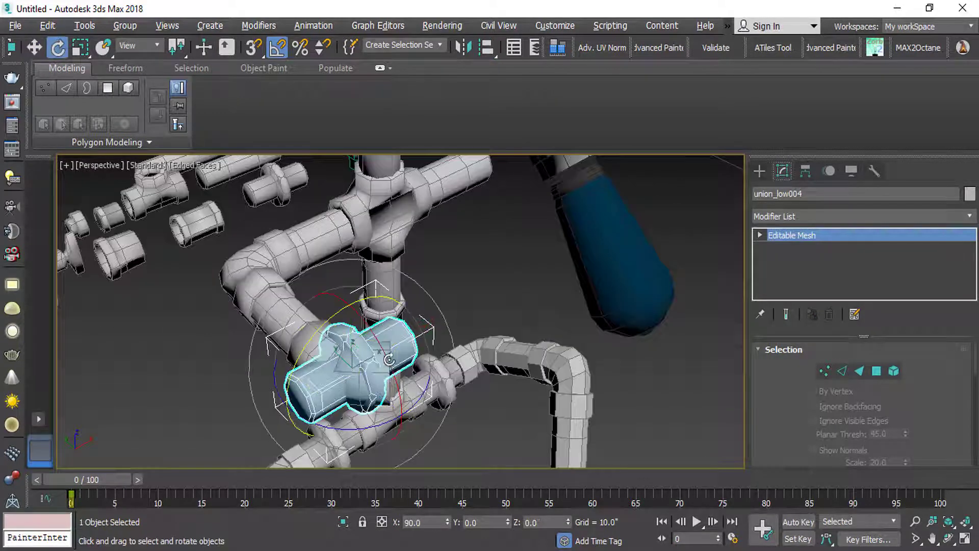
pyautogui.moveTo(376, 416); pyautogui.dragTo(345, 424)
pyautogui.keyDown('alt'); pyautogui.moveTo(344, 424); pyautogui.dragTo(386, 408, button='middle'); pyautogui.keyUp('alt')
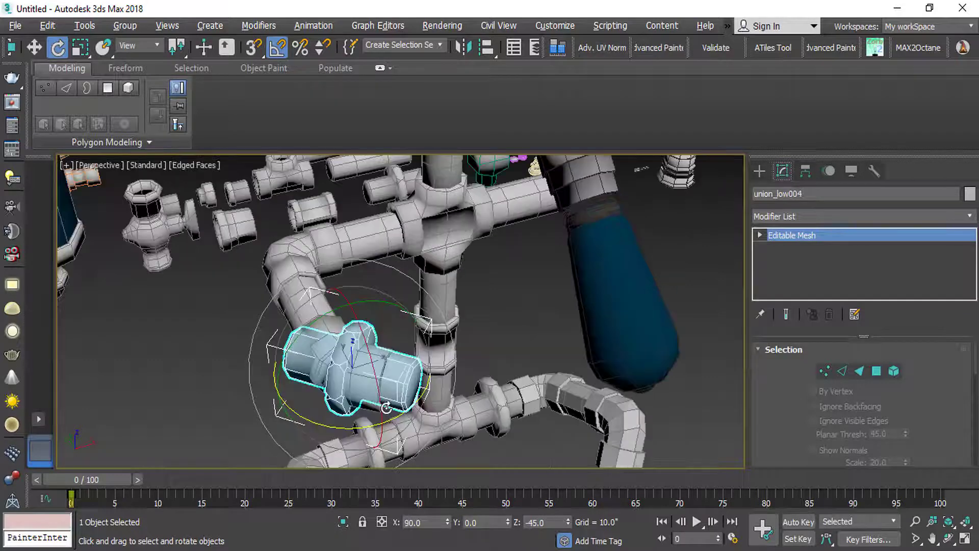
# Step: Move the union copy along its local X axis until one end sits inside the elbow's opening
pyautogui.press('w')
pyautogui.moveTo(410, 387); pyautogui.dragTo(468, 407)
pyautogui.keyDown('alt'); pyautogui.moveTo(467, 406); pyautogui.dragTo(425, 288, button='middle'); pyautogui.keyUp('alt')
pyautogui.scroll(5, 433, 320)
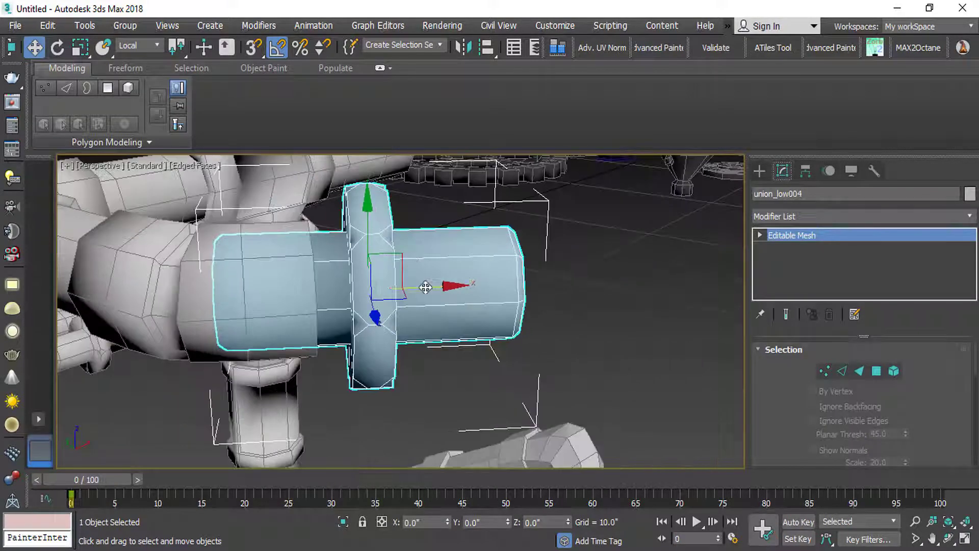
pyautogui.moveTo(425, 287); pyautogui.dragTo(420, 289)
pyautogui.keyDown('alt'); pyautogui.moveTo(410, 295); pyautogui.dragTo(359, 341, button='middle'); pyautogui.keyUp('alt')
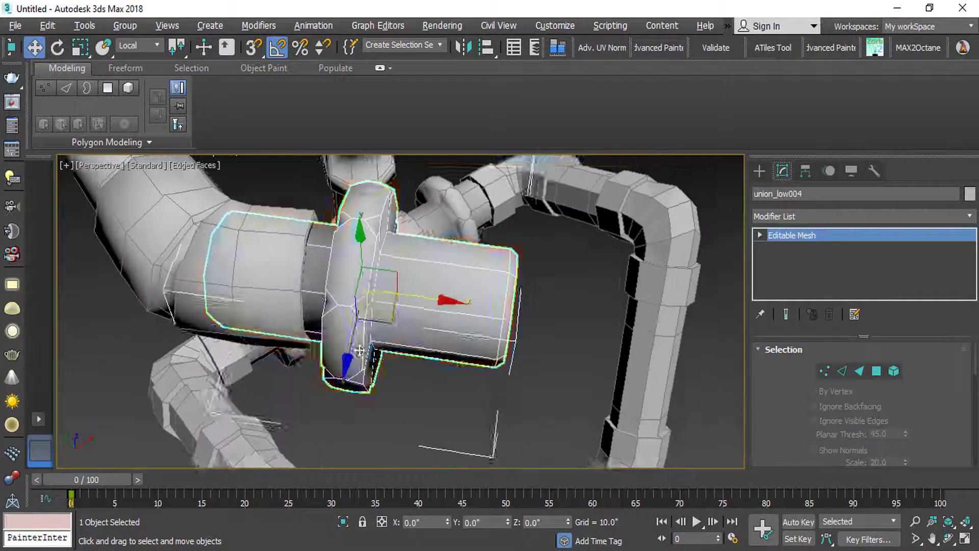
# Step: Clone the coupling01_low part from the parts row as a single copy placed beside the figure's arm
pyautogui.scroll(-5, 324, 281)
pyautogui.moveTo(211, 229); pyautogui.dragTo(306, 294, button='middle')
pyautogui.scroll(-4, 306, 295)
pyautogui.moveTo(260, 272); pyautogui.dragTo(255, 331, button='middle')
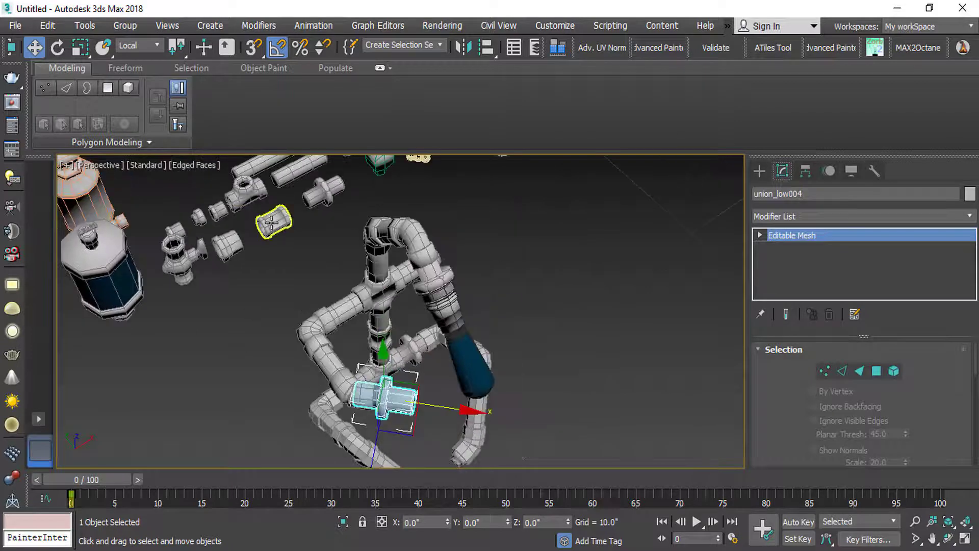
pyautogui.click(272, 222)
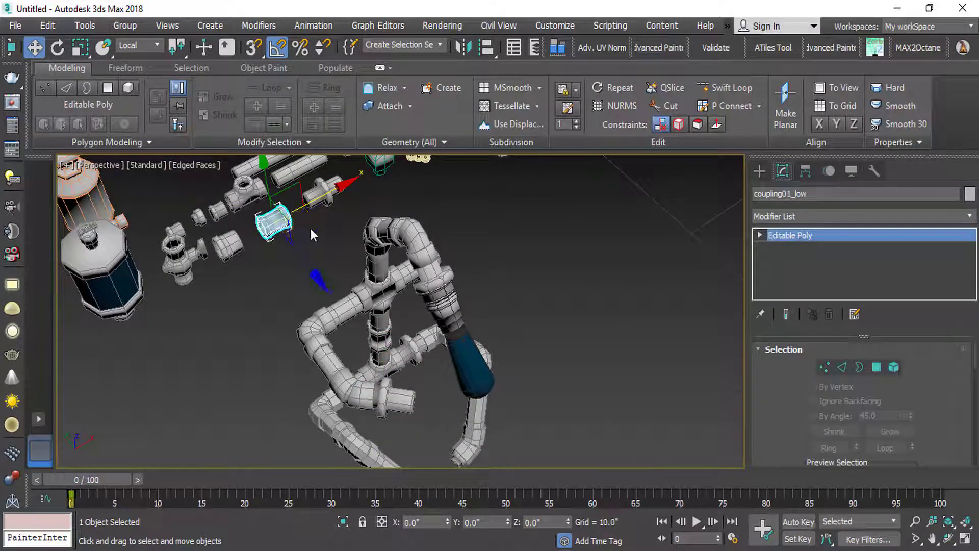
pyautogui.keyDown('shift'); pyautogui.moveTo(320, 230); pyautogui.dragTo(312, 359); pyautogui.keyUp('shift')
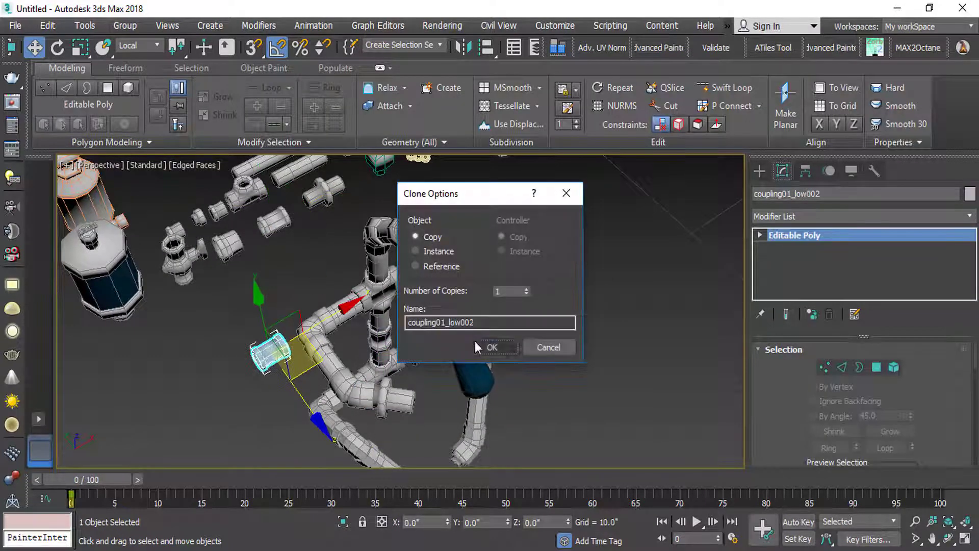
pyautogui.click(490, 345)
# Step: Align the coupling copy centre to centre with the union at the end of the arm
pyautogui.scroll(5, 399, 405)
pyautogui.hotkey('alt', 'a')
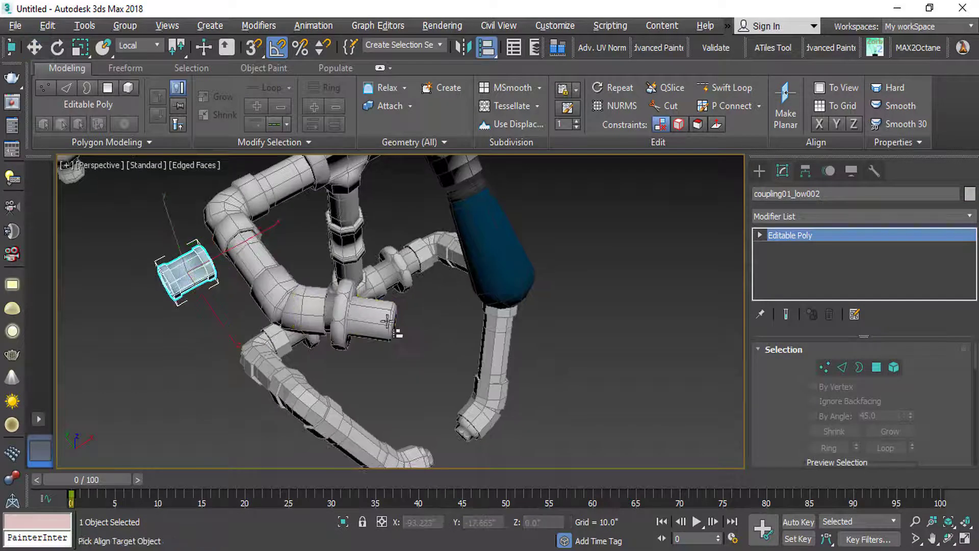
pyautogui.click(388, 324)
pyautogui.click(494, 406)
# Step: Rotate the coupling copy in line with the union and move it along its local X axis over the union's free end
pyautogui.scroll(-3, 357, 306)
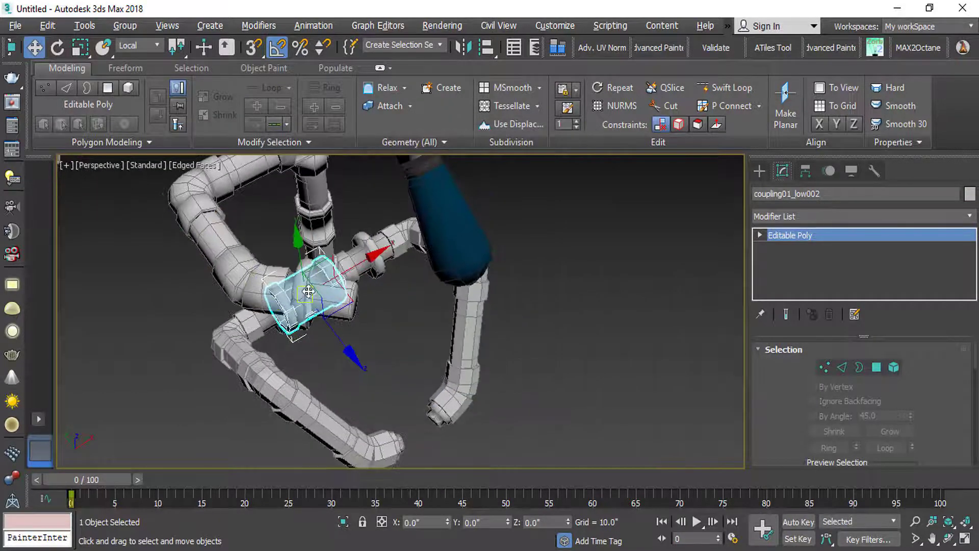
pyautogui.press('e')
pyautogui.moveTo(369, 303); pyautogui.dragTo(359, 359)
pyautogui.press('w')
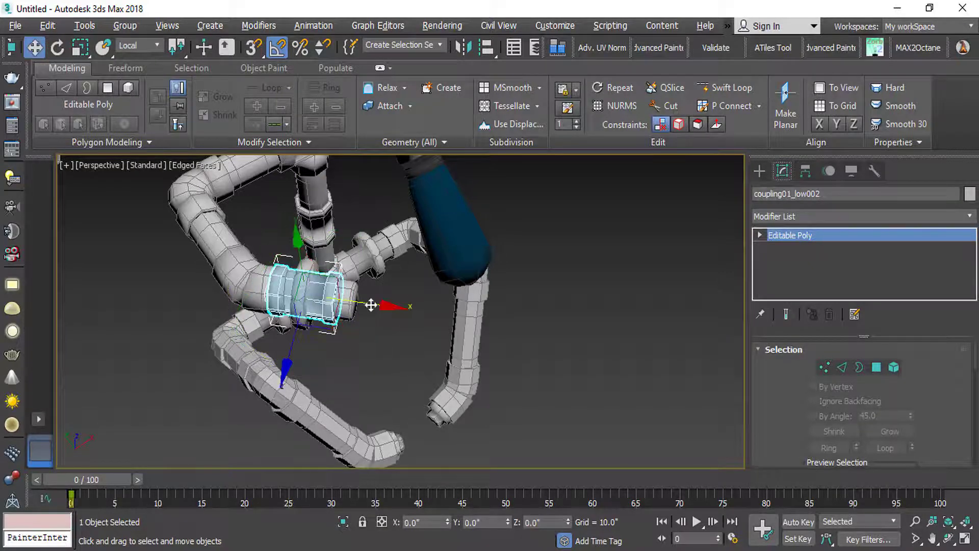
pyautogui.moveTo(374, 306); pyautogui.dragTo(412, 318)
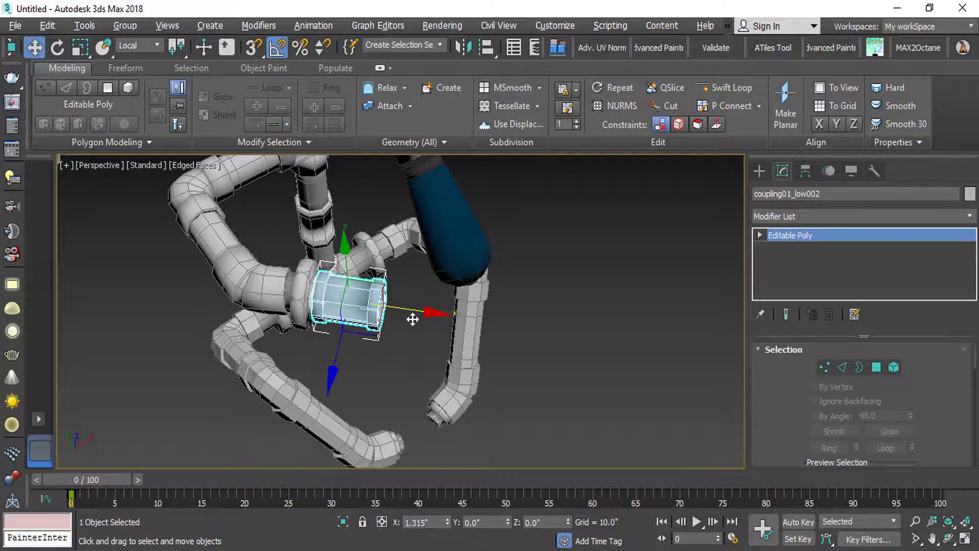
pyautogui.keyDown('alt'); pyautogui.moveTo(412, 319); pyautogui.dragTo(247, 267, button='middle'); pyautogui.keyUp('alt')
# Step: Clone the square-head plug from the parts row as a single copy placed beside the pipe figure
pyautogui.moveTo(247, 266); pyautogui.dragTo(442, 311, button='middle')
pyautogui.scroll(-3, 184, 253)
pyautogui.scroll(3, 183, 253)
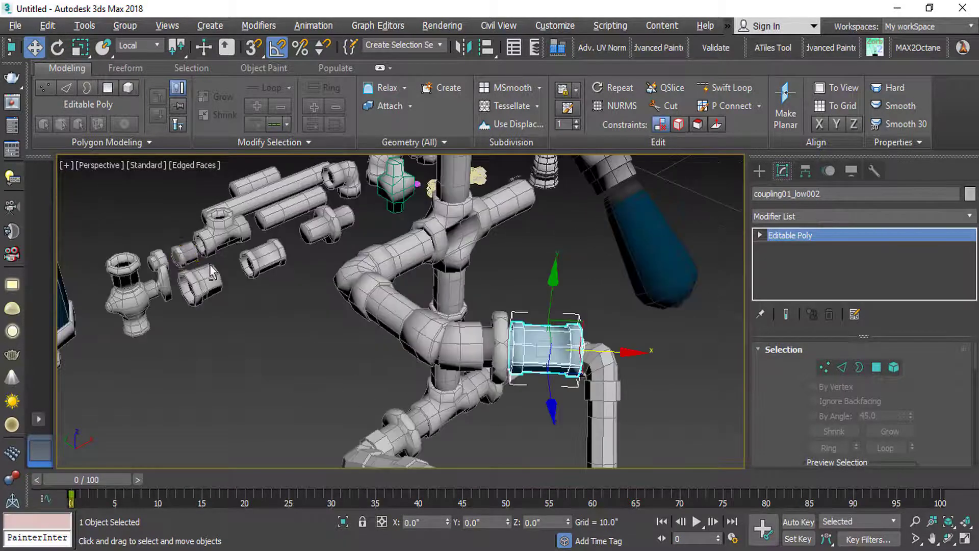
pyautogui.keyDown('alt'); pyautogui.moveTo(211, 272); pyautogui.dragTo(206, 289, button='middle'); pyautogui.keyUp('alt')
pyautogui.click(131, 218)
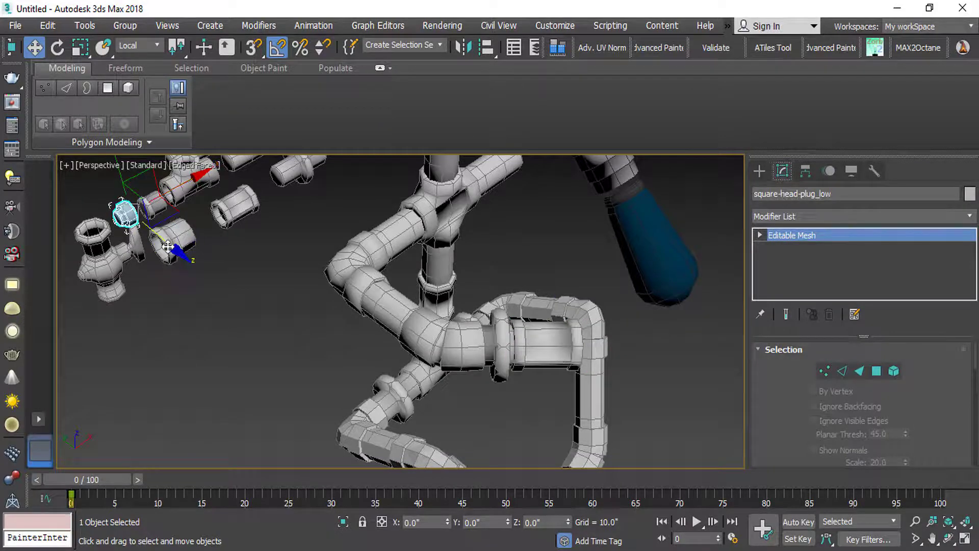
pyautogui.moveTo(167, 247)
pyautogui.keyDown('shift'); pyautogui.mouseDown()
pyautogui.moveTo(327, 367)
pyautogui.moveTo(322, 376)
pyautogui.mouseUp(); pyautogui.keyUp('shift')
pyautogui.click(494, 346)
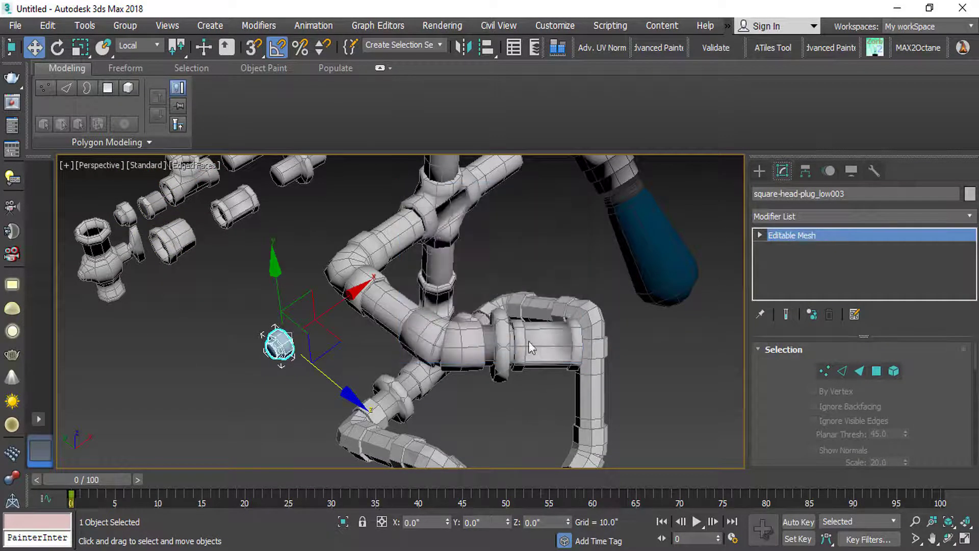
# Step: Align the square-head plug copy centre to centre with the coupling on X, Y and Z
pyautogui.moveTo(530, 346); pyautogui.dragTo(339, 289, button='middle')
pyautogui.hotkey('alt', 'a')
pyautogui.click(331, 288)
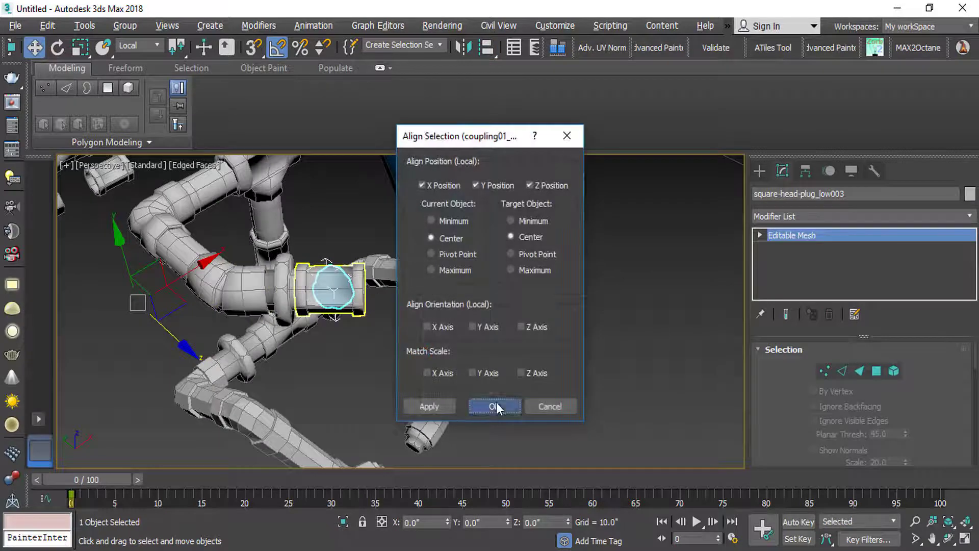
pyautogui.click(495, 406)
# Step: Rotate the plug copy -45 degrees about Z and move it along its local X axis to the coupling's open end
pyautogui.keyDown('alt'); pyautogui.moveTo(495, 406); pyautogui.dragTo(362, 289, button='middle'); pyautogui.keyUp('alt')
pyautogui.press('e')
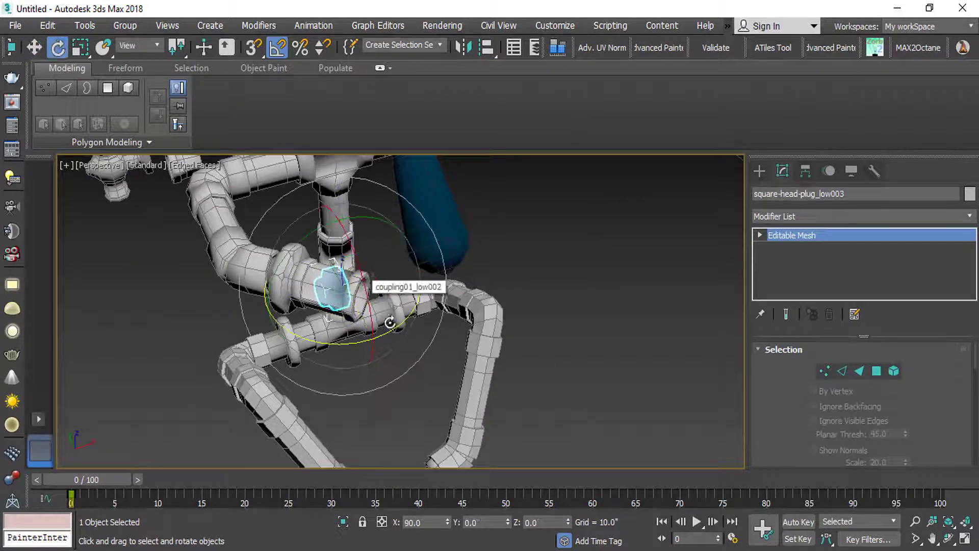
pyautogui.moveTo(392, 334); pyautogui.dragTo(375, 350)
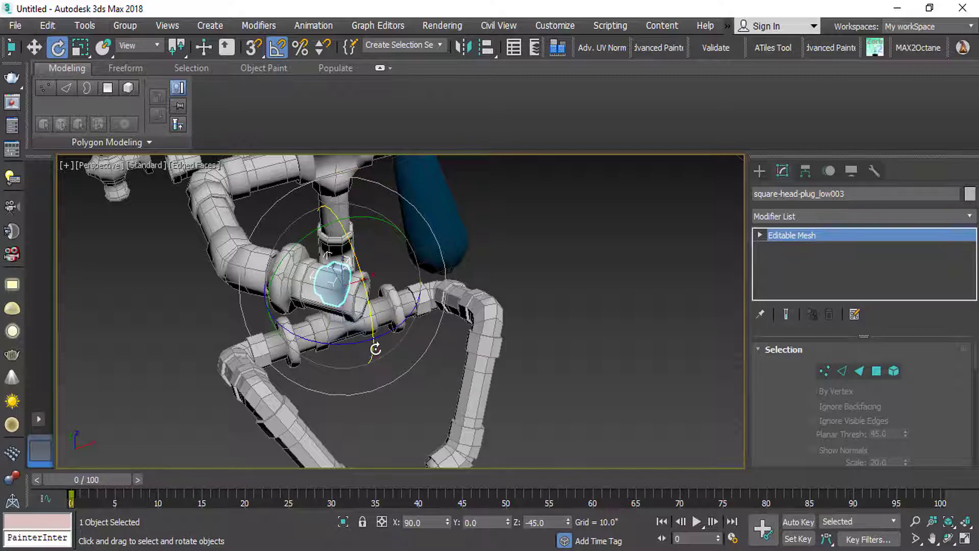
pyautogui.press('w')
pyautogui.keyDown('alt'); pyautogui.moveTo(375, 350); pyautogui.dragTo(304, 312, button='middle'); pyautogui.keyUp('alt')
pyautogui.moveTo(298, 323); pyautogui.dragTo(400, 360)
pyautogui.keyDown('alt'); pyautogui.moveTo(400, 361); pyautogui.dragTo(362, 329, button='middle'); pyautogui.keyUp('alt')
pyautogui.scroll(3, 362, 329)
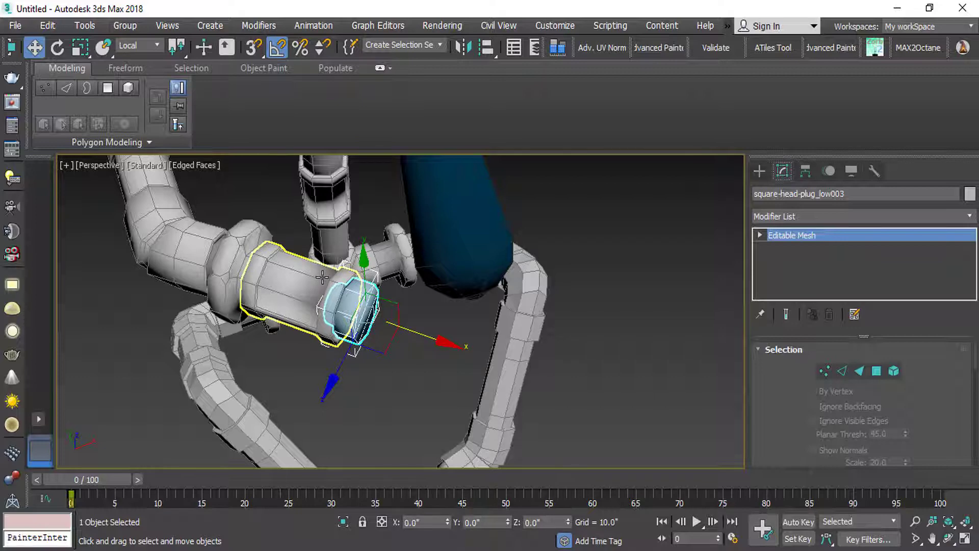
# Step: Delete the coupling and the union from the end of the arm, keeping the square-head plug
pyautogui.scroll(-3, 323, 277)
pyautogui.keyDown('alt'); pyautogui.moveTo(323, 277); pyautogui.dragTo(273, 311, button='middle'); pyautogui.keyUp('alt')
pyautogui.scroll(5, 279, 309)
pyautogui.scroll(-5, 276, 310)
pyautogui.scroll(5, 280, 284)
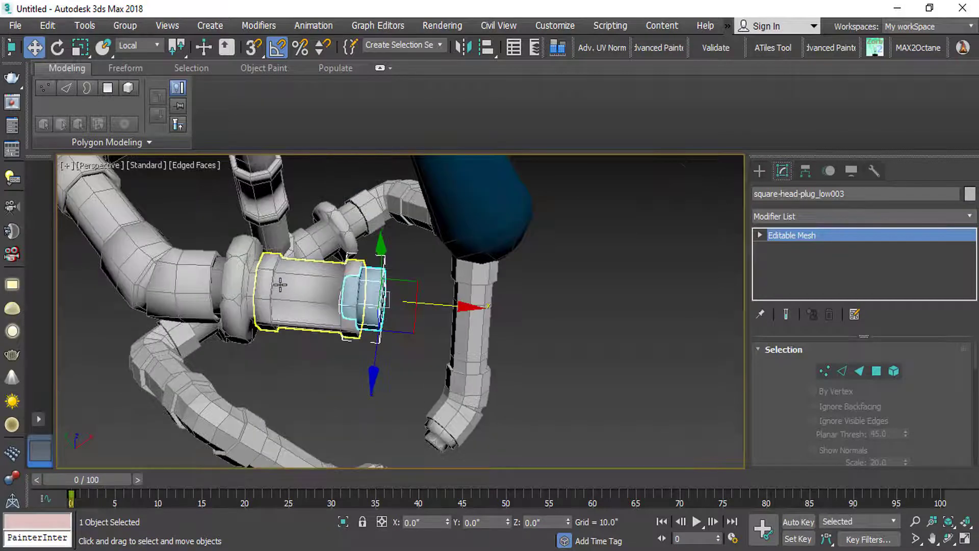
pyautogui.click(310, 301)
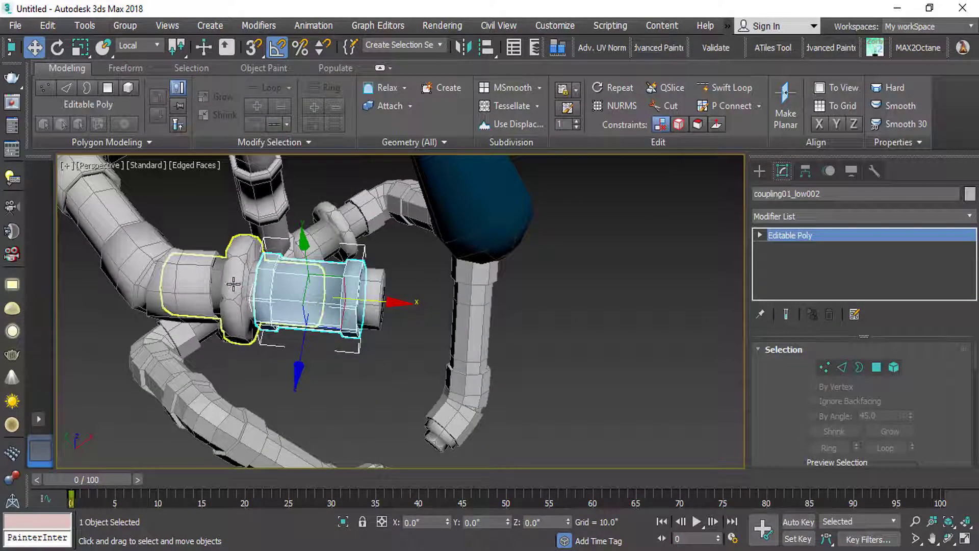
pyautogui.click(379, 293)
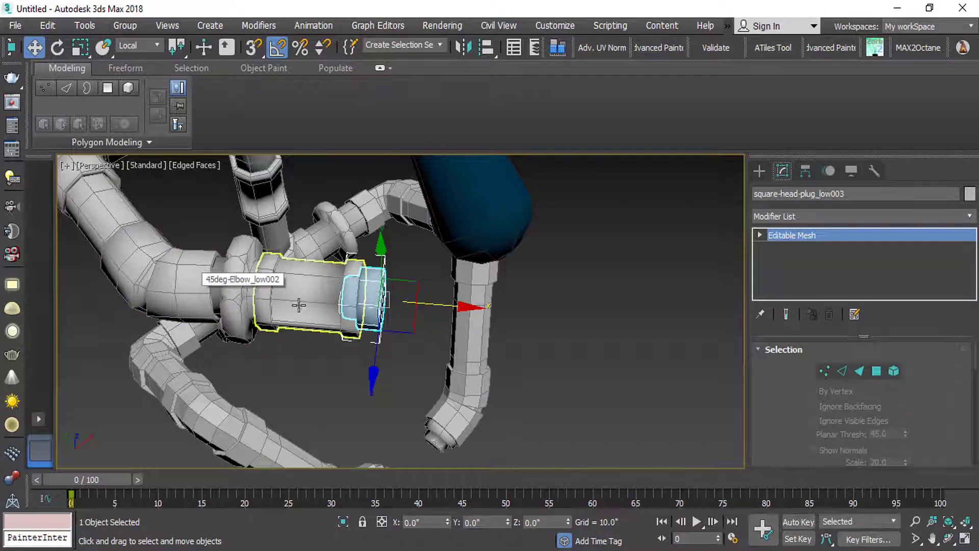
pyautogui.click(273, 290)
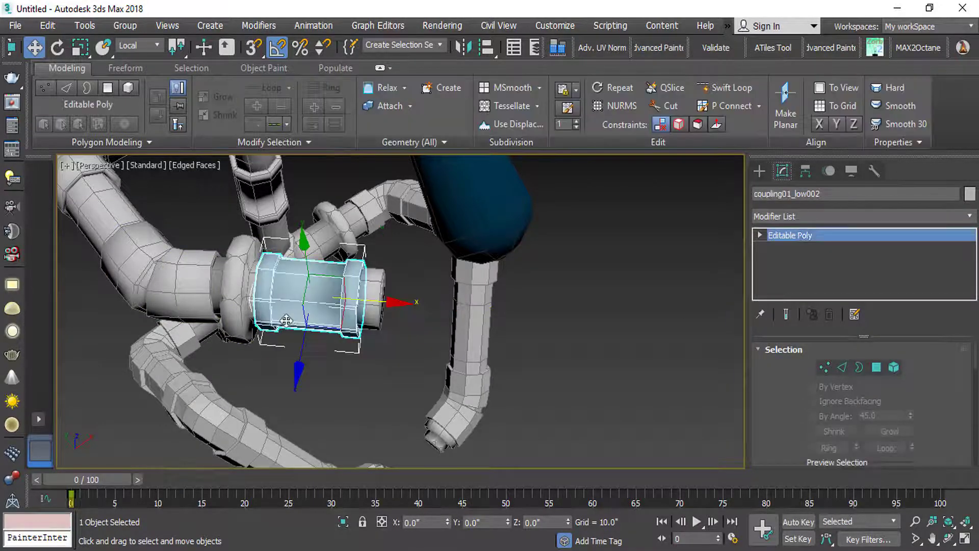
pyautogui.keyDown('alt'); pyautogui.moveTo(273, 290); pyautogui.dragTo(323, 338, button='middle'); pyautogui.keyUp('alt')
pyautogui.press('Delete')
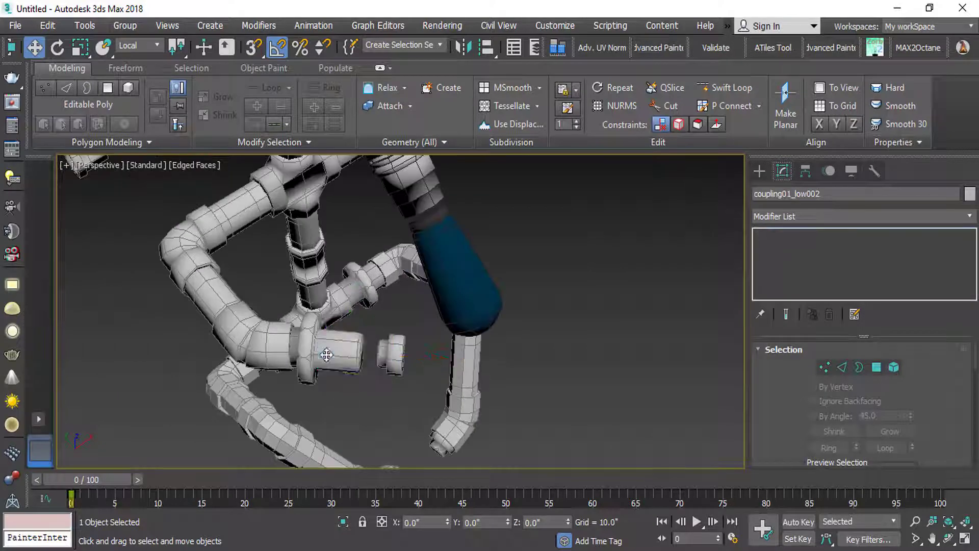
pyautogui.click(328, 354)
pyautogui.press('Delete')
# Step: Move the square-head plug along its local X axis to just outside the 45-degree elbow's open end
pyautogui.click(399, 352)
pyautogui.moveTo(476, 366); pyautogui.dragTo(387, 361)
pyautogui.scroll(3, 318, 359)
pyautogui.moveTo(319, 359)
pyautogui.keyDown('alt'); pyautogui.mouseDown(button='middle')
pyautogui.moveTo(332, 353)
pyautogui.moveTo(317, 345)
pyautogui.mouseUp(button='middle'); pyautogui.keyUp('alt')
pyautogui.moveTo(317, 345); pyautogui.dragTo(345, 354)
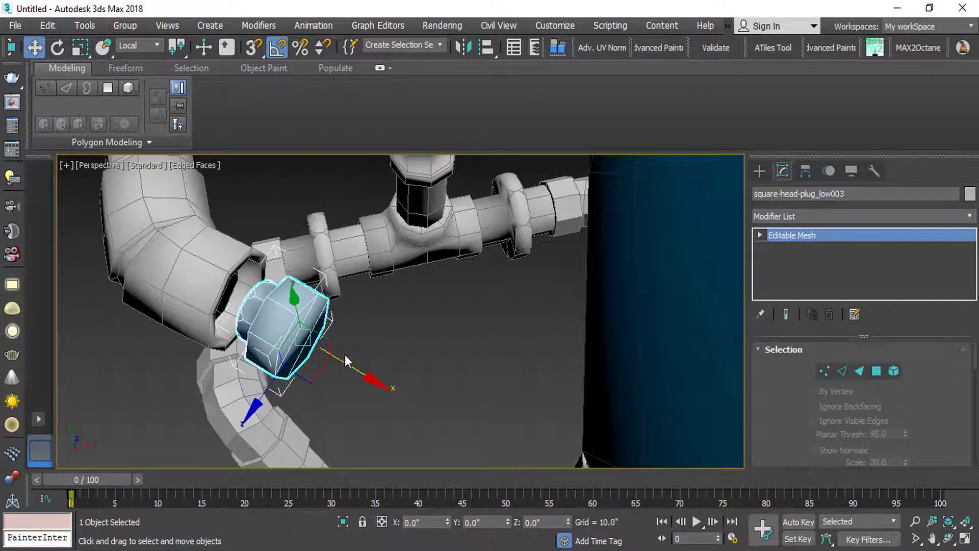
# Step: Turn the plug around 180 degrees about the vertical axis and move it along its local X axis into the elbow's opening
pyautogui.press('e')
pyautogui.moveTo(301, 413); pyautogui.dragTo(425, 403)
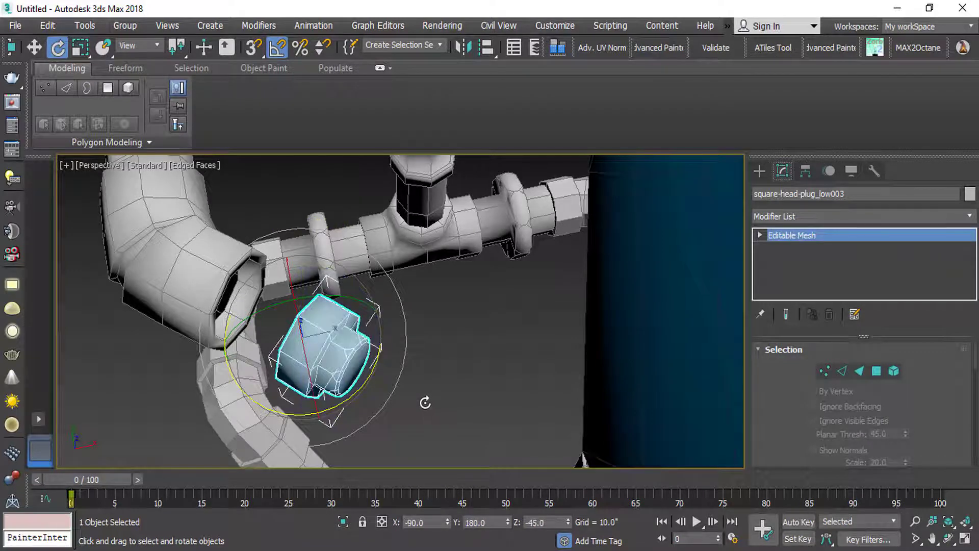
pyautogui.keyDown('alt'); pyautogui.moveTo(261, 335); pyautogui.dragTo(232, 334, button='middle'); pyautogui.keyUp('alt')
pyautogui.moveTo(232, 334); pyautogui.dragTo(164, 321)
pyautogui.keyDown('alt'); pyautogui.moveTo(163, 321); pyautogui.dragTo(236, 284, button='middle'); pyautogui.keyUp('alt')
pyautogui.moveTo(129, 291)
pyautogui.mouseDown()
pyautogui.moveTo(123, 285)
pyautogui.moveTo(130, 290)
pyautogui.mouseUp()
# Step: Attach the 45-degree elbow, the forearm pipe and the upper elbow to the square-head plug as one mesh
pyautogui.scroll(-5, 254, 271)
pyautogui.scroll(-5, 253, 271)
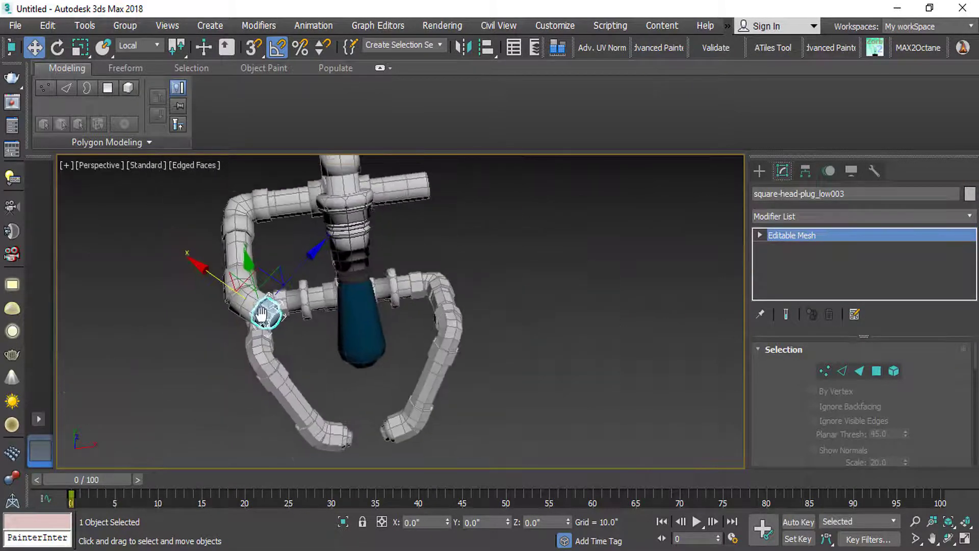
pyautogui.keyDown('alt'); pyautogui.moveTo(254, 271); pyautogui.dragTo(357, 316, button='middle'); pyautogui.keyUp('alt')
pyautogui.scroll(5, 468, 361)
pyautogui.scroll(-5, 780, 392)
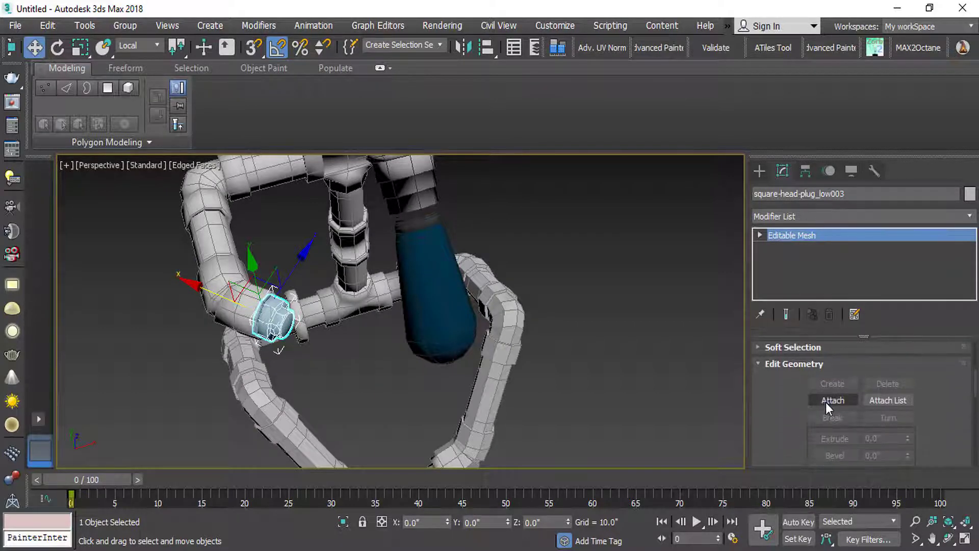
pyautogui.click(827, 401)
pyautogui.click(242, 305)
pyautogui.click(214, 229)
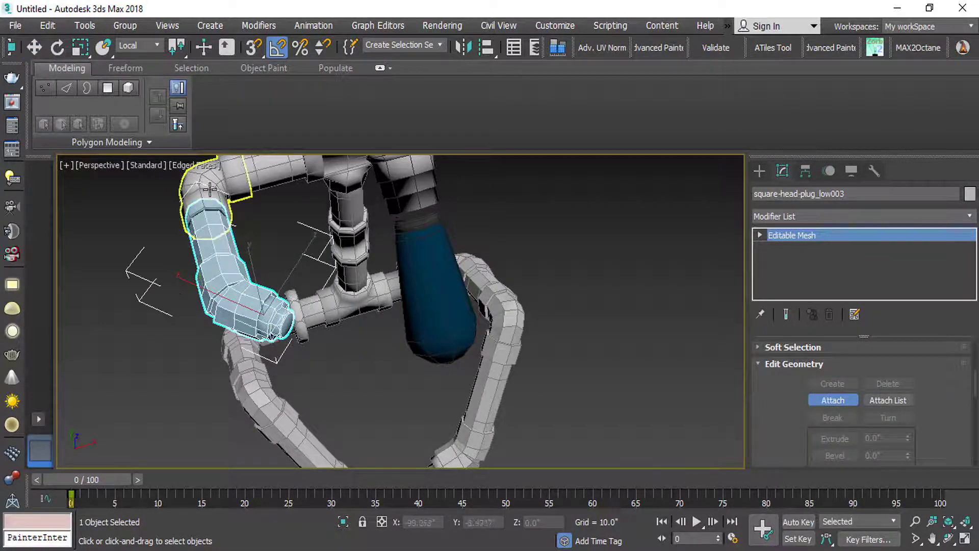
pyautogui.click(211, 199)
pyautogui.moveTo(212, 199); pyautogui.dragTo(229, 257, button='middle')
pyautogui.press('w')
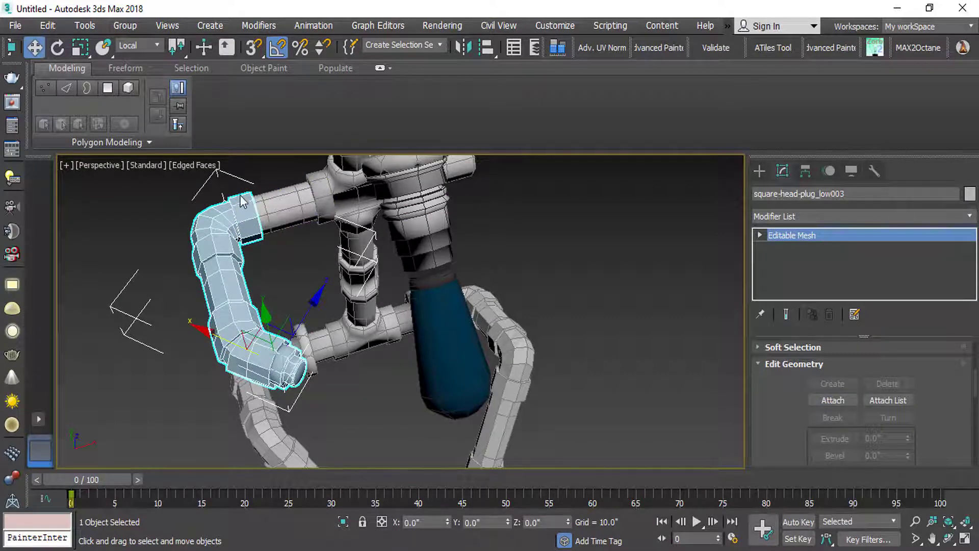
# Step: Move only the arm's pivot to the centre of the upper elbow's open end, where it meets the shoulder pipe
pyautogui.click(805, 173)
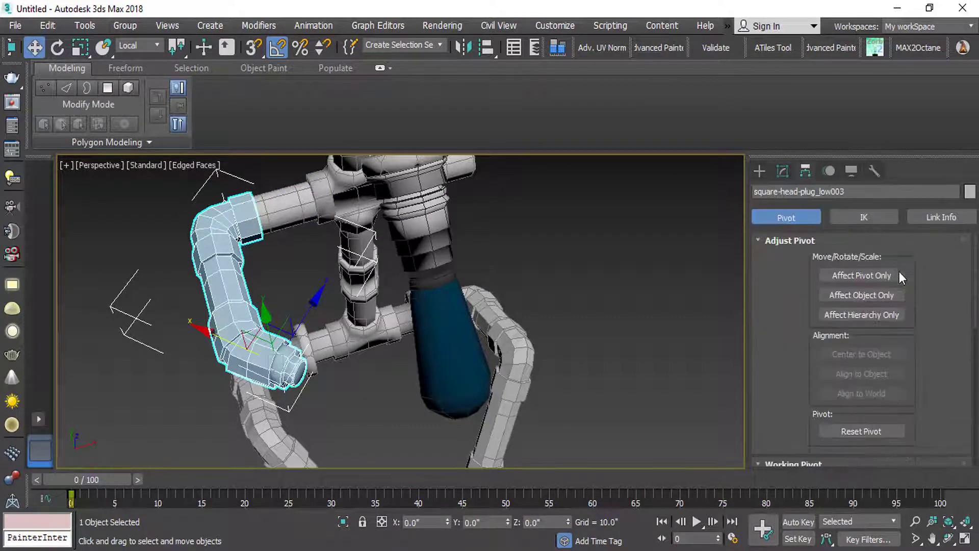
pyautogui.click(900, 275)
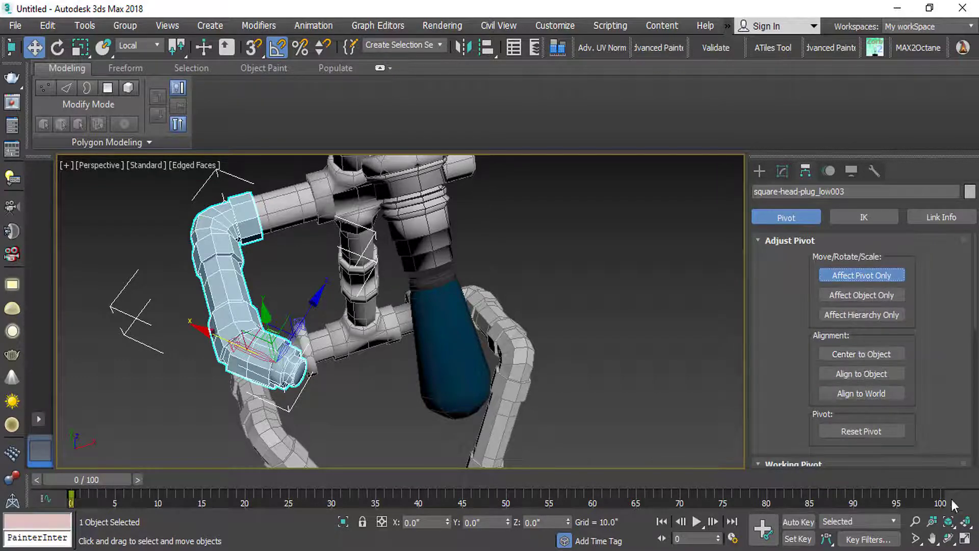
pyautogui.click(963, 539)
pyautogui.scroll(5, 240, 221)
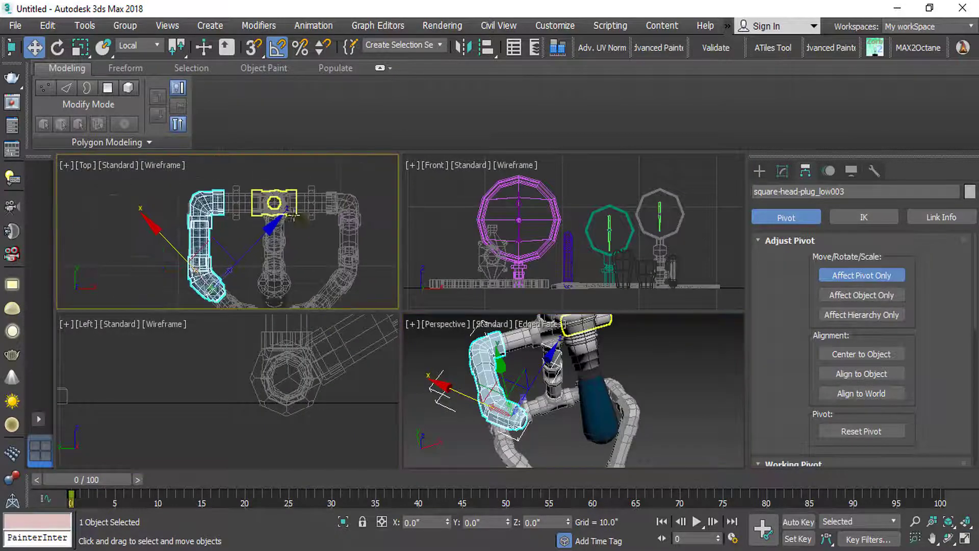
pyautogui.moveTo(207, 273); pyautogui.dragTo(214, 169)
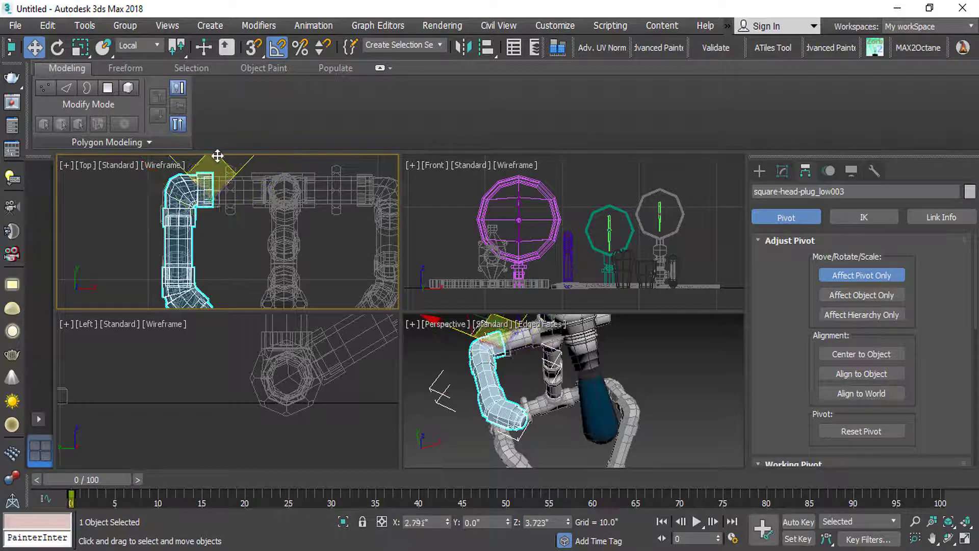
pyautogui.scroll(3, 214, 168)
pyautogui.moveTo(215, 169); pyautogui.dragTo(221, 270, button='middle')
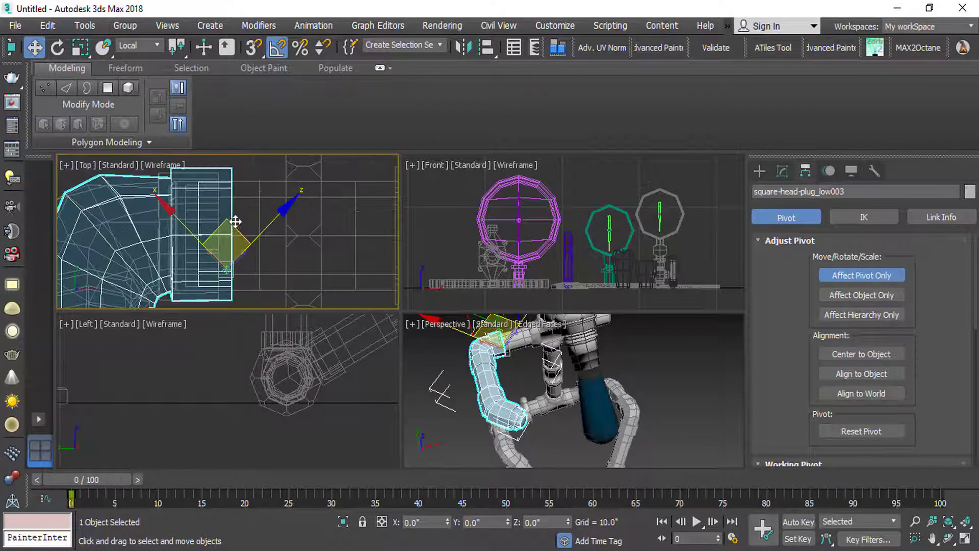
pyautogui.moveTo(235, 221); pyautogui.dragTo(239, 193)
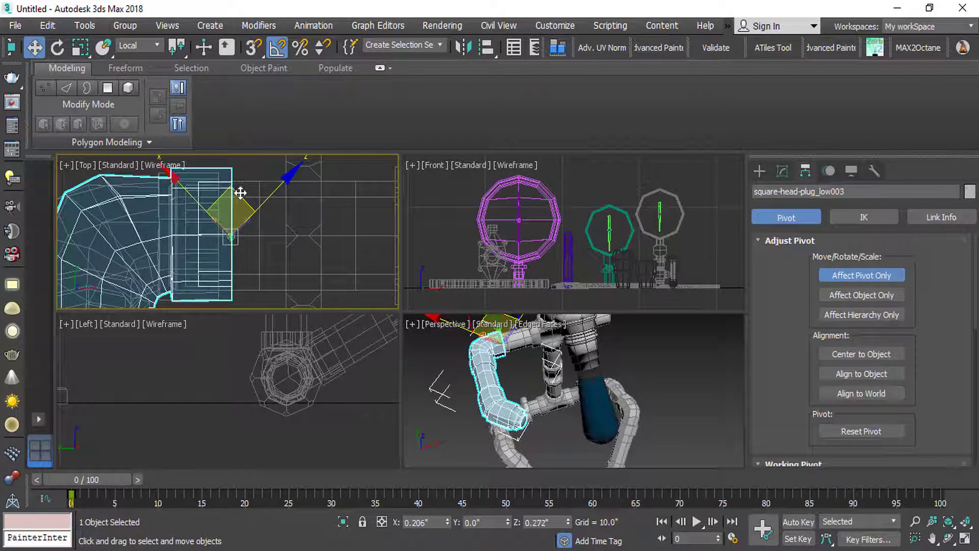
pyautogui.scroll(6, 257, 427)
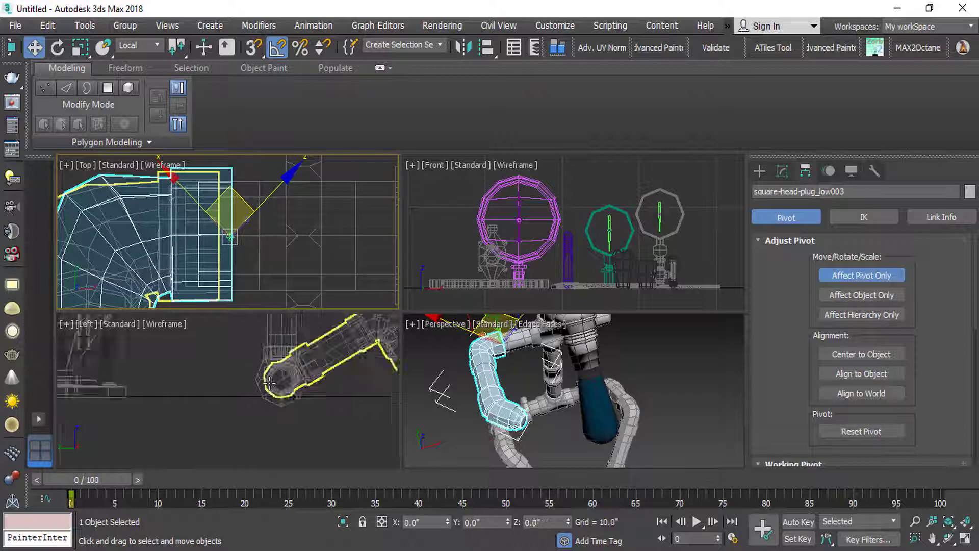
pyautogui.scroll(-5, 258, 427)
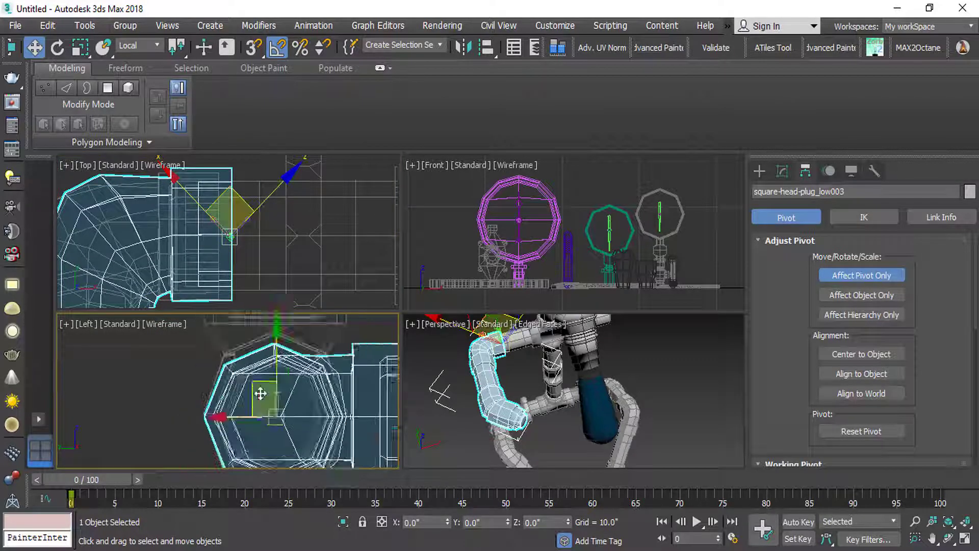
pyautogui.click(881, 277)
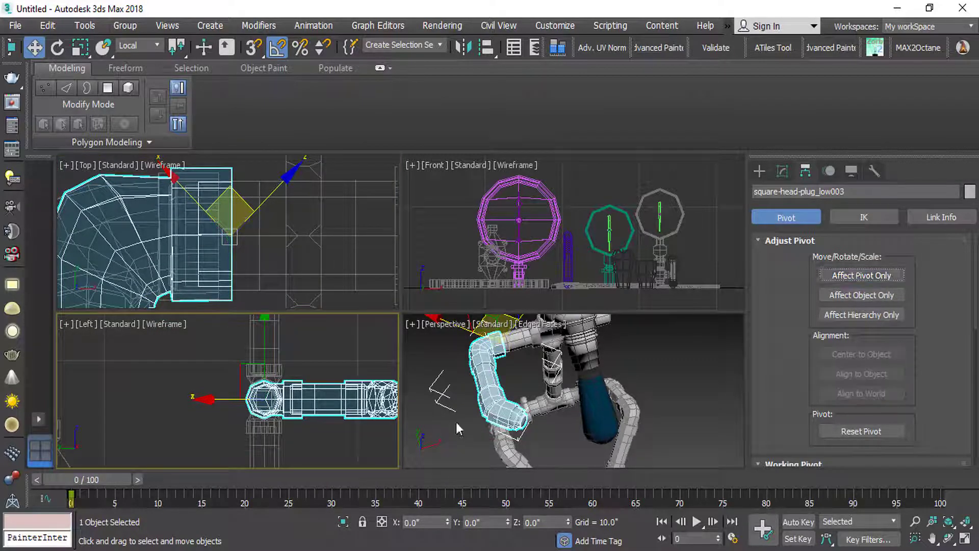
# Step: Rotate the arm downward about the X axis of the shoulder pipe so the forearm hangs beside the body
pyautogui.scroll(-2, 455, 423)
pyautogui.scroll(2, 475, 432)
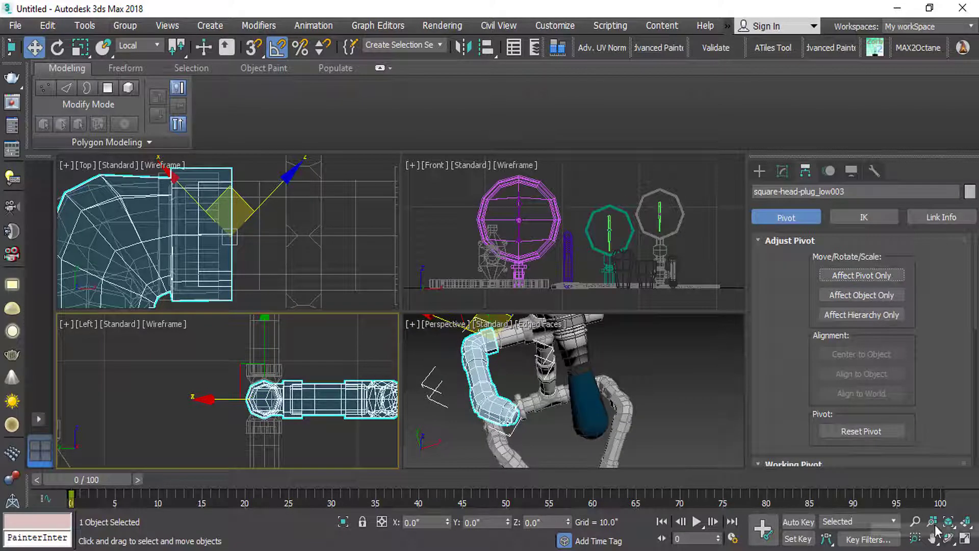
pyautogui.click(518, 419)
pyautogui.click(965, 538)
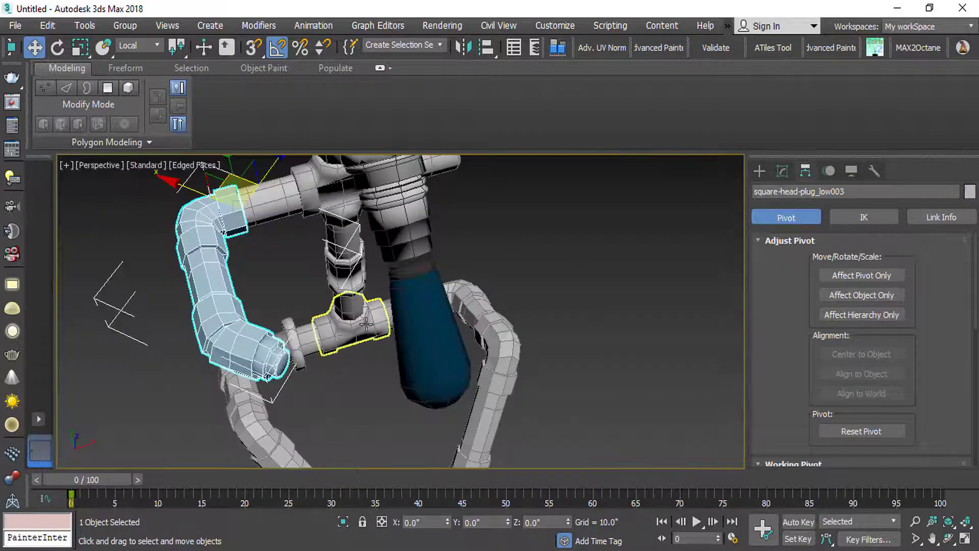
pyautogui.scroll(-3, 325, 269)
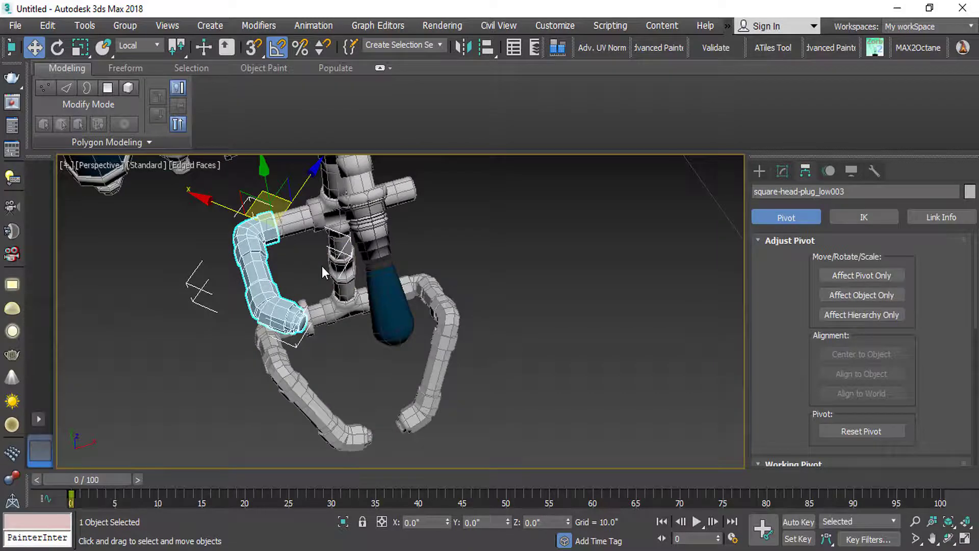
pyautogui.press('e')
pyautogui.keyDown('alt'); pyautogui.moveTo(322, 267); pyautogui.dragTo(322, 239, button='middle'); pyautogui.keyUp('alt')
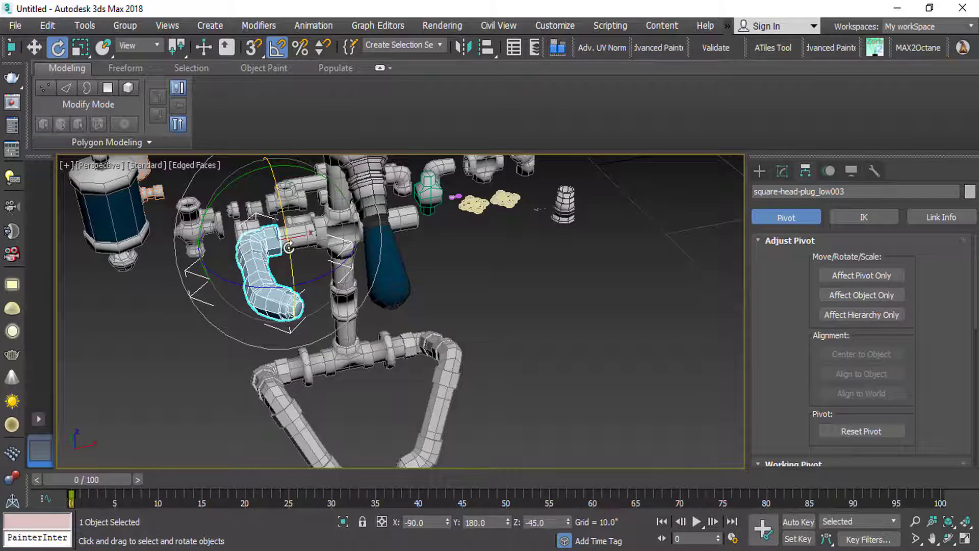
pyautogui.moveTo(288, 247); pyautogui.dragTo(290, 277)
pyautogui.moveTo(357, 377)
pyautogui.keyDown('alt'); pyautogui.mouseDown(button='middle')
pyautogui.moveTo(433, 380)
pyautogui.moveTo(348, 380)
pyautogui.mouseUp(button='middle'); pyautogui.keyUp('alt')
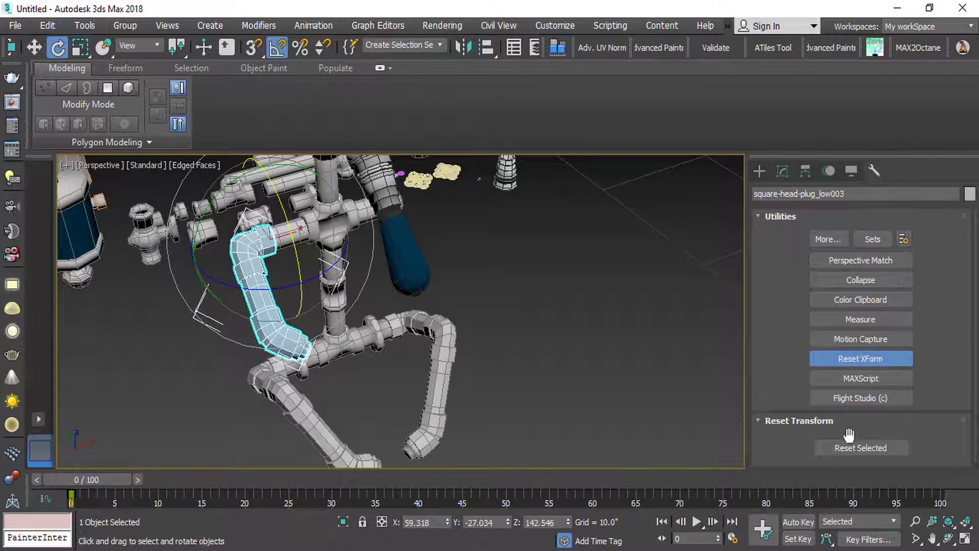
# Step: Reset the transform of the rotated arm with Reset XForm
pyautogui.click(846, 448)
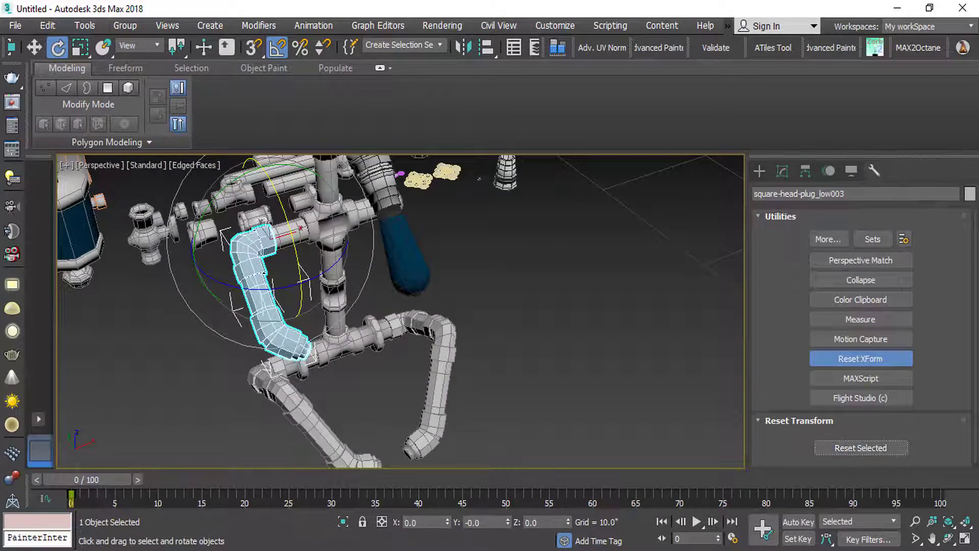
pyautogui.click(857, 359)
pyautogui.keyDown('alt'); pyautogui.moveTo(596, 334); pyautogui.dragTo(269, 310, button='middle'); pyautogui.keyUp('alt')
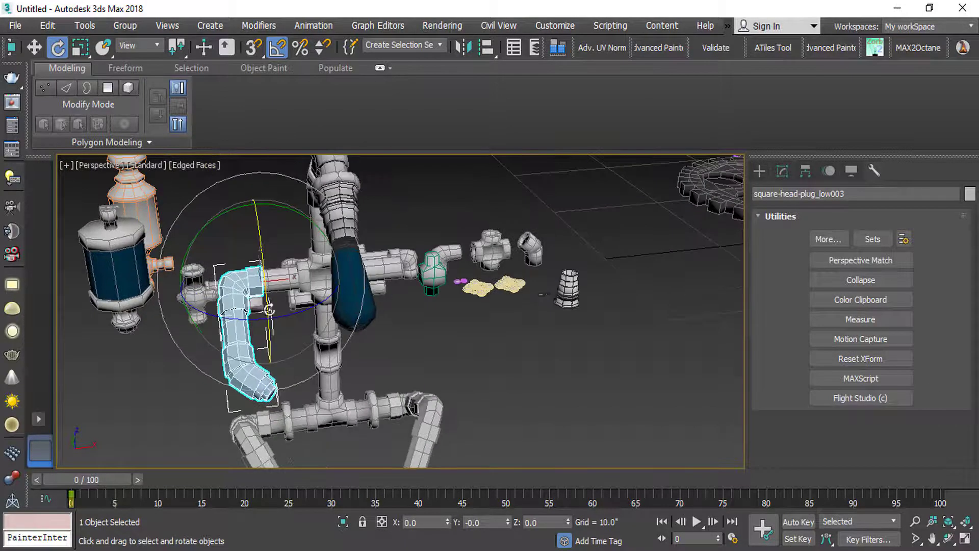
# Step: Mirror a copy of the arm's geometry across X with 0.0" offset and move it along X onto the opposite shoulder pipe
pyautogui.click(462, 47)
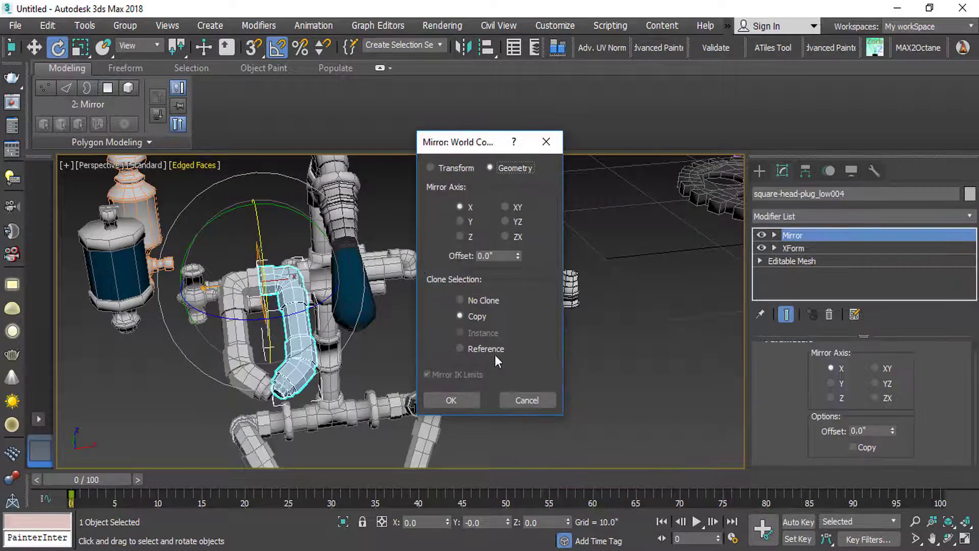
pyautogui.click(462, 406)
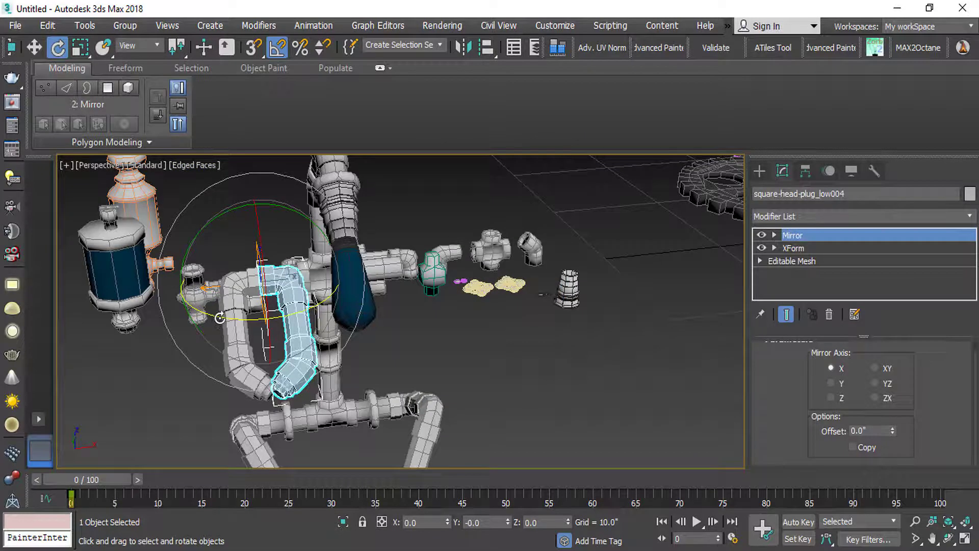
pyautogui.press('w')
pyautogui.moveTo(345, 277); pyautogui.dragTo(445, 279)
pyautogui.keyDown('alt'); pyautogui.moveTo(443, 281); pyautogui.dragTo(368, 326, button='middle'); pyautogui.keyUp('alt')
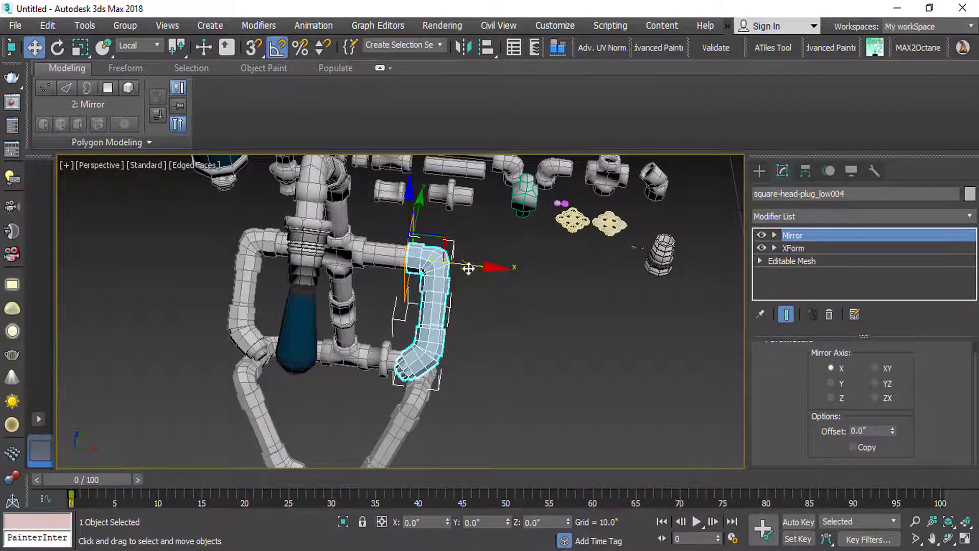
pyautogui.moveTo(468, 268); pyautogui.dragTo(464, 268)
pyautogui.keyDown('alt'); pyautogui.moveTo(466, 267); pyautogui.dragTo(441, 318, button='middle'); pyautogui.keyUp('alt')
# Step: Delete all leftover kitbash parts around the scene, keeping only the assembled pipe figure
pyautogui.scroll(-5, 414, 348)
pyautogui.moveTo(274, 431); pyautogui.dragTo(273, 430)
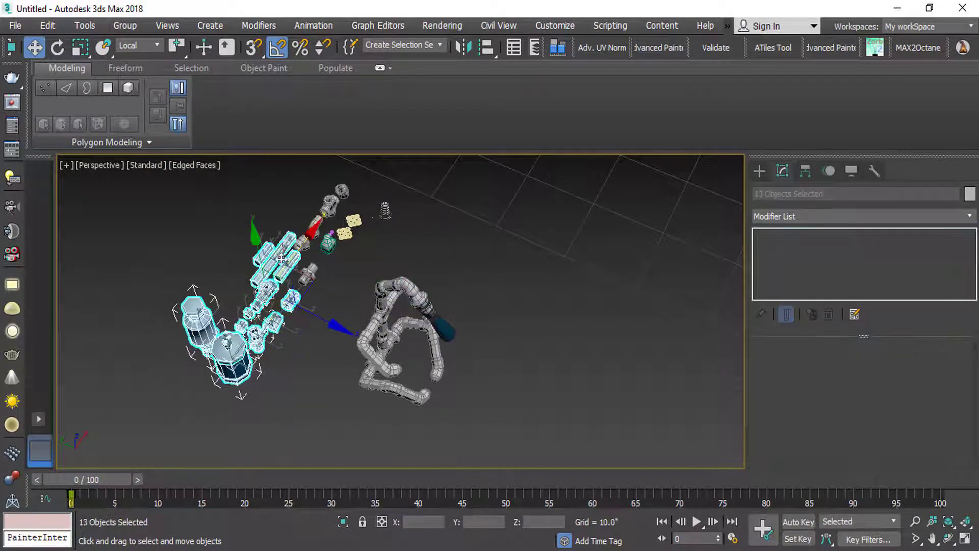
pyautogui.moveTo(232, 201); pyautogui.dragTo(334, 305)
pyautogui.press('Delete')
pyautogui.moveTo(334, 305); pyautogui.dragTo(333, 301, button='middle')
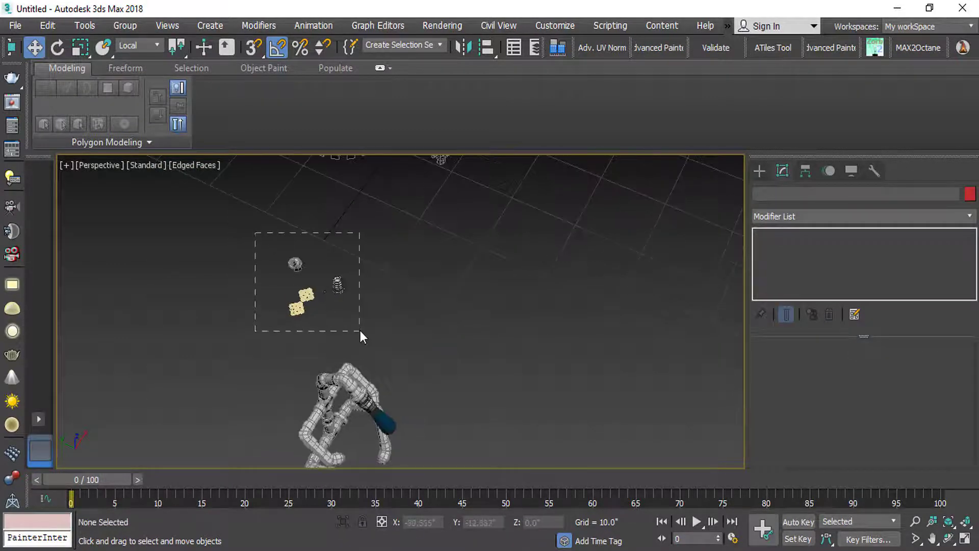
pyautogui.moveTo(360, 330); pyautogui.dragTo(360, 330)
pyautogui.press('Delete')
pyautogui.moveTo(360, 330); pyautogui.dragTo(299, 363, button='middle')
pyautogui.moveTo(526, 240); pyautogui.dragTo(529, 233)
pyautogui.press('Delete')
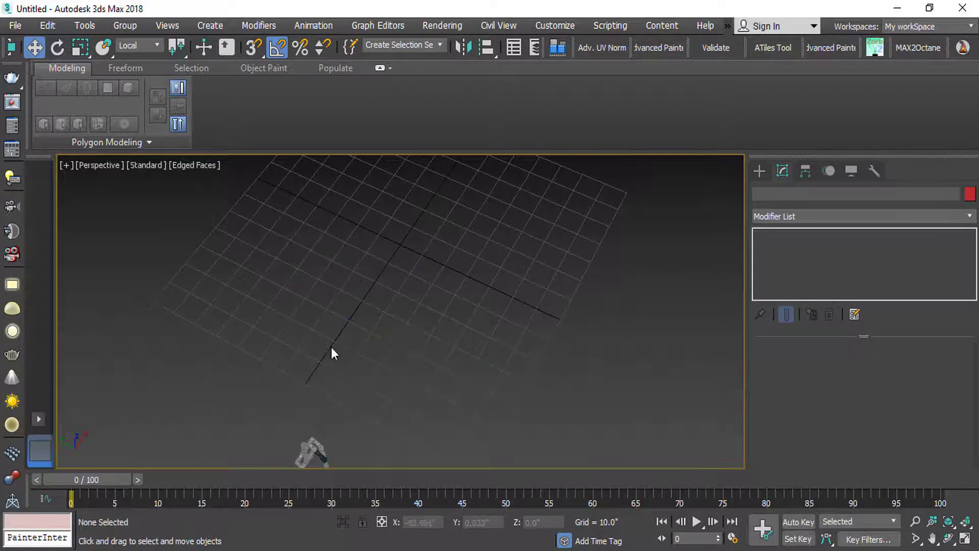
# Step: Convert the original arm with the XForm modifier to an Editable Poly
pyautogui.moveTo(332, 350); pyautogui.dragTo(350, 284, button='middle')
pyautogui.scroll(5, 350, 343)
pyautogui.keyDown('alt'); pyautogui.moveTo(316, 341); pyautogui.dragTo(205, 252, button='middle'); pyautogui.keyUp('alt')
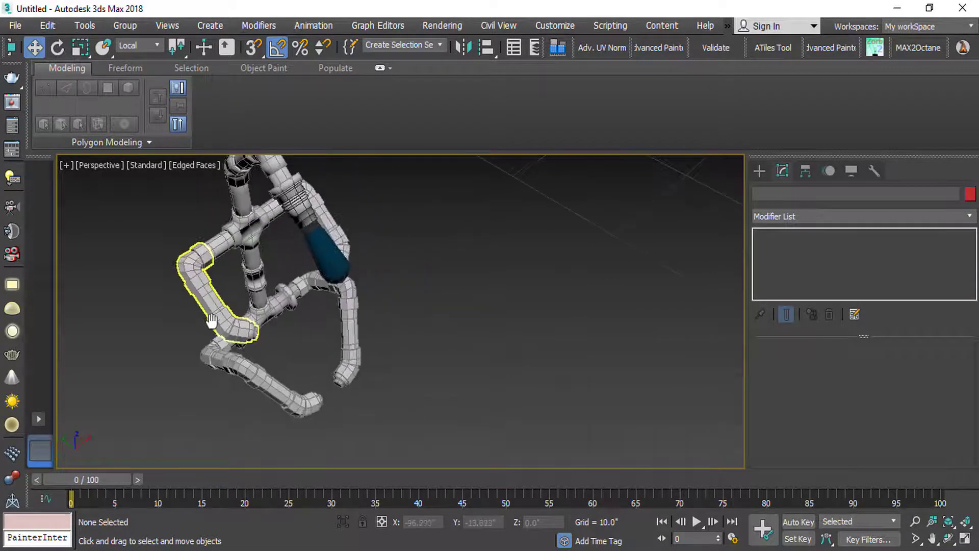
pyautogui.click(205, 252)
pyautogui.scroll(4, 205, 252)
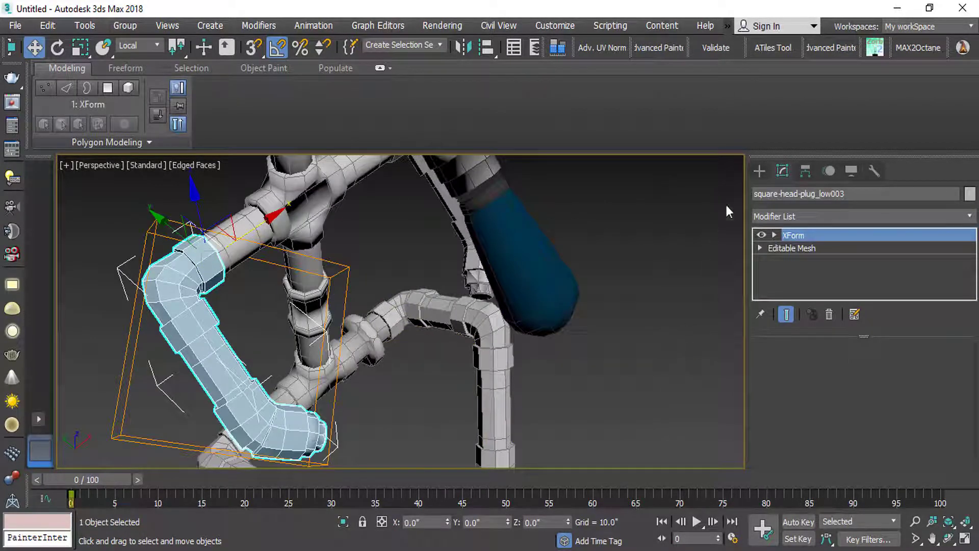
pyautogui.rightClick(160, 257)
pyautogui.moveTo(278, 423)
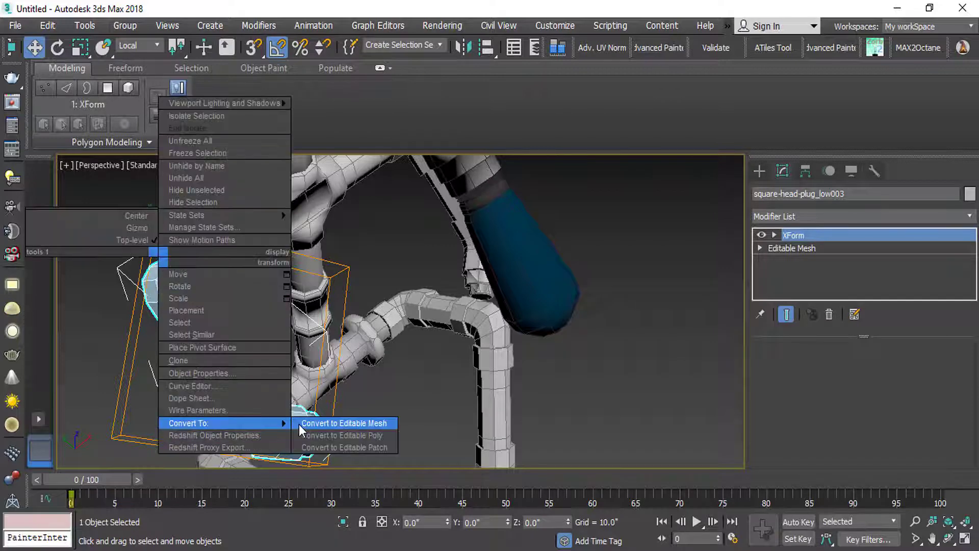
pyautogui.click(353, 435)
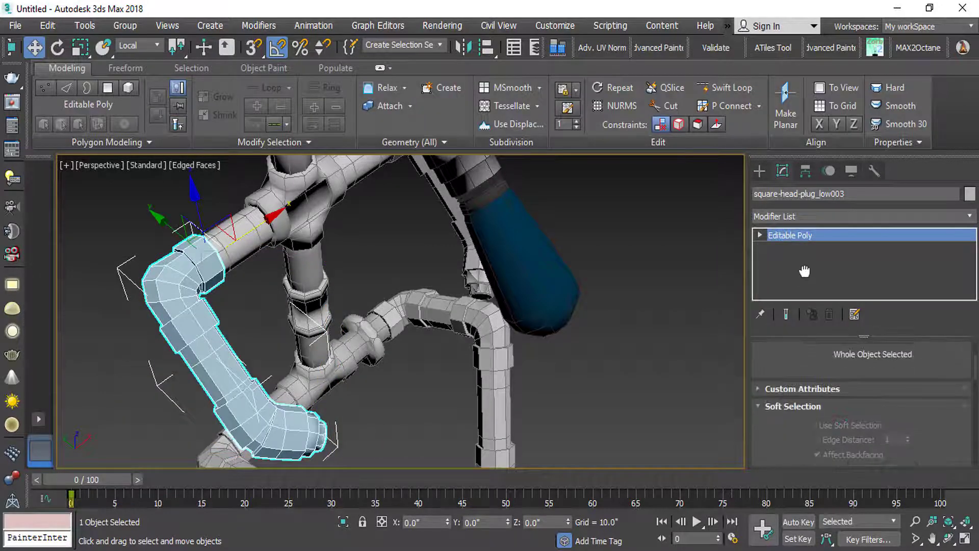
# Step: Attach the adjoining shoulder pipe to the original arm's mesh
pyautogui.scroll(-5, 818, 432)
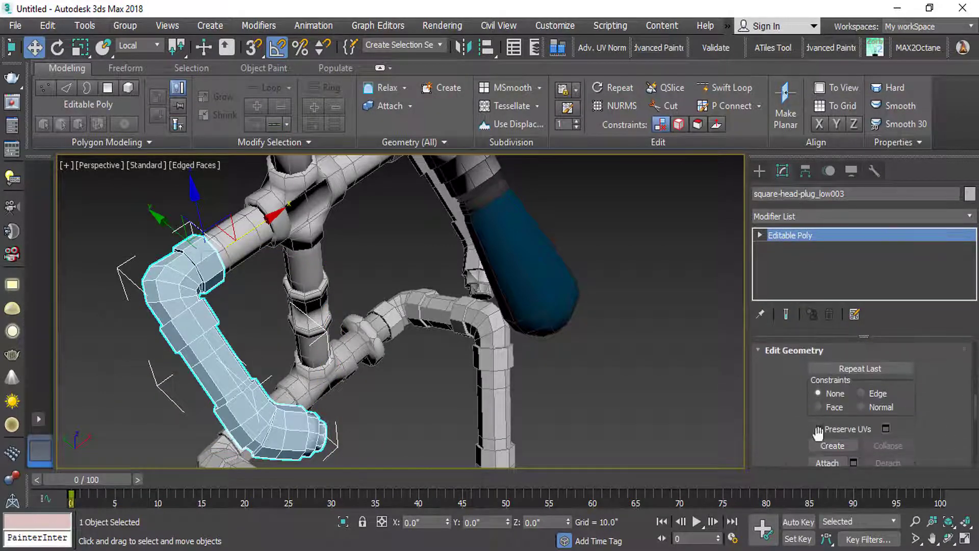
pyautogui.click(821, 465)
pyautogui.click(232, 255)
pyautogui.keyDown('alt'); pyautogui.moveTo(232, 255); pyautogui.dragTo(290, 296, button='middle'); pyautogui.keyUp('alt')
pyautogui.scroll(3, 286, 254)
pyautogui.scroll(3, 286, 253)
pyautogui.rightClick(281, 243)
# Step: Select the attached shoulder pipe as an element of the arm and flip its polygons' normals
pyautogui.scroll(-5, 280, 243)
pyautogui.scroll(5, 291, 296)
pyautogui.scroll(-5, 268, 233)
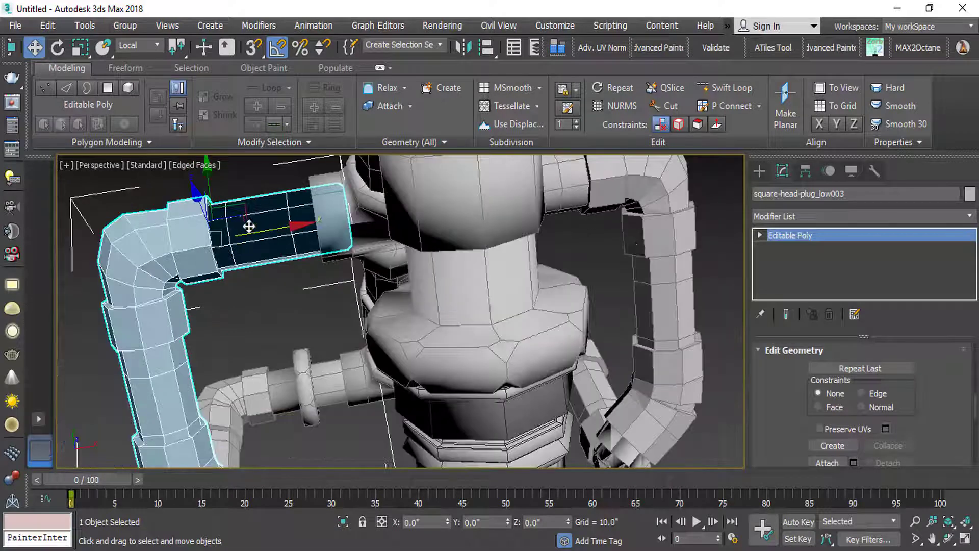
pyautogui.scroll(4, 419, 234)
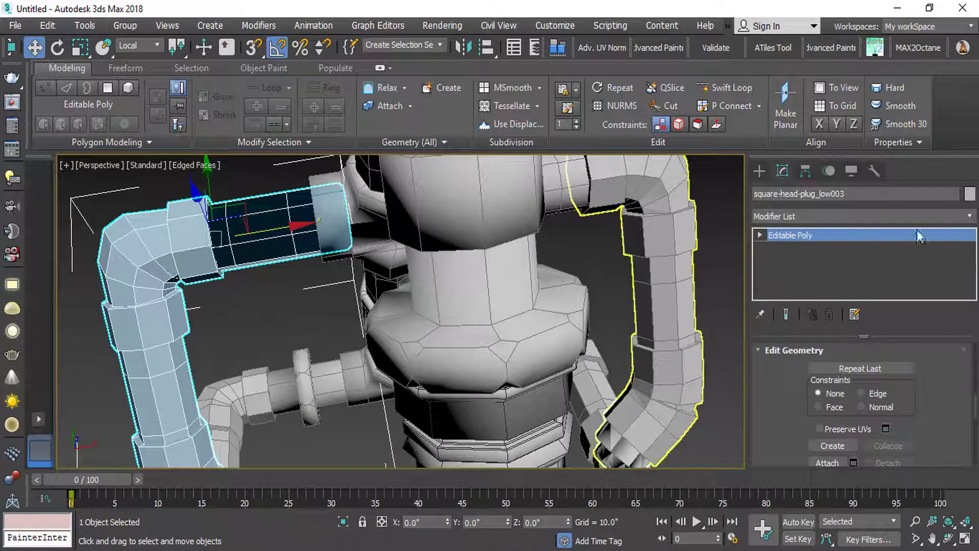
pyautogui.click(760, 235)
pyautogui.click(789, 287)
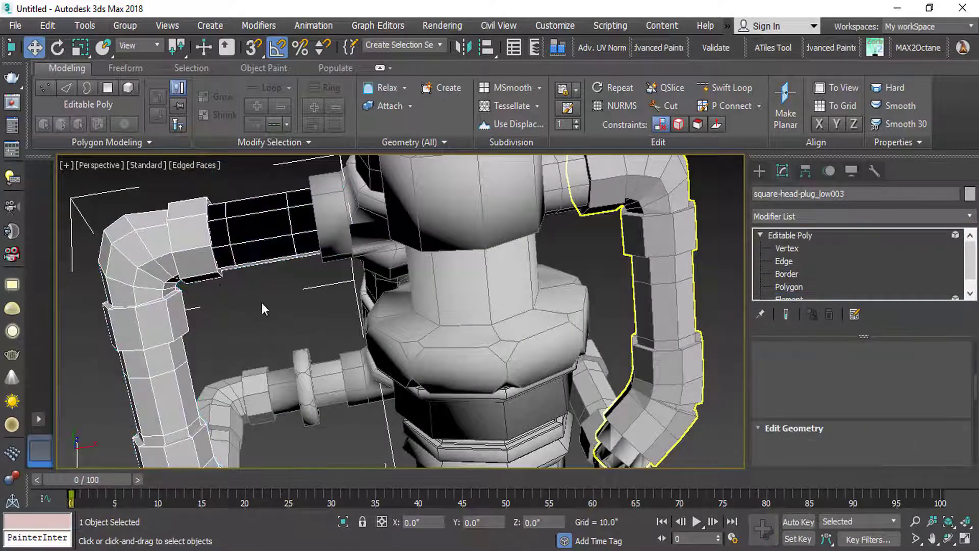
pyautogui.press('5')
pyautogui.click(258, 224)
pyautogui.scroll(-5, 293, 270)
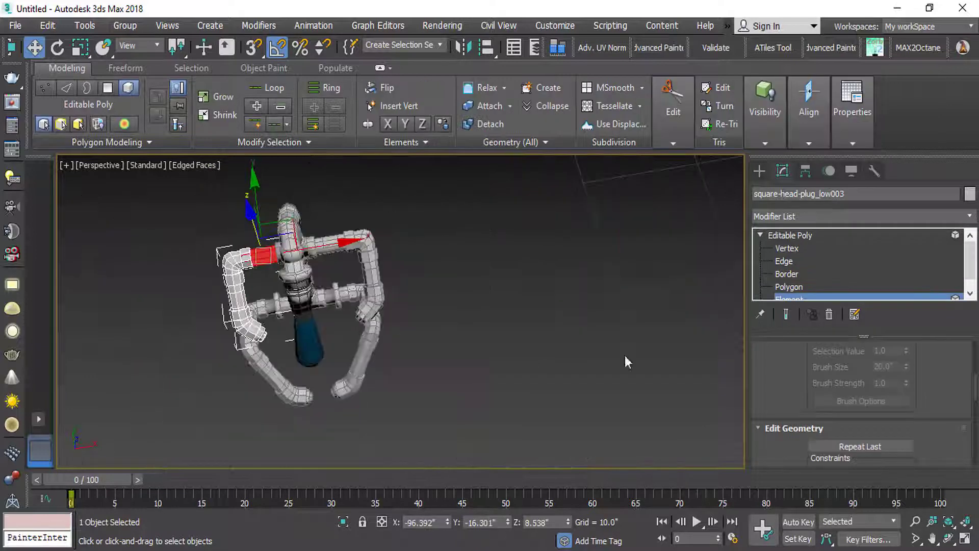
pyautogui.scroll(-3, 776, 391)
pyautogui.click(791, 286)
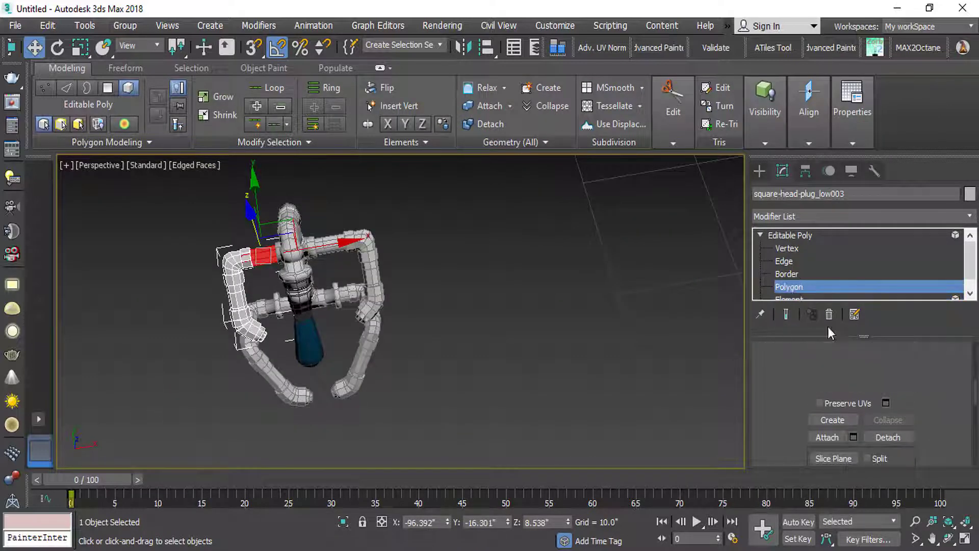
pyautogui.scroll(5, 789, 379)
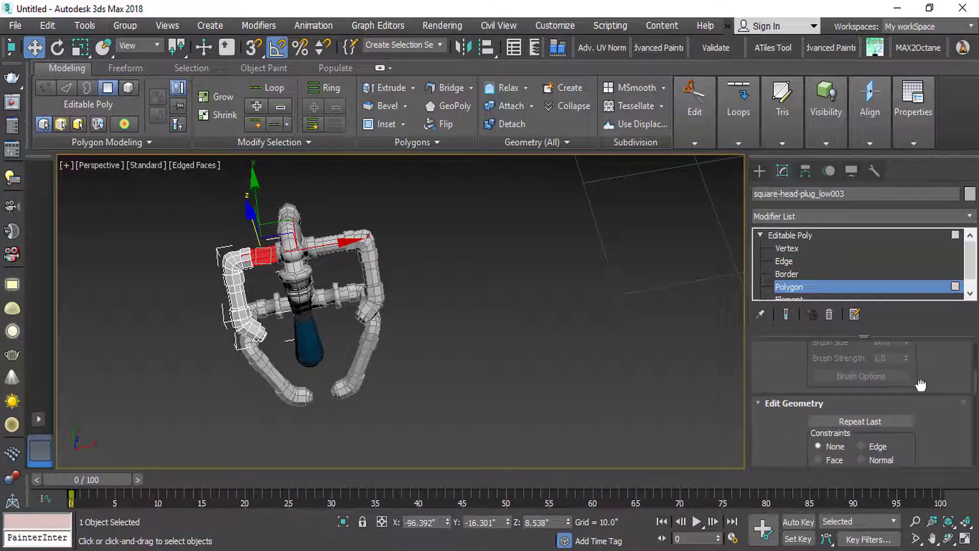
pyautogui.scroll(6, 920, 385)
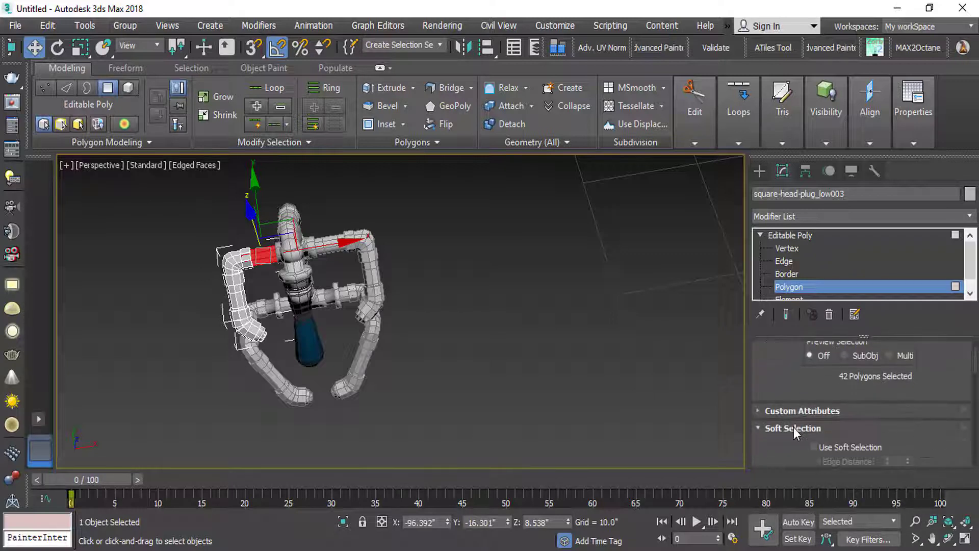
pyautogui.scroll(2, 794, 431)
pyautogui.moveTo(794, 431); pyautogui.dragTo(799, 179)
pyautogui.scroll(-5, 800, 391)
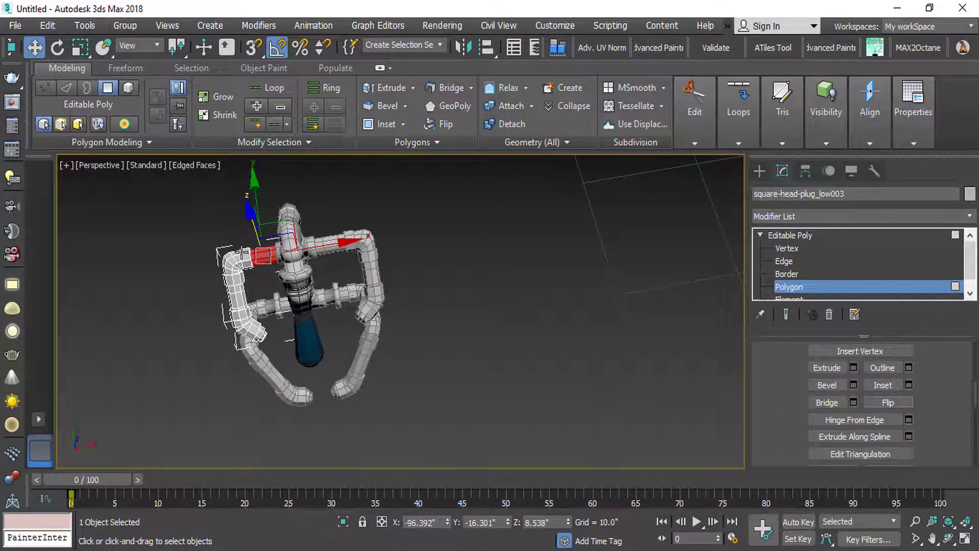
# Step: Convert the mirrored arm with its Mirror and XForm modifiers to an Editable Poly
pyautogui.scroll(6, 242, 251)
pyautogui.scroll(-6, 461, 287)
pyautogui.press('4')
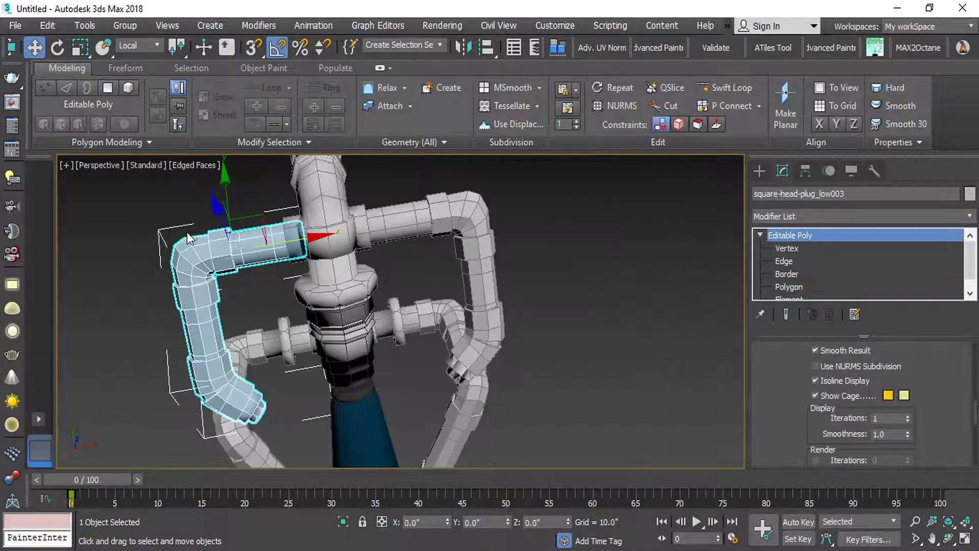
pyautogui.click(489, 265)
pyautogui.scroll(1, 781, 357)
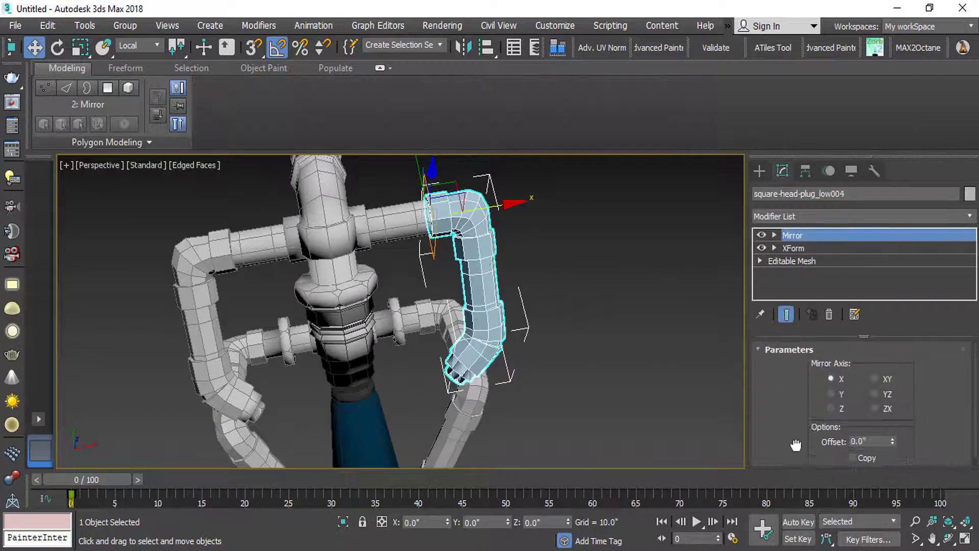
pyautogui.rightClick(432, 232)
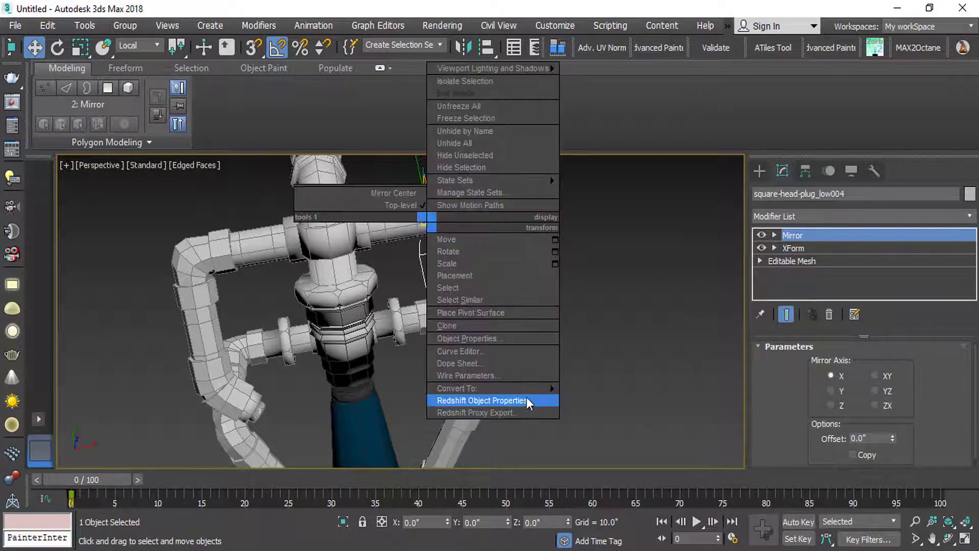
pyautogui.moveTo(526, 397)
pyautogui.click(613, 389)
# Step: Attach the adjoining shoulder pipe to the mirrored arm's mesh
pyautogui.scroll(-5, 799, 410)
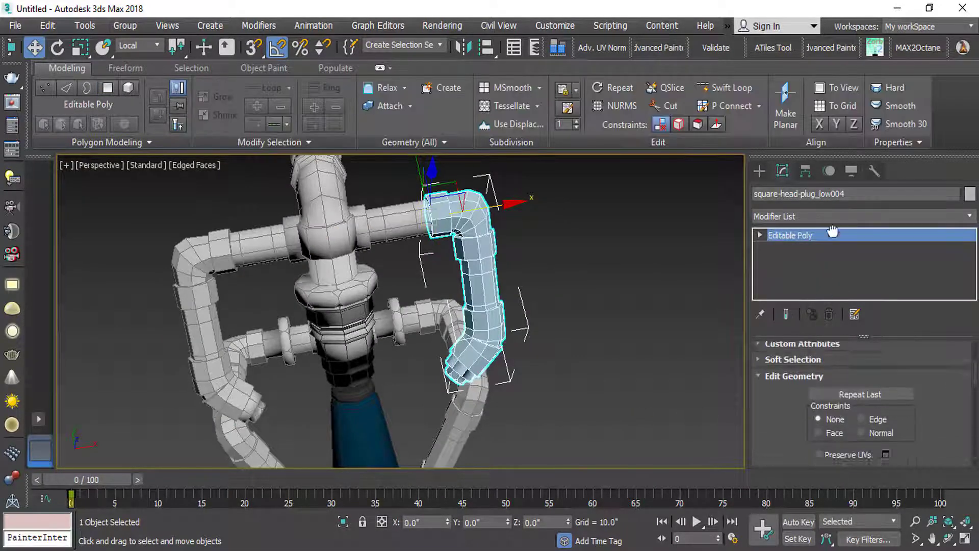
pyautogui.click(402, 223)
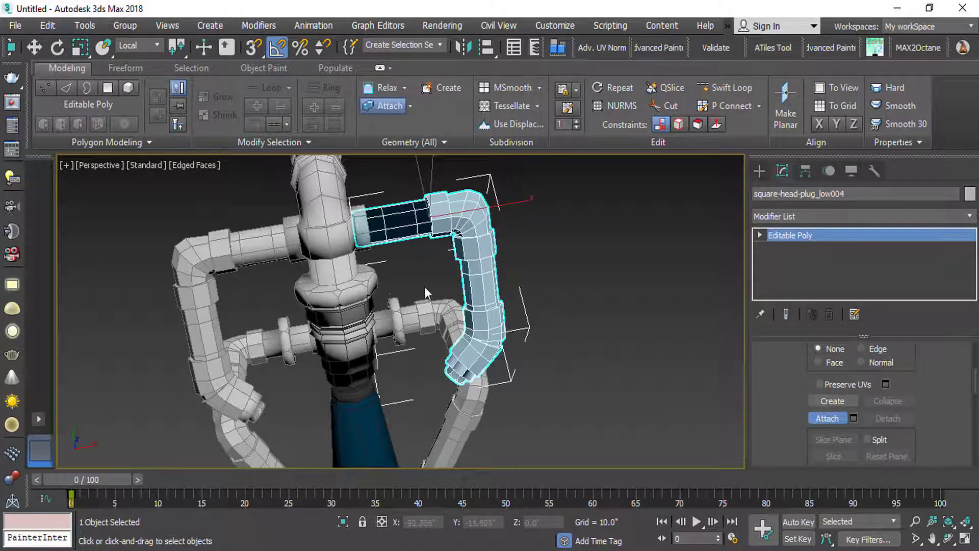
pyautogui.rightClick(404, 228)
# Step: Select the mirrored arm's attached shoulder pipe as an element and flip its polygons' normals
pyautogui.click(758, 235)
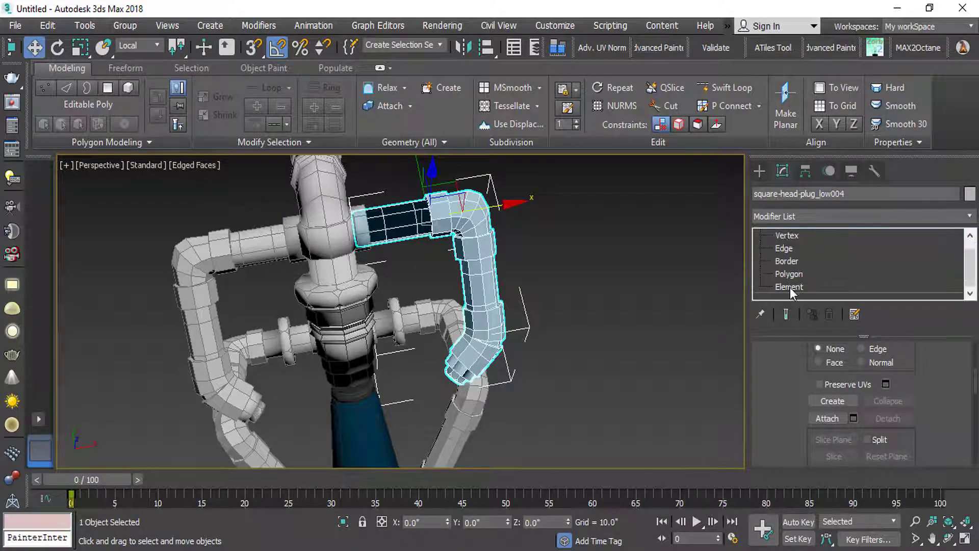
pyautogui.click(788, 288)
pyautogui.click(397, 217)
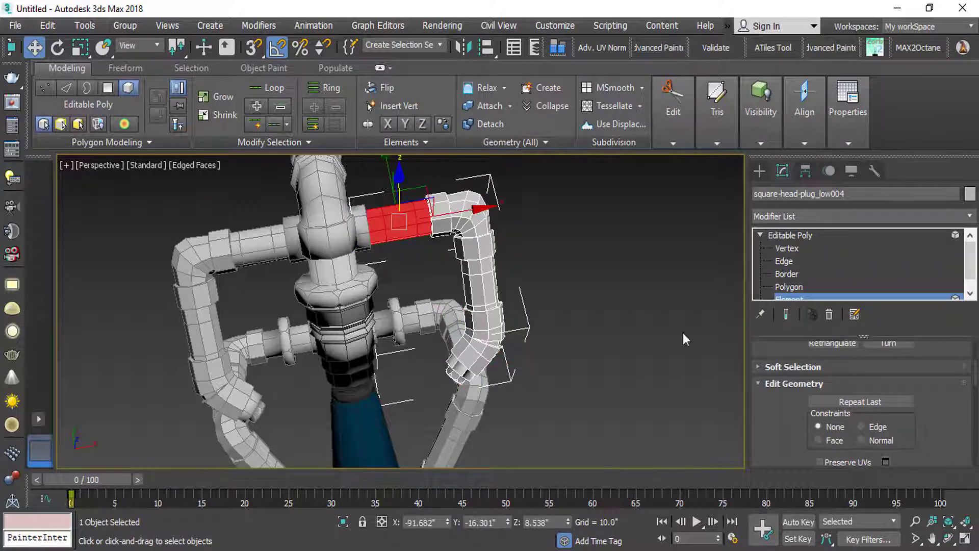
pyautogui.moveTo(769, 426); pyautogui.dragTo(781, 404)
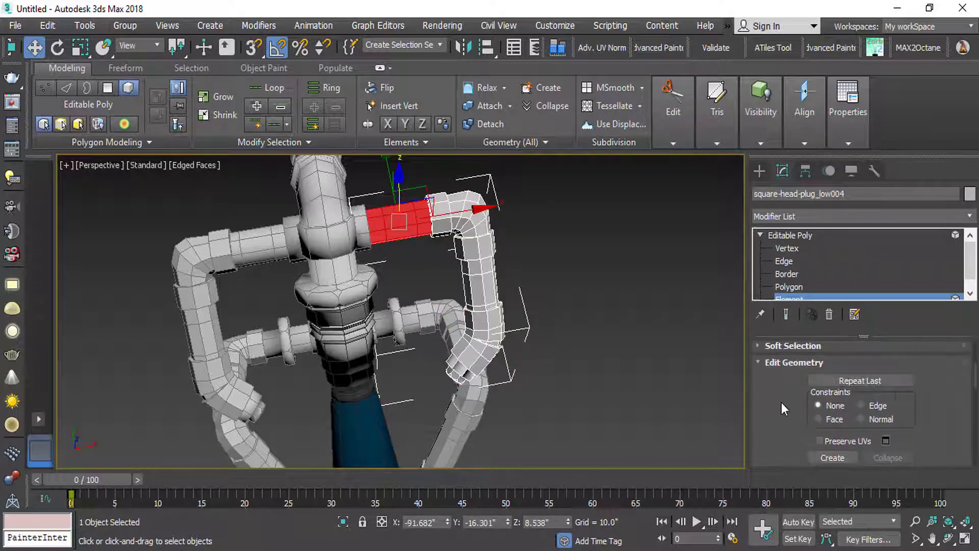
pyautogui.scroll(-3, 914, 375)
pyautogui.press('4')
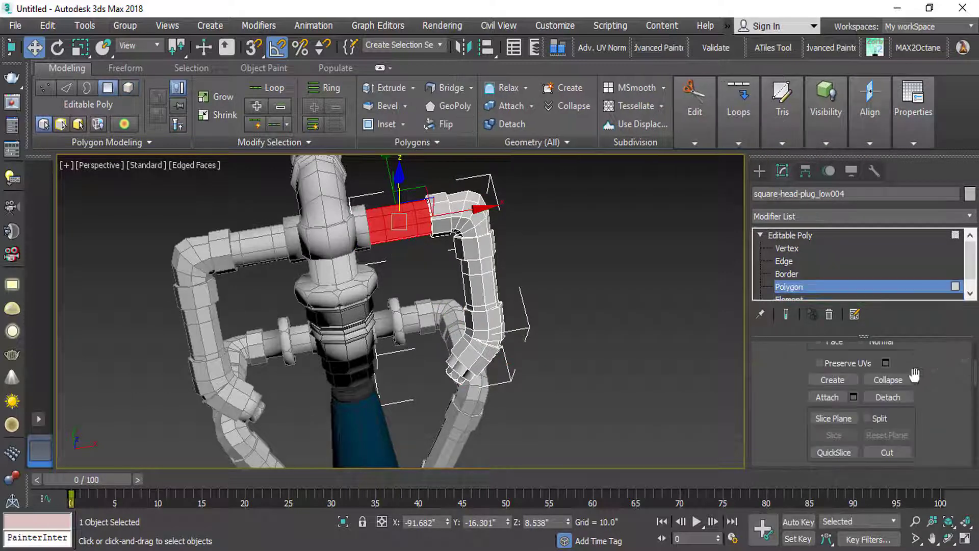
pyautogui.scroll(-5, 938, 411)
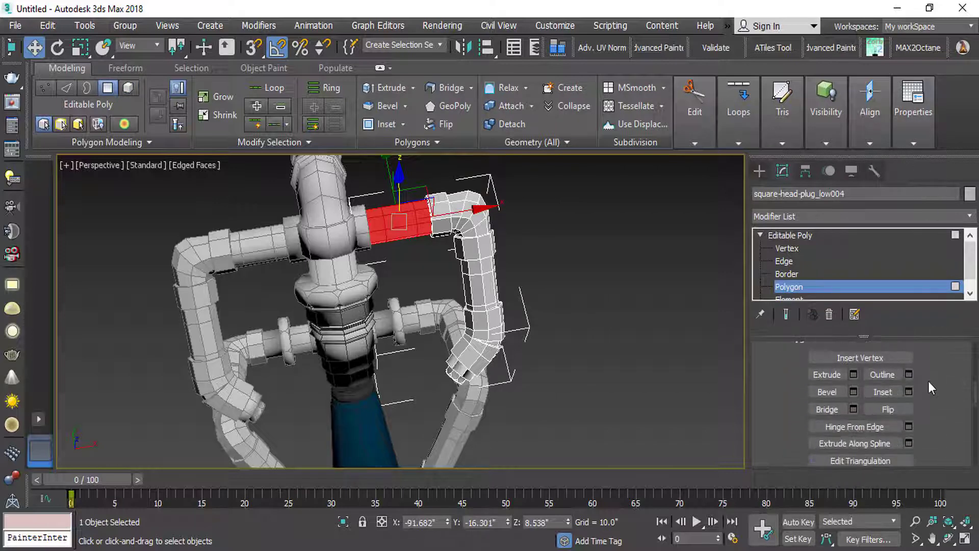
pyautogui.click(795, 289)
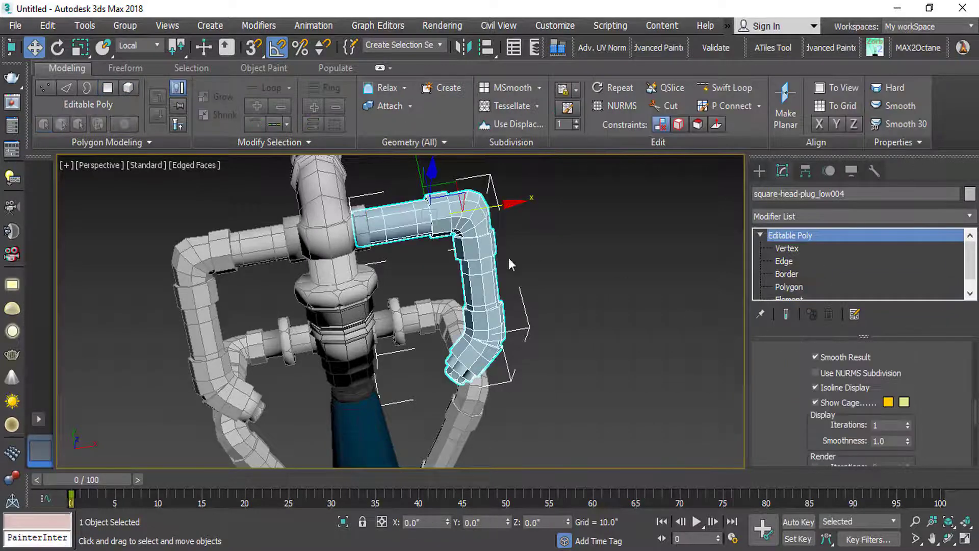
# Step: Attach the adjoining spine pipes and fittings below the shoulder cross to the short torso pipe
pyautogui.keyDown('alt'); pyautogui.moveTo(386, 247); pyautogui.dragTo(240, 247, button='middle'); pyautogui.keyUp('alt')
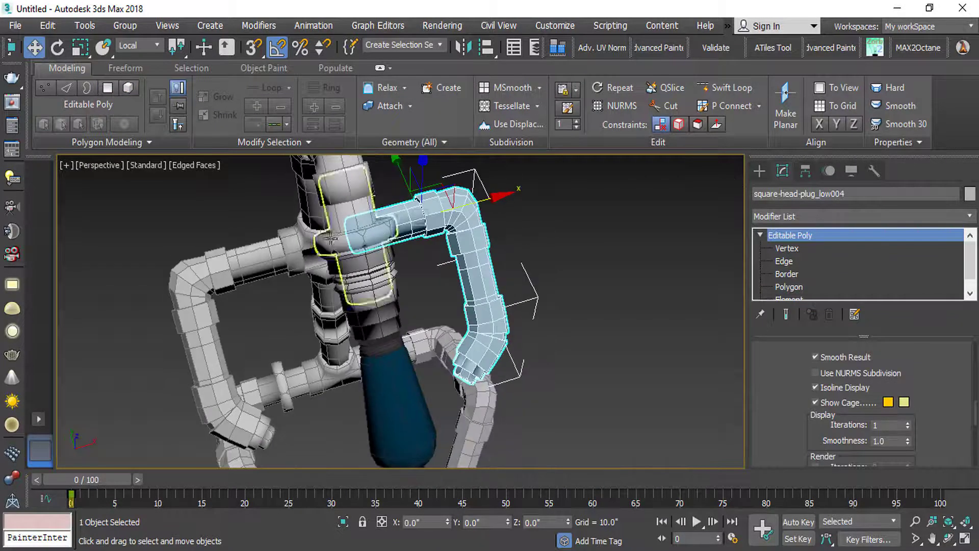
pyautogui.click(238, 255)
pyautogui.keyDown('alt'); pyautogui.moveTo(289, 298); pyautogui.dragTo(502, 338, button='middle'); pyautogui.keyUp('alt')
pyautogui.click(280, 293)
pyautogui.click(826, 401)
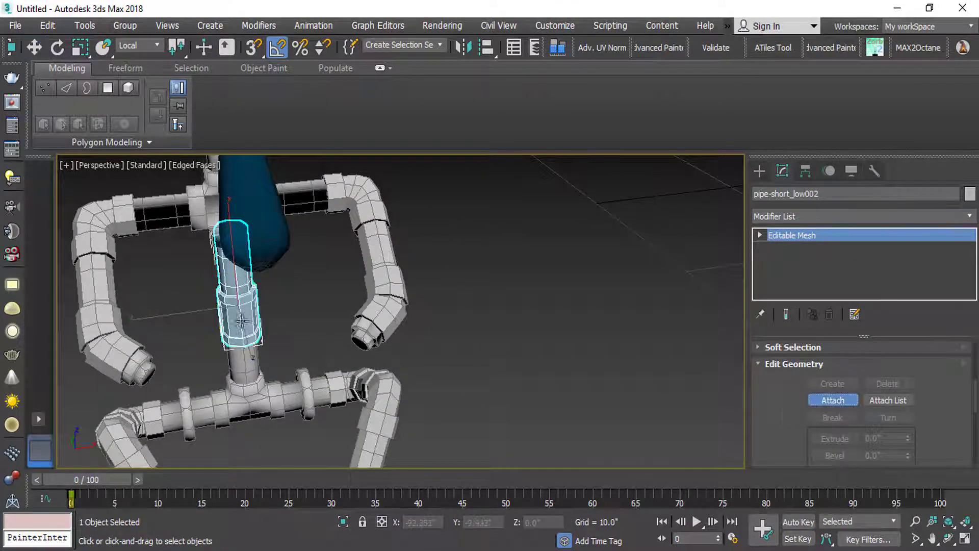
pyautogui.click(240, 332)
pyautogui.keyDown('alt'); pyautogui.moveTo(239, 331); pyautogui.dragTo(167, 354, button='middle'); pyautogui.keyUp('alt')
pyautogui.click(245, 306)
pyautogui.press('w')
# Step: Attach each leg's pipes to the hip union fitting on its own side
pyautogui.click(207, 321)
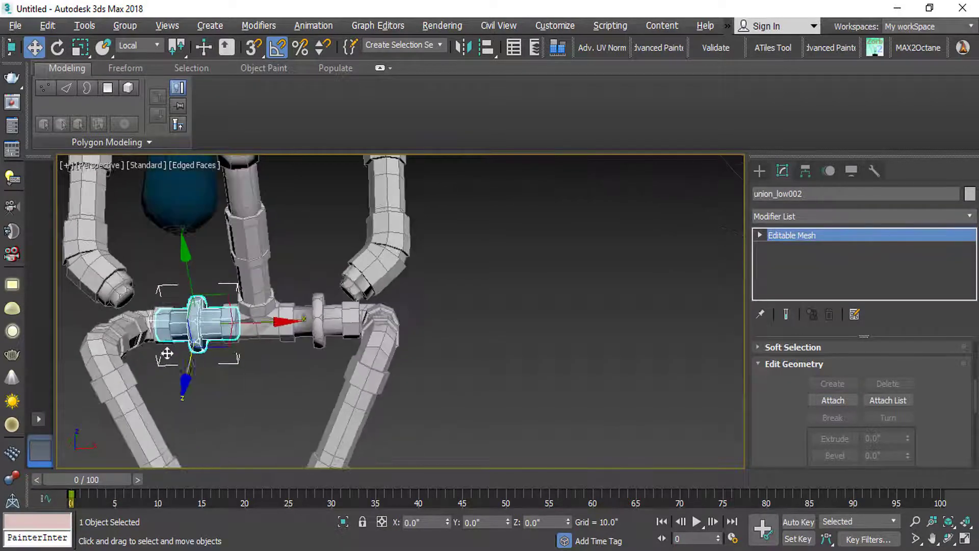
pyautogui.click(829, 401)
pyautogui.click(145, 323)
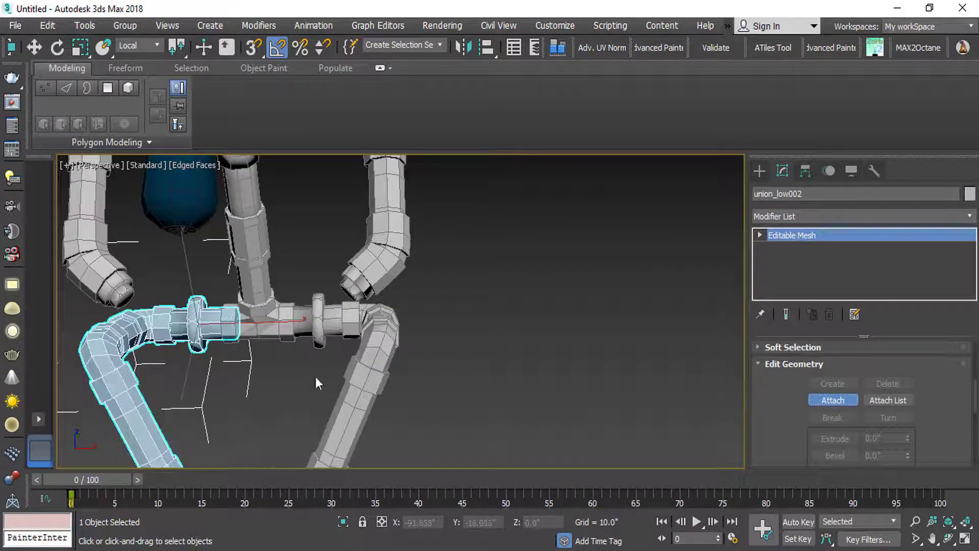
pyautogui.click(324, 327)
pyautogui.click(833, 400)
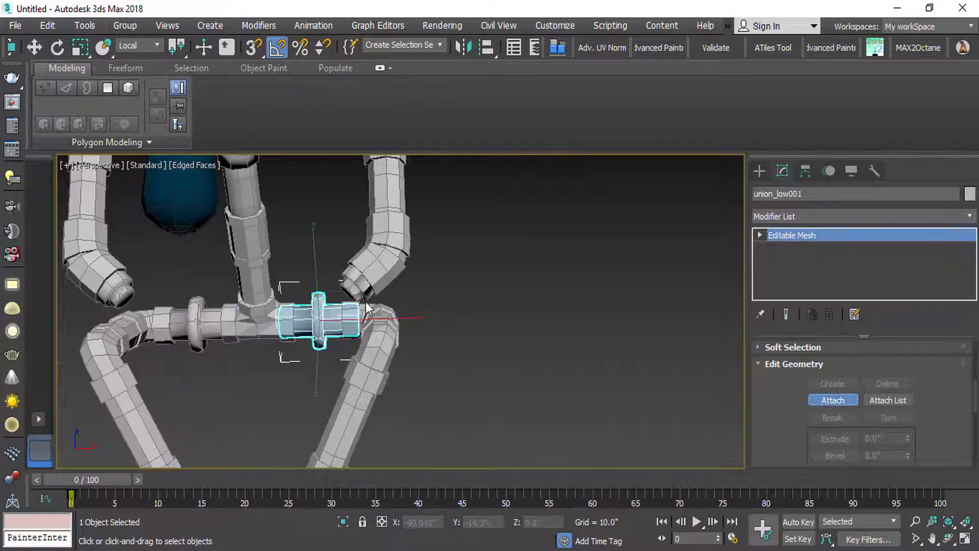
pyautogui.click(377, 351)
pyautogui.scroll(-5, 370, 343)
# Step: Attach the curved neck pipes and head fitting to the short neck pipe above the shoulder cross
pyautogui.keyDown('alt'); pyautogui.moveTo(328, 320); pyautogui.dragTo(401, 287, button='middle'); pyautogui.keyUp('alt')
pyautogui.click(272, 223)
pyautogui.scroll(2, 274, 217)
pyautogui.click(833, 400)
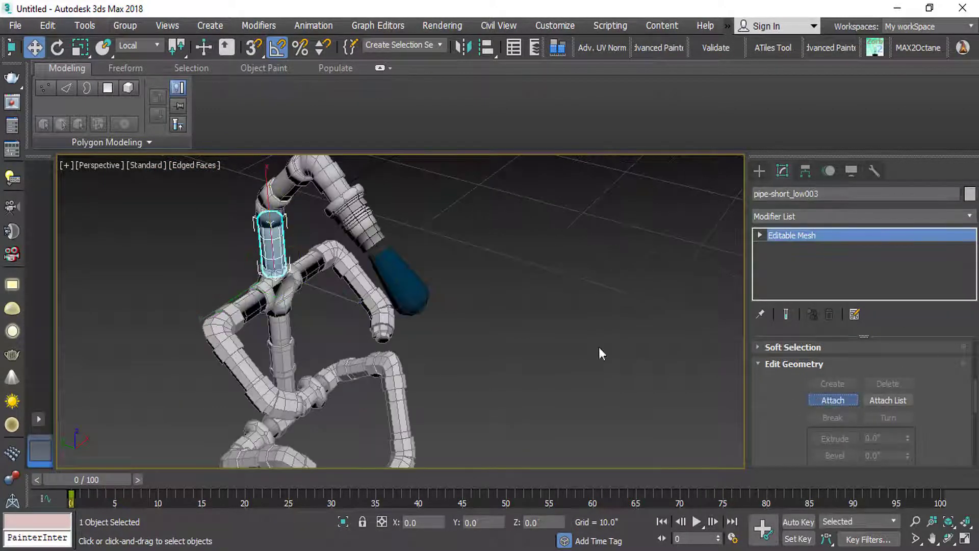
pyautogui.scroll(5, 306, 215)
pyautogui.keyDown('alt'); pyautogui.moveTo(304, 208); pyautogui.dragTo(355, 227, button='middle'); pyautogui.keyUp('alt')
pyautogui.click(475, 301)
pyautogui.scroll(-5, 475, 301)
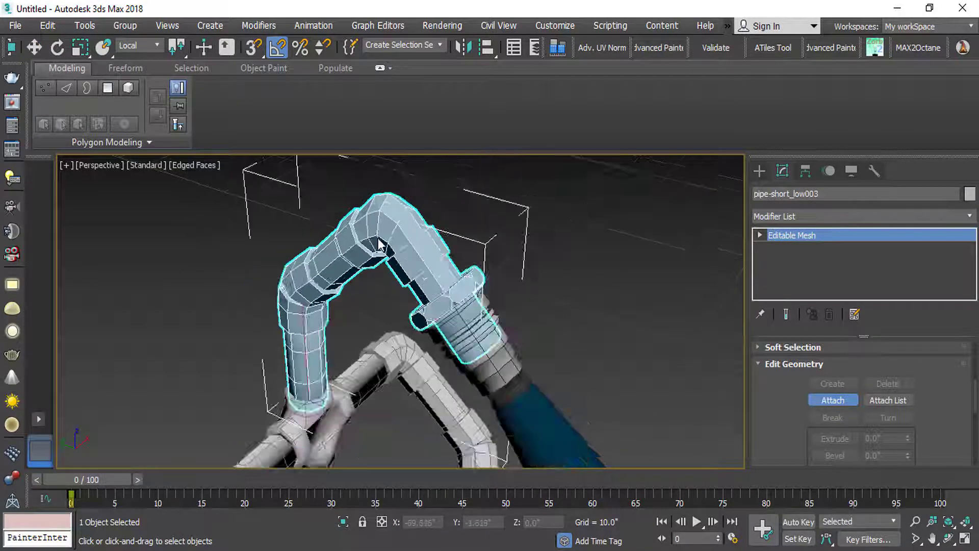
pyautogui.press('w')
# Step: Attach the joined spine pipes below the shoulders to the cross fitting's Editable Poly
pyautogui.scroll(-2, 361, 274)
pyautogui.keyDown('alt'); pyautogui.moveTo(361, 273); pyautogui.dragTo(326, 274, button='middle'); pyautogui.keyUp('alt')
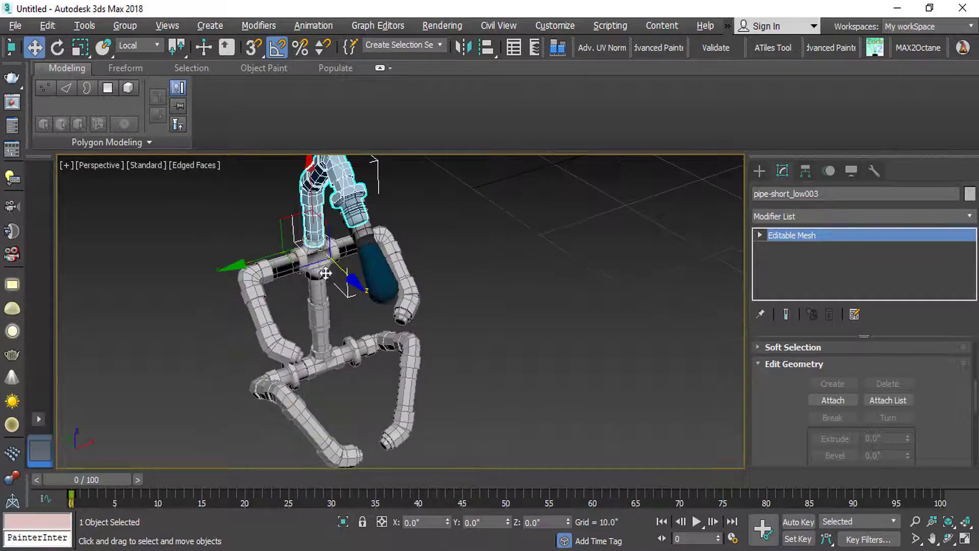
pyautogui.click(321, 272)
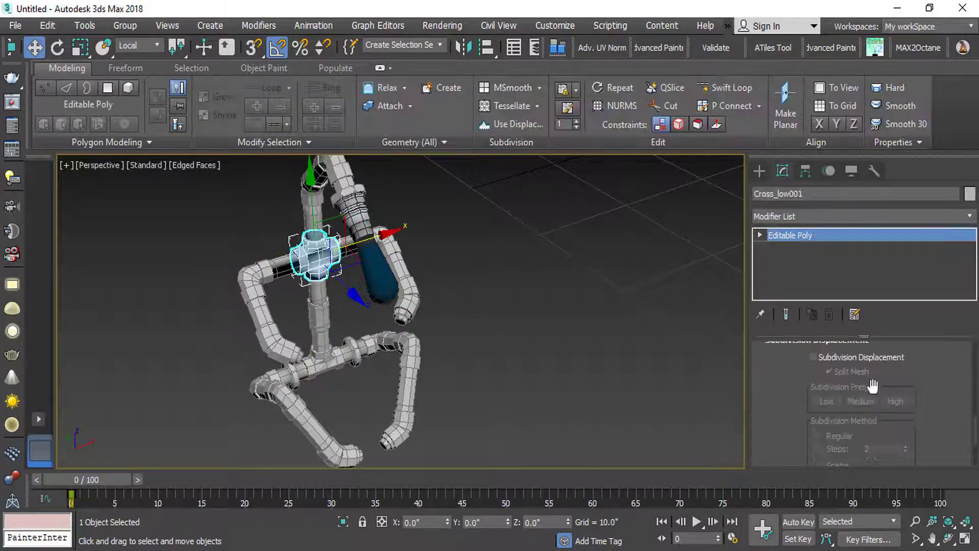
pyautogui.moveTo(823, 376); pyautogui.dragTo(817, 550)
pyautogui.scroll(5, 789, 392)
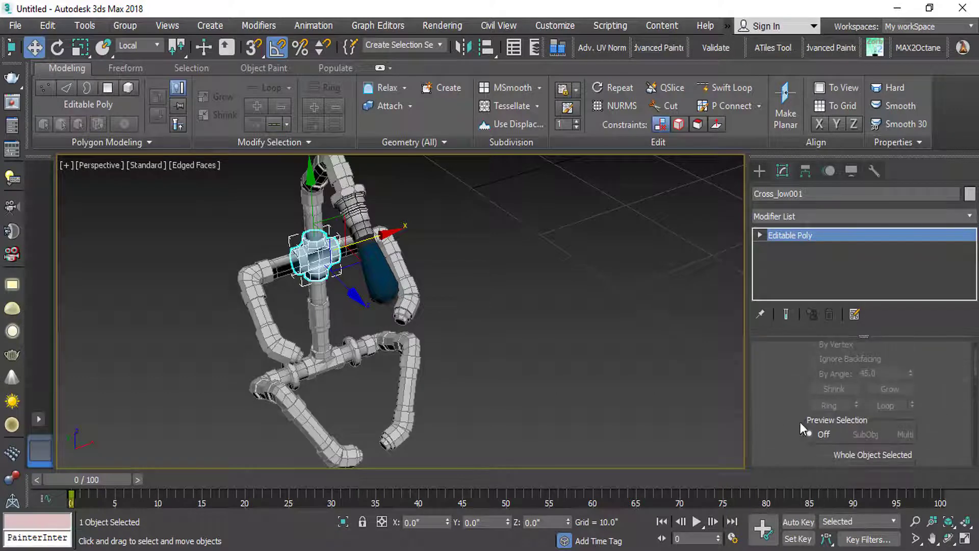
pyautogui.scroll(-5, 791, 392)
pyautogui.click(793, 392)
pyautogui.click(793, 375)
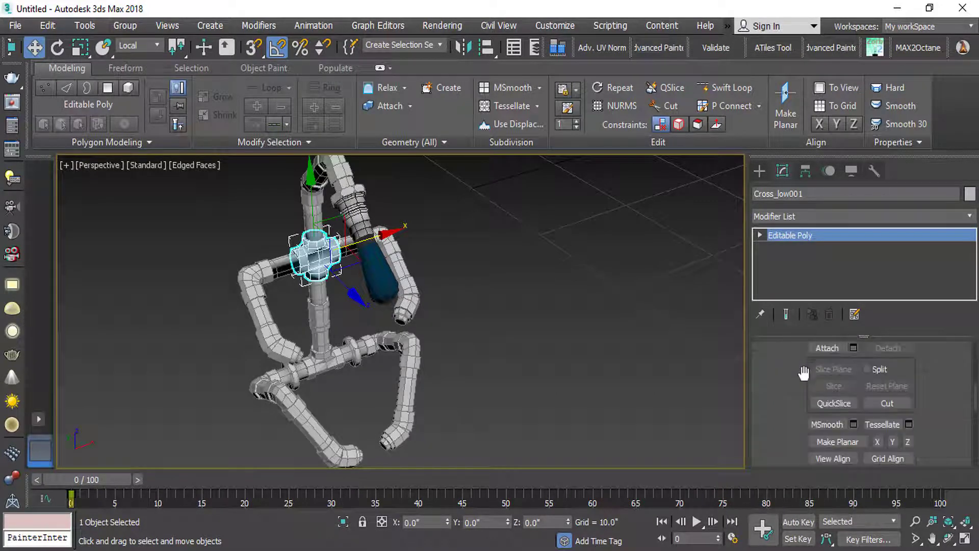
pyautogui.moveTo(803, 373); pyautogui.dragTo(789, 417)
pyautogui.click(827, 387)
pyautogui.scroll(3, 337, 289)
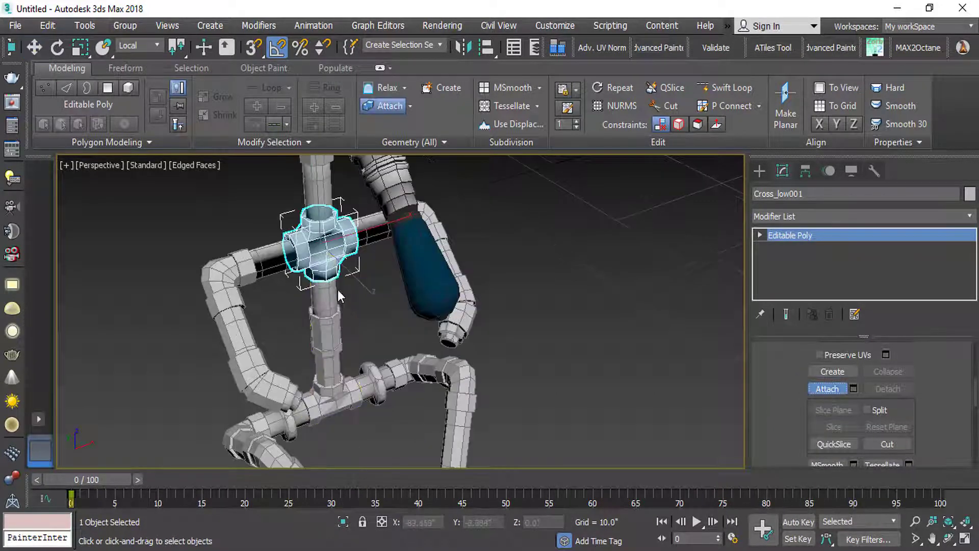
pyautogui.click(334, 326)
# Step: Select the upper spine pipe just below the cross fitting as an element and flip its polygons' normals
pyautogui.scroll(3, 334, 327)
pyautogui.scroll(3, 288, 266)
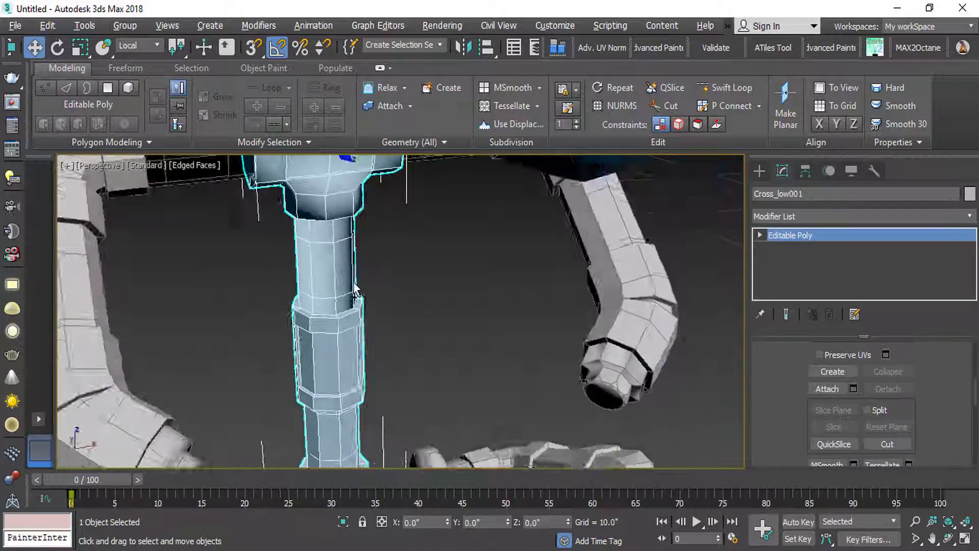
pyautogui.click(760, 235)
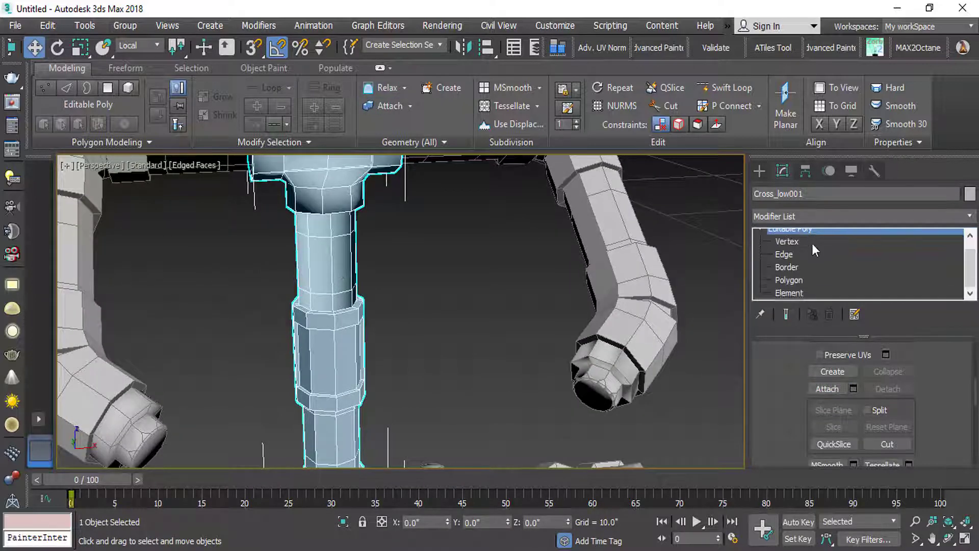
pyautogui.click(789, 298)
pyautogui.scroll(-3, 361, 291)
pyautogui.click(361, 292)
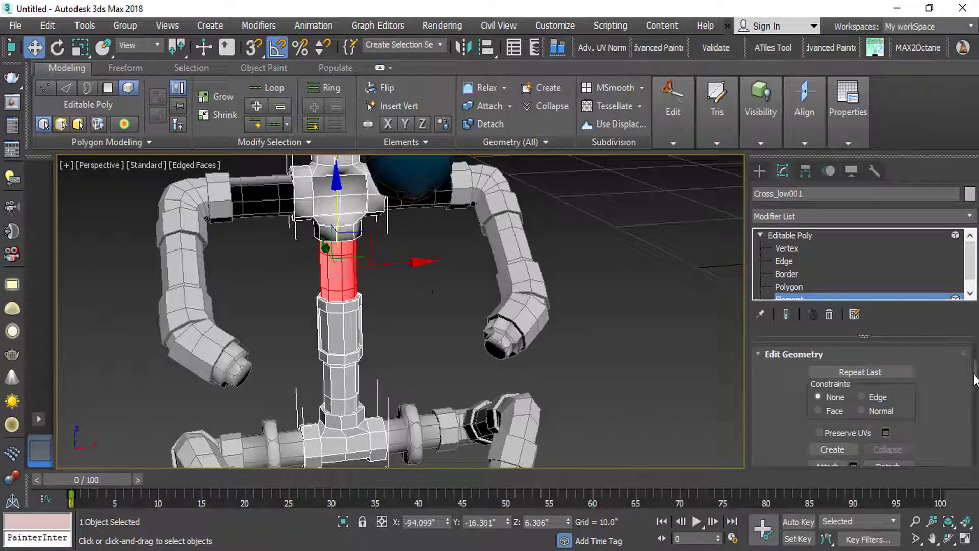
pyautogui.moveTo(916, 416); pyautogui.dragTo(912, 396)
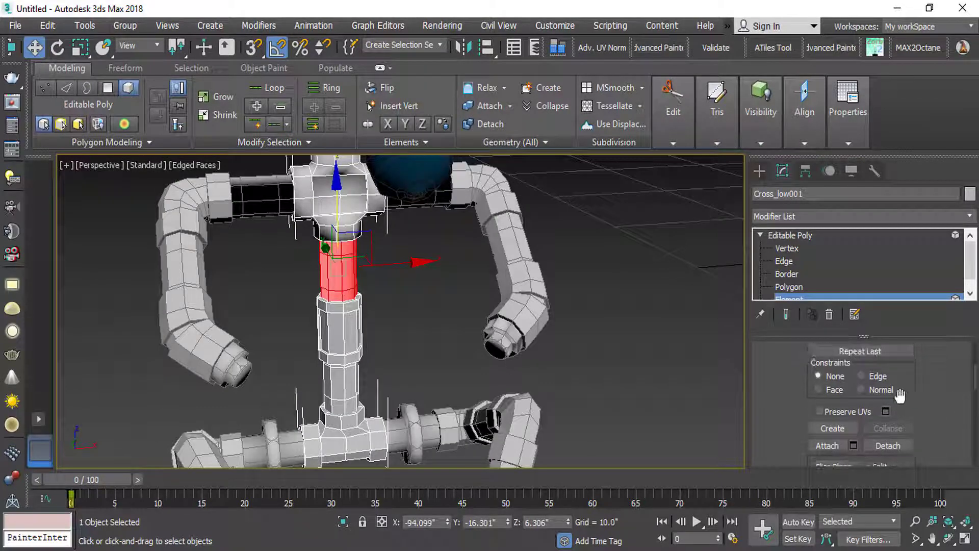
pyautogui.press('4')
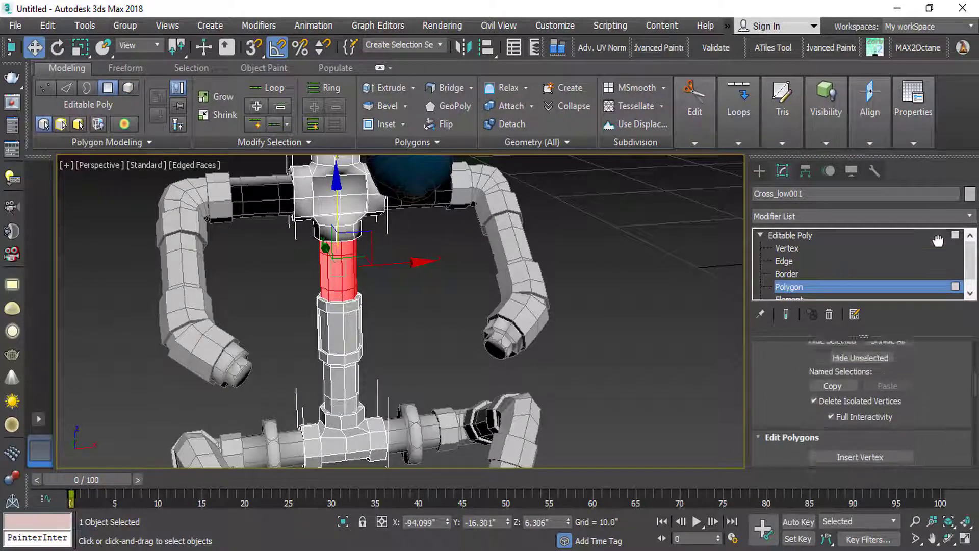
pyautogui.click(890, 431)
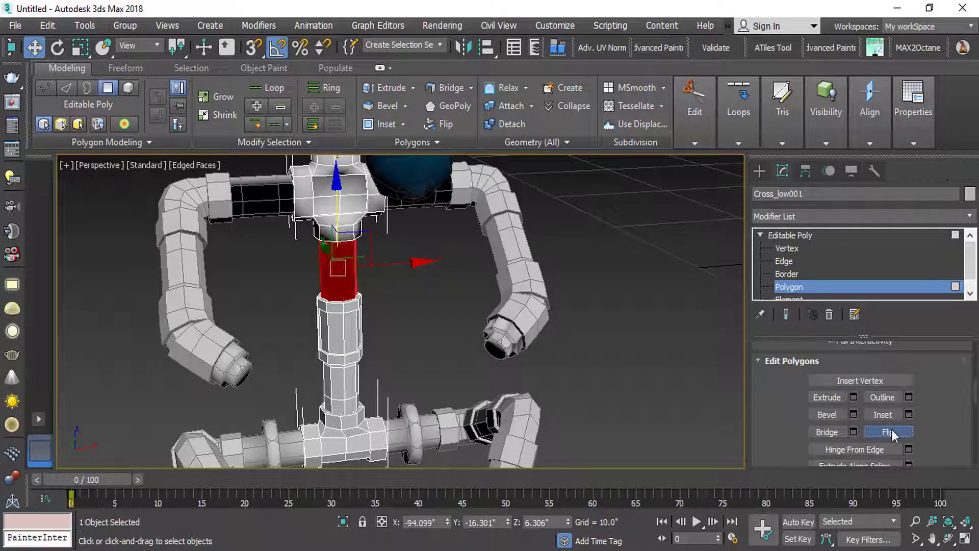
# Step: Reselect the whole upper spine pipe element and flip its polygons' normals back
pyautogui.scroll(4, 342, 273)
pyautogui.click(465, 284)
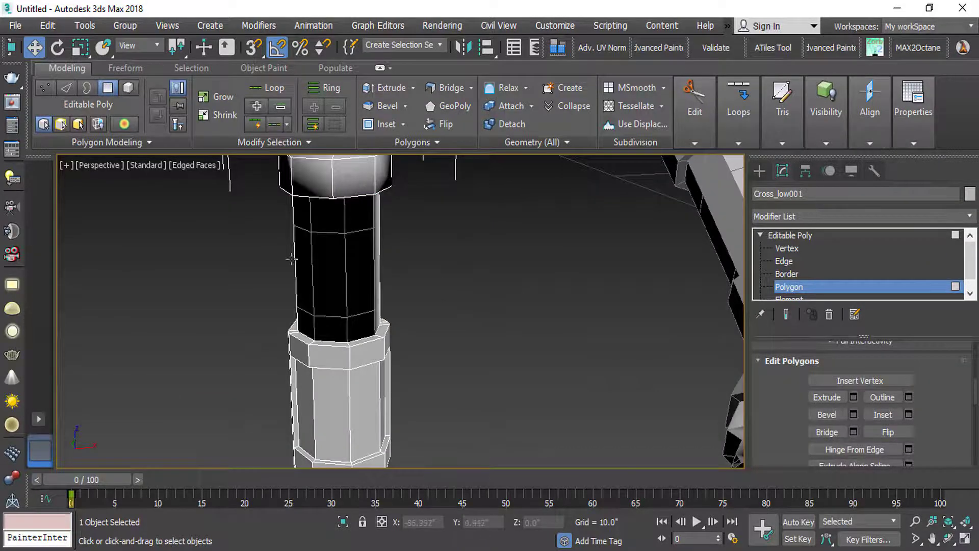
pyautogui.moveTo(290, 260); pyautogui.dragTo(439, 218)
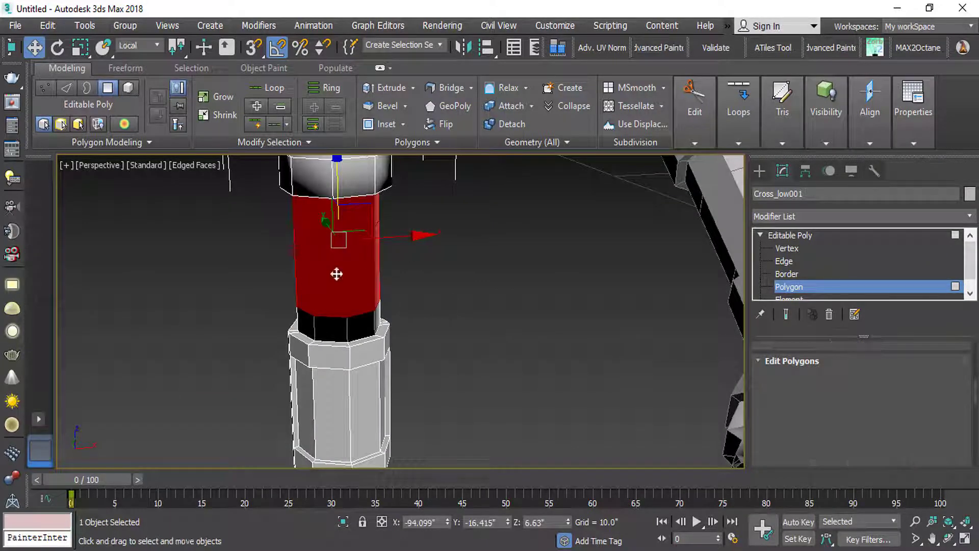
pyautogui.press('4')
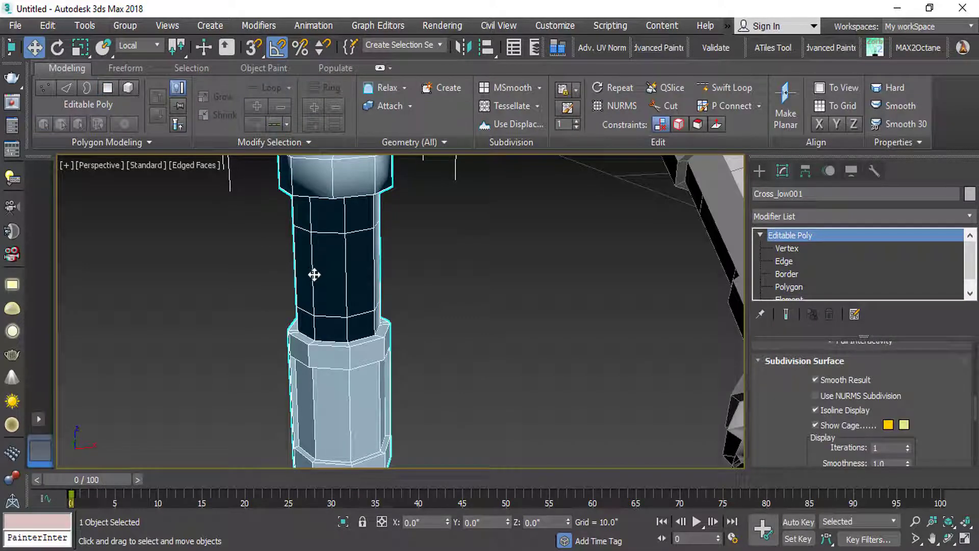
pyautogui.press('5')
pyautogui.click(347, 298)
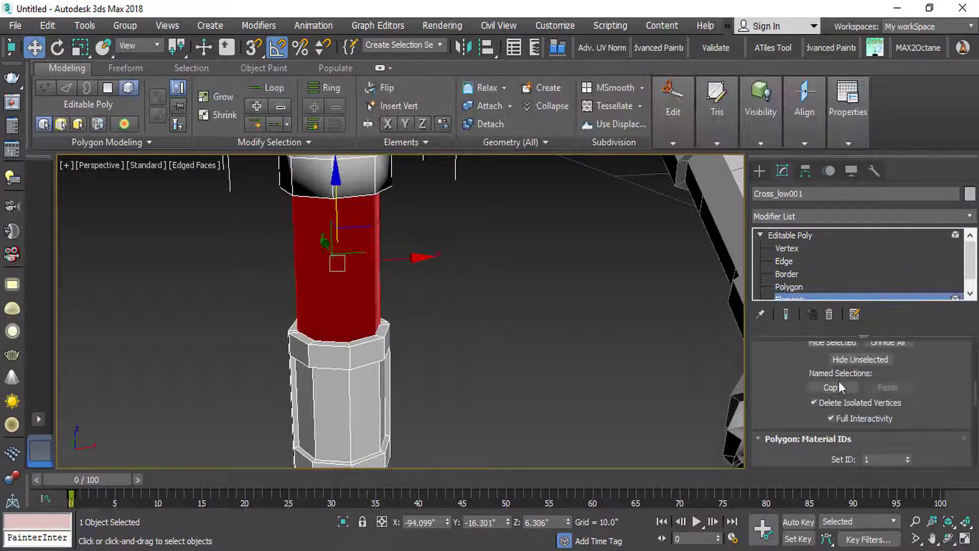
pyautogui.press('4')
pyautogui.click(888, 432)
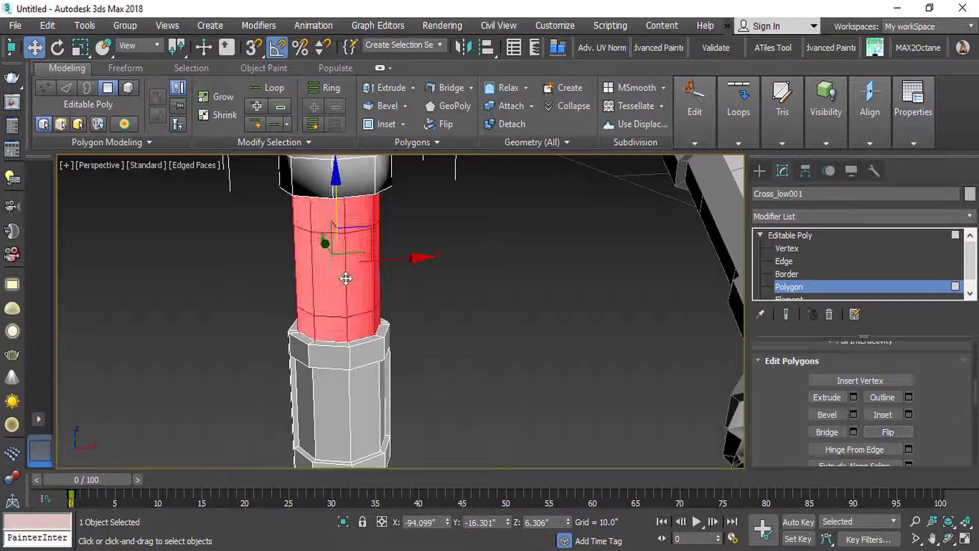
pyautogui.scroll(-5, 345, 278)
pyautogui.scroll(-3, 245, 189)
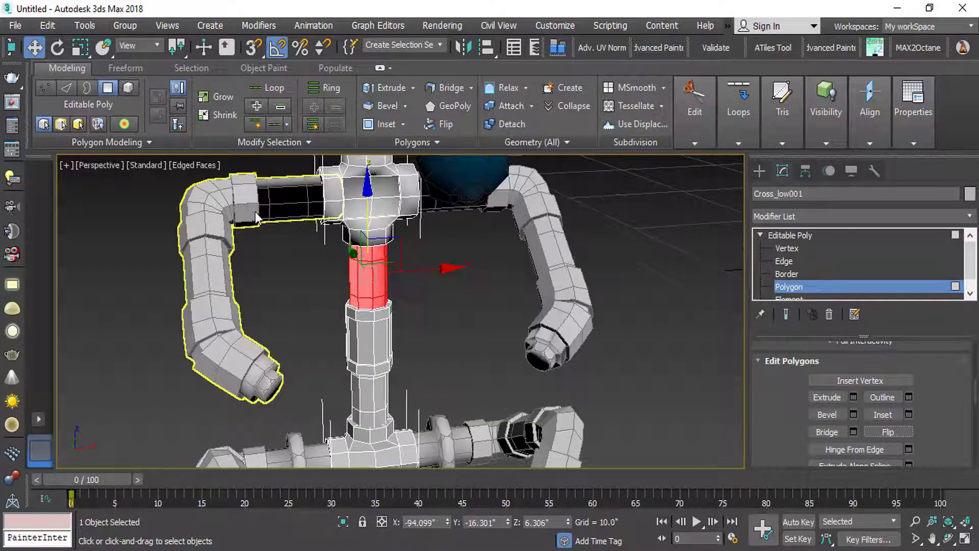
# Step: Leave polygon editing, select every part of the pipe figure and combine them all into one group
pyautogui.press('4')
pyautogui.keyDown('alt'); pyautogui.moveTo(746, 304); pyautogui.dragTo(396, 295, button='middle'); pyautogui.keyUp('alt')
pyautogui.click(455, 292)
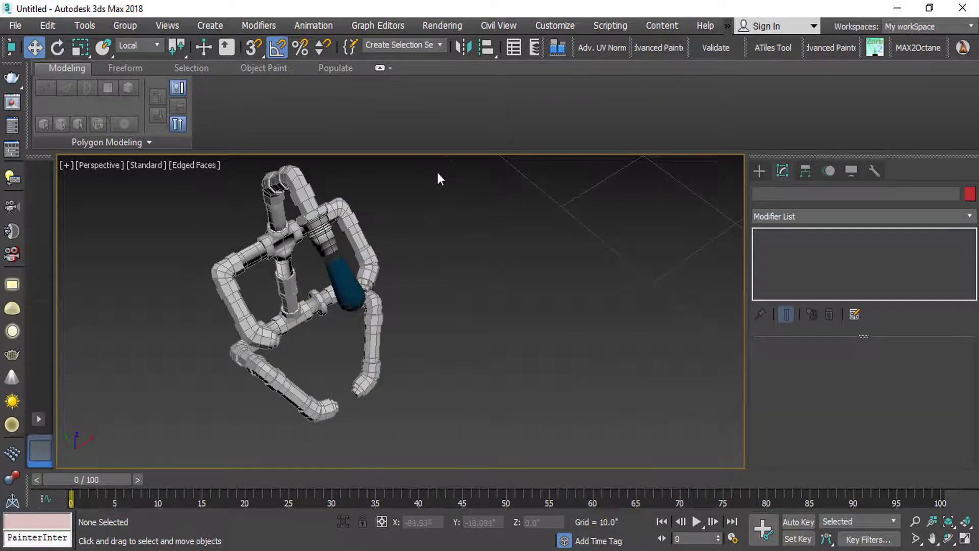
pyautogui.keyDown('alt'); pyautogui.moveTo(438, 178); pyautogui.dragTo(428, 170, button='middle'); pyautogui.keyUp('alt')
pyautogui.hotkey('ctrl', 'a')
pyautogui.click(125, 25)
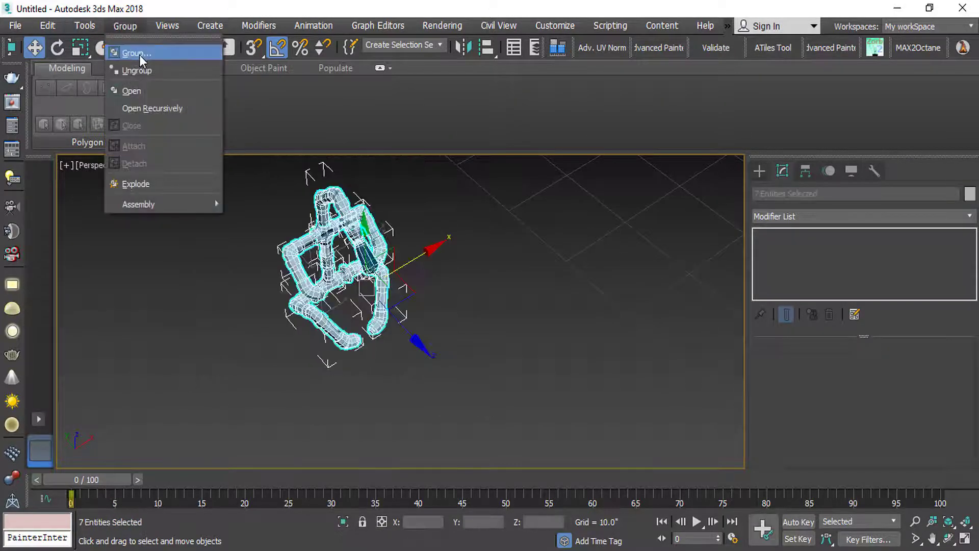
pyautogui.click(139, 53)
pyautogui.press('Return')
pyautogui.click(137, 45)
pyautogui.click(134, 55)
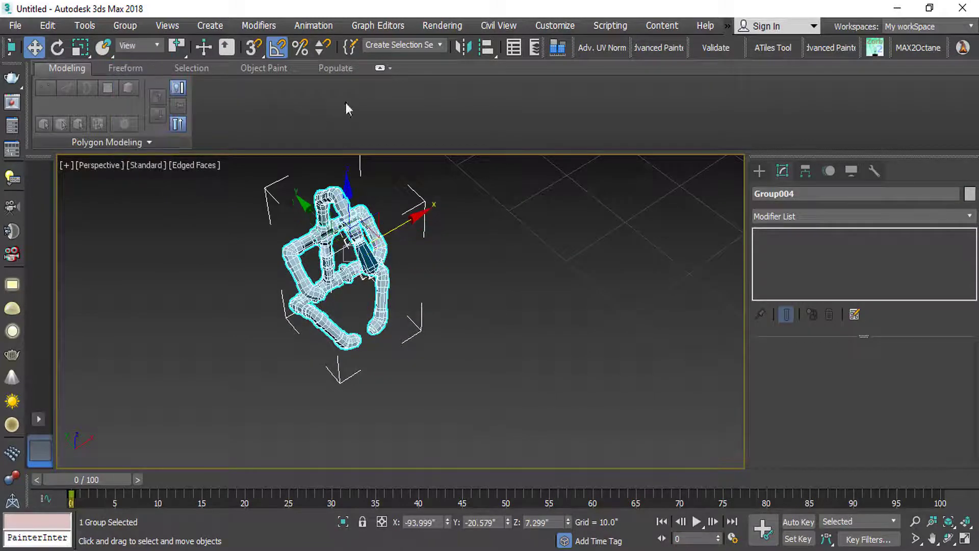
# Step: Move the grouped figure to the world origin by setting its absolute X, Y and Z position to 0
pyautogui.moveTo(438, 53); pyautogui.dragTo(623, 54)
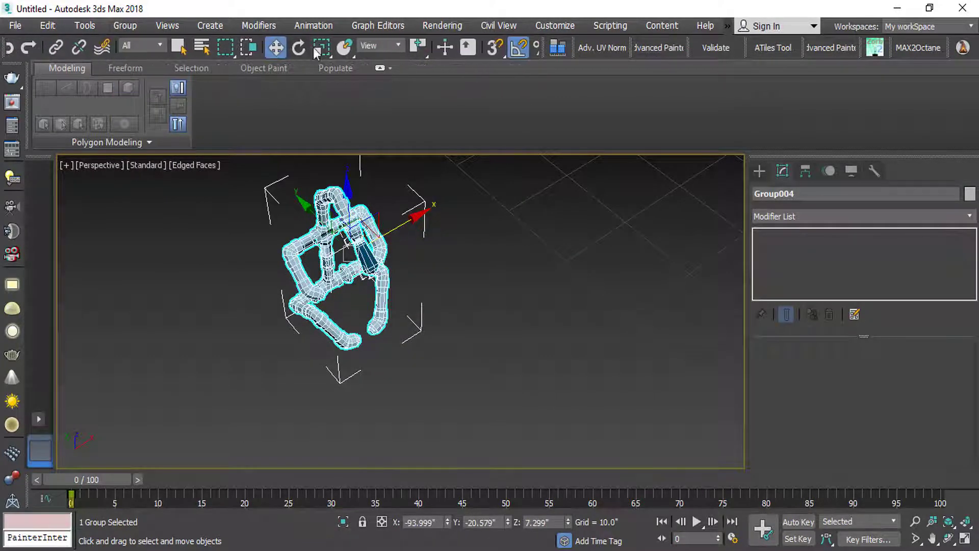
pyautogui.rightClick(278, 50)
pyautogui.rightClick(563, 301)
pyautogui.rightClick(562, 318)
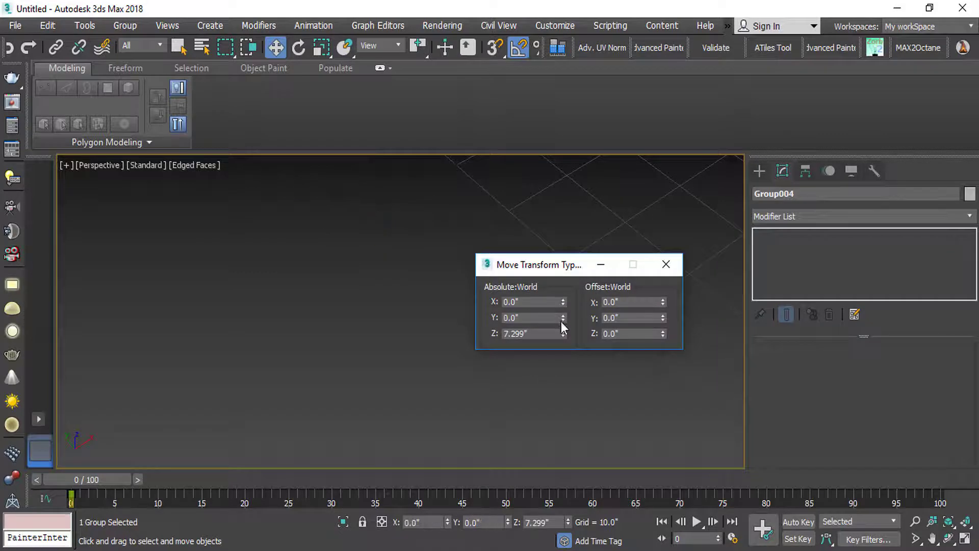
pyautogui.click(665, 265)
pyautogui.press('z')
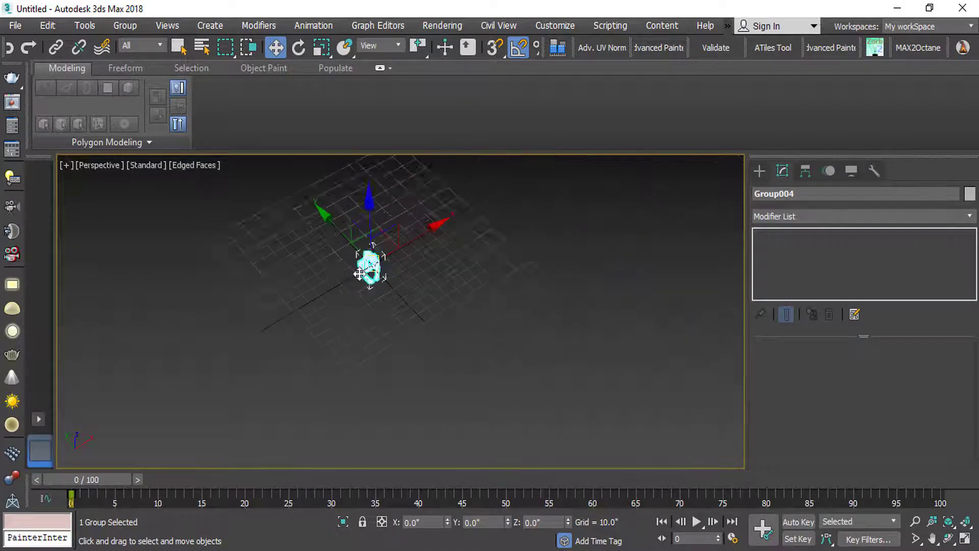
# Step: Raise the group along the vertical axis in the Front view to a Z position of about 7.19"
pyautogui.click(964, 539)
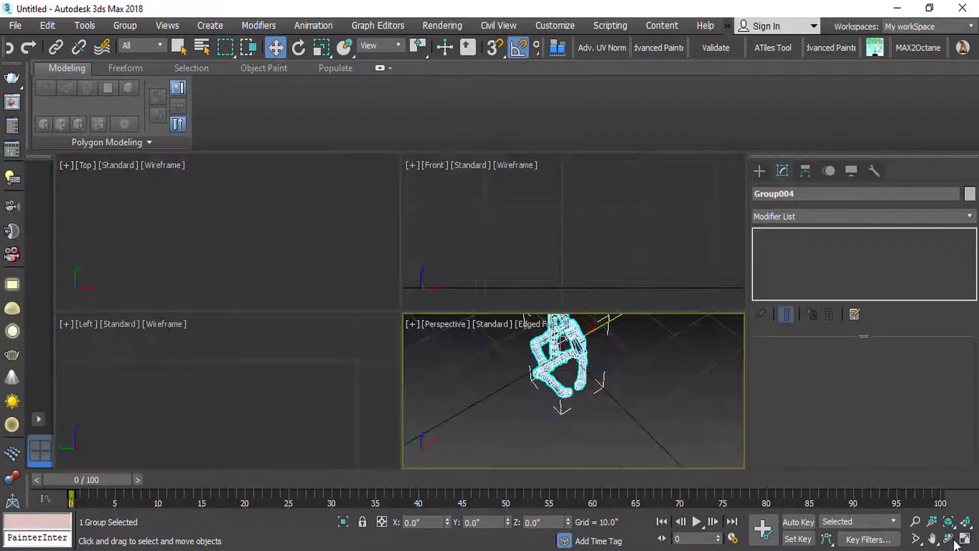
pyautogui.rightClick(565, 229)
pyautogui.press('z')
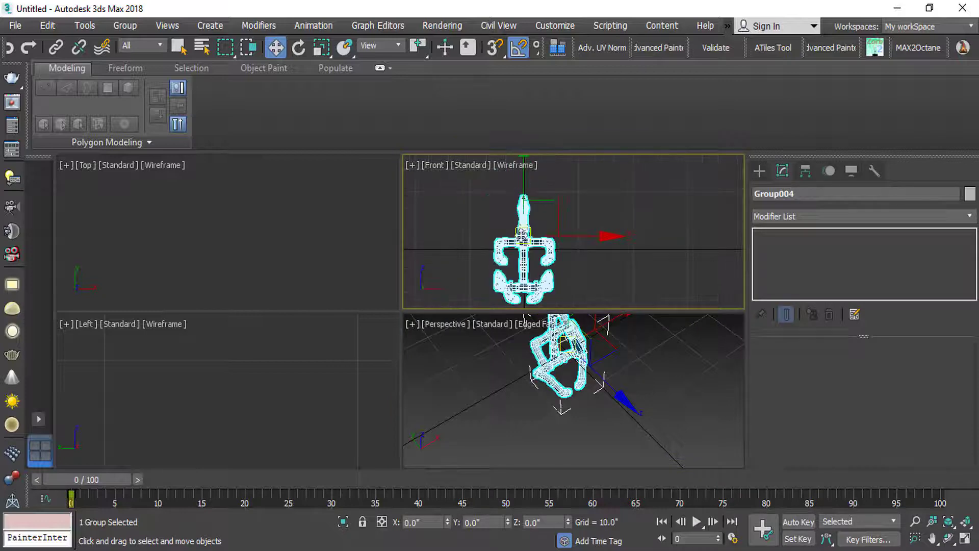
pyautogui.moveTo(521, 198); pyautogui.dragTo(521, 148)
pyautogui.scroll(4, 566, 224)
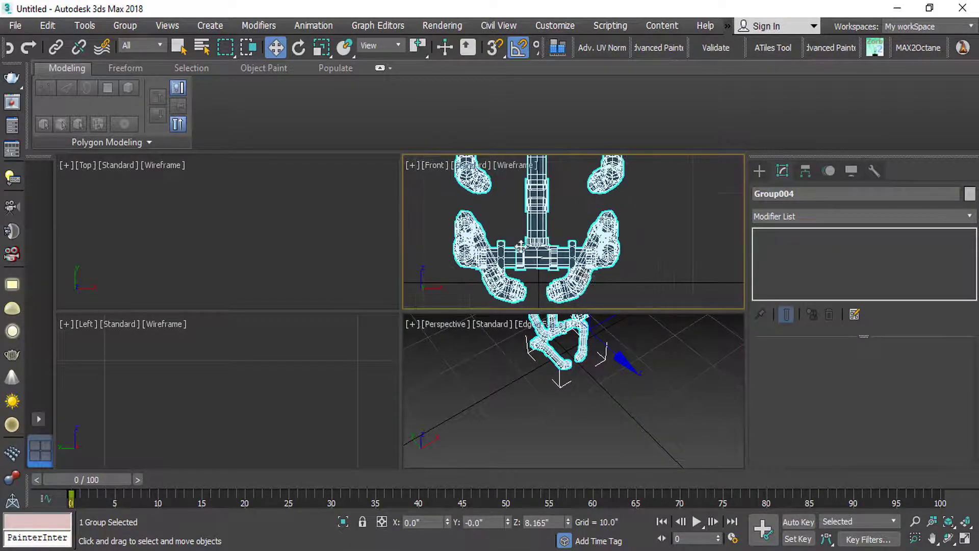
pyautogui.moveTo(566, 224); pyautogui.dragTo(569, 236, button='middle')
pyautogui.moveTo(527, 205); pyautogui.dragTo(527, 220)
pyautogui.scroll(-5, 525, 230)
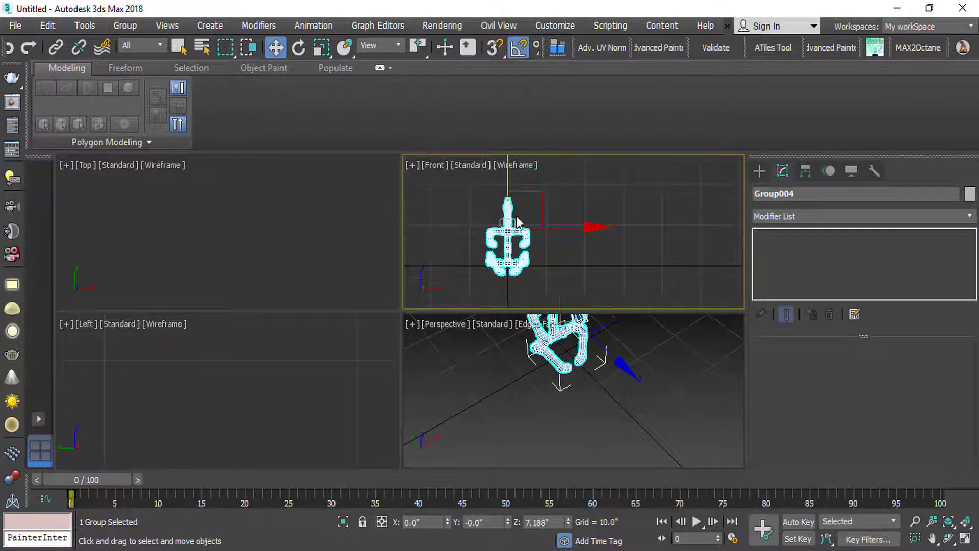
# Step: Ungroup the figure and all of its nested groups into separate objects
pyautogui.click(806, 171)
pyautogui.scroll(5, 459, 277)
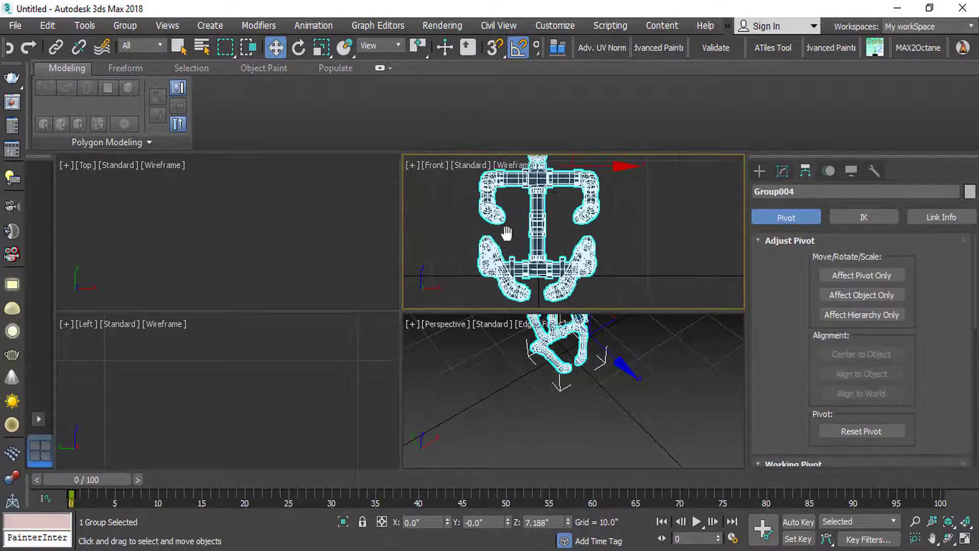
pyautogui.click(125, 26)
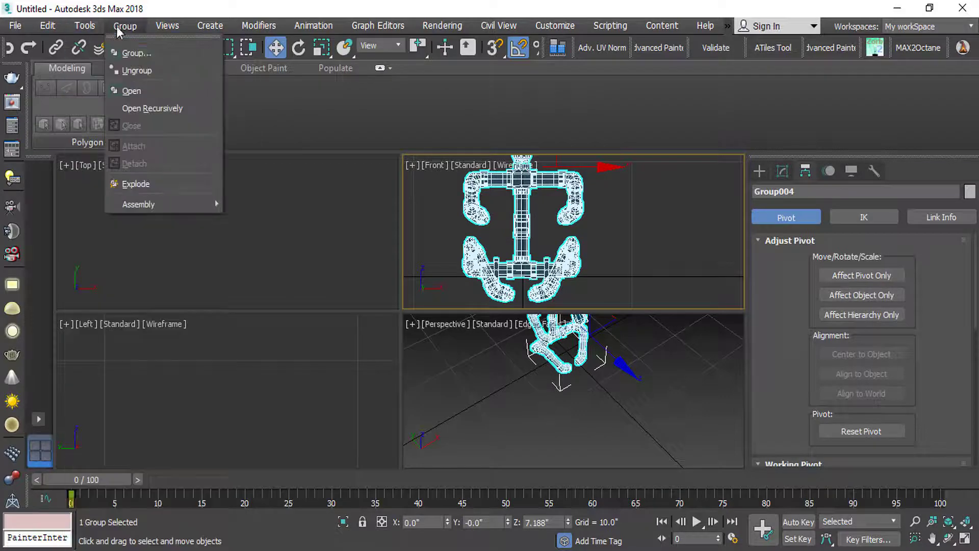
pyautogui.click(135, 68)
pyautogui.click(125, 27)
pyautogui.click(133, 70)
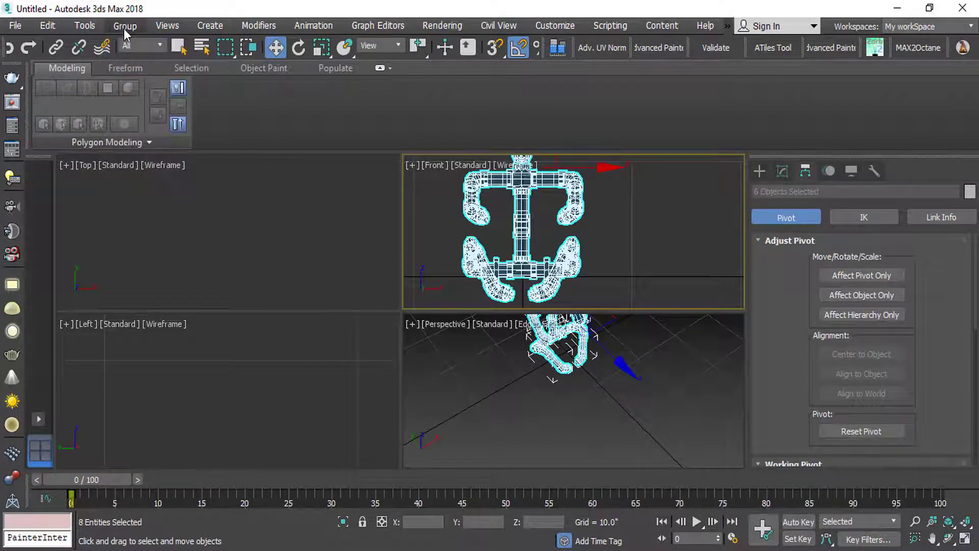
pyautogui.click(124, 28)
pyautogui.click(131, 70)
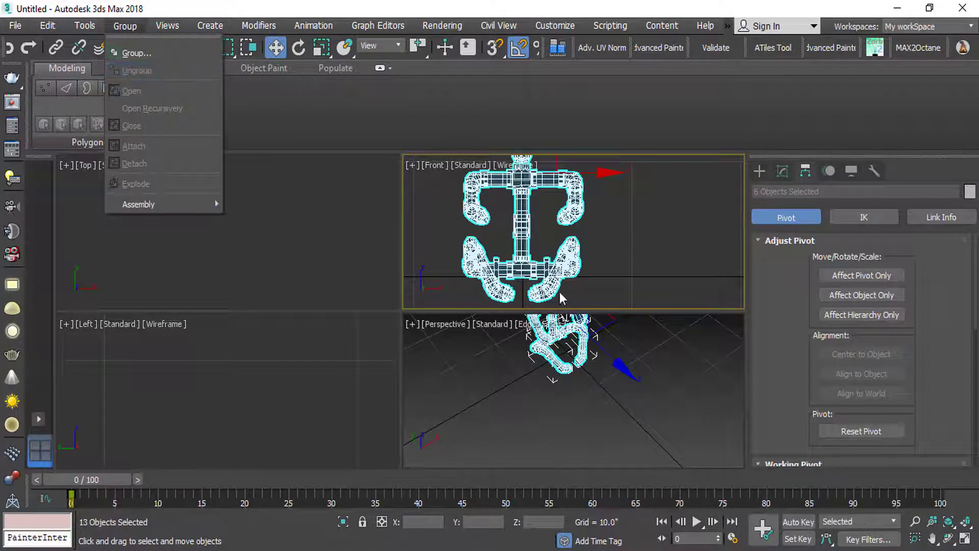
pyautogui.click(498, 421)
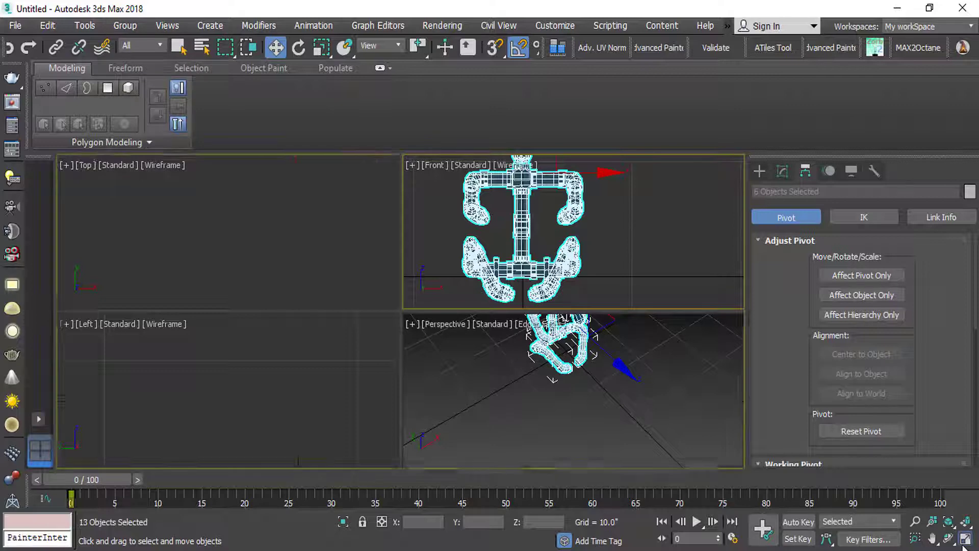
# Step: Apply Reset XForm to all the selected objects of the figure
pyautogui.hotkey('alt', 'w')
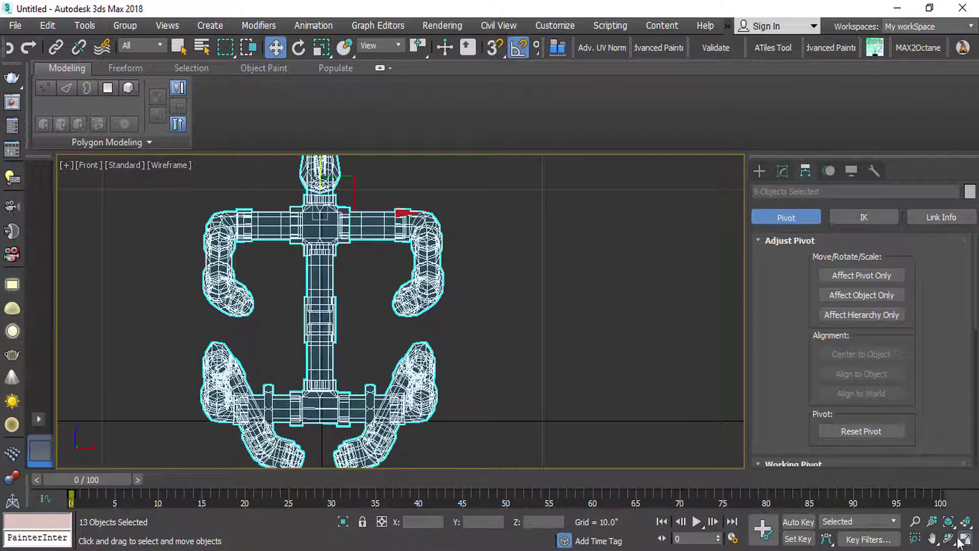
pyautogui.click(962, 539)
pyautogui.keyDown('alt'); pyautogui.moveTo(540, 368); pyautogui.dragTo(568, 417, button='middle'); pyautogui.keyUp('alt')
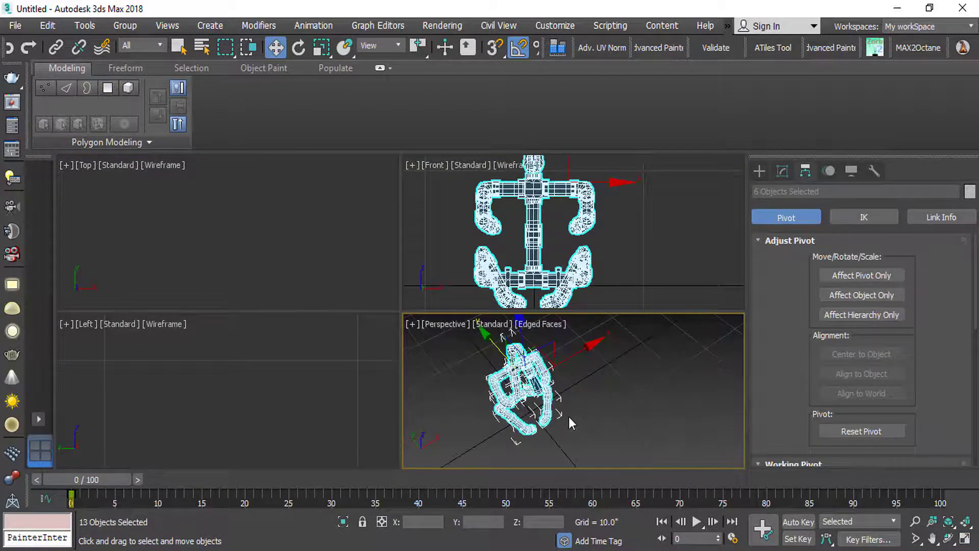
pyautogui.click(958, 540)
pyautogui.scroll(3, 334, 346)
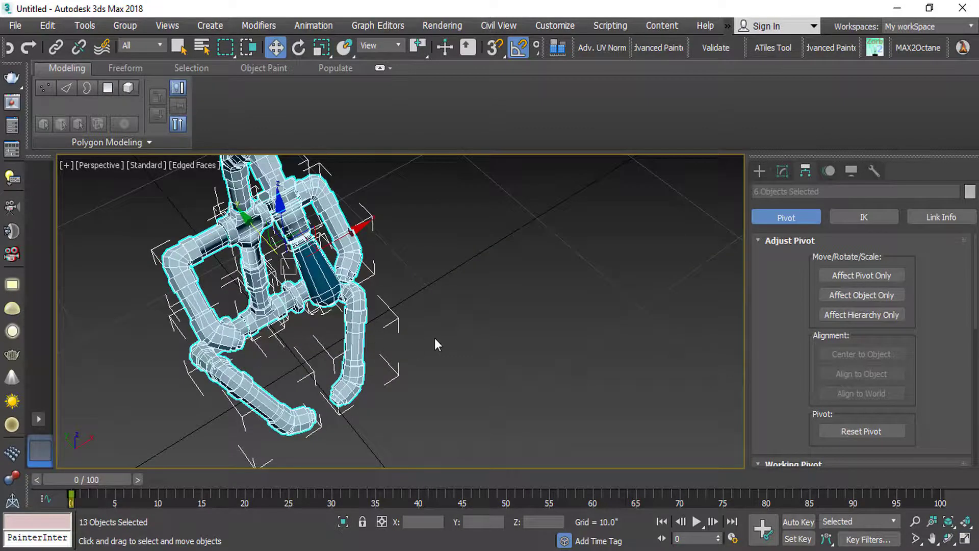
pyautogui.scroll(3, 321, 321)
pyautogui.scroll(-4, 321, 321)
pyautogui.moveTo(321, 321)
pyautogui.keyDown('alt'); pyautogui.mouseDown(button='middle')
pyautogui.moveTo(311, 311)
pyautogui.moveTo(319, 305)
pyautogui.mouseUp(button='middle'); pyautogui.keyUp('alt')
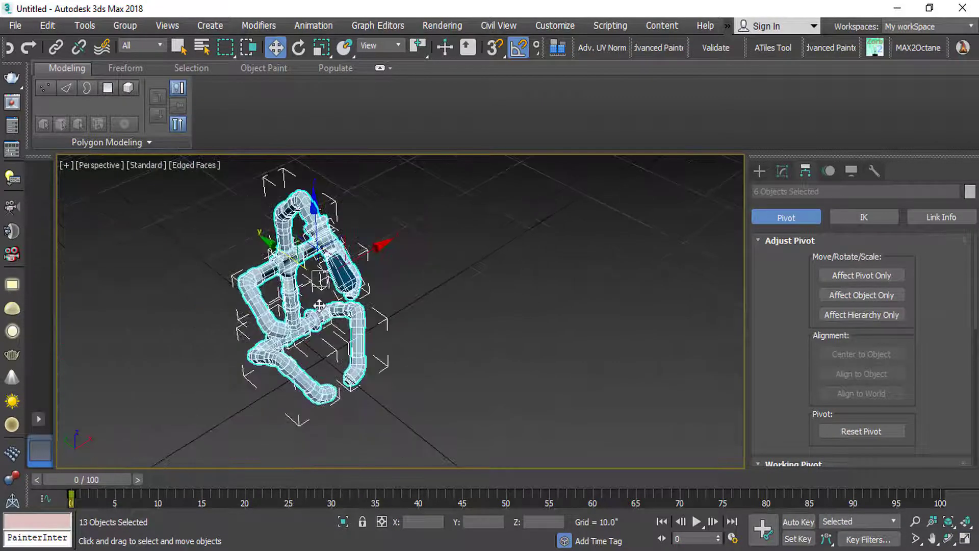
pyautogui.moveTo(428, 329); pyautogui.dragTo(374, 320, button='middle')
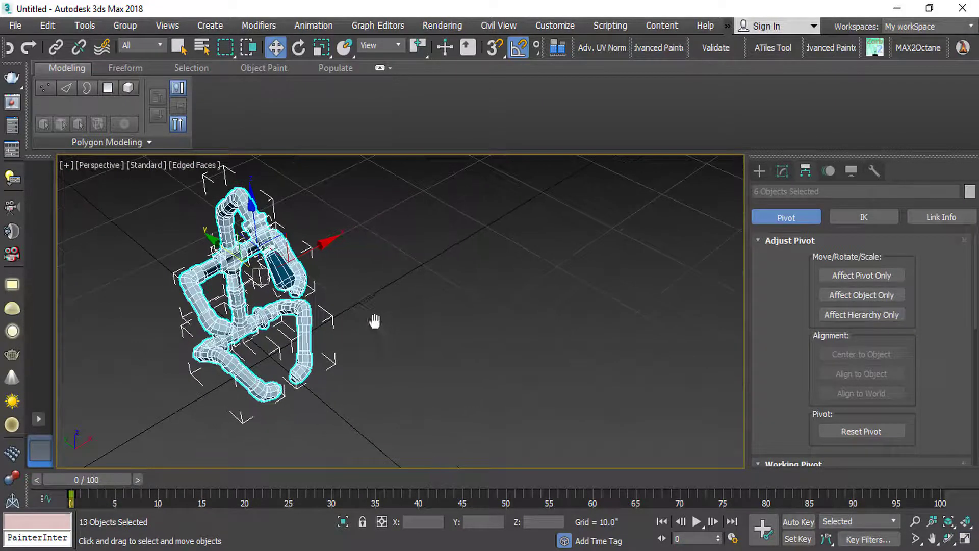
pyautogui.click(874, 171)
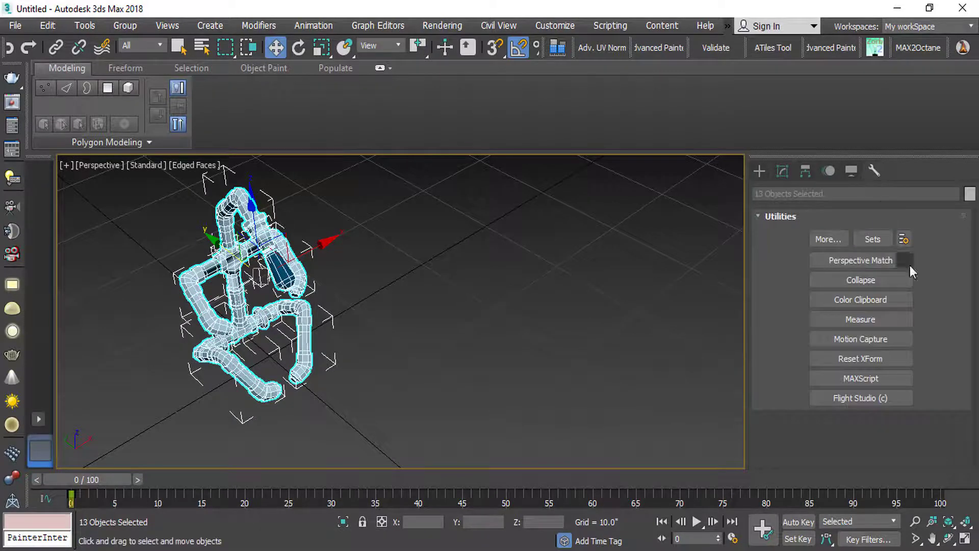
pyautogui.click(849, 360)
pyautogui.click(848, 449)
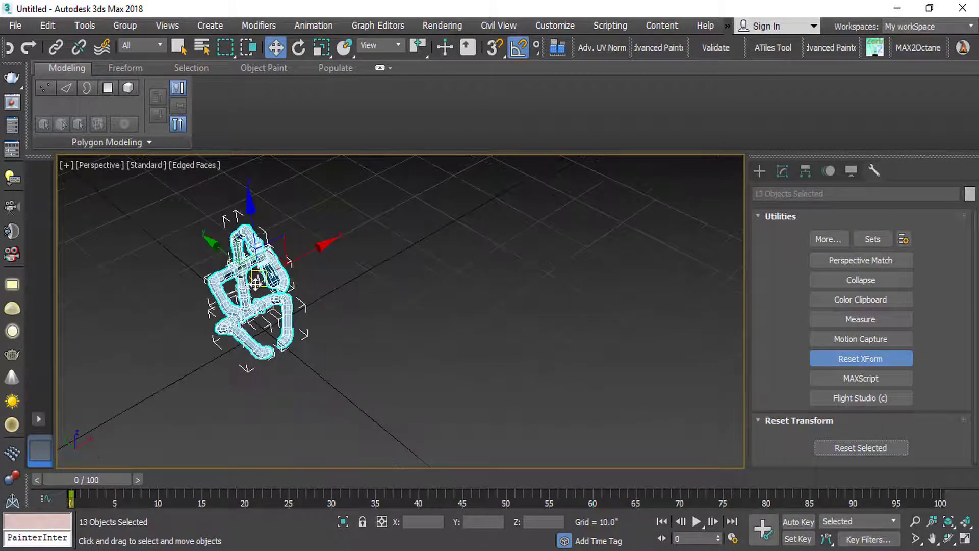
# Step: Set the adjustment to affect pivots only and move all the selected objects' pivots to the world origin
pyautogui.click(806, 171)
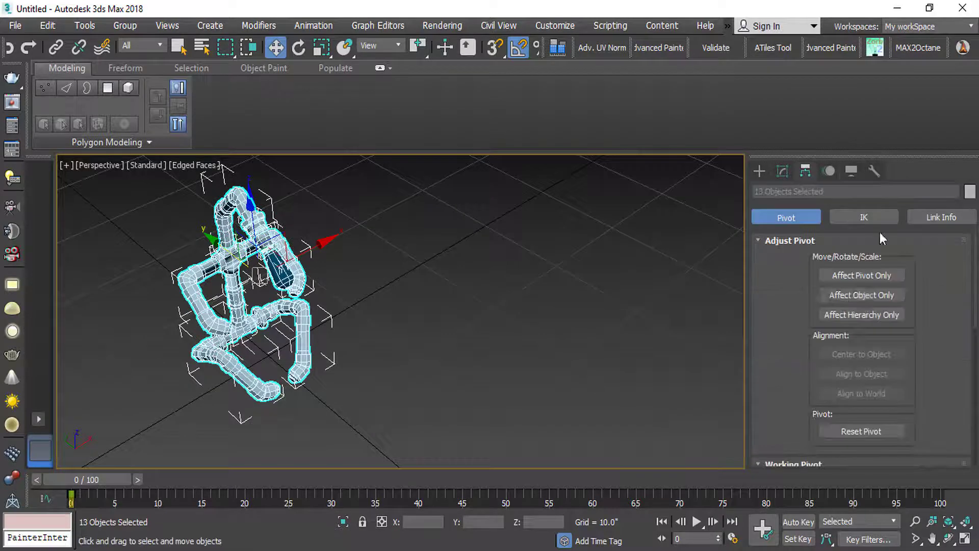
pyautogui.click(838, 275)
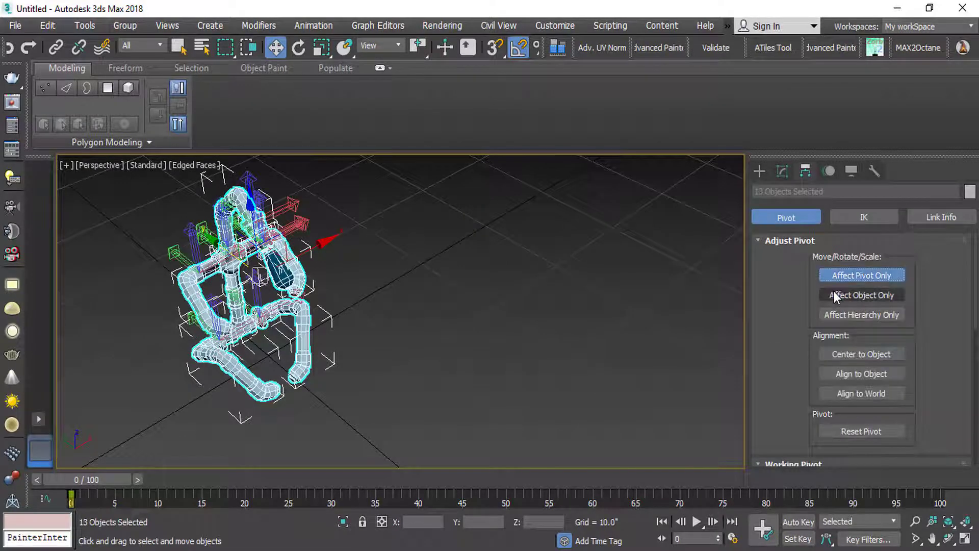
pyautogui.rightClick(271, 53)
pyautogui.moveTo(563, 302); pyautogui.dragTo(562, 320)
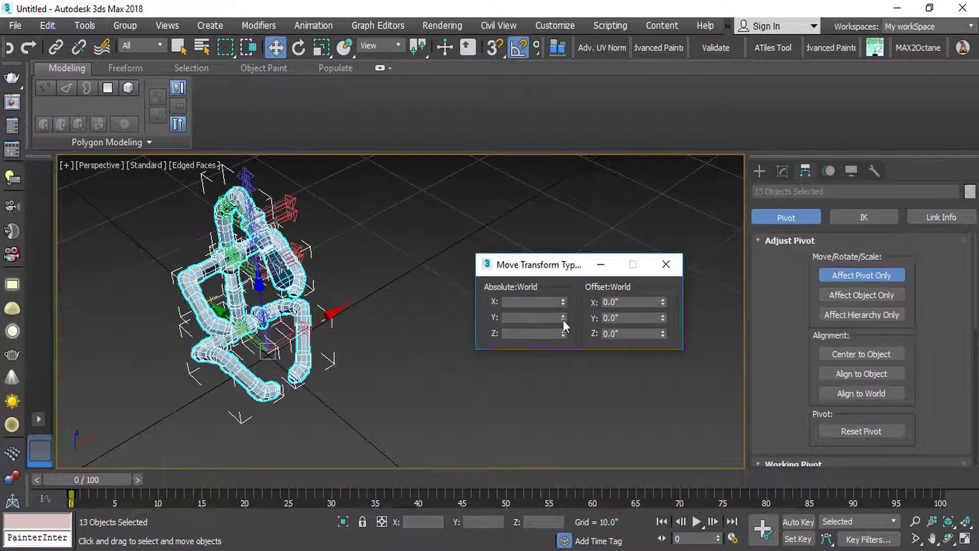
pyautogui.scroll(4, 266, 360)
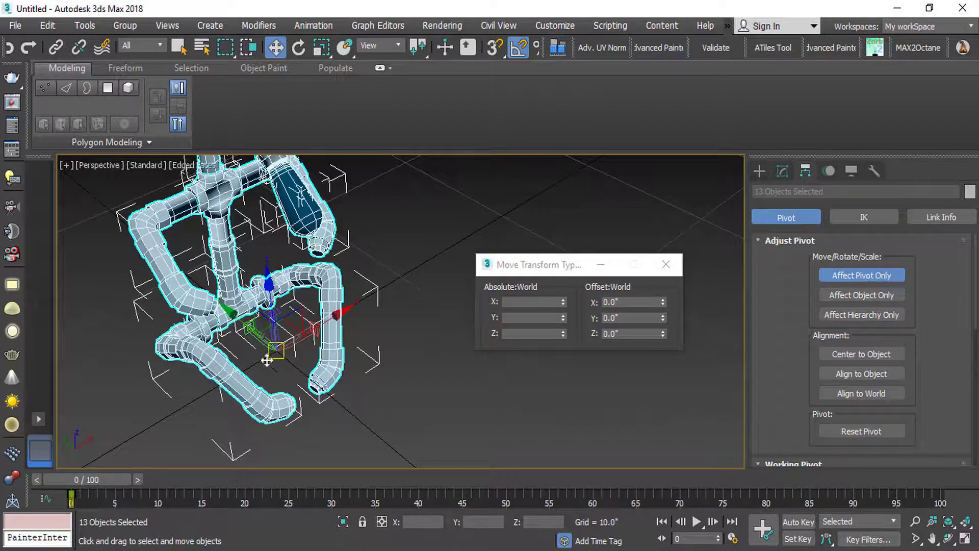
pyautogui.click(663, 268)
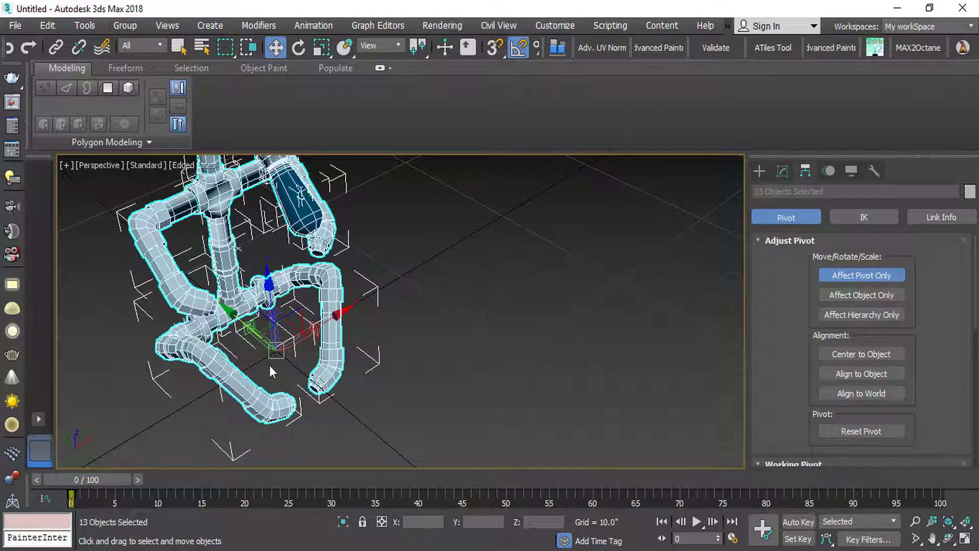
# Step: Rotate the objects' pivots about the X axis so their Y axes point up, and end pivot-only editing
pyautogui.press('e')
pyautogui.moveTo(310, 319); pyautogui.dragTo(328, 372)
pyautogui.scroll(-5, 250, 280)
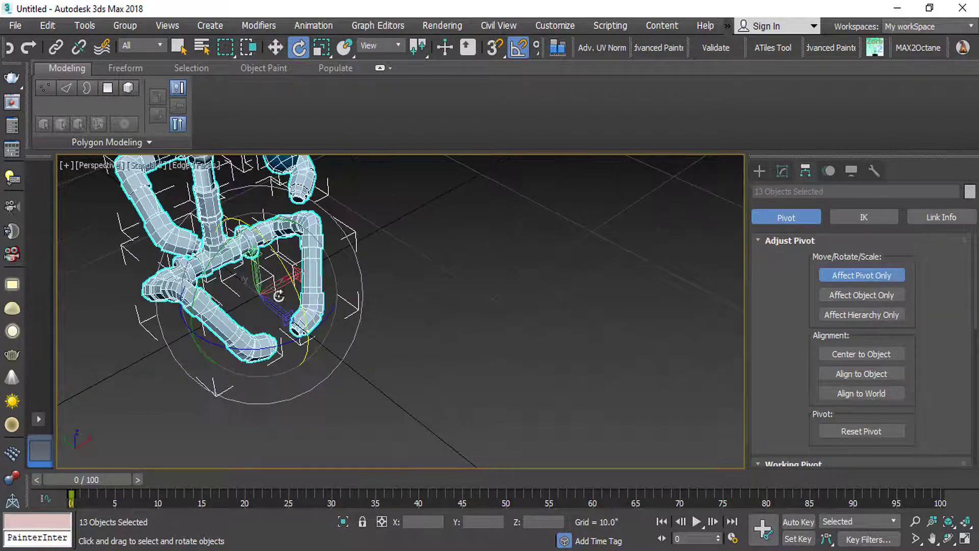
pyautogui.click(849, 275)
pyautogui.keyDown('alt'); pyautogui.moveTo(357, 239); pyautogui.dragTo(374, 228, button='middle'); pyautogui.keyUp('alt')
pyautogui.scroll(2, 341, 375)
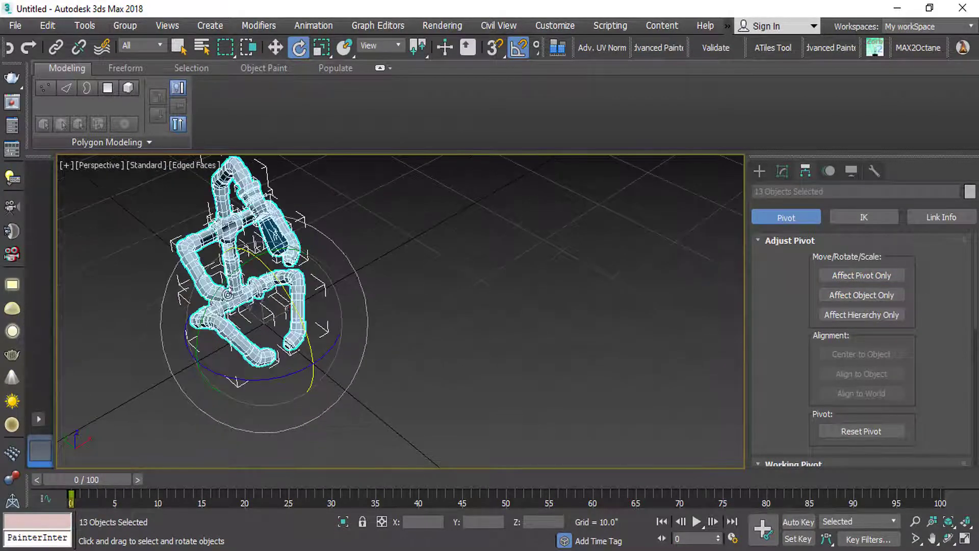
# Step: Export the selected objects as FBX into the my tutorials folder, basing the file name on light-tutorial02 and keeping the User defined preset
pyautogui.click(15, 25)
pyautogui.moveTo(31, 250)
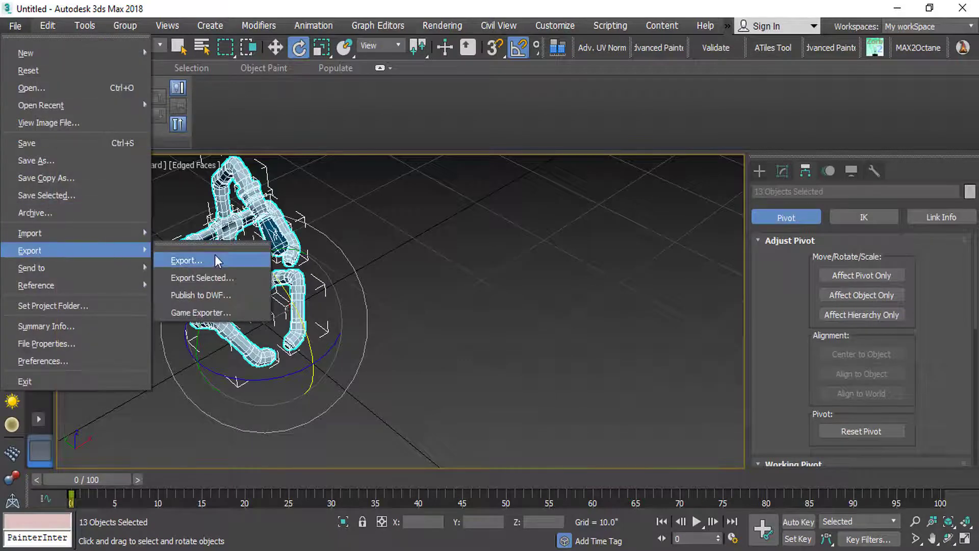
pyautogui.click(233, 277)
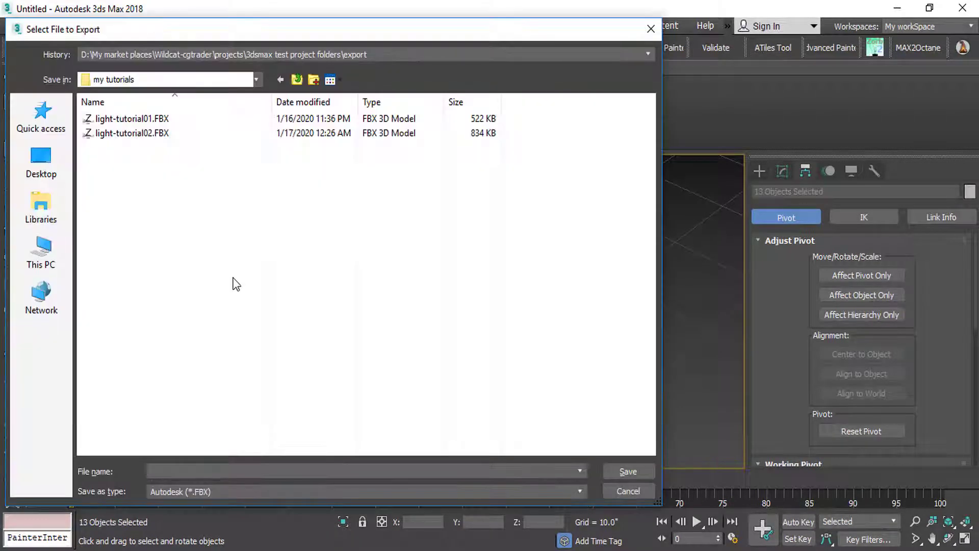
pyautogui.click(105, 133)
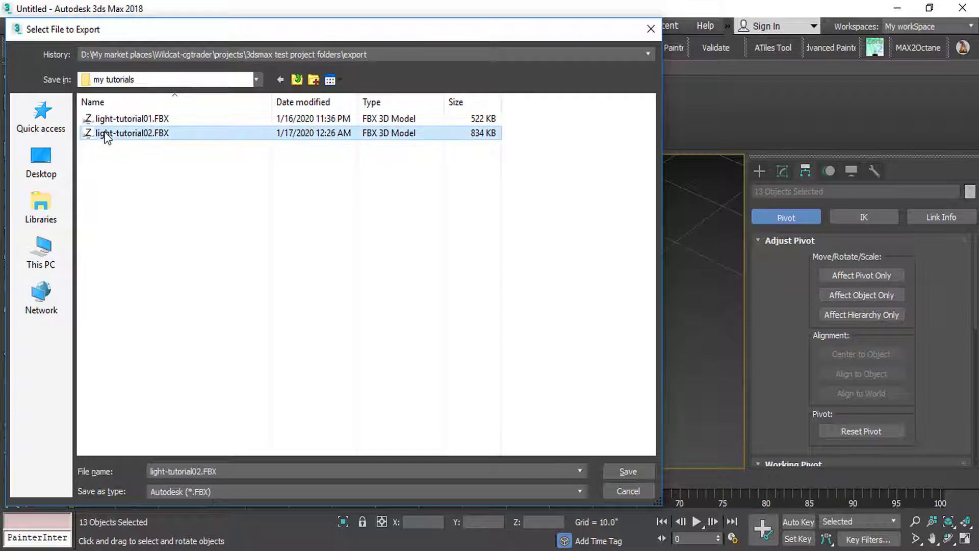
pyautogui.click(217, 471)
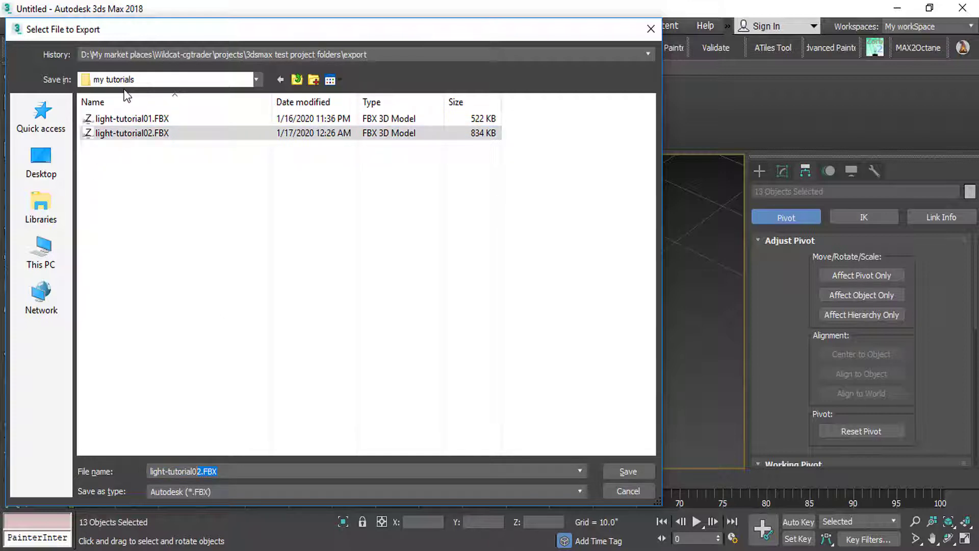
pyautogui.press('Return')
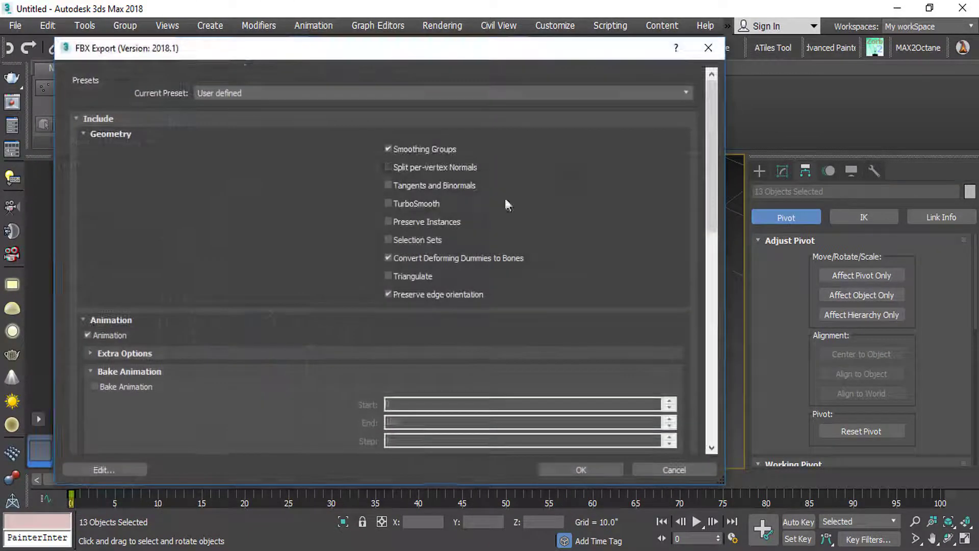
pyautogui.click(581, 469)
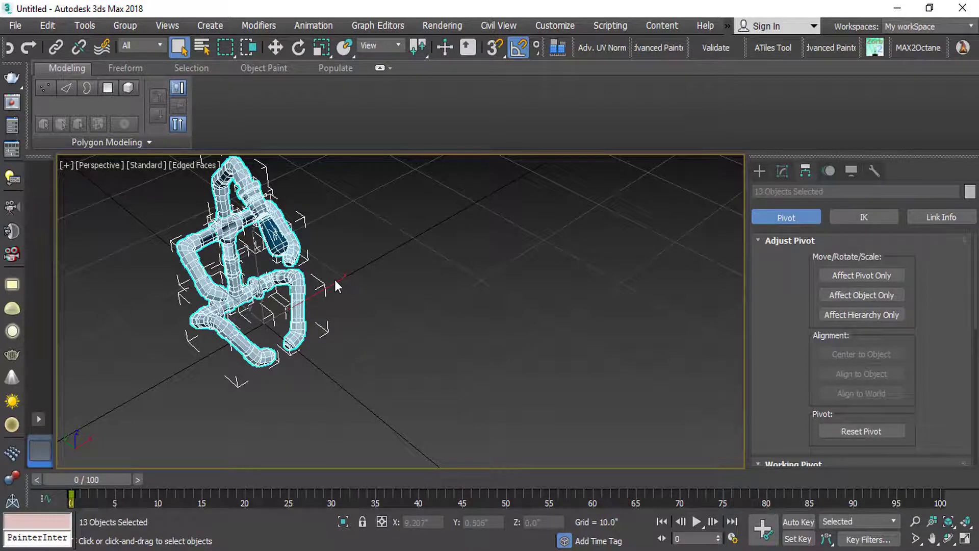
# Step: Switch to Unity and select the light-tutorial03 model in the fbx/my tutorials asset folder
pyautogui.hotkey('alt', 'Tab')
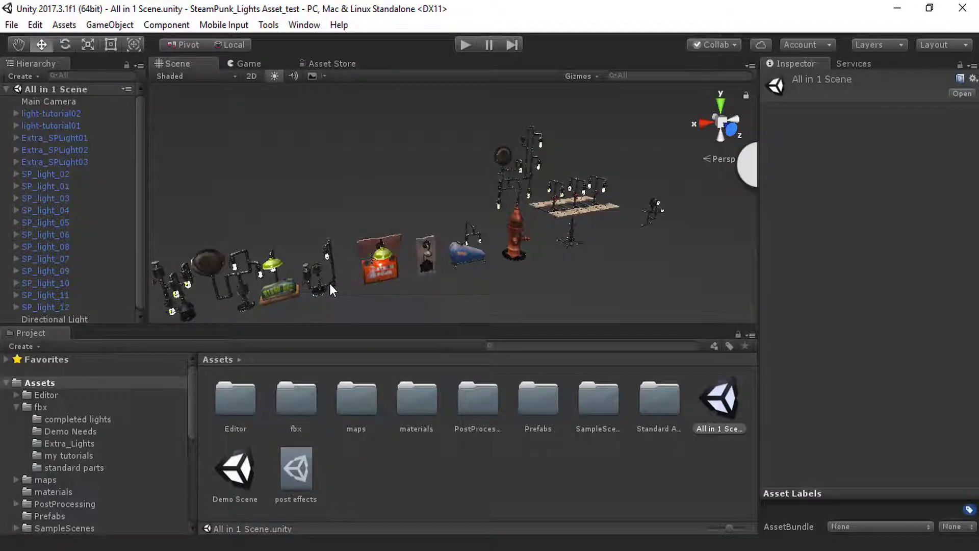
pyautogui.moveTo(274, 136); pyautogui.dragTo(420, 198, button='middle')
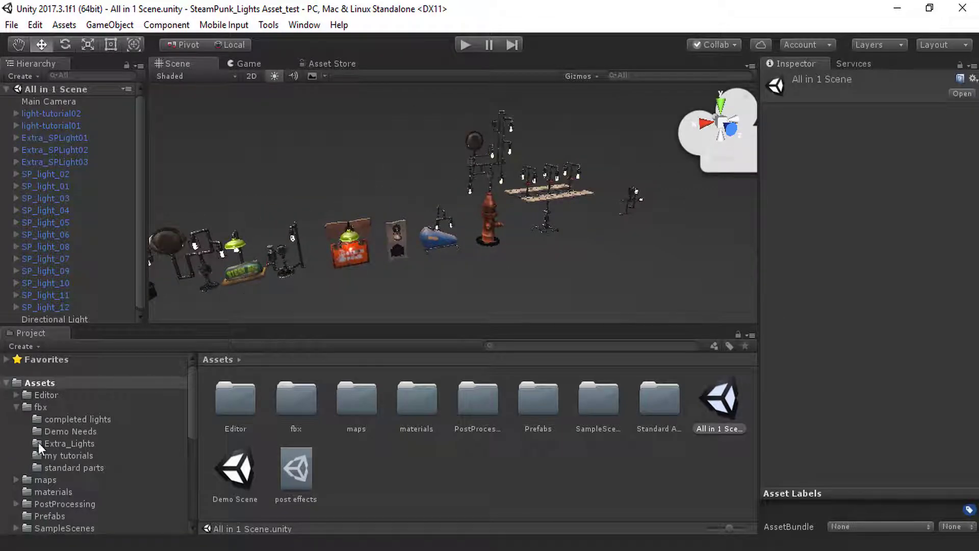
pyautogui.click(69, 455)
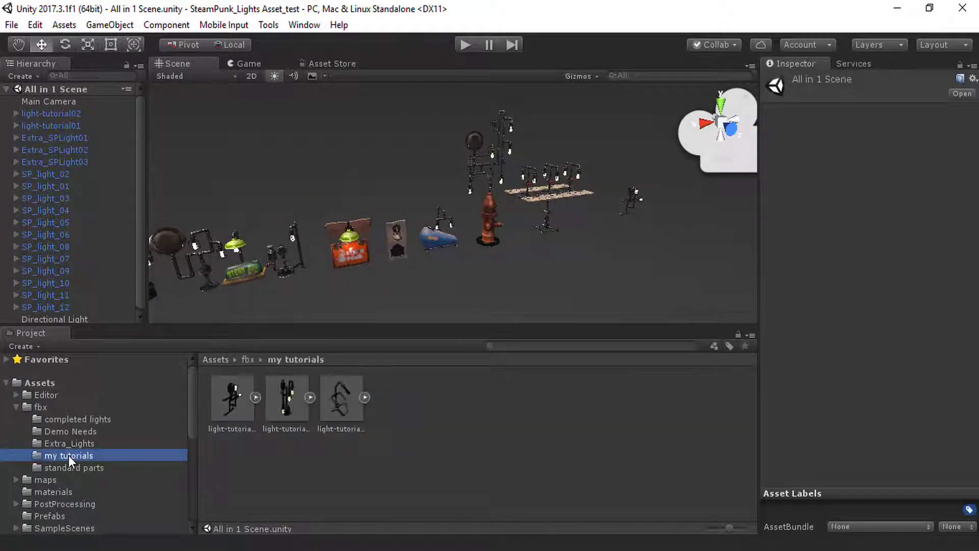
pyautogui.click(334, 397)
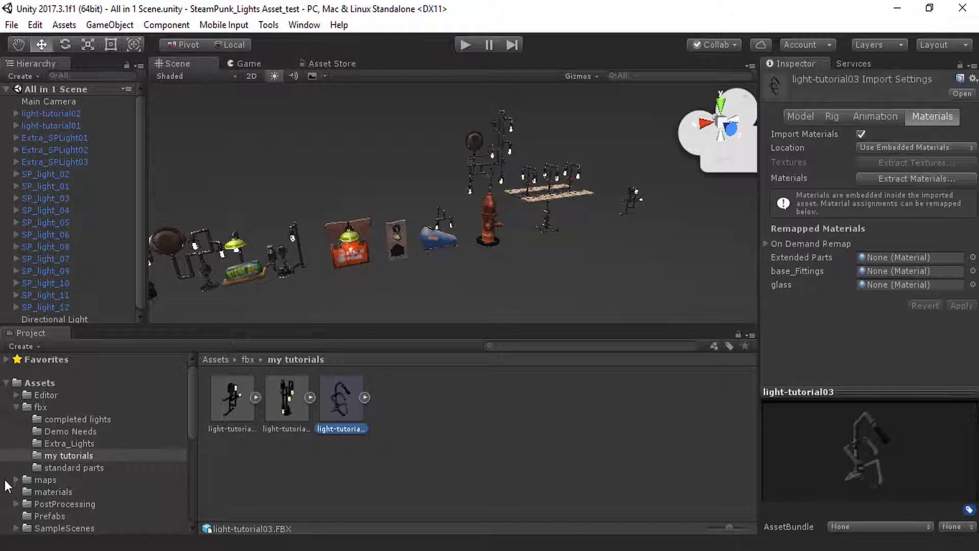
# Step: Remap light-tutorial03's Extended Parts to Extended_Parts_Solid, base_Fittings to Base_Fitting_Solid and glass to glass, and apply the import settings
pyautogui.click(44, 491)
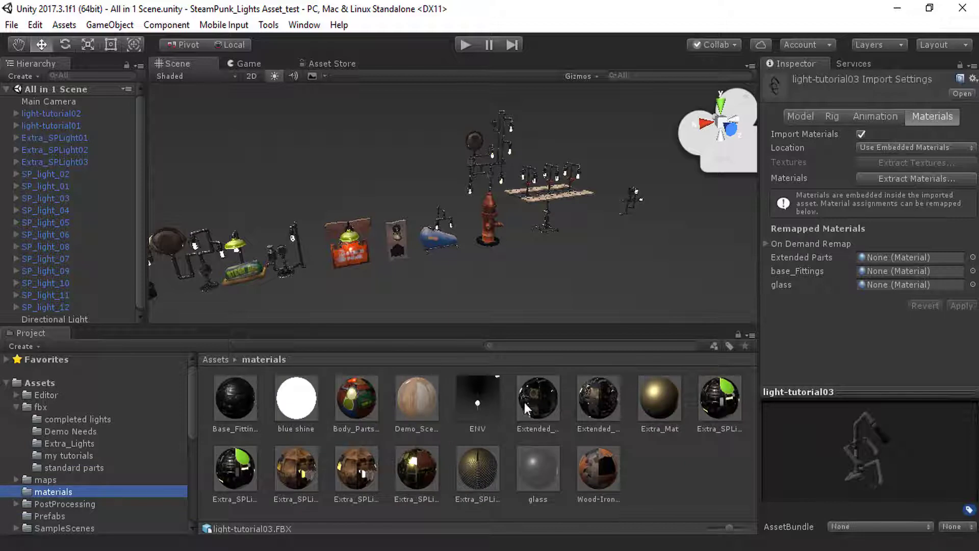
pyautogui.moveTo(525, 402); pyautogui.dragTo(887, 258)
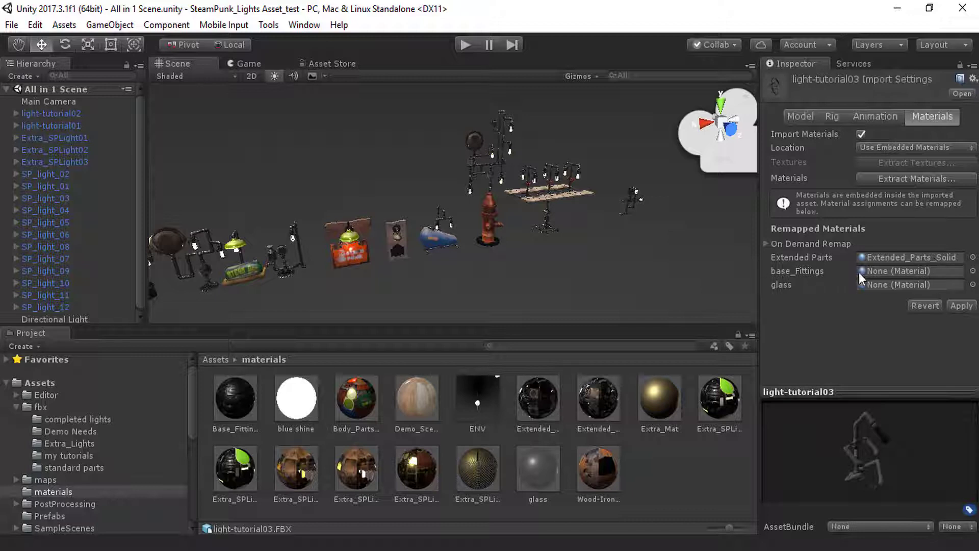
pyautogui.moveTo(235, 398); pyautogui.dragTo(876, 274)
pyautogui.keyDown('alt'); pyautogui.moveTo(650, 167); pyautogui.dragTo(616, 341); pyautogui.keyUp('alt')
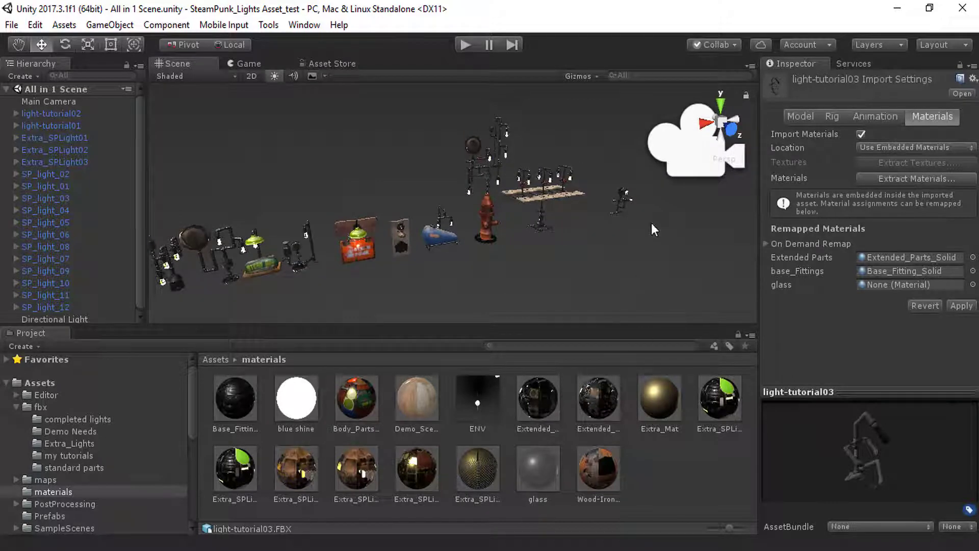
pyautogui.keyDown('alt'); pyautogui.moveTo(652, 224); pyautogui.dragTo(651, 228); pyautogui.keyUp('alt')
pyautogui.moveTo(525, 489); pyautogui.dragTo(898, 285)
pyautogui.click(962, 306)
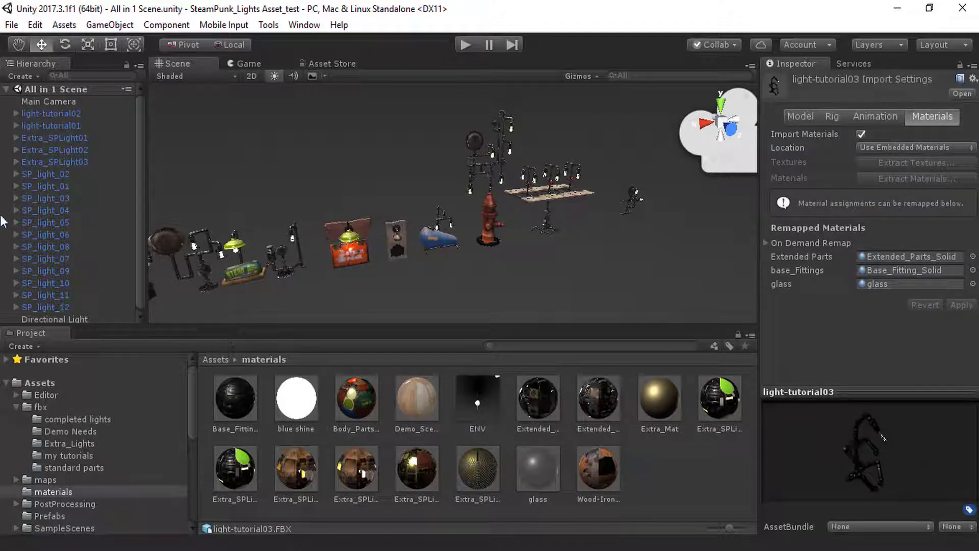
# Step: Place the light-tutorial03 model from the my tutorials folder into the scene and set its position to X 0, Y 0, Z 0
pyautogui.click(67, 456)
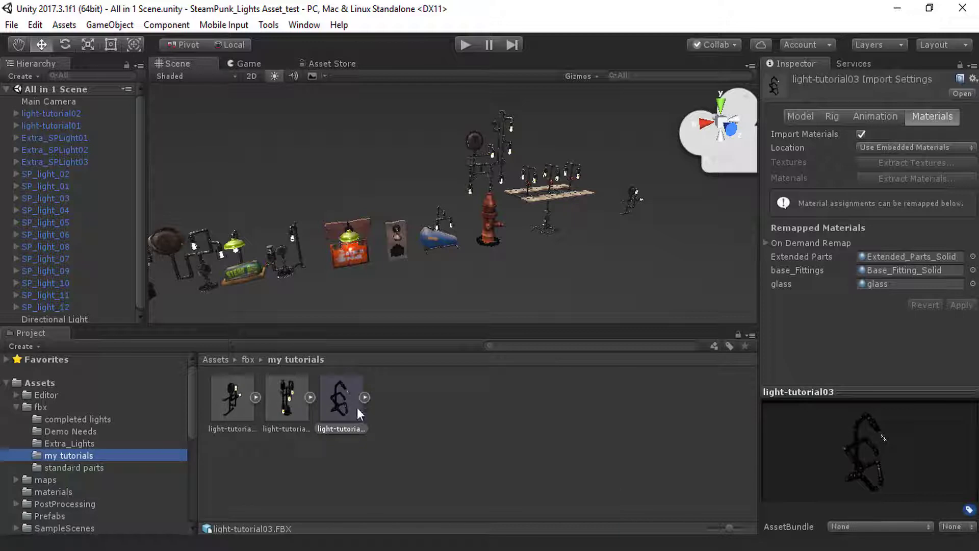
pyautogui.click(335, 412)
pyautogui.moveTo(592, 228); pyautogui.dragTo(591, 227)
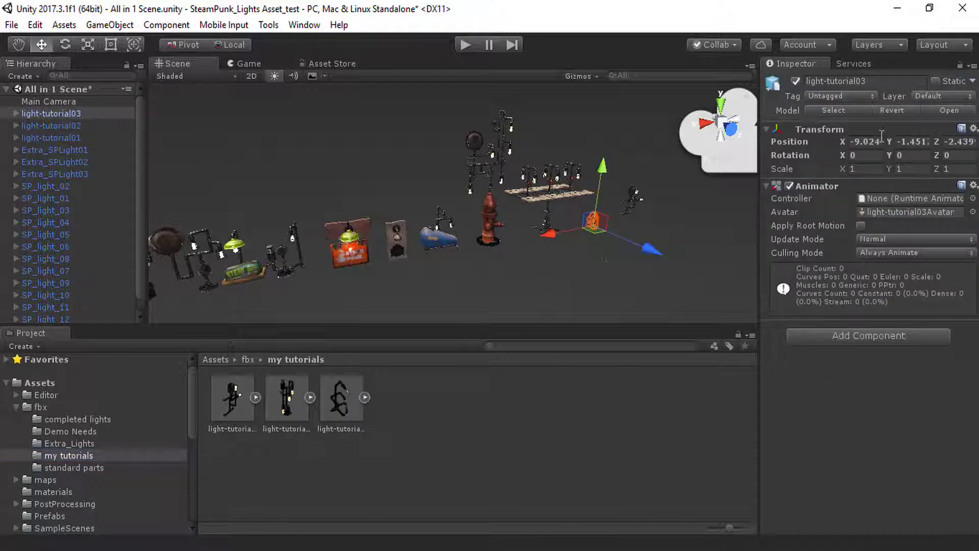
pyautogui.click(873, 142)
pyautogui.write('0')
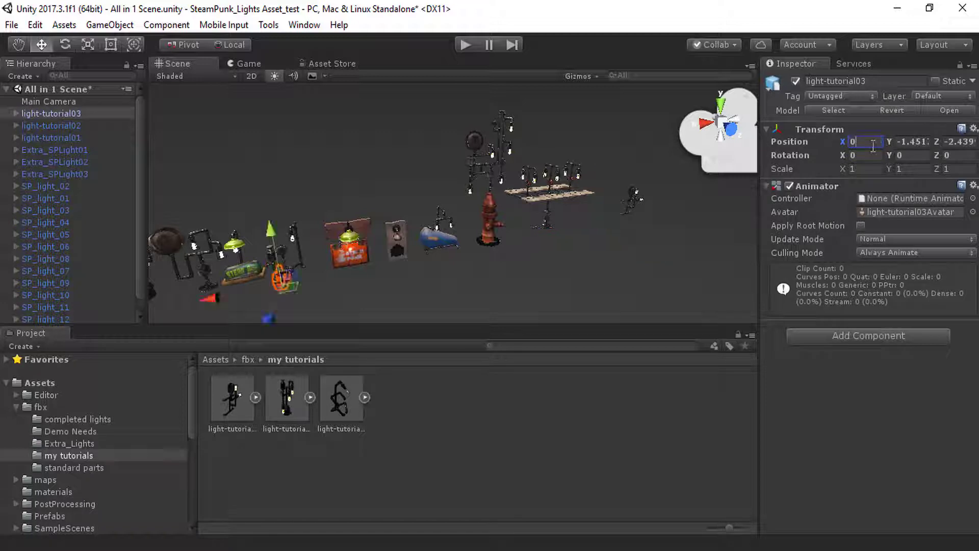
pyautogui.press('Tab')
pyautogui.write('0')
pyautogui.press('Tab')
pyautogui.write('0')
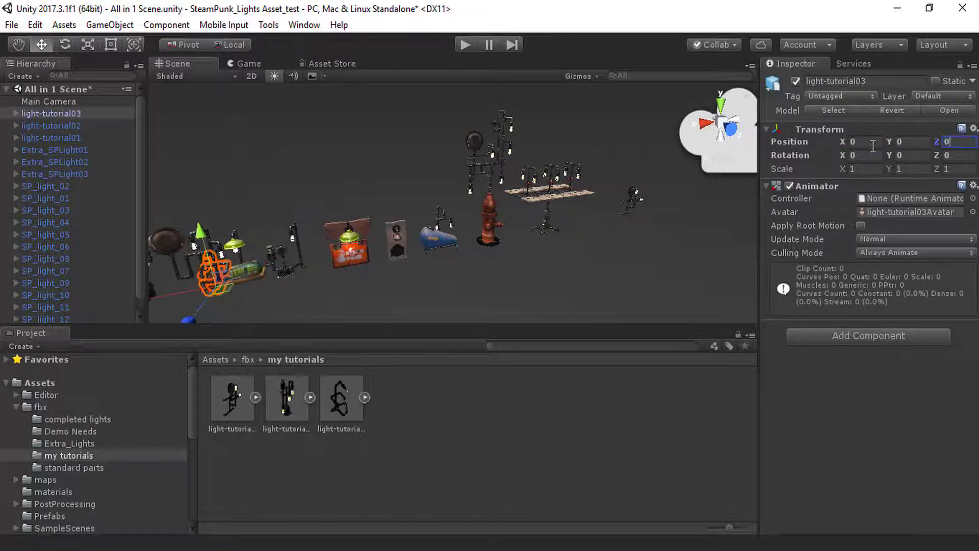
# Step: Move the placed light-tutorial03 figure along the X axis to about -5.73 and frame it in the scene view
pyautogui.moveTo(169, 295); pyautogui.dragTo(583, 252)
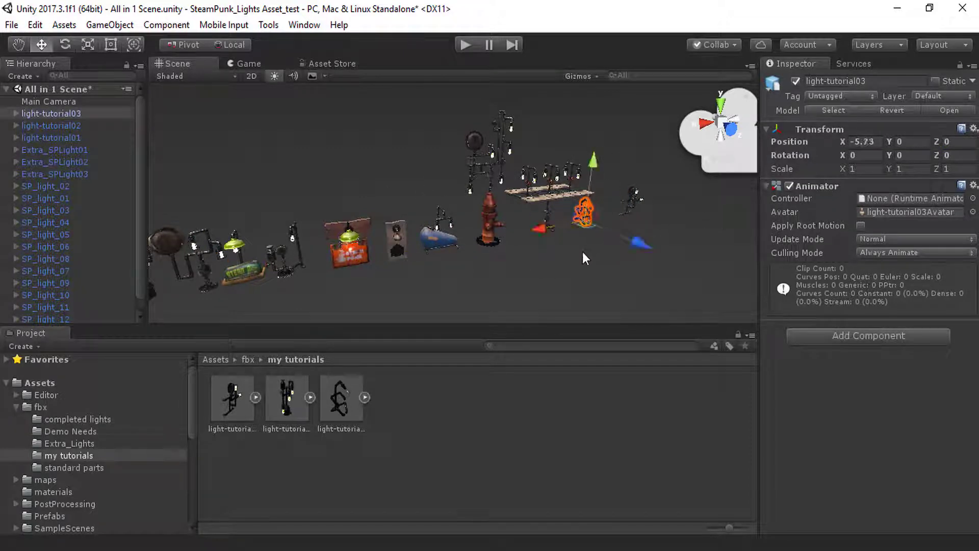
pyautogui.click(586, 249)
pyautogui.click(586, 218)
pyautogui.press('f')
# Step: Examine the shading on the figure's pipe joints, arms and bulb up close from several angles
pyautogui.click(521, 210)
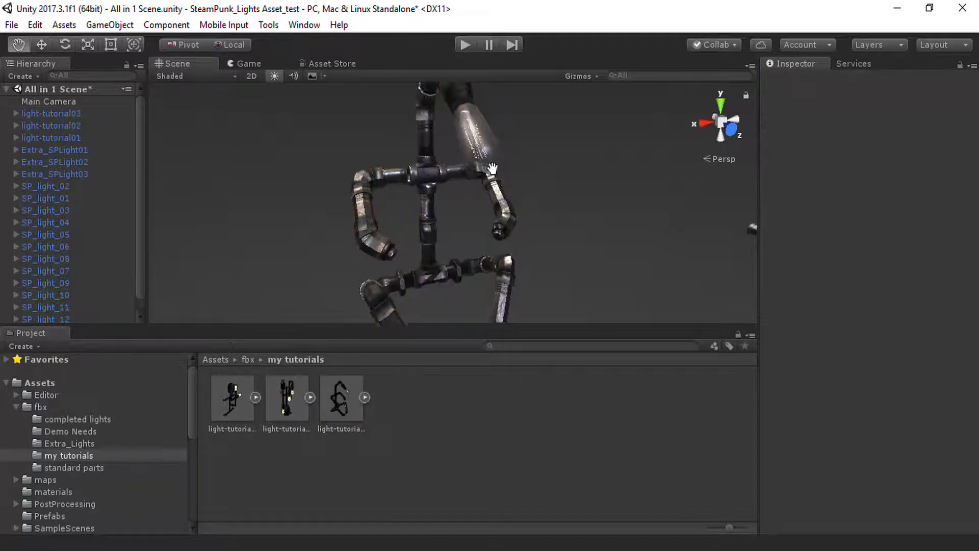
pyautogui.scroll(10, 430, 218)
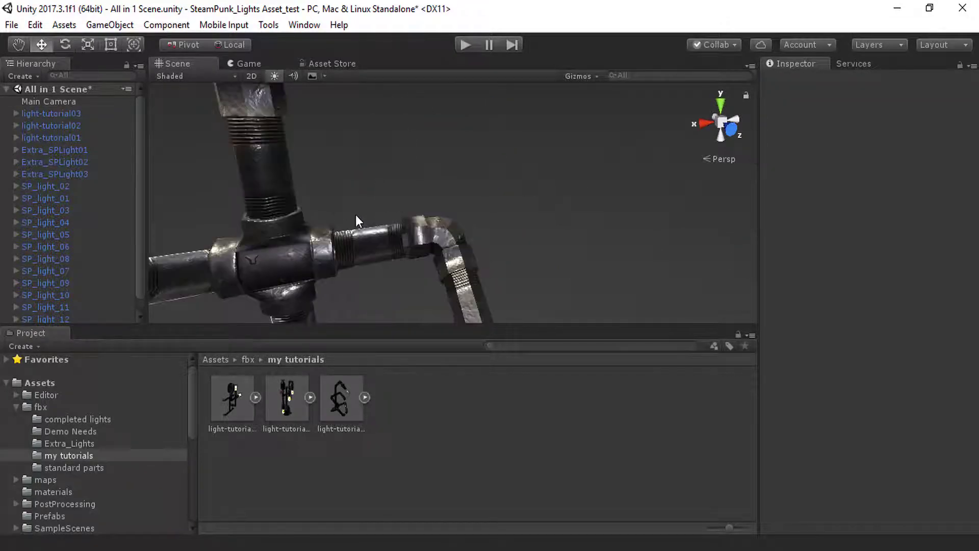
pyautogui.scroll(-10, 356, 216)
pyautogui.keyDown('alt'); pyautogui.moveTo(356, 215); pyautogui.dragTo(399, 249); pyautogui.keyUp('alt')
pyautogui.scroll(8, 354, 250)
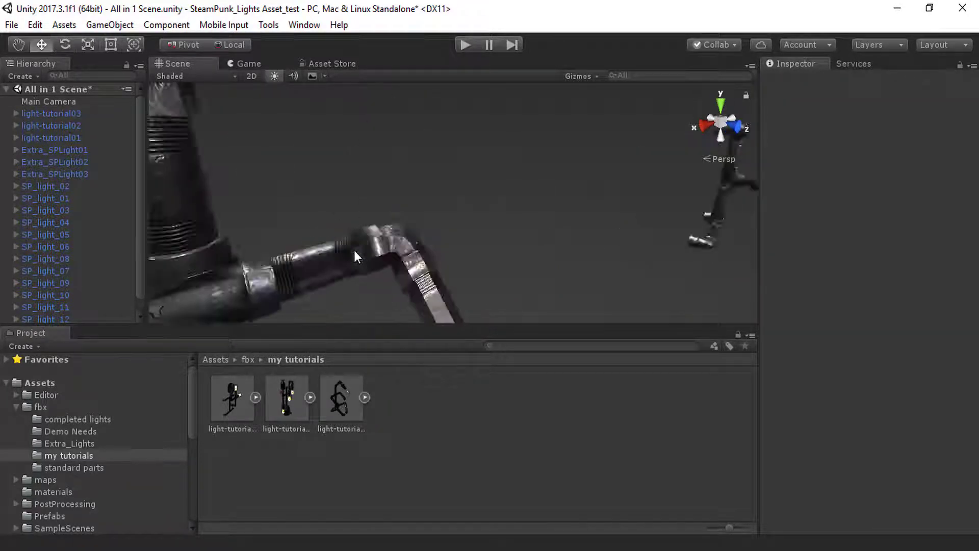
pyautogui.scroll(3, 354, 250)
pyautogui.scroll(-10, 320, 247)
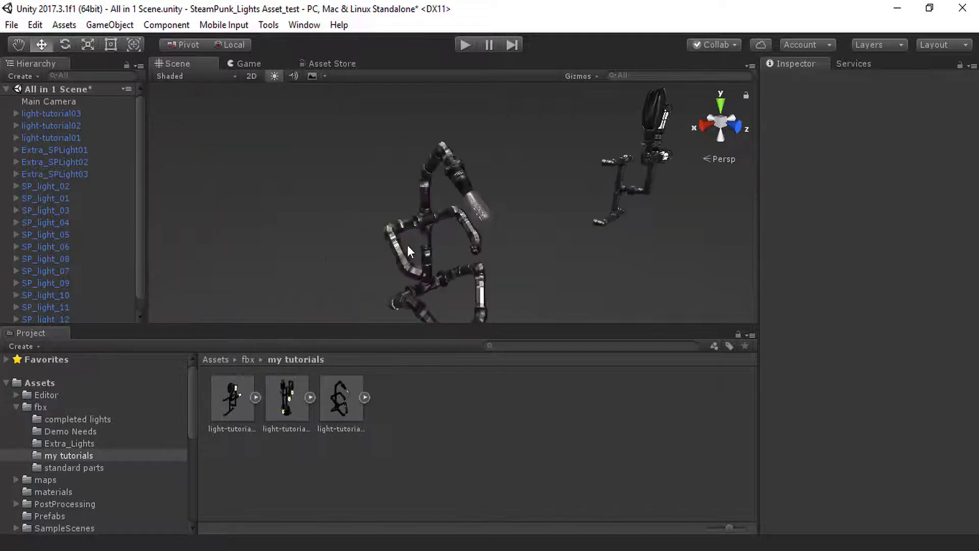
pyautogui.scroll(8, 396, 241)
pyautogui.scroll(-8, 332, 237)
pyautogui.scroll(2, 327, 226)
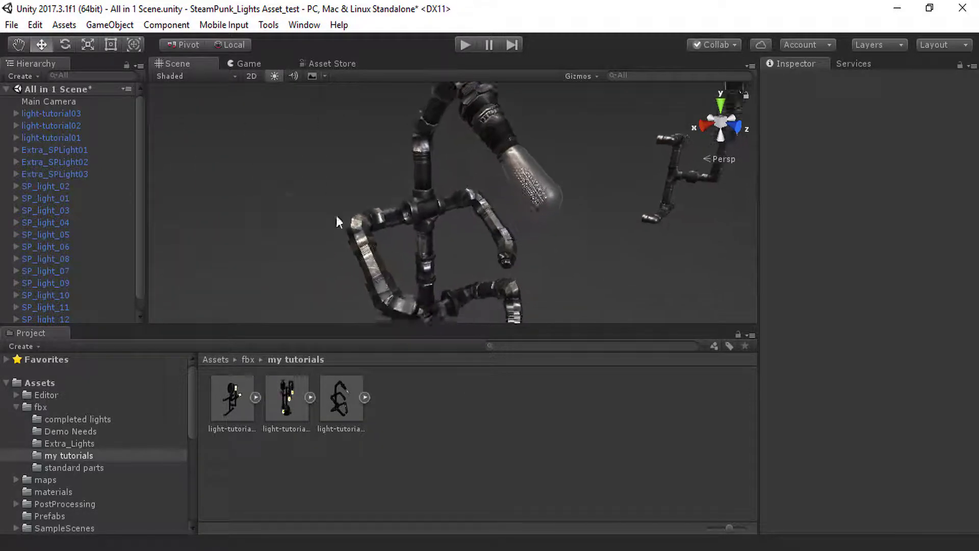
pyautogui.scroll(10, 336, 220)
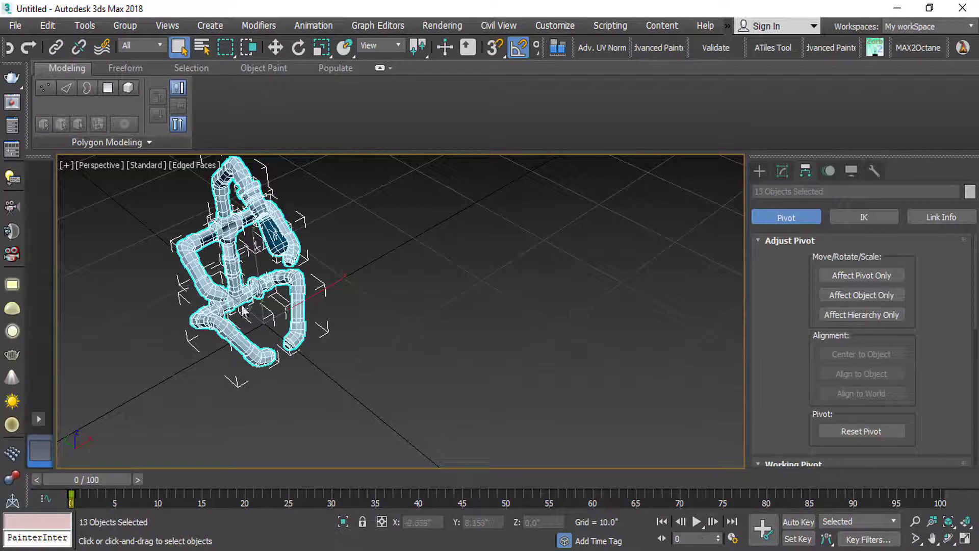
# Step: Switch back to 3ds Max, add a Smooth modifier to all the selected objects and assign smoothing group 1
pyautogui.scroll(3, 246, 313)
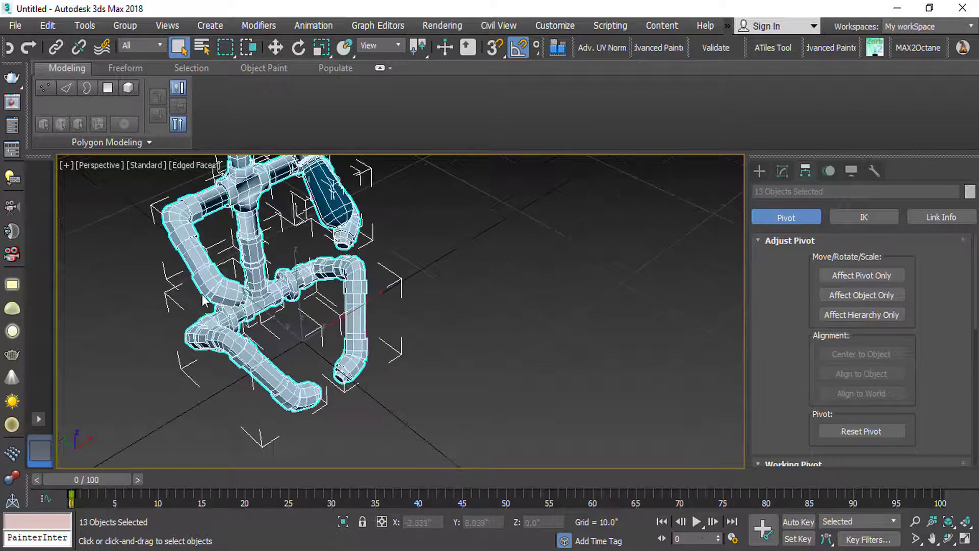
pyautogui.moveTo(244, 292); pyautogui.dragTo(274, 334, button='middle')
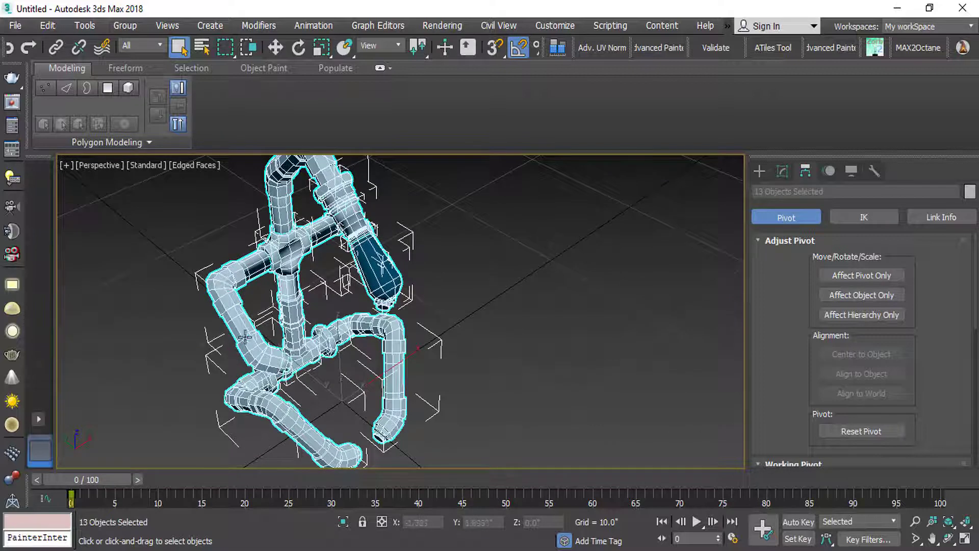
pyautogui.click(783, 171)
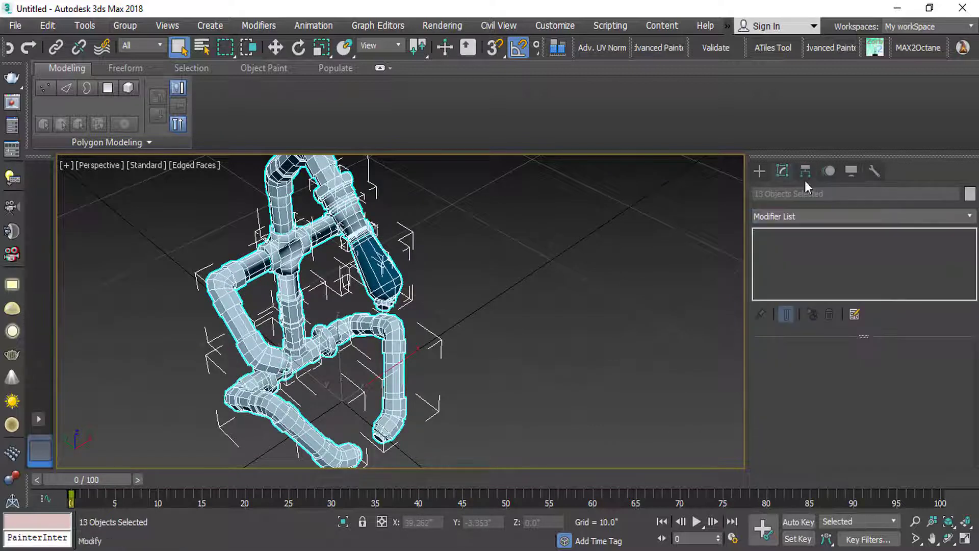
pyautogui.click(957, 219)
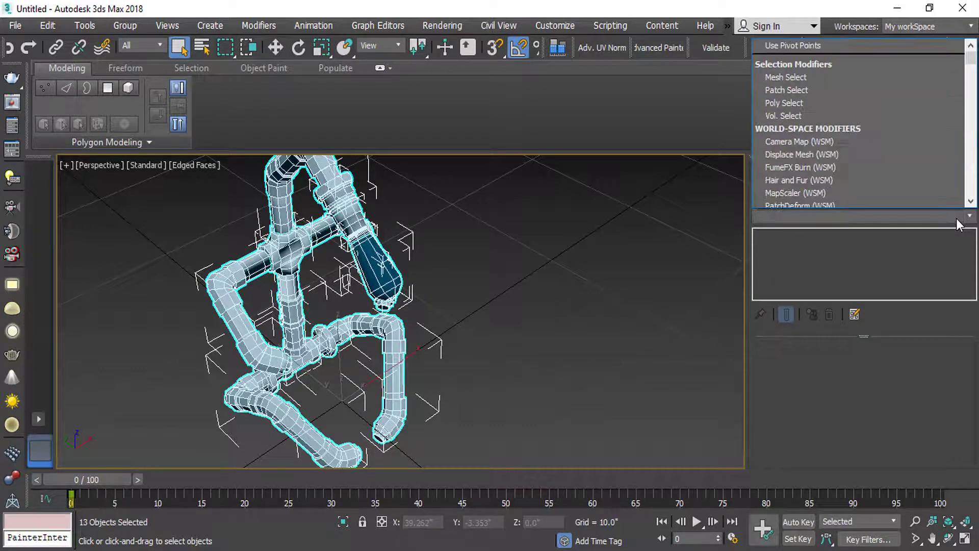
pyautogui.write('sm')
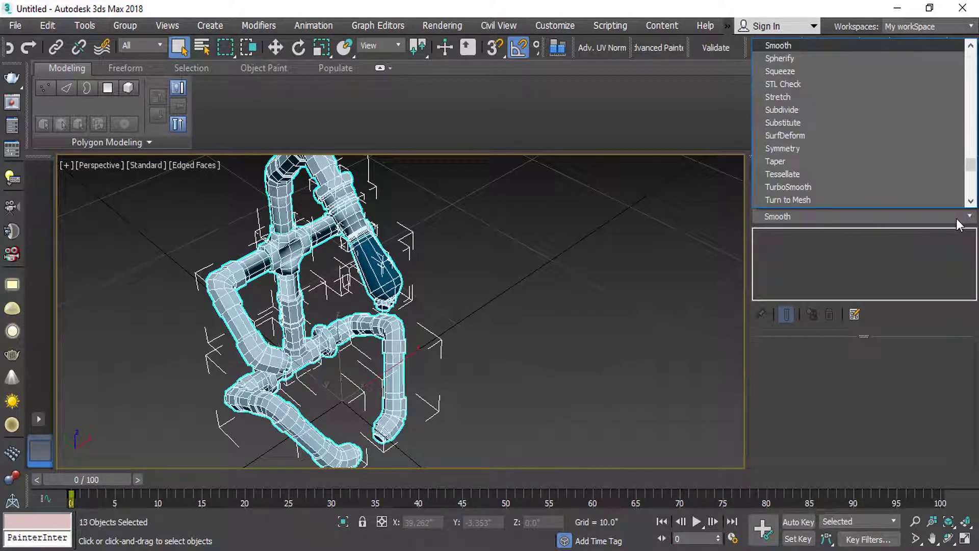
pyautogui.press('Return')
pyautogui.scroll(-1, 785, 402)
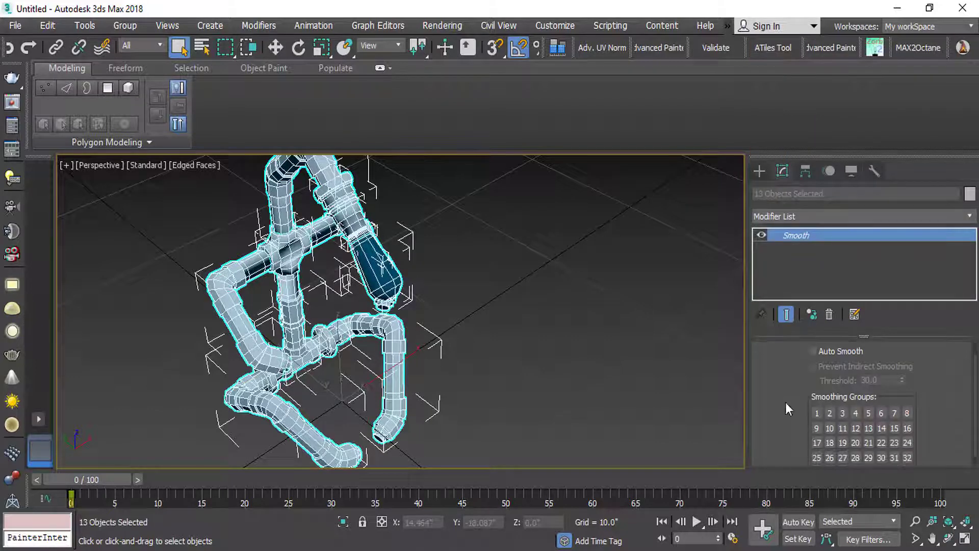
pyautogui.click(818, 413)
pyautogui.moveTo(186, 284); pyautogui.dragTo(146, 282, button='middle')
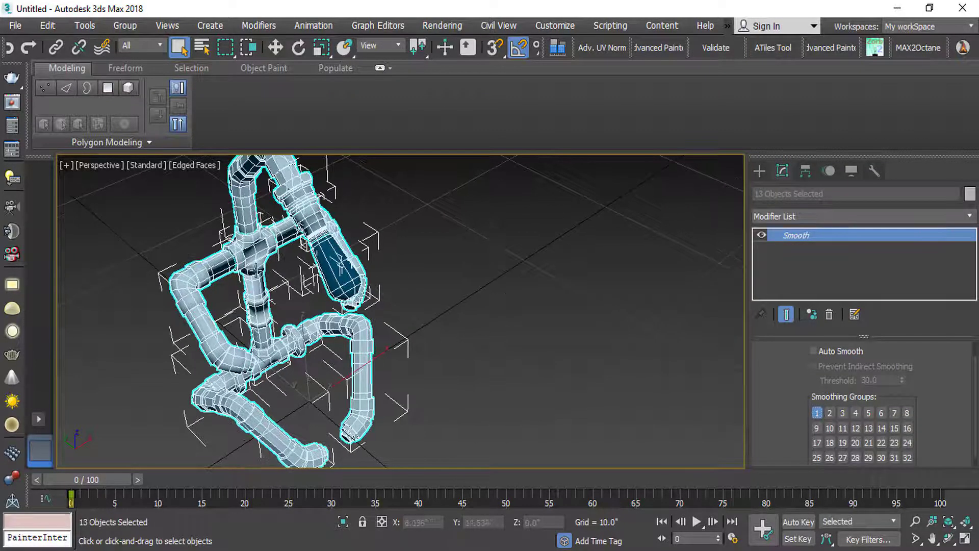
# Step: Check the smoothing on one leg, then select all objects of the figure and convert them to Editable Poly
pyautogui.click(430, 348)
pyautogui.click(363, 329)
pyautogui.scroll(3, 363, 329)
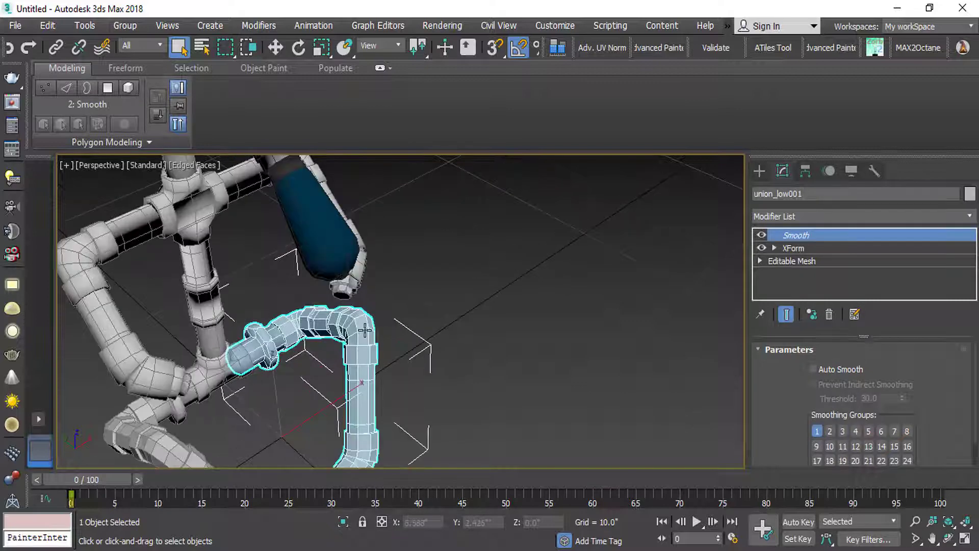
pyautogui.scroll(1, 222, 218)
pyautogui.scroll(-6, 223, 218)
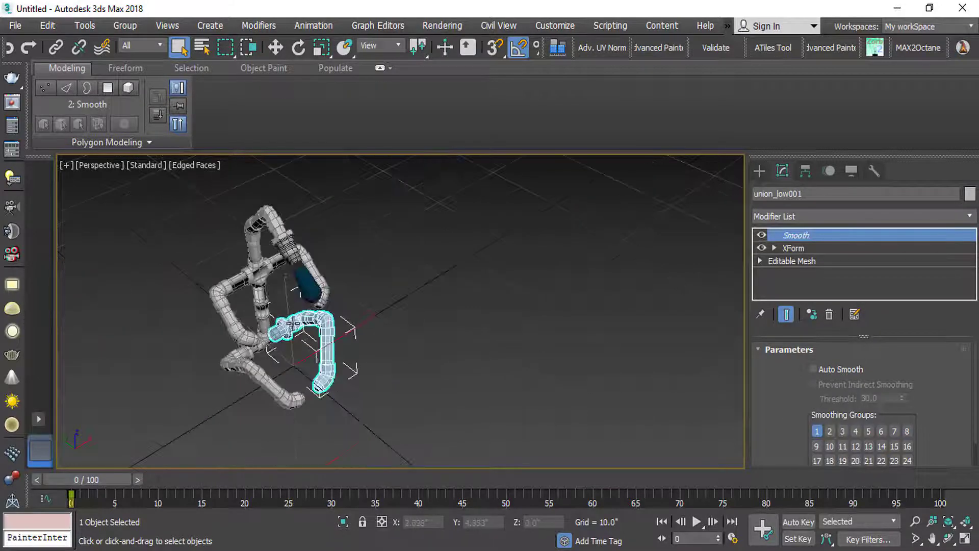
pyautogui.hotkey('ctrl', 'a')
pyautogui.scroll(5, 295, 316)
pyautogui.rightClick(268, 275)
pyautogui.moveTo(394, 421)
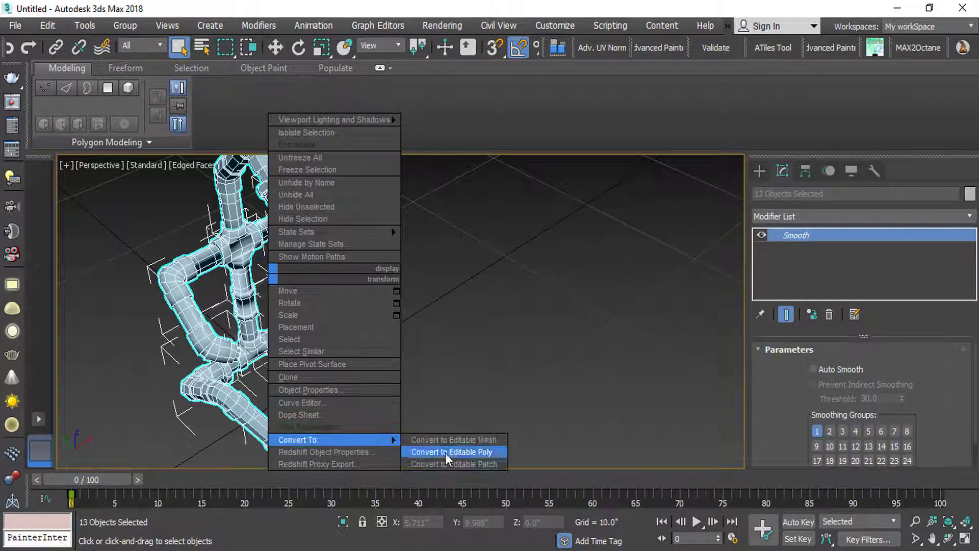
pyautogui.click(479, 452)
# Step: Deselect the figure and turn off the edged faces display to show only its default shading
pyautogui.scroll(4, 316, 351)
pyautogui.click(408, 328)
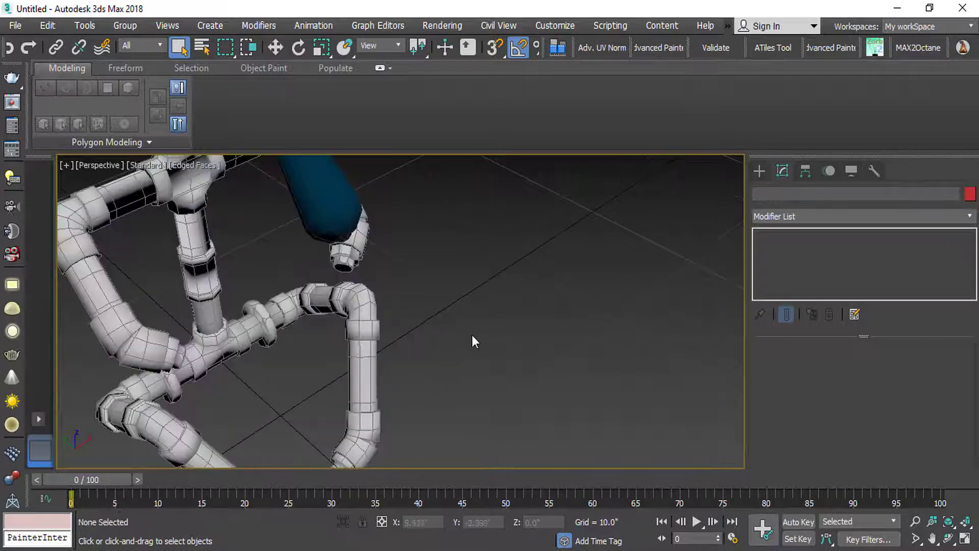
pyautogui.press('F4')
pyautogui.scroll(-5, 378, 342)
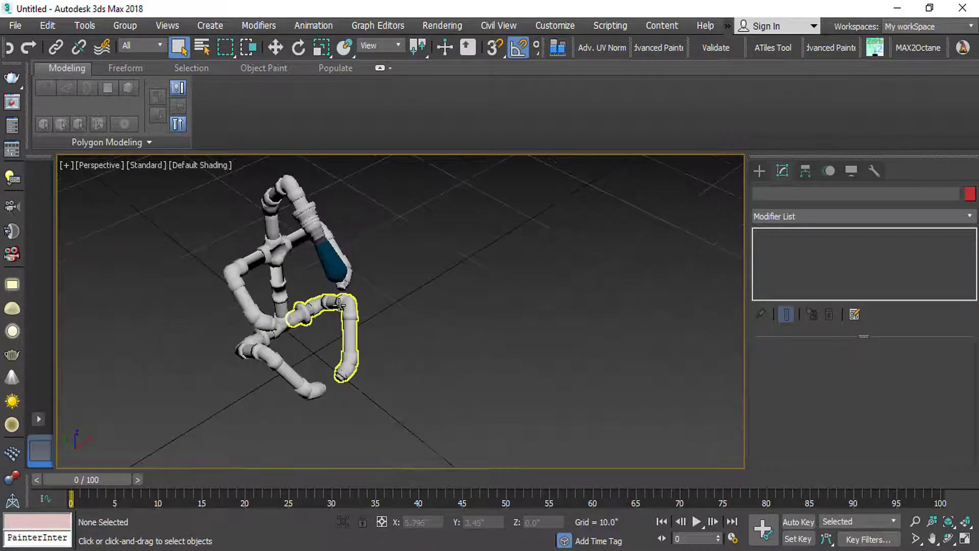
# Step: Select all objects of the figure and export them over light-tutorial03.FBX in the my tutorials folder with Smoothing Groups included
pyautogui.moveTo(148, 201); pyautogui.dragTo(388, 373)
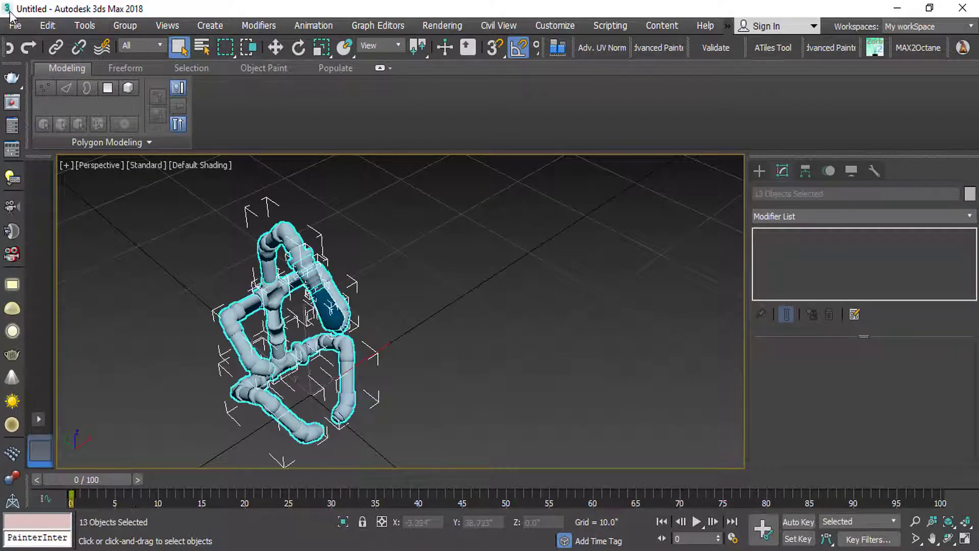
pyautogui.click(18, 30)
pyautogui.moveTo(76, 251)
pyautogui.click(176, 259)
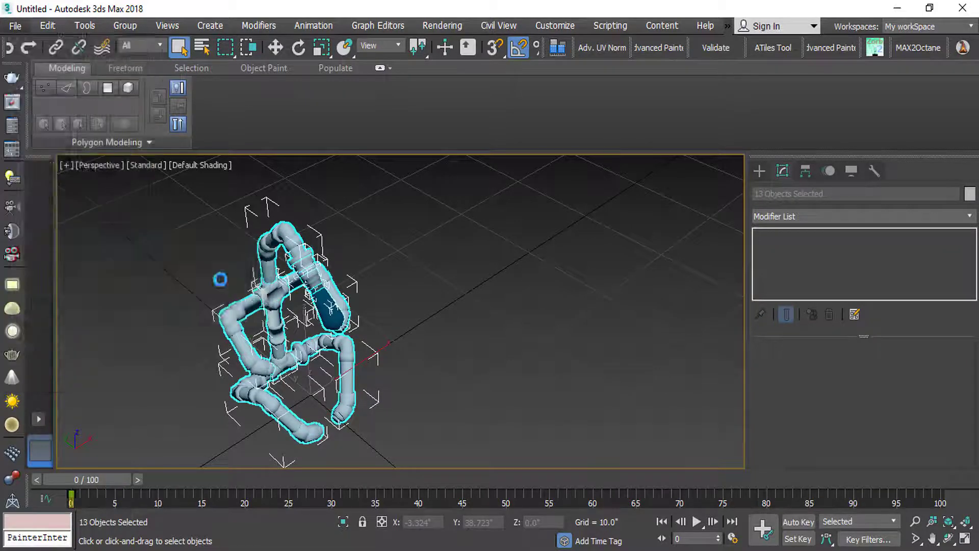
pyautogui.click(114, 147)
pyautogui.click(616, 466)
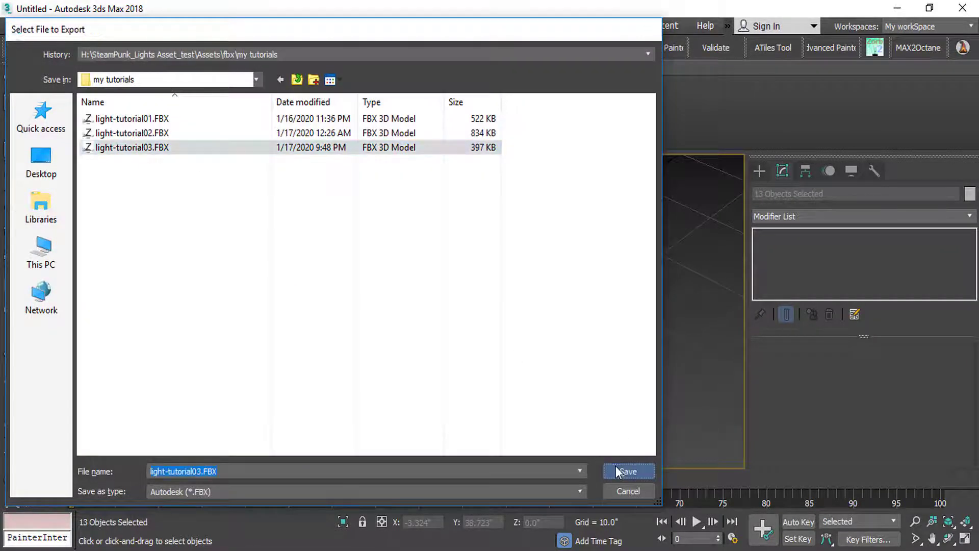
pyautogui.click(545, 352)
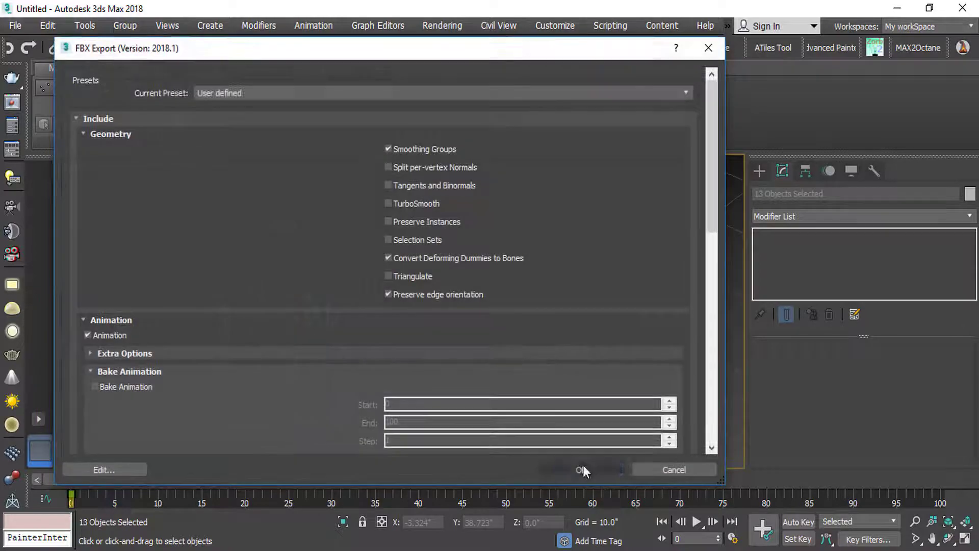
pyautogui.click(582, 466)
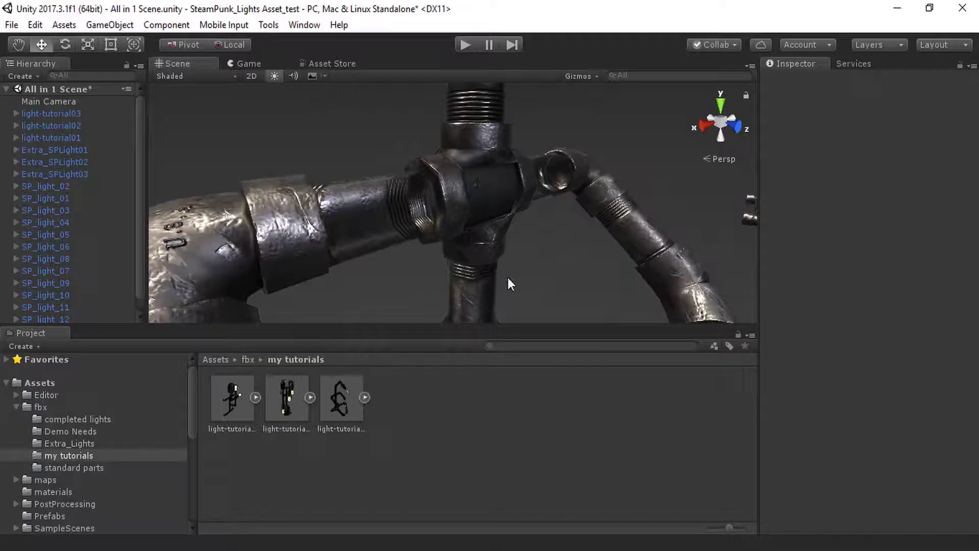
# Step: Switch to Unity and examine the re-imported figure's joints and arm pipes from several distances and angles
pyautogui.scroll(-5, 321, 177)
pyautogui.scroll(5, 455, 228)
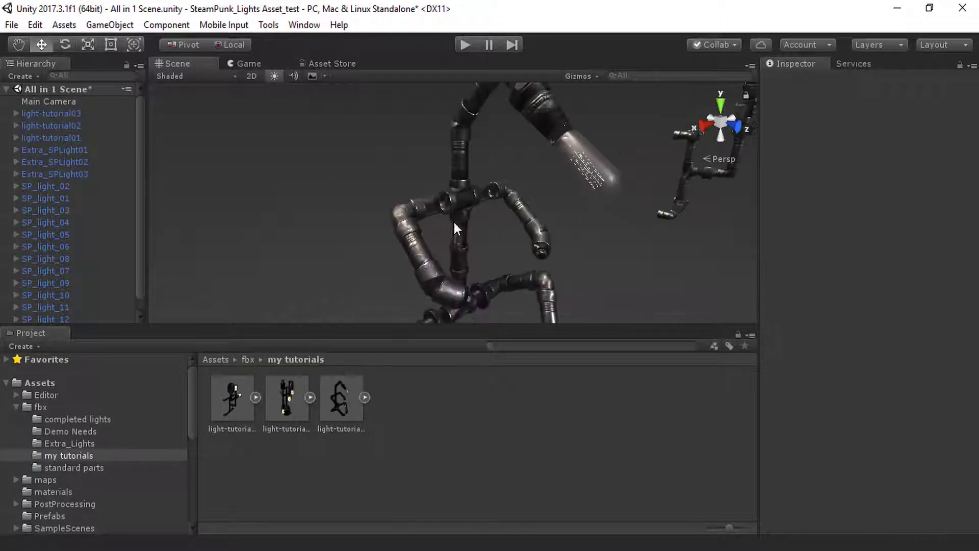
pyautogui.scroll(5, 456, 229)
pyautogui.scroll(-5, 308, 209)
pyautogui.keyDown('alt'); pyautogui.moveTo(307, 209); pyautogui.dragTo(588, 267); pyautogui.keyUp('alt')
pyautogui.scroll(-3, 352, 228)
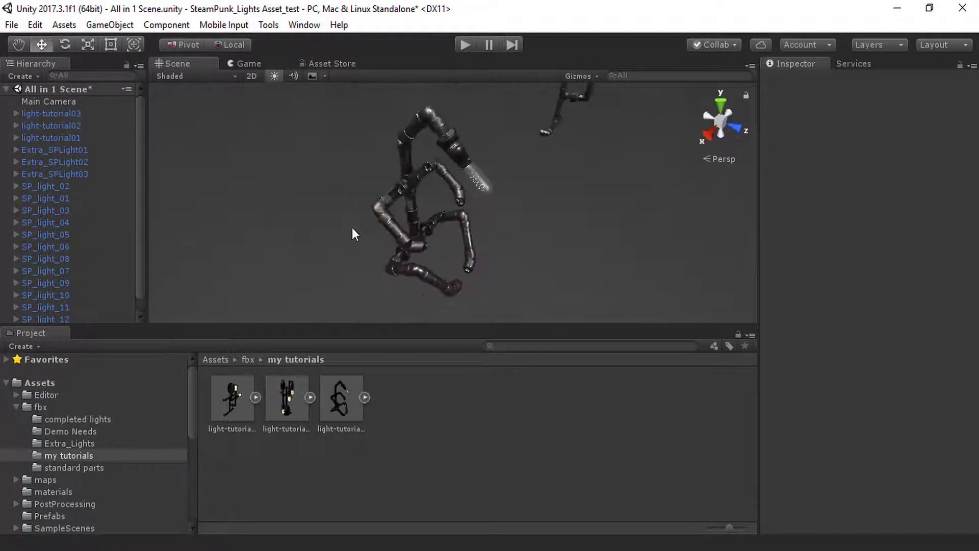
pyautogui.scroll(4, 380, 206)
pyautogui.scroll(3, 317, 181)
pyautogui.scroll(-3, 245, 182)
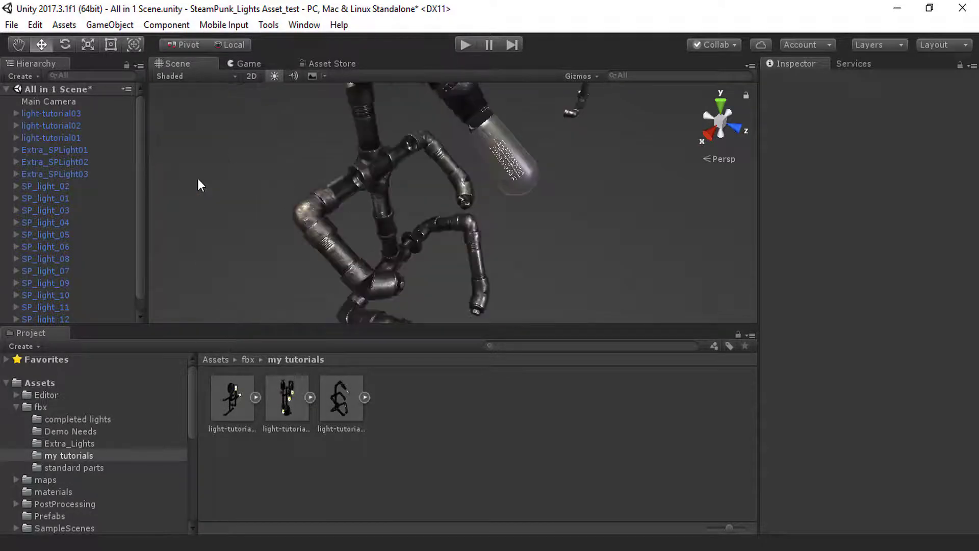
pyautogui.scroll(-2, 411, 218)
pyautogui.scroll(2, 397, 203)
pyautogui.scroll(8, 338, 185)
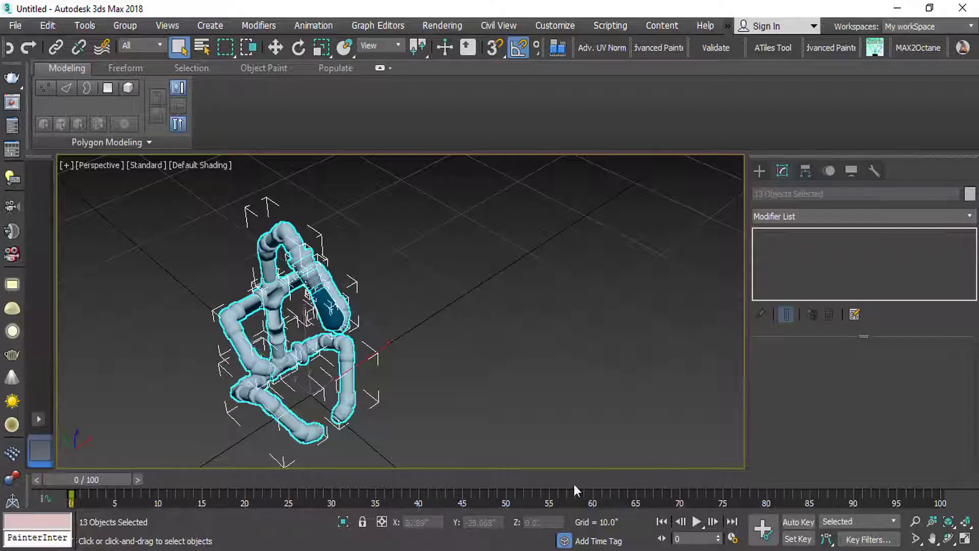
# Step: Switch to 3ds Max and flip the polygons of the upper-arm pipe element next to the cross fitting on square-head-plug_low003
pyautogui.scroll(3, 255, 311)
pyautogui.click(254, 312)
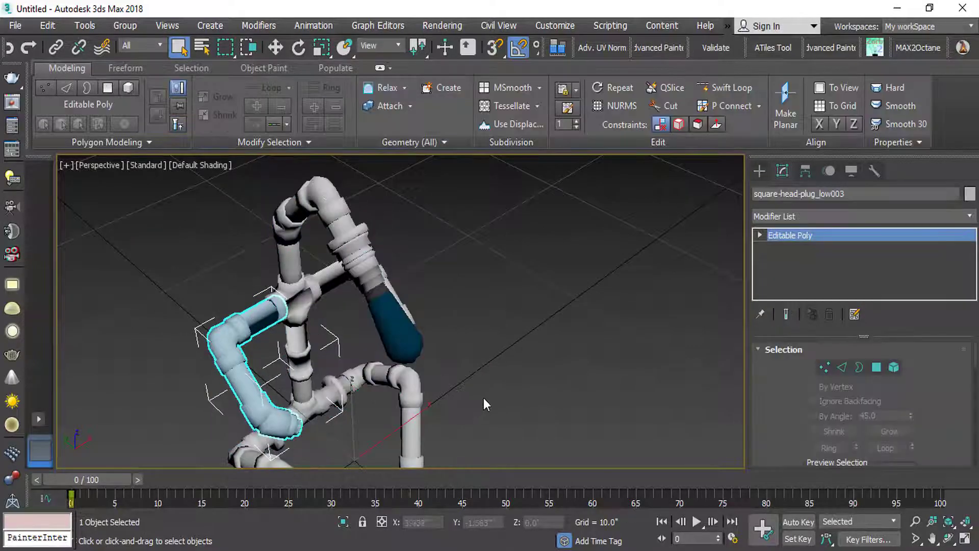
pyautogui.click(893, 367)
pyautogui.click(260, 317)
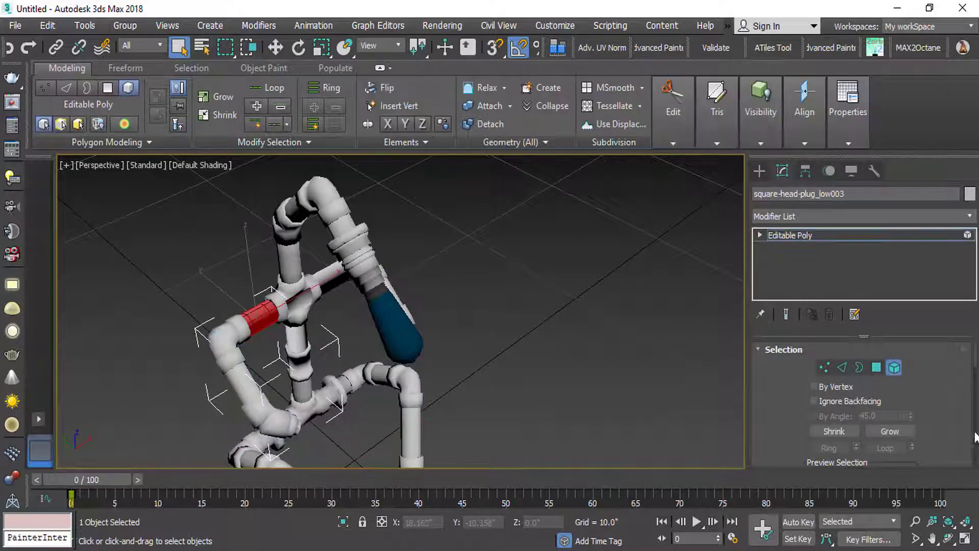
pyautogui.scroll(-3, 939, 388)
pyautogui.scroll(2, 909, 255)
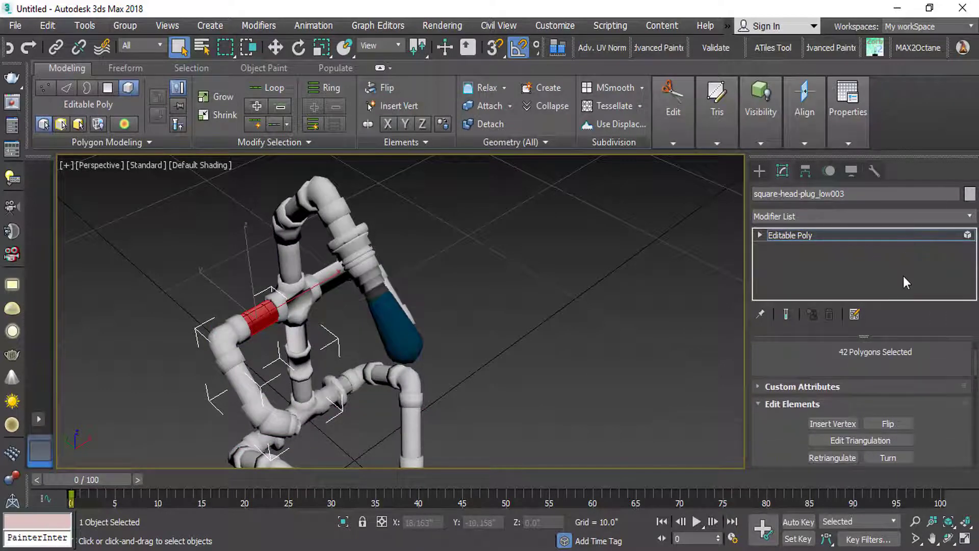
pyautogui.press('4')
pyautogui.scroll(-3, 818, 394)
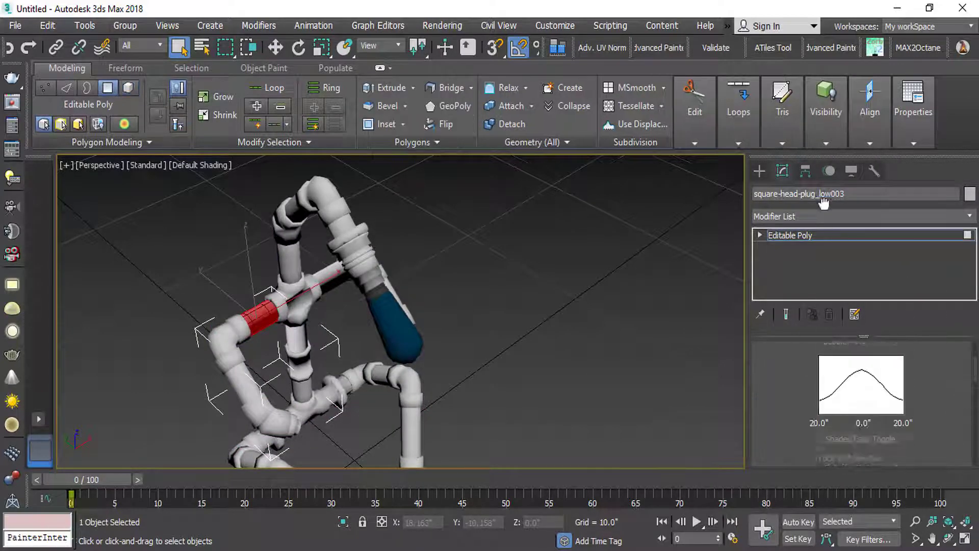
pyautogui.scroll(-5, 799, 395)
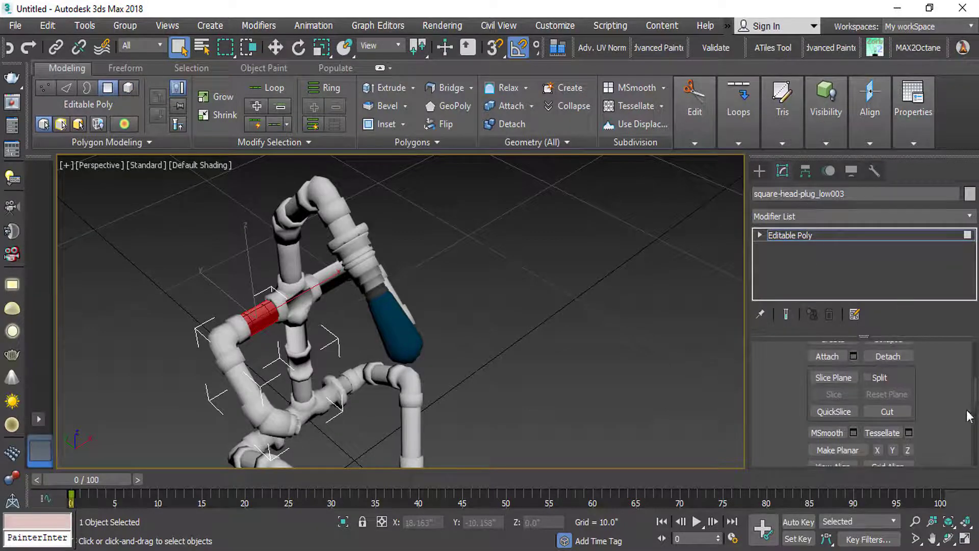
pyautogui.scroll(-6, 969, 430)
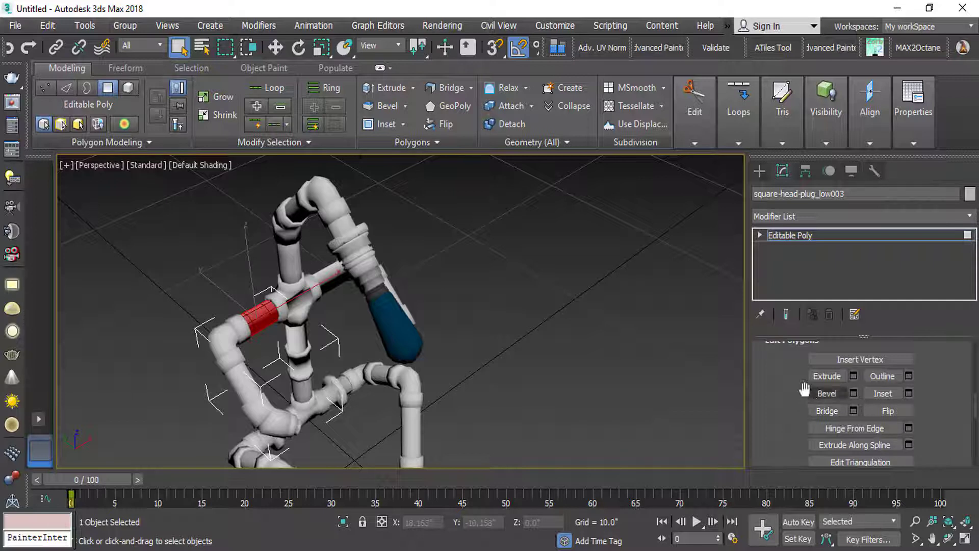
pyautogui.moveTo(791, 382); pyautogui.dragTo(790, 377)
pyautogui.click(889, 403)
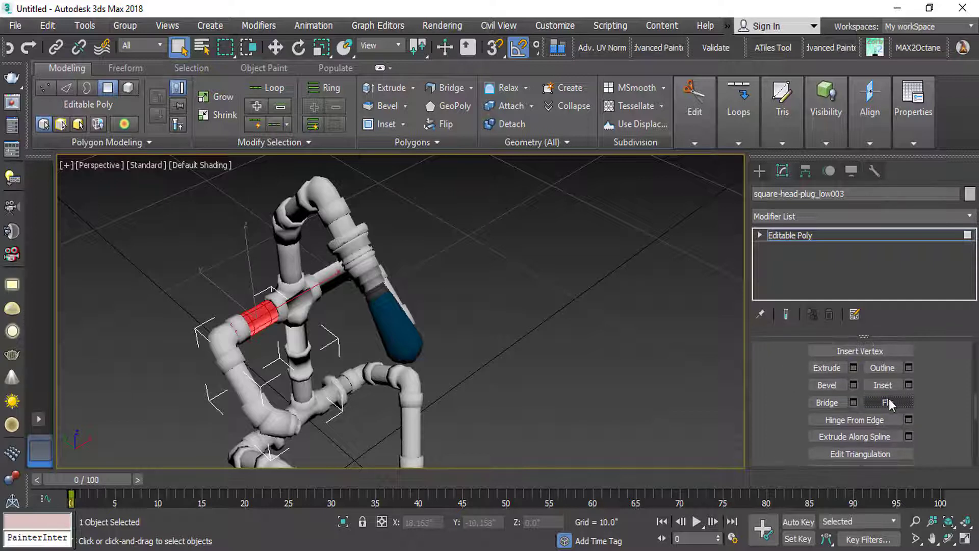
pyautogui.moveTo(302, 299); pyautogui.dragTo(274, 319, button='middle')
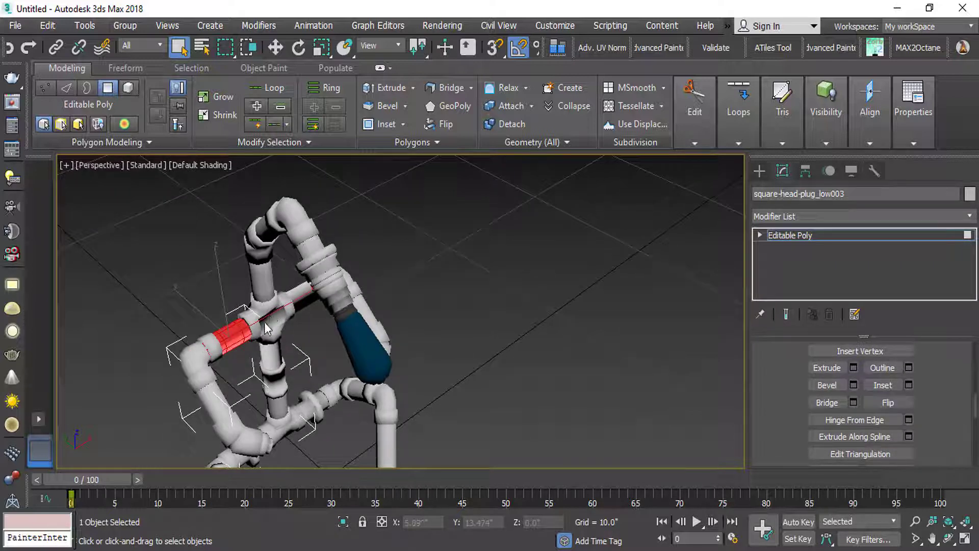
pyautogui.press('5')
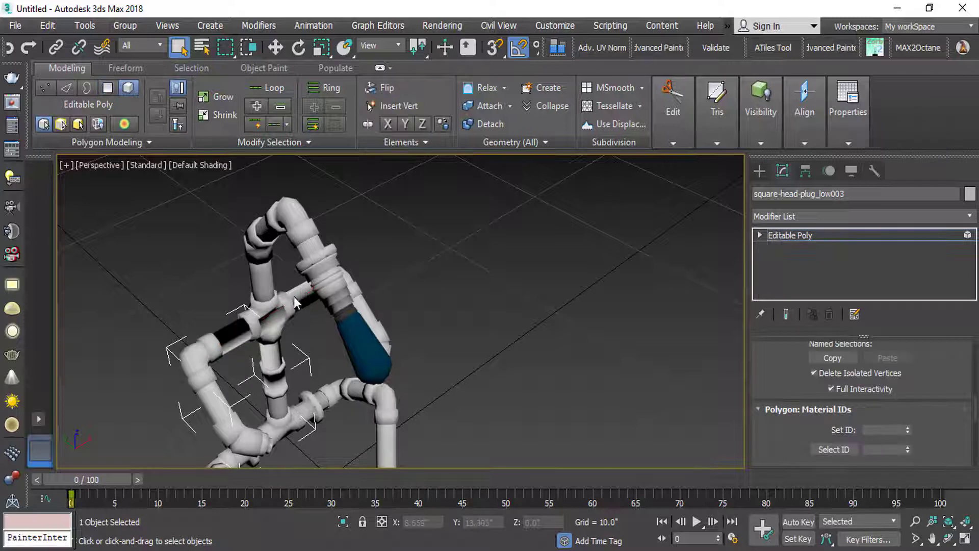
# Step: Flip the polygons of the matching upper-arm pipe element on the other arm, square-head-plug_low004
pyautogui.scroll(3, 294, 302)
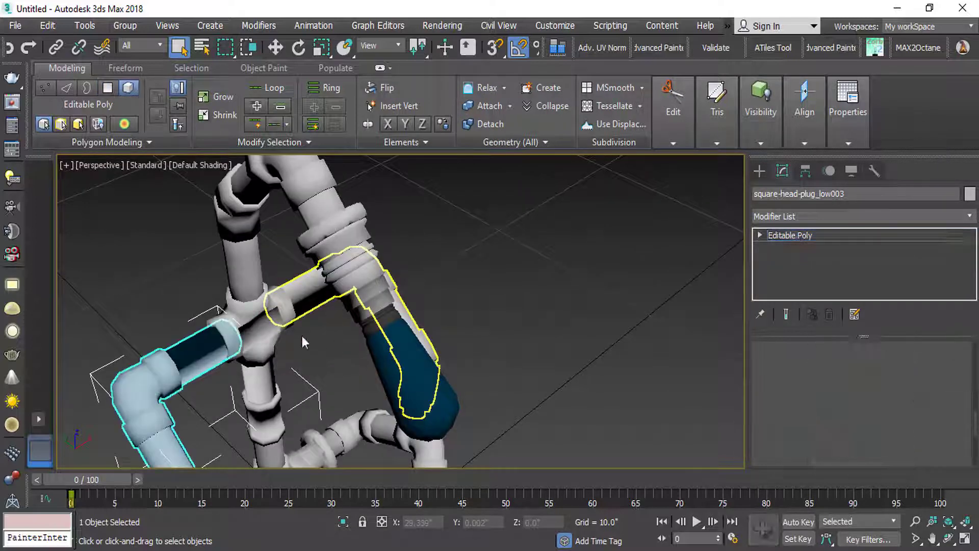
pyautogui.click(798, 236)
pyautogui.click(315, 299)
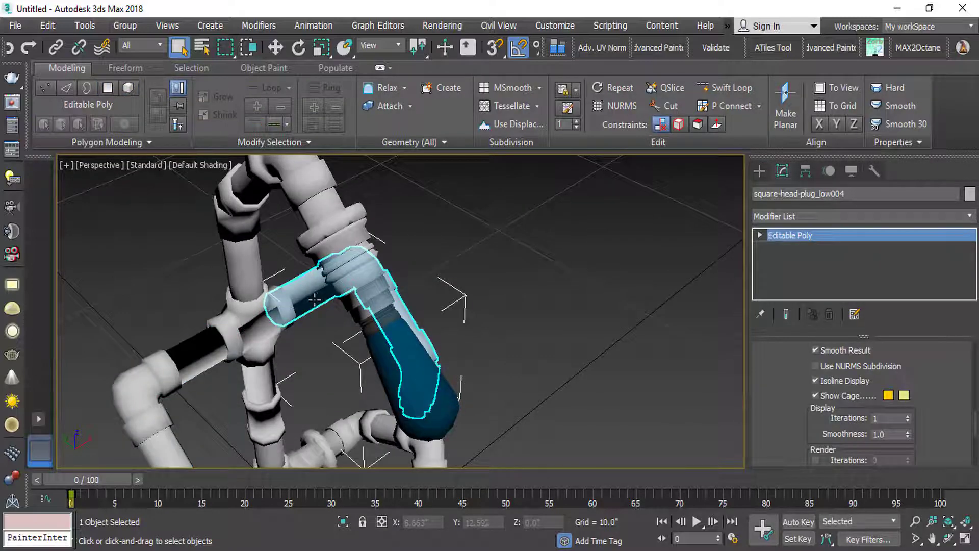
pyautogui.press('5')
pyautogui.click(309, 298)
pyautogui.press('4')
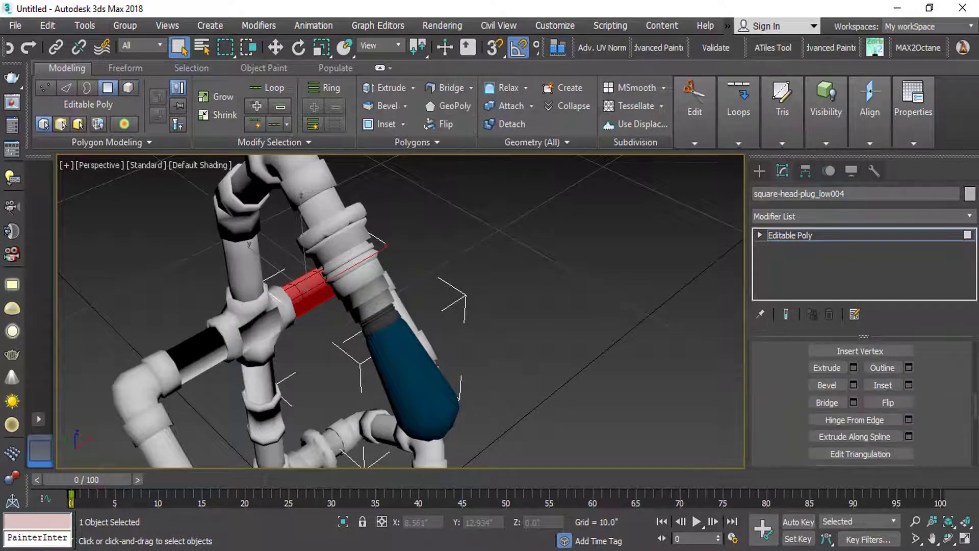
pyautogui.click(878, 405)
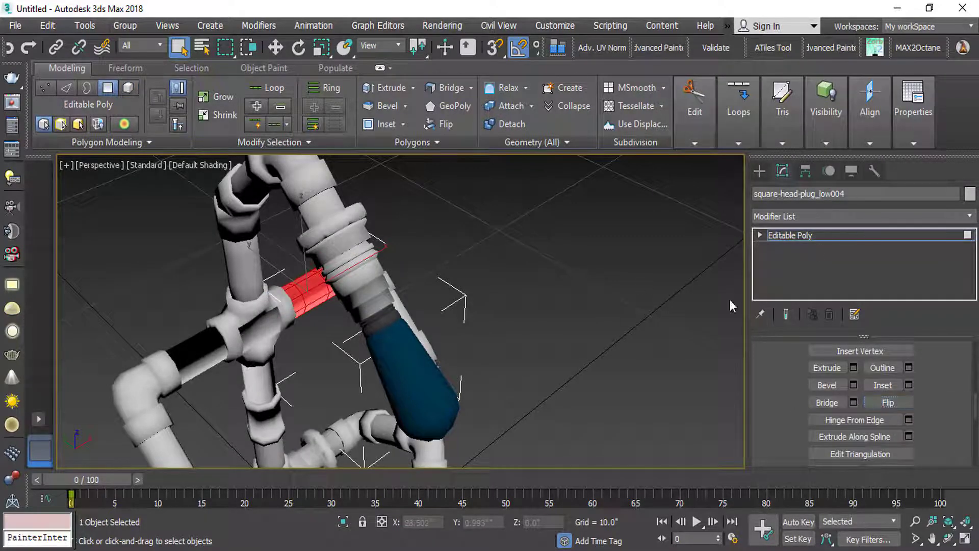
pyautogui.press('4')
# Step: Select the whole figure and export the selection as FBX, overwriting light-tutorial03.FBX
pyautogui.scroll(-6, 168, 310)
pyautogui.moveTo(114, 260); pyautogui.dragTo(260, 357)
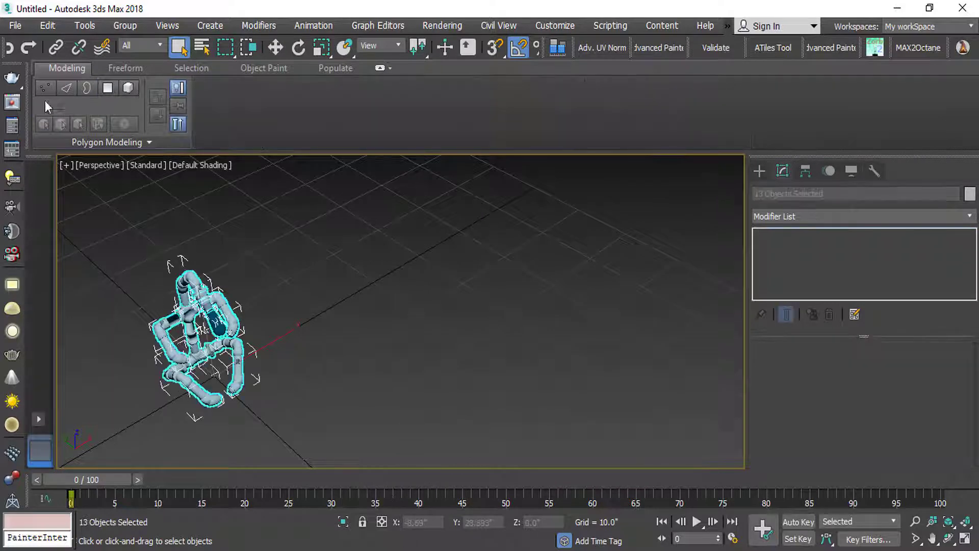
pyautogui.click(15, 25)
pyautogui.moveTo(61, 250)
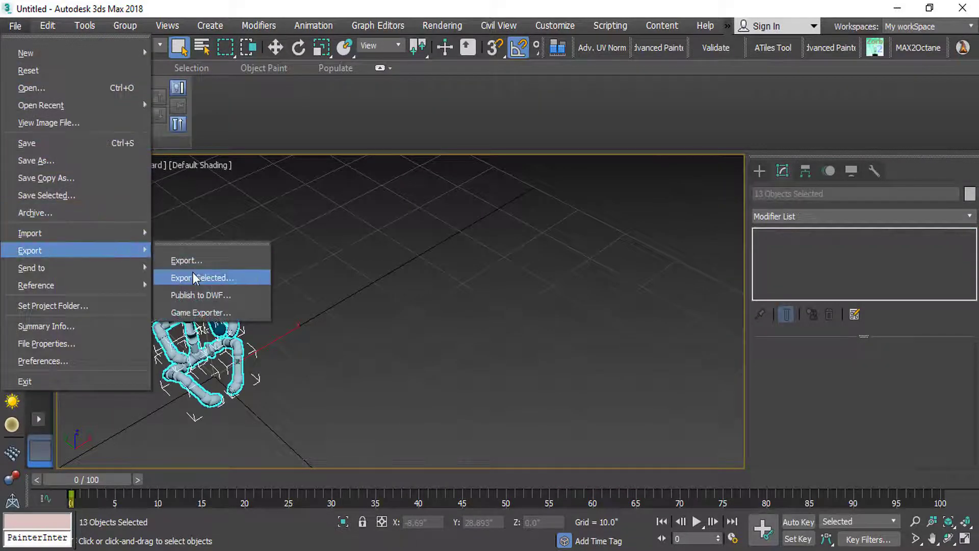
pyautogui.click(193, 277)
pyautogui.click(125, 148)
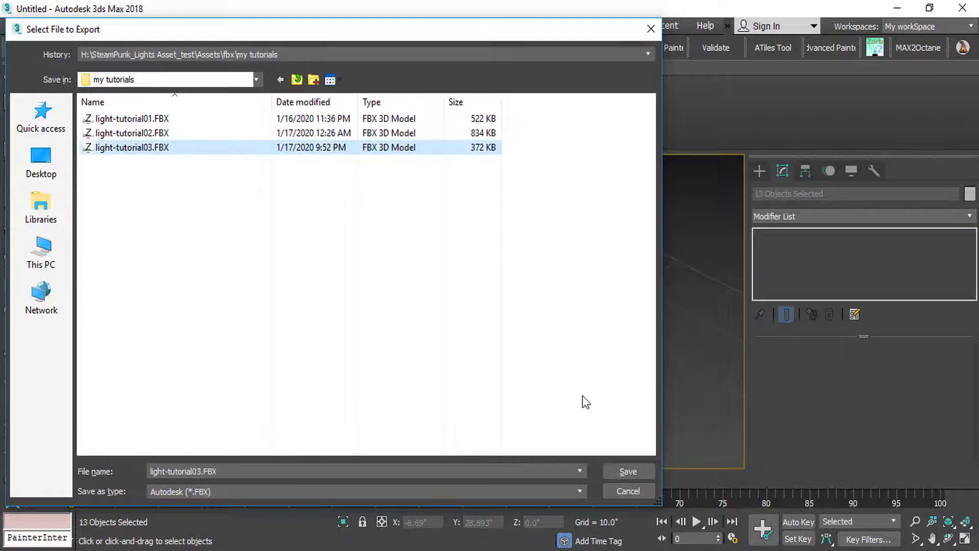
pyautogui.click(625, 470)
pyautogui.click(510, 344)
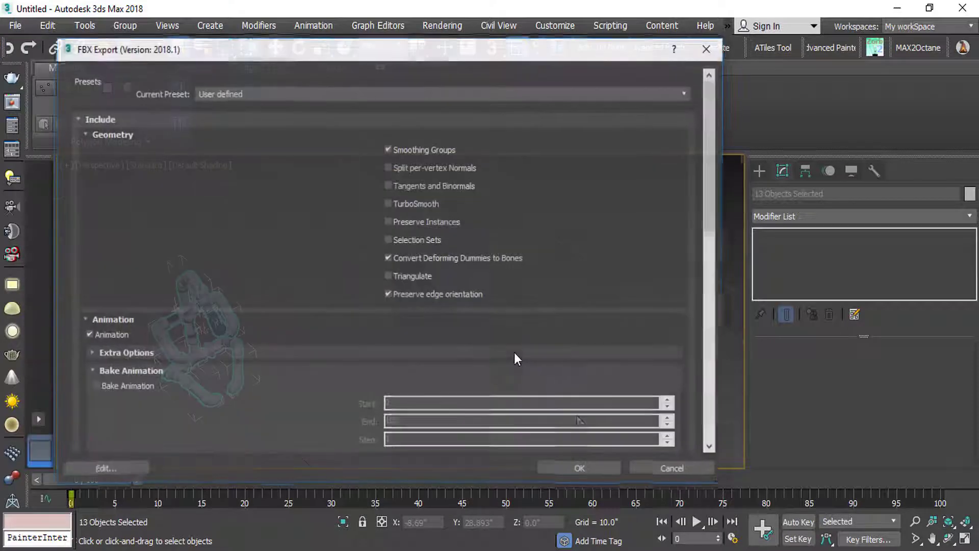
pyautogui.click(571, 469)
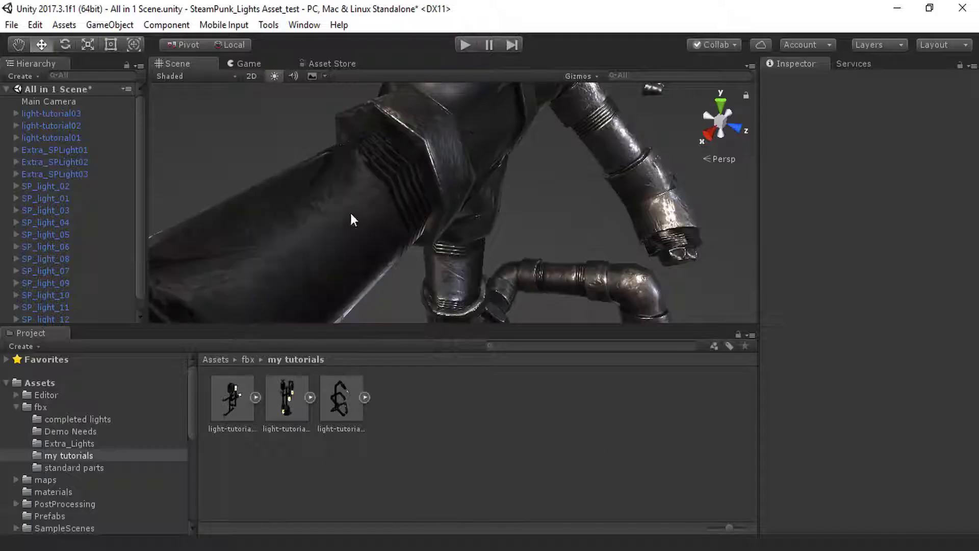
# Step: Switch to Unity and examine the updated figure's flipped arm pipes and bulb from several angles
pyautogui.scroll(-5, 350, 212)
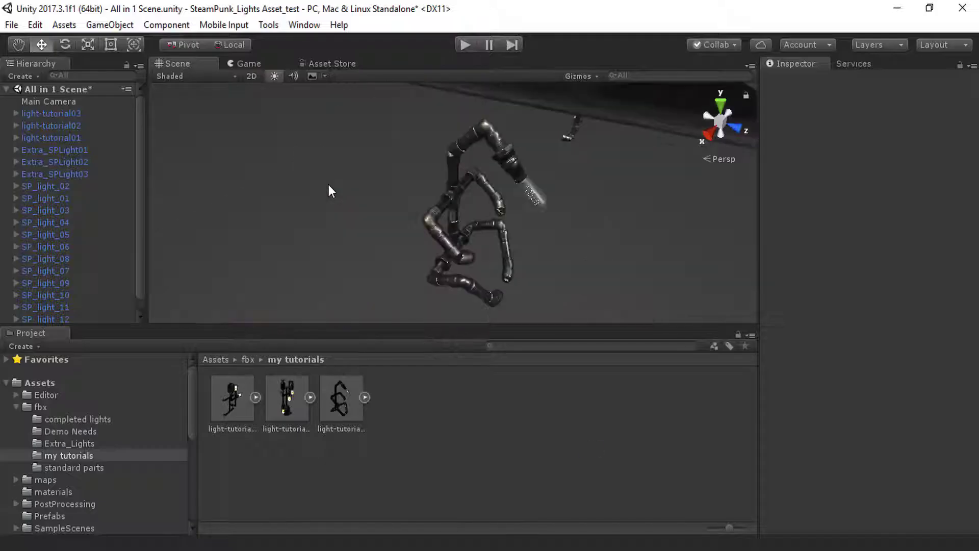
pyautogui.scroll(4, 465, 212)
pyautogui.click(457, 224)
pyautogui.keyDown('alt'); pyautogui.moveTo(569, 290); pyautogui.dragTo(443, 263); pyautogui.keyUp('alt')
pyautogui.scroll(-4, 427, 178)
pyautogui.keyDown('alt'); pyautogui.moveTo(518, 267); pyautogui.dragTo(614, 262); pyautogui.keyUp('alt')
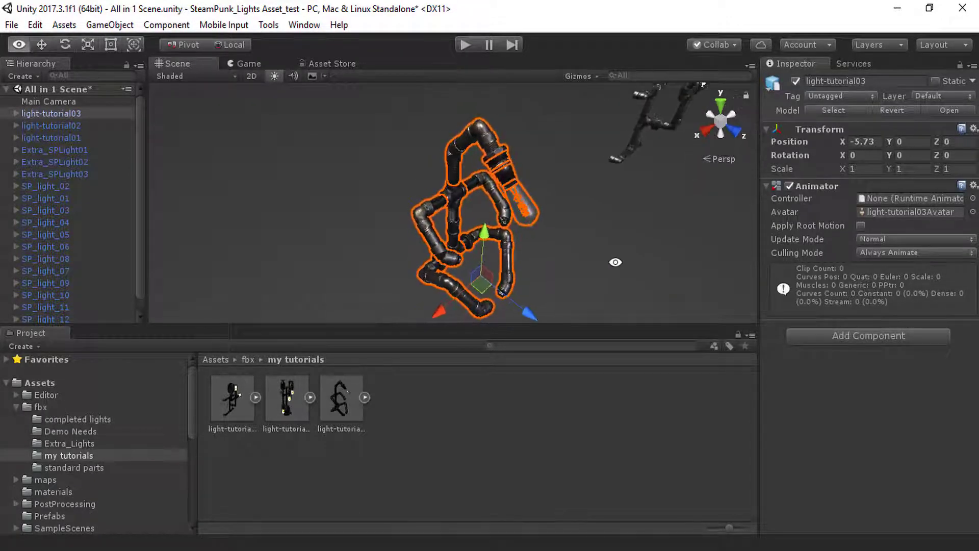
pyautogui.click(593, 242)
pyautogui.scroll(8, 540, 201)
pyautogui.moveTo(653, 224); pyautogui.dragTo(607, 228, button='middle')
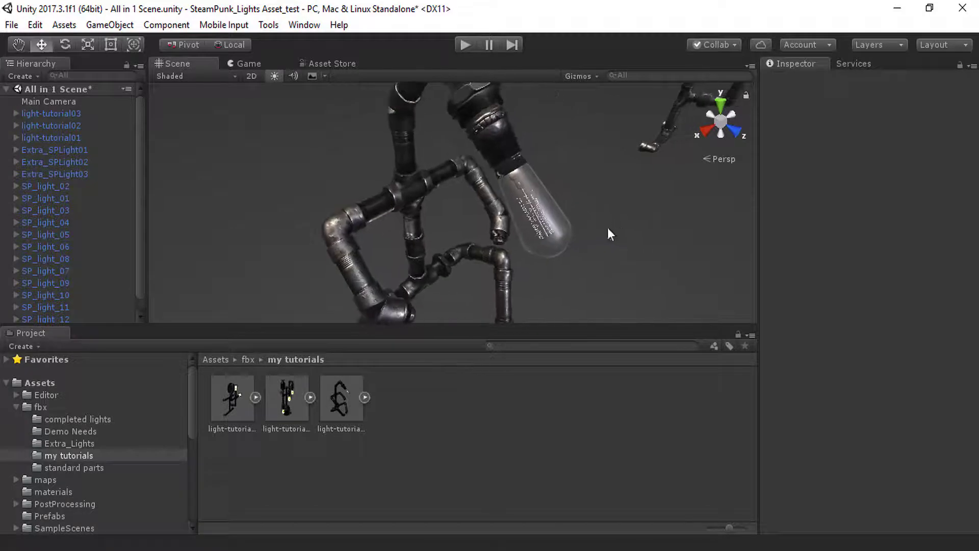
pyautogui.scroll(4, 565, 225)
pyautogui.scroll(-4, 565, 226)
# Step: Select the lamp bulb, then remap glass to the transparent extended parts material in light-tutorial03's import settings and apply
pyautogui.click(563, 221)
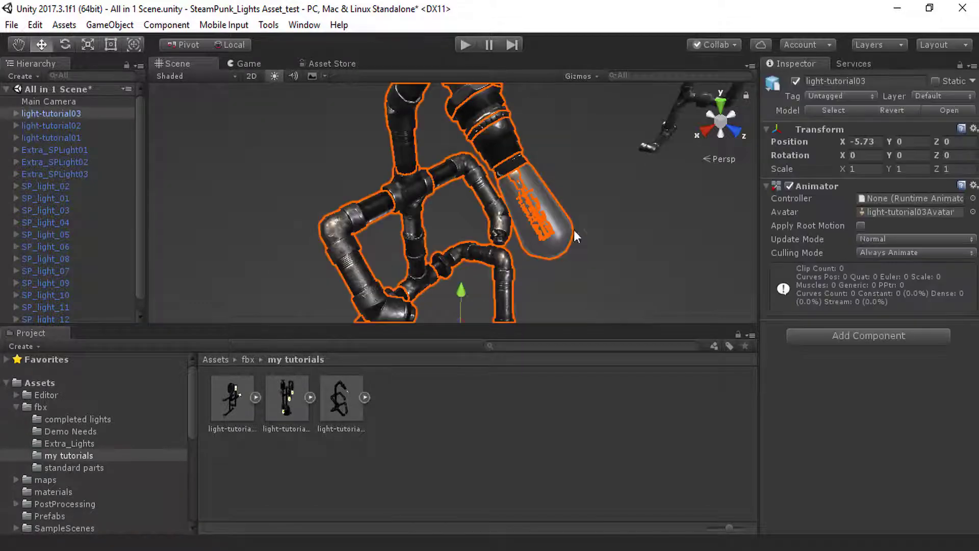
pyautogui.click(537, 218)
pyautogui.click(69, 455)
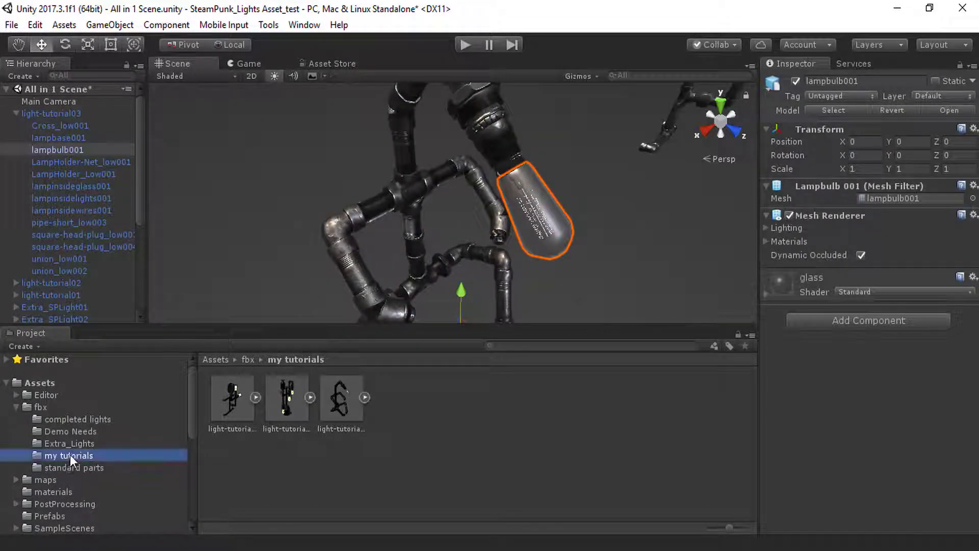
pyautogui.click(333, 415)
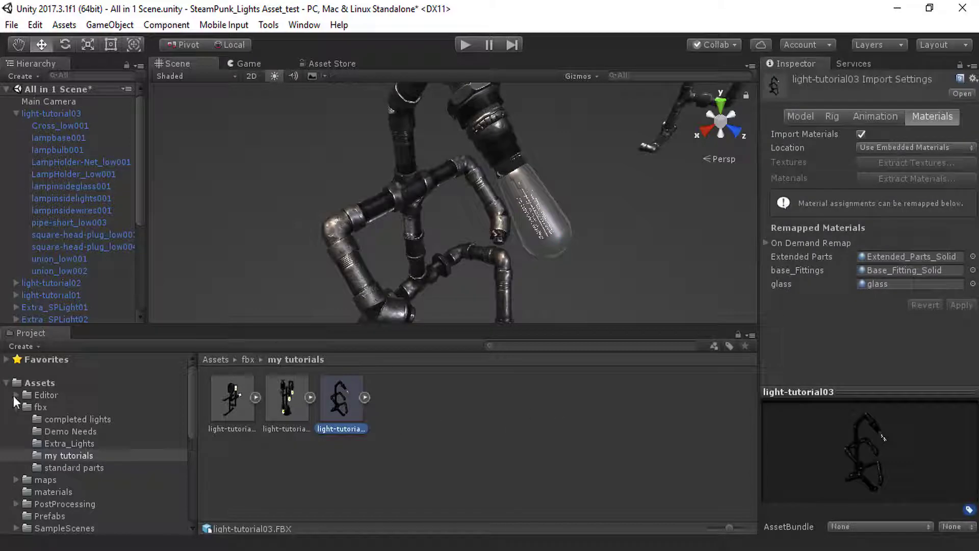
pyautogui.click(53, 492)
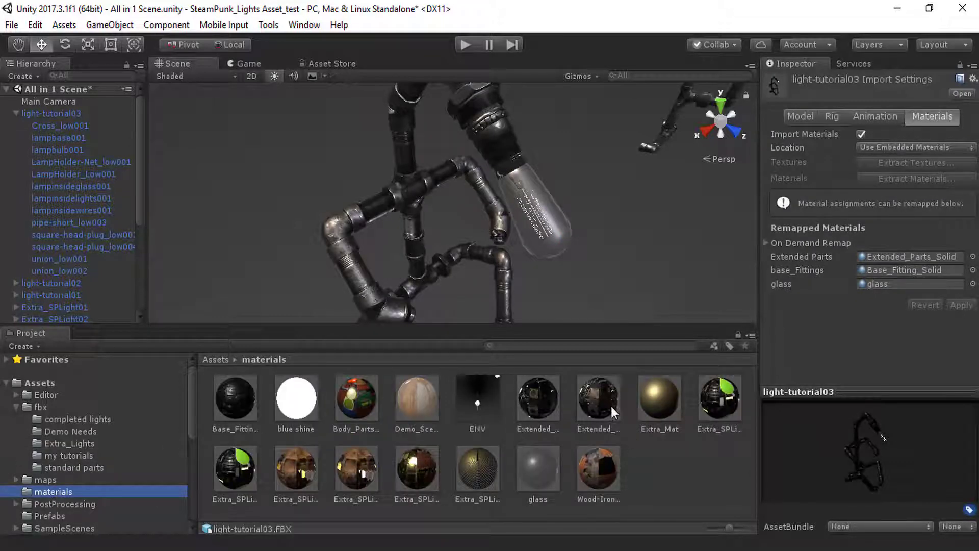
pyautogui.moveTo(604, 406); pyautogui.dragTo(886, 287)
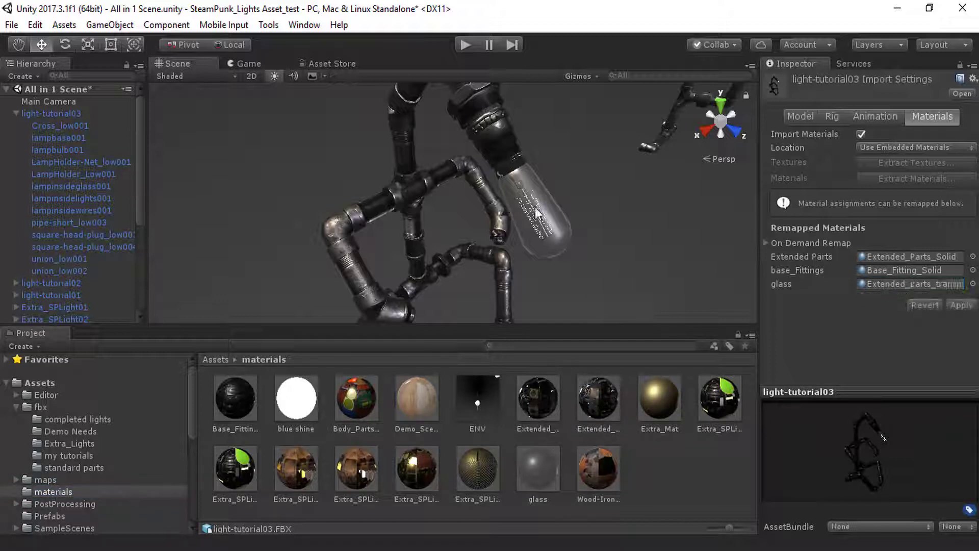
pyautogui.click(961, 304)
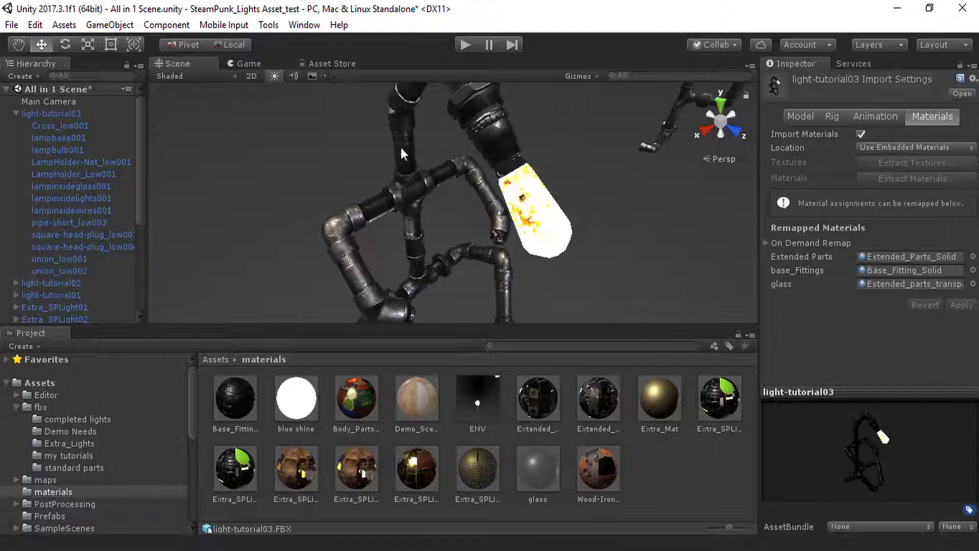
# Step: Remap light-tutorial03's glass slot to the glass material, apply it and view the whole figure
pyautogui.moveTo(547, 480); pyautogui.dragTo(885, 285)
pyautogui.click(961, 305)
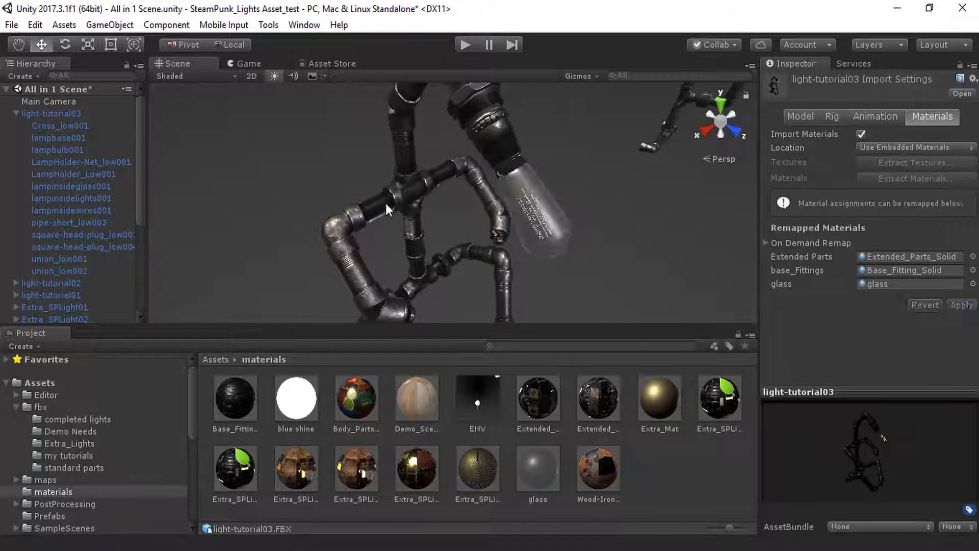
pyautogui.scroll(-5, 385, 203)
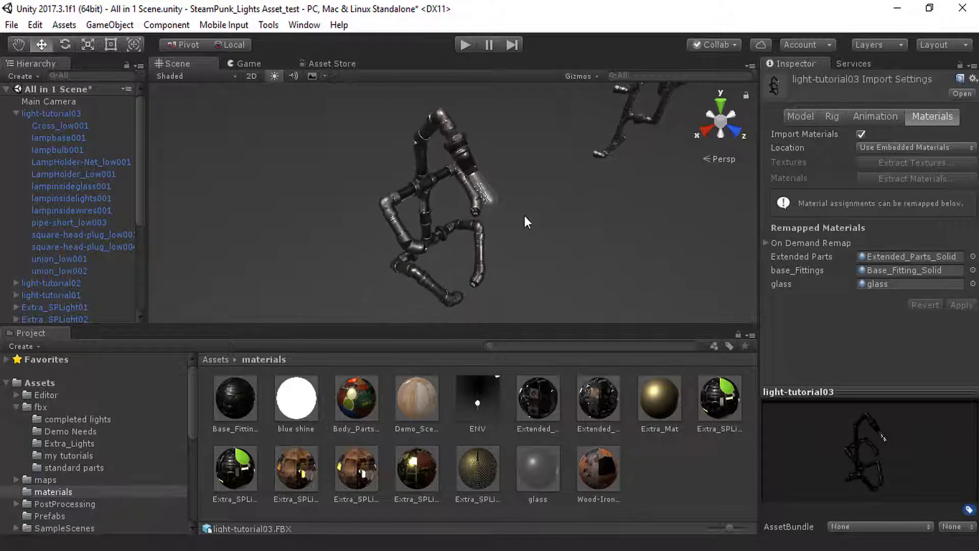
pyautogui.keyDown('alt'); pyautogui.moveTo(524, 221); pyautogui.dragTo(510, 262); pyautogui.keyUp('alt')
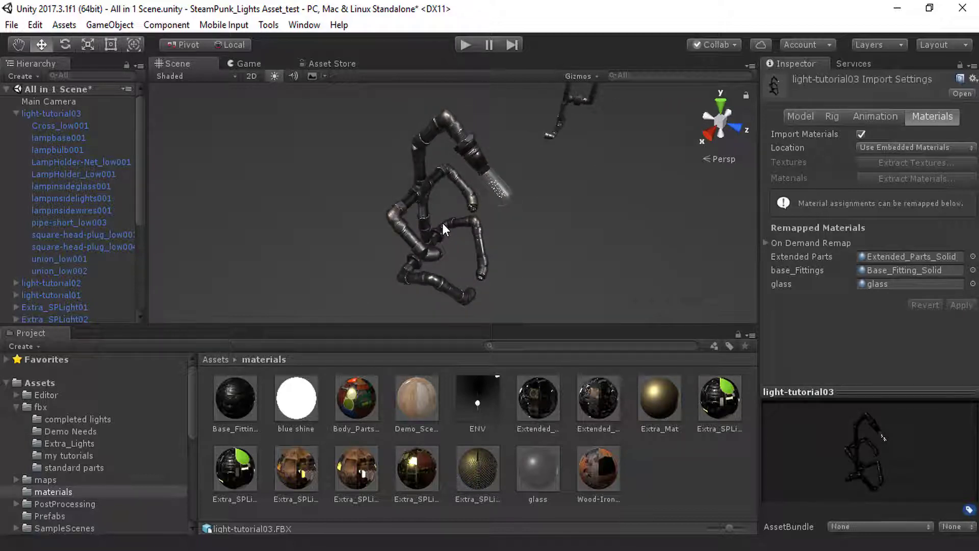